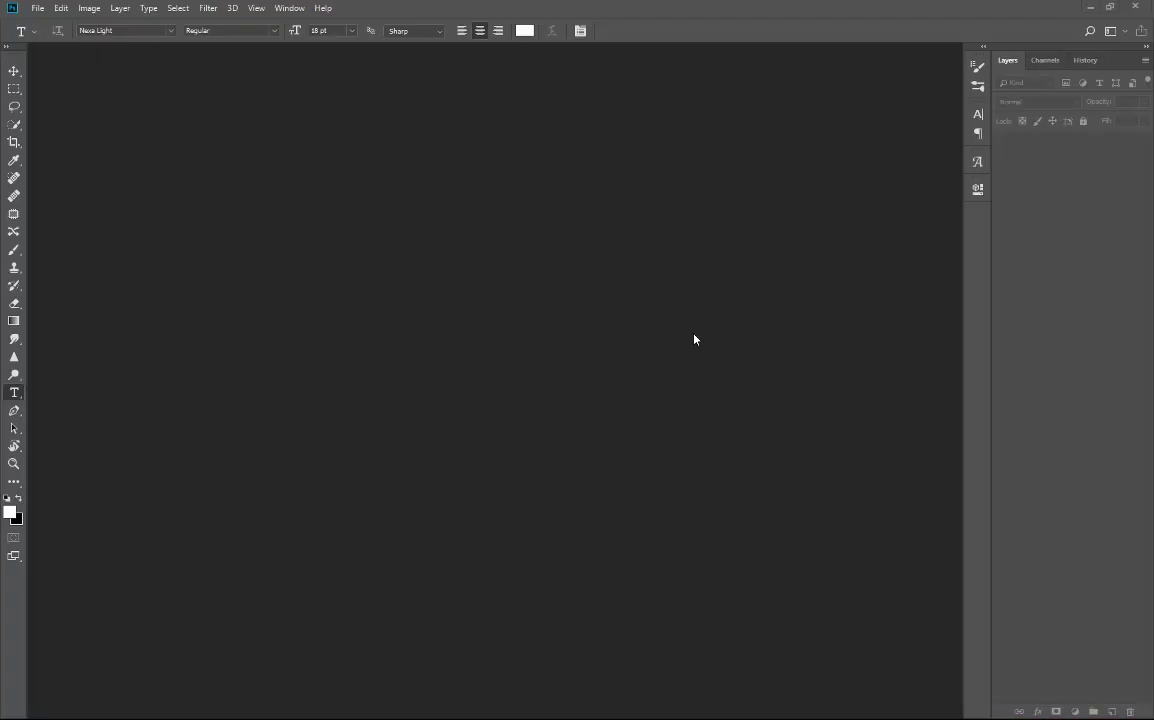
Step: Create Untitled-1, a 1500 × 1500 px, 300 ppi document with a white background
click(37, 8)
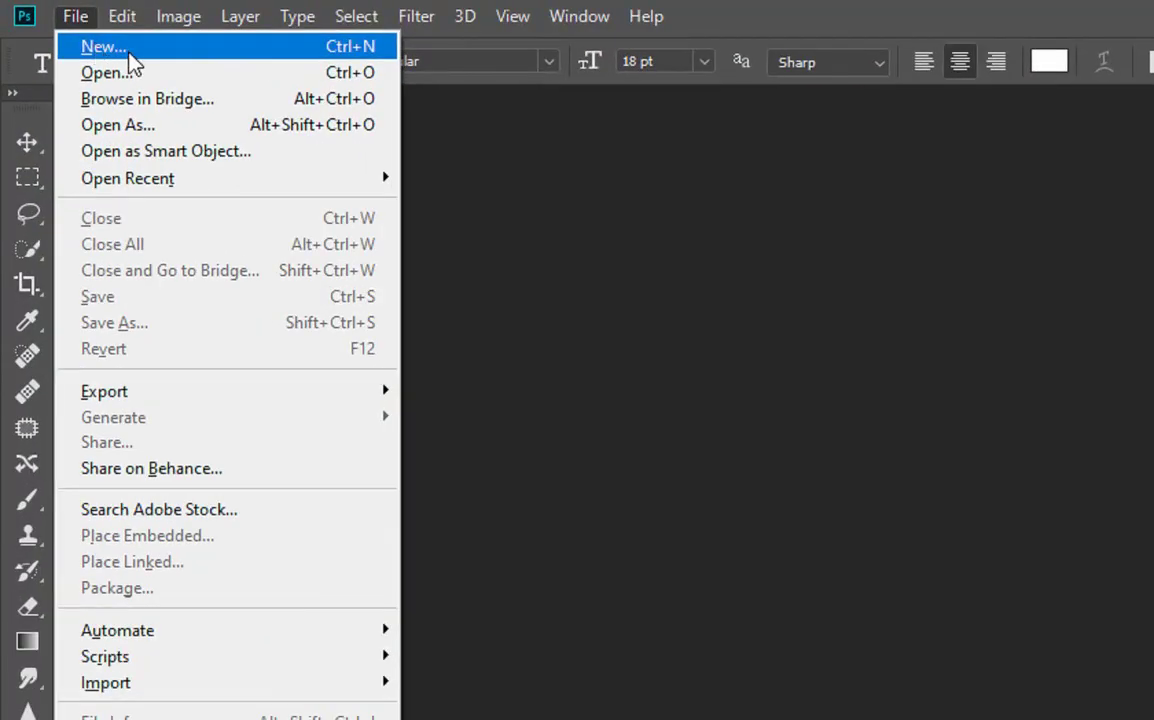
click(129, 55)
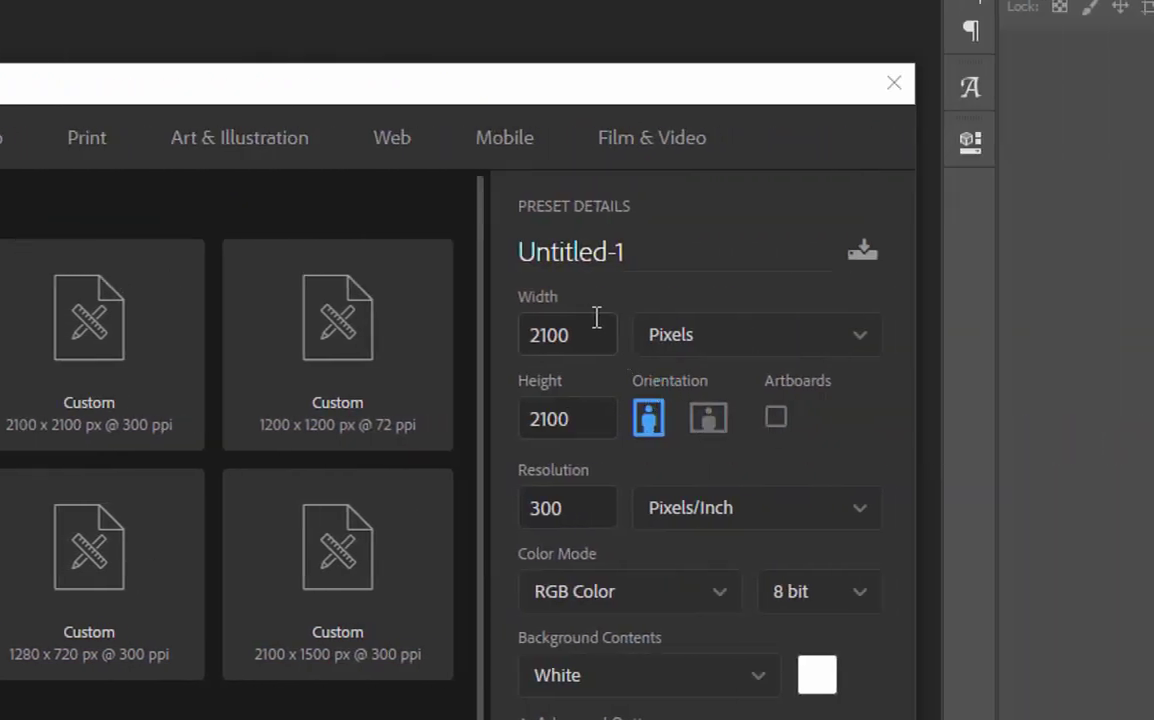
drag(595, 318, 520, 345)
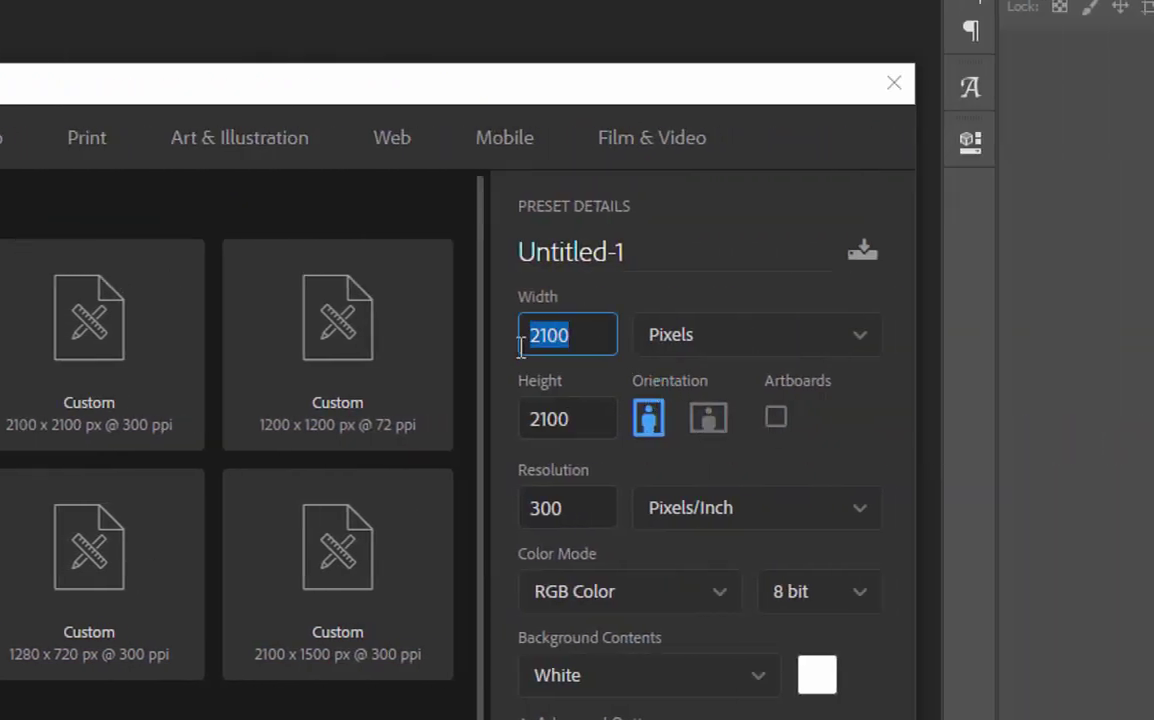
double_click(541, 428)
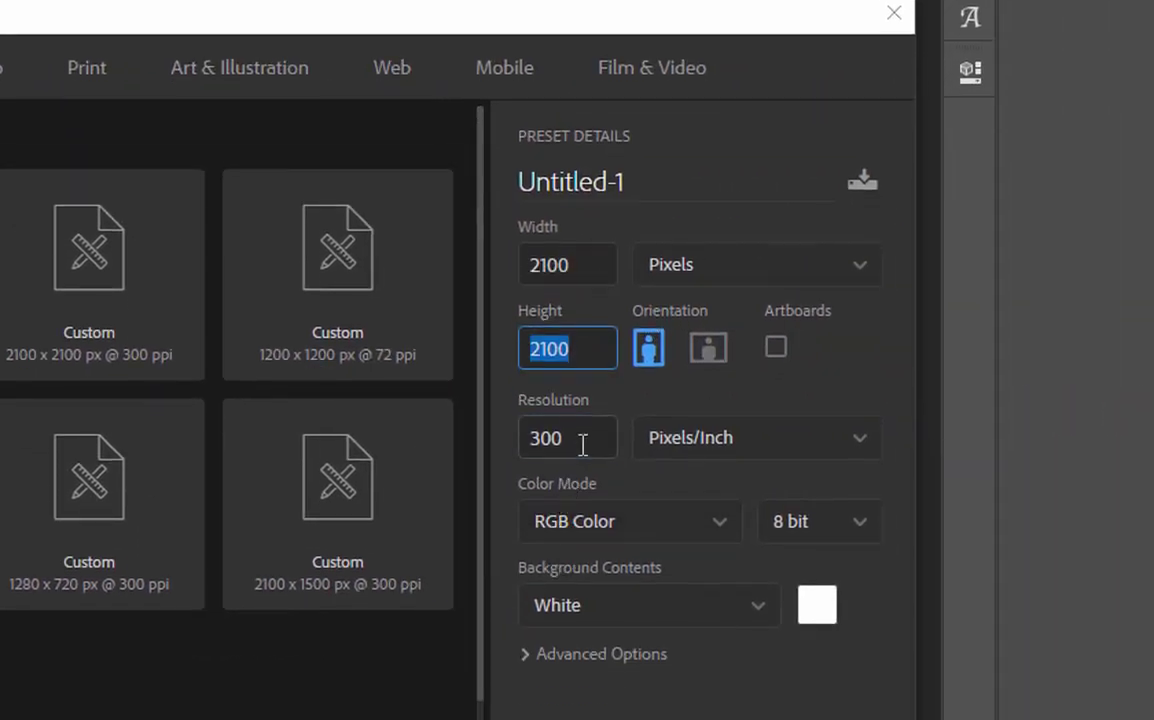
drag(583, 444, 524, 447)
drag(589, 275, 522, 280)
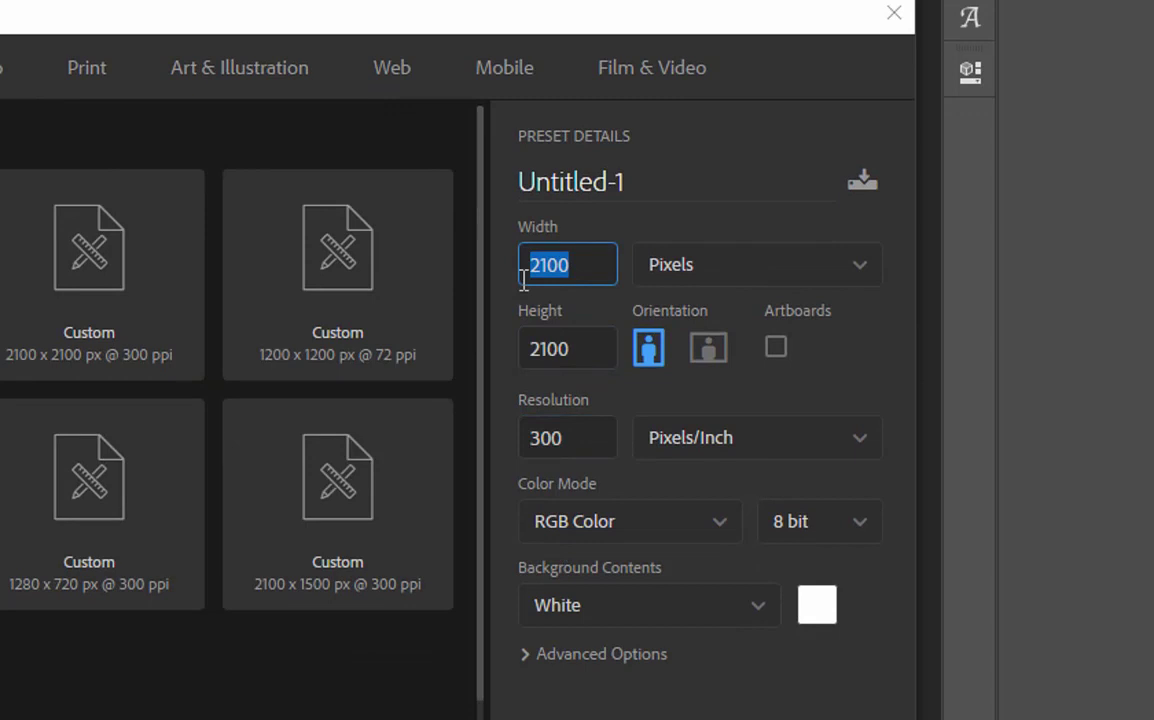
text(150)
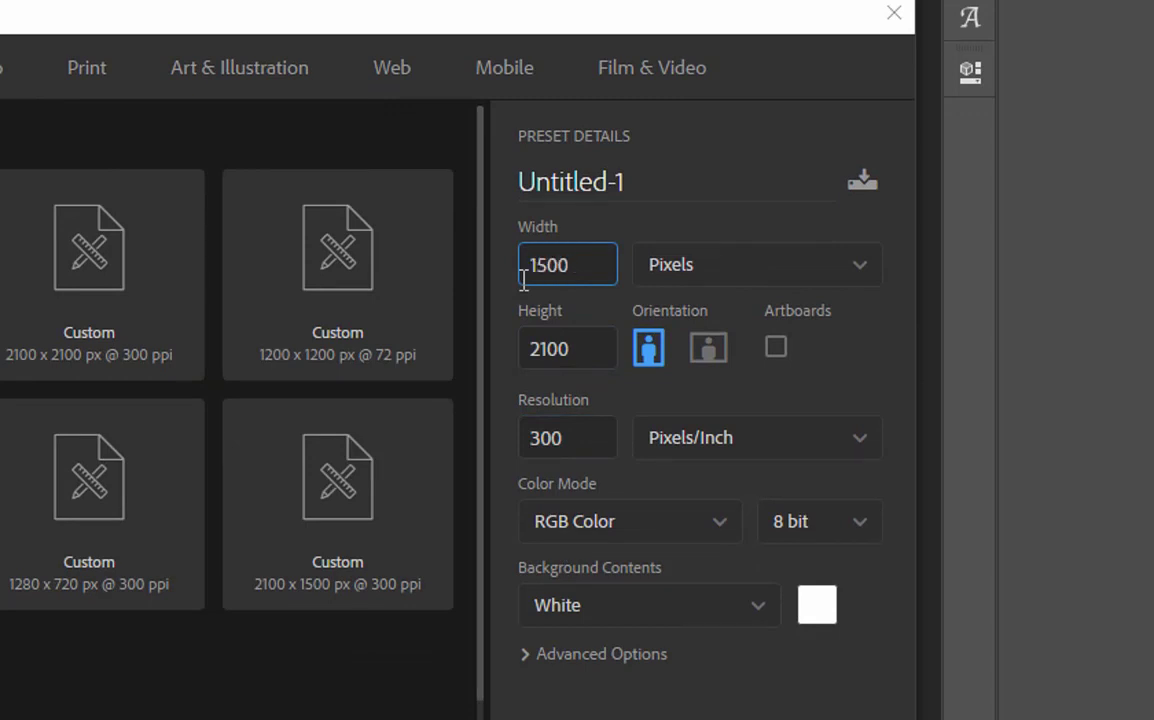
key(Tab)
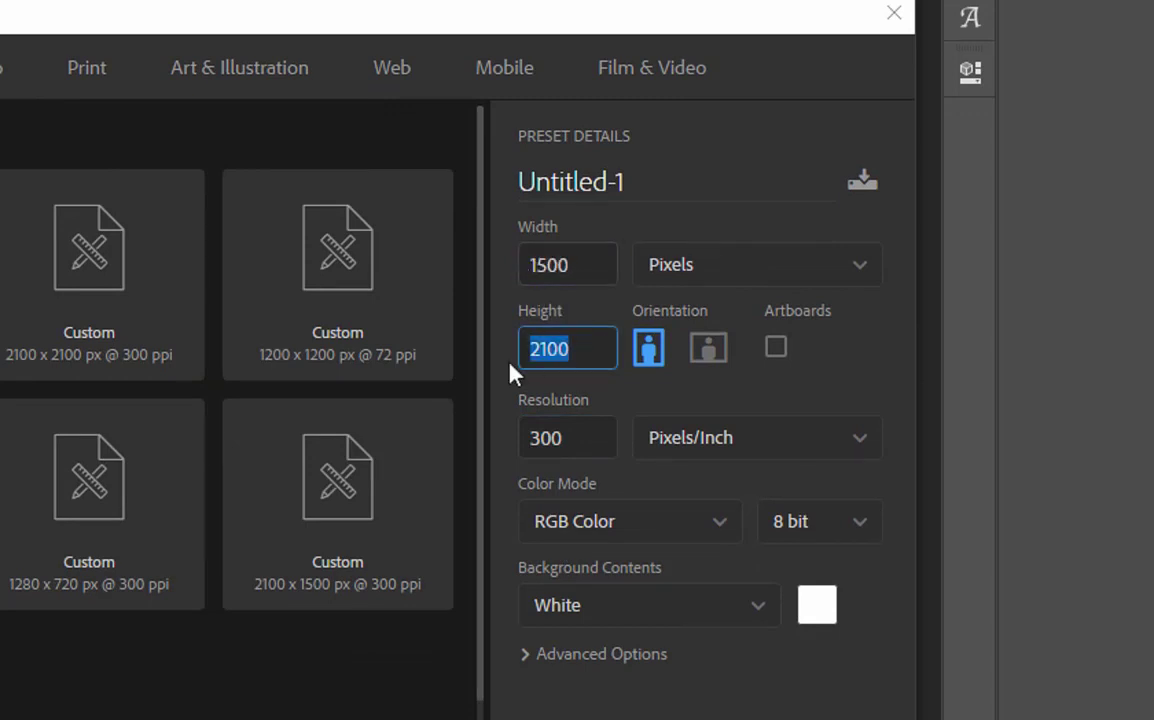
text(1500)
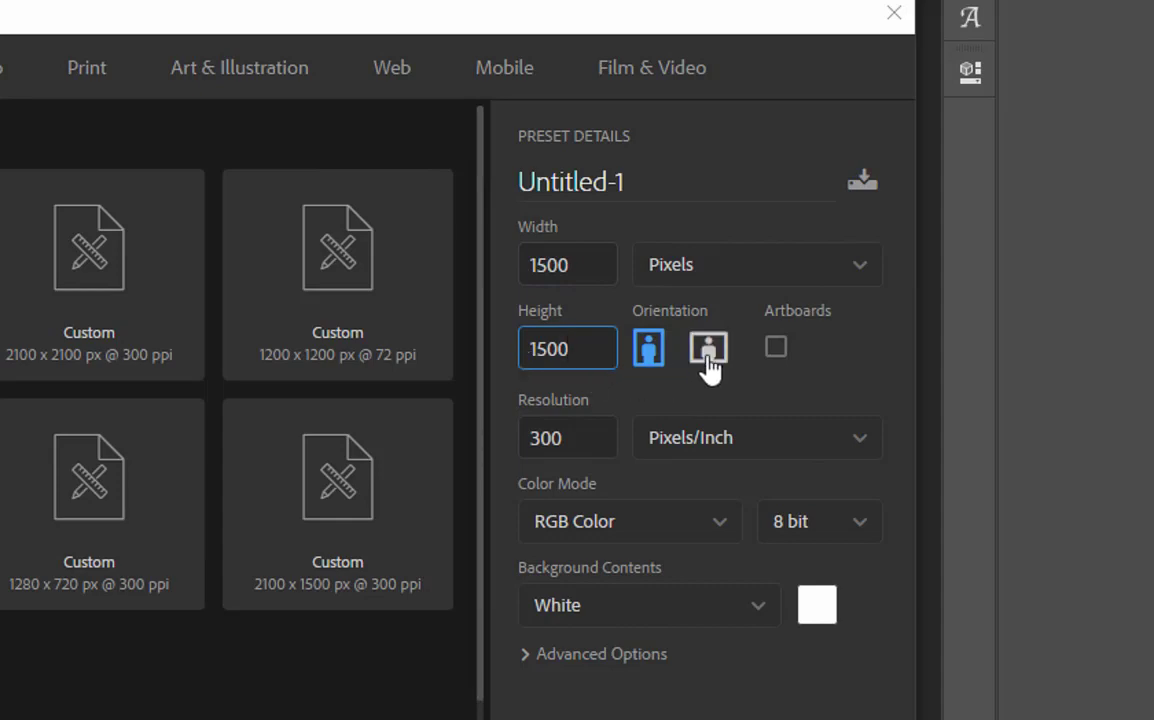
click(708, 412)
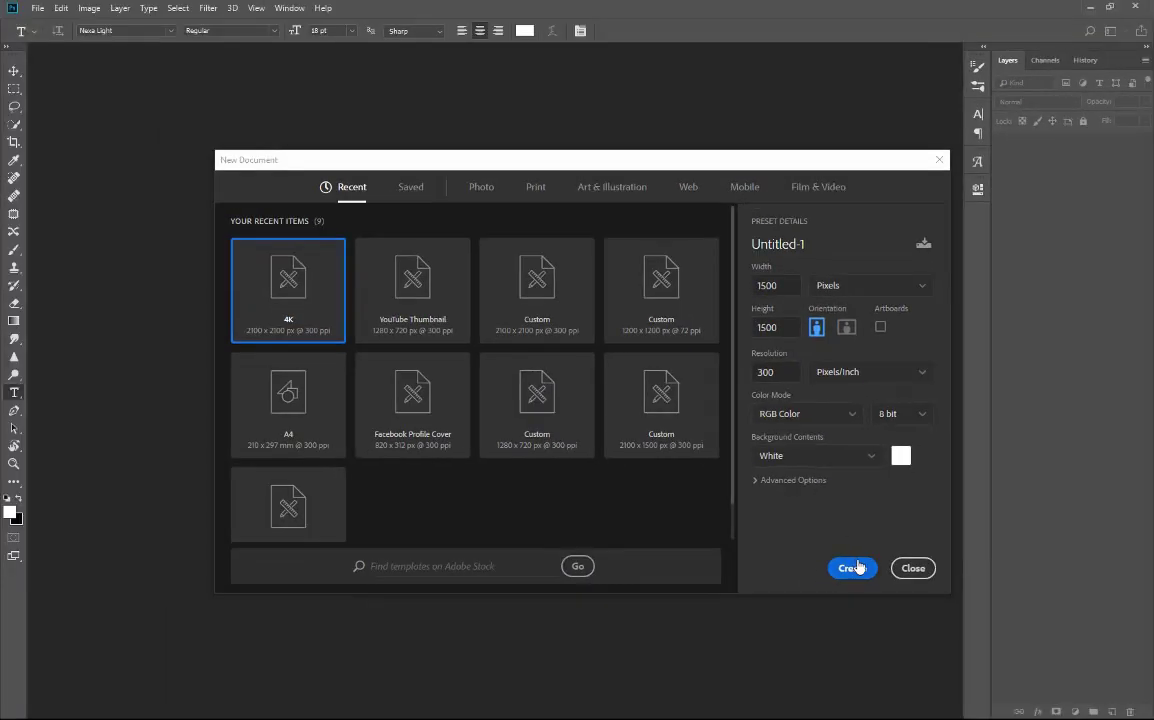
click(852, 567)
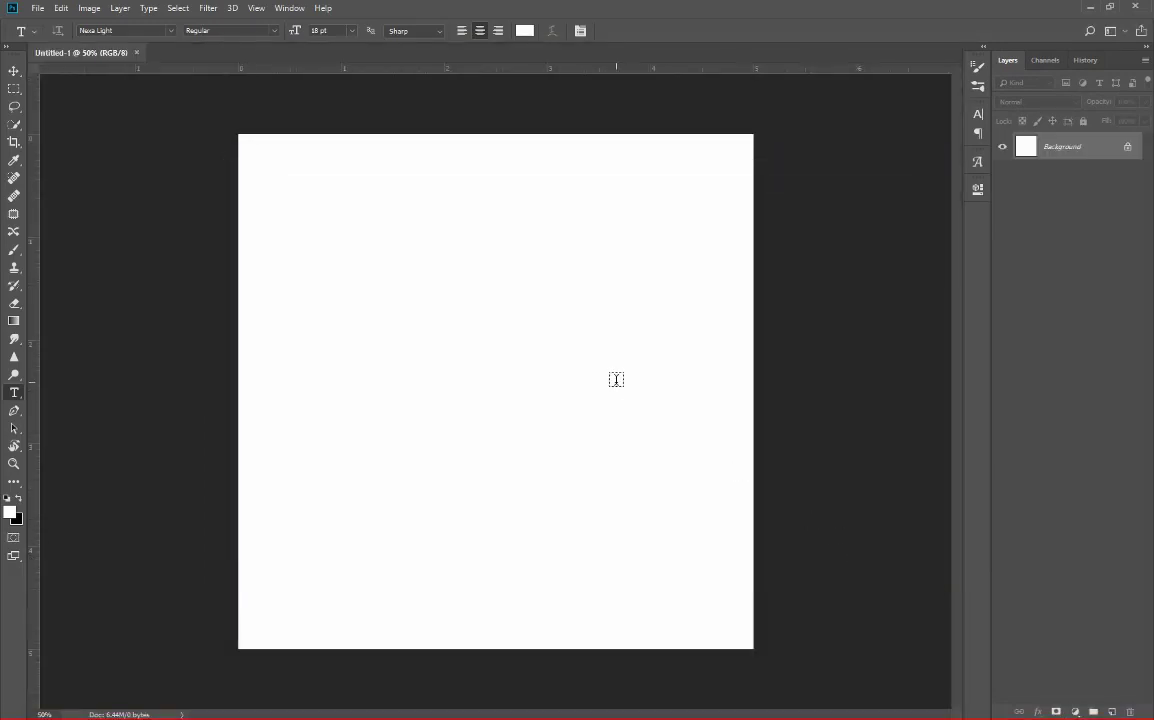
Step: Crop the square canvas to a tall portrait, narrowing the sides and extending top and bottom
click(14, 142)
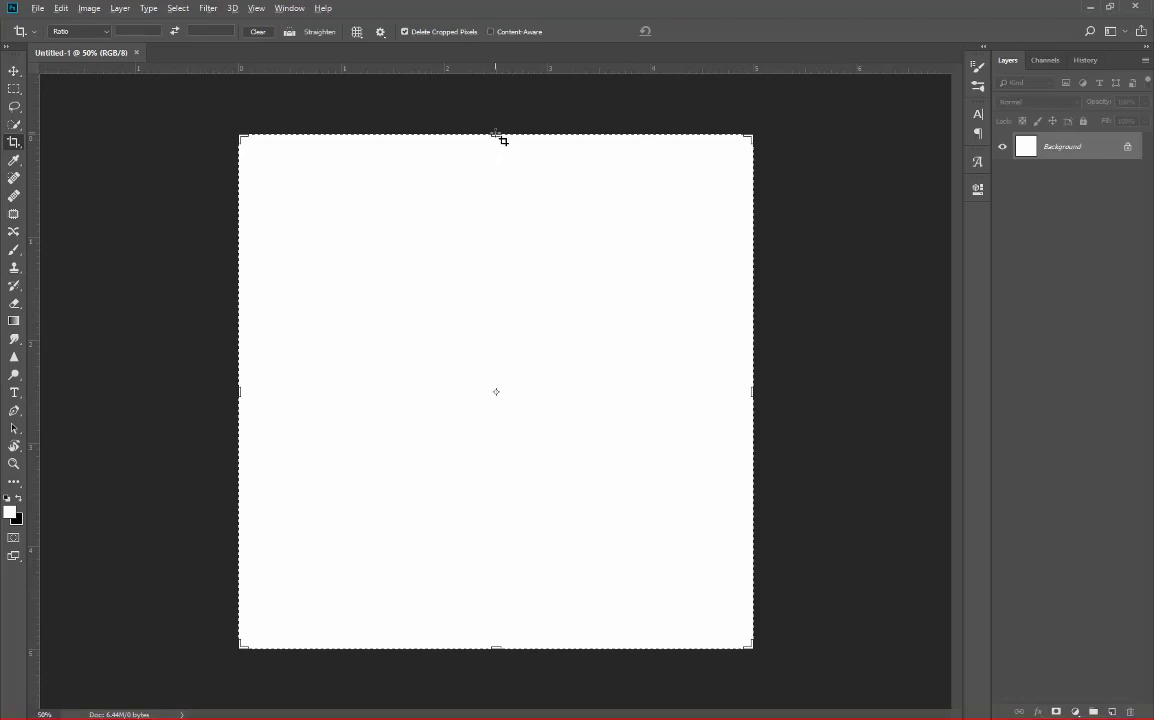
drag(498, 138, 495, 113)
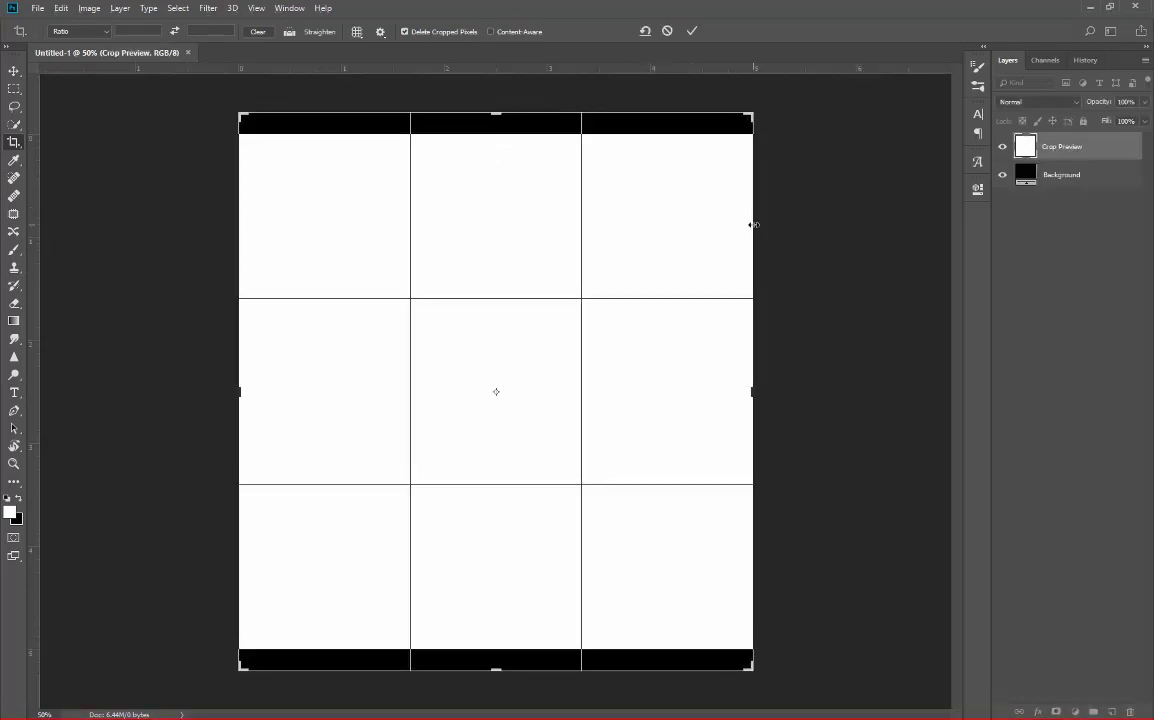
drag(752, 232, 711, 228)
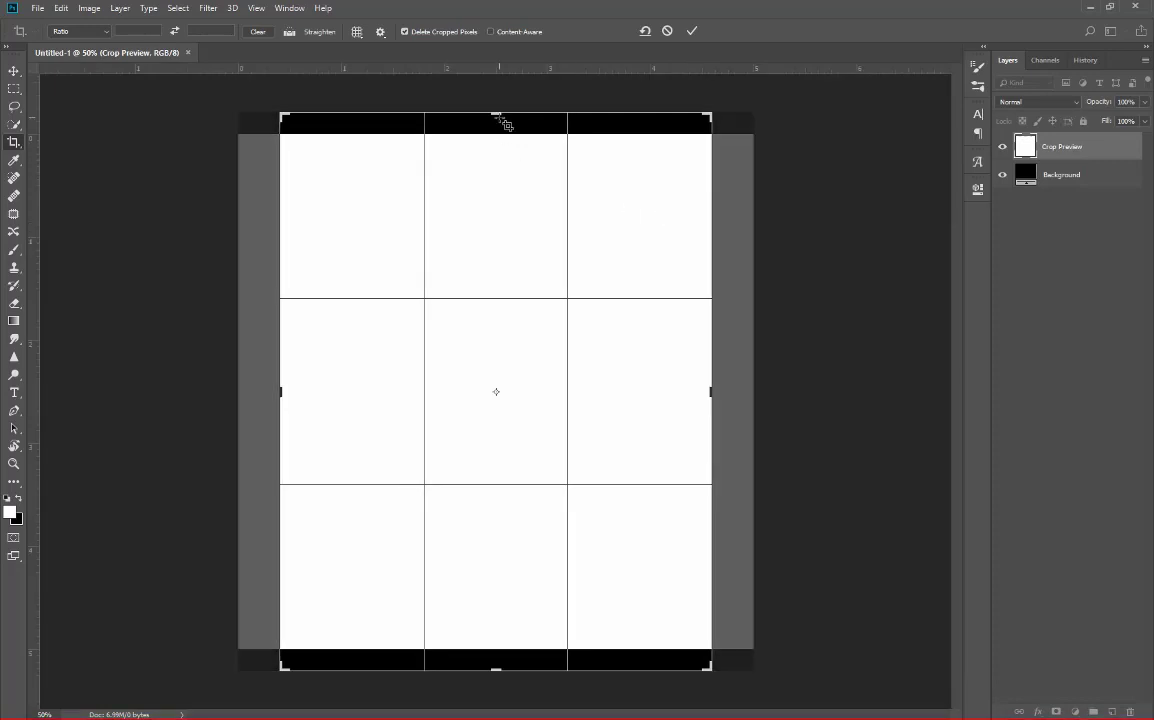
key(ctrl+minus)
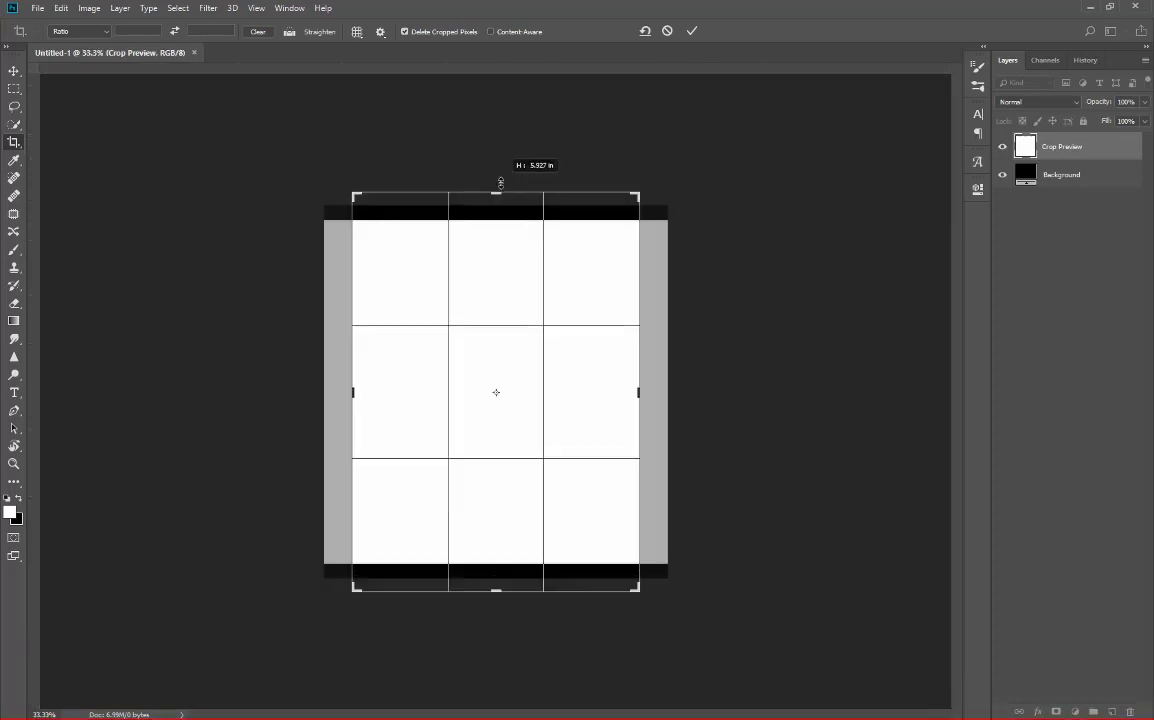
drag(500, 198, 506, 176)
key(Return)
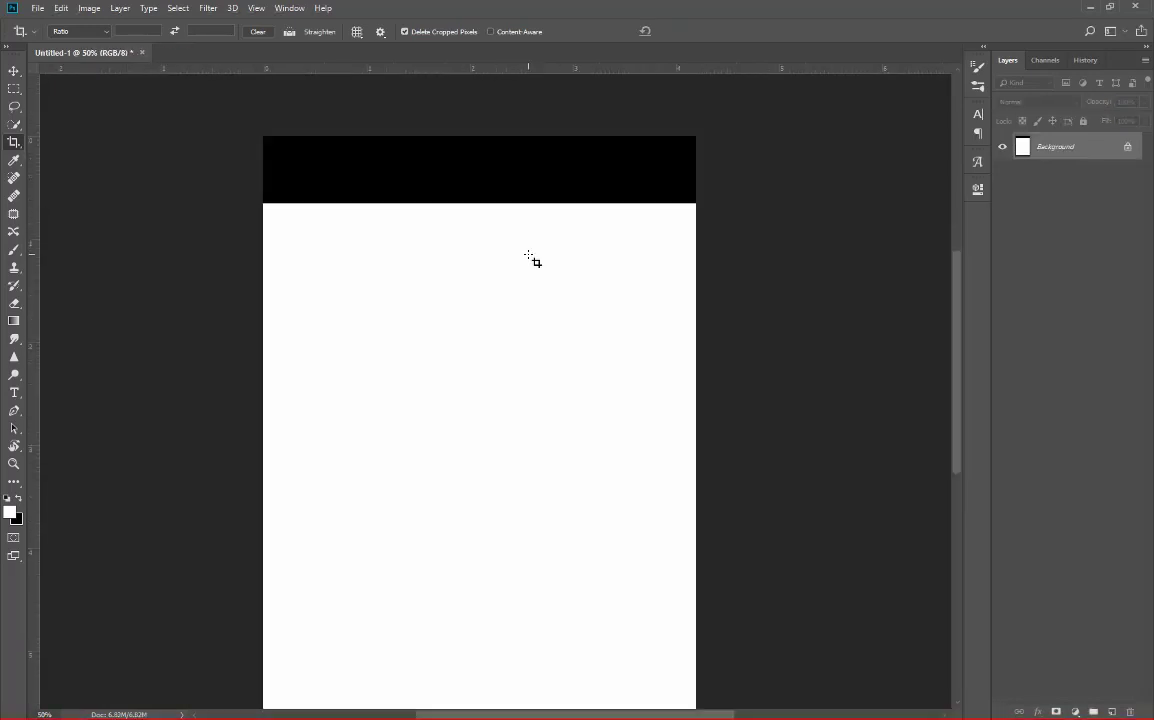
Step: Unlock the Background layer so it becomes Layer 0
key(ctrl+minus)
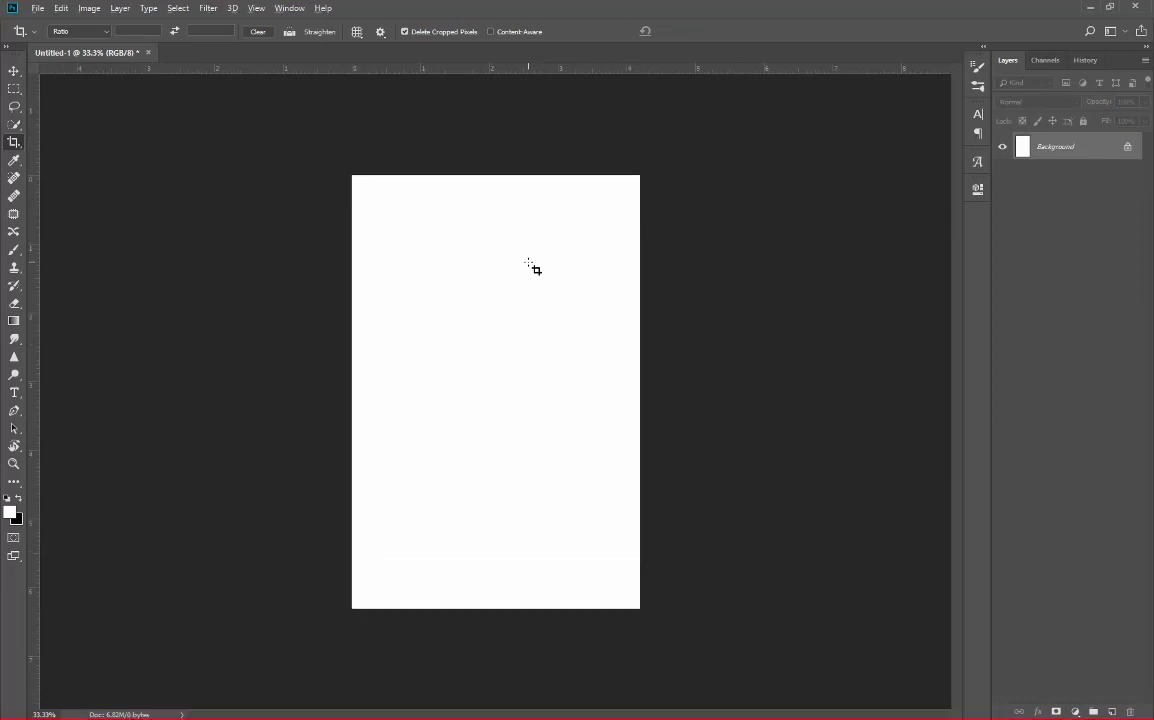
scroll(489, 319, up, 1)
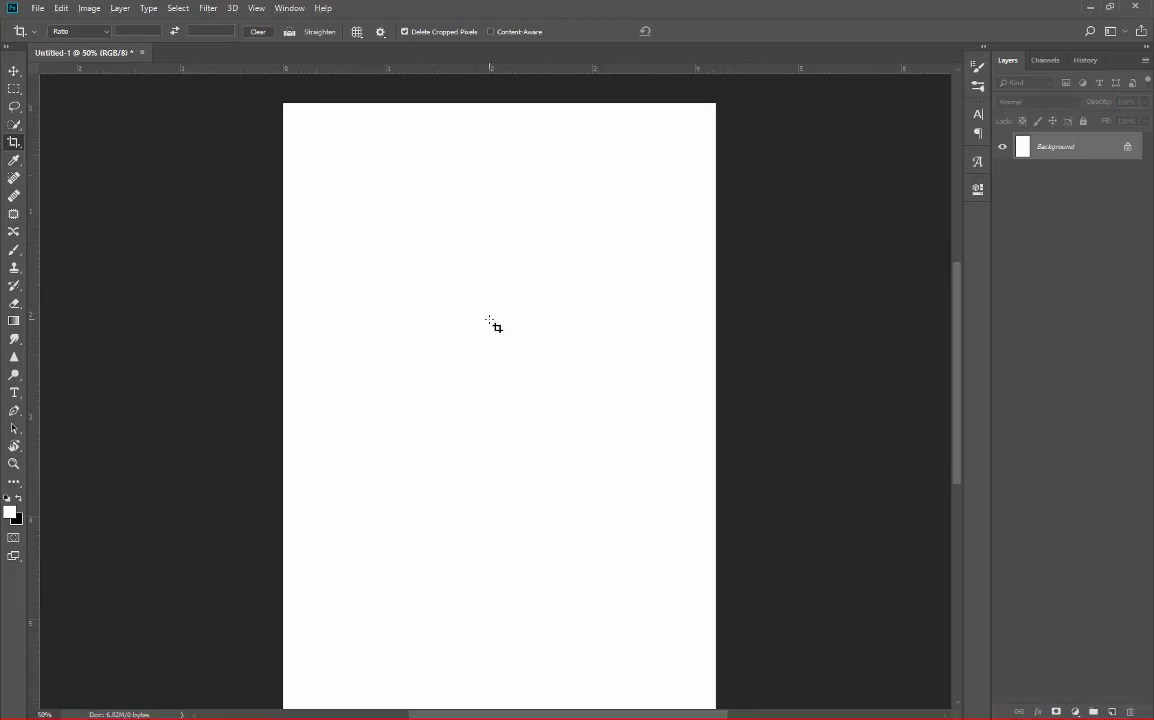
mouse_move(541, 394)
mouse_down()
mouse_move(543, 270)
mouse_move(550, 294)
mouse_up()
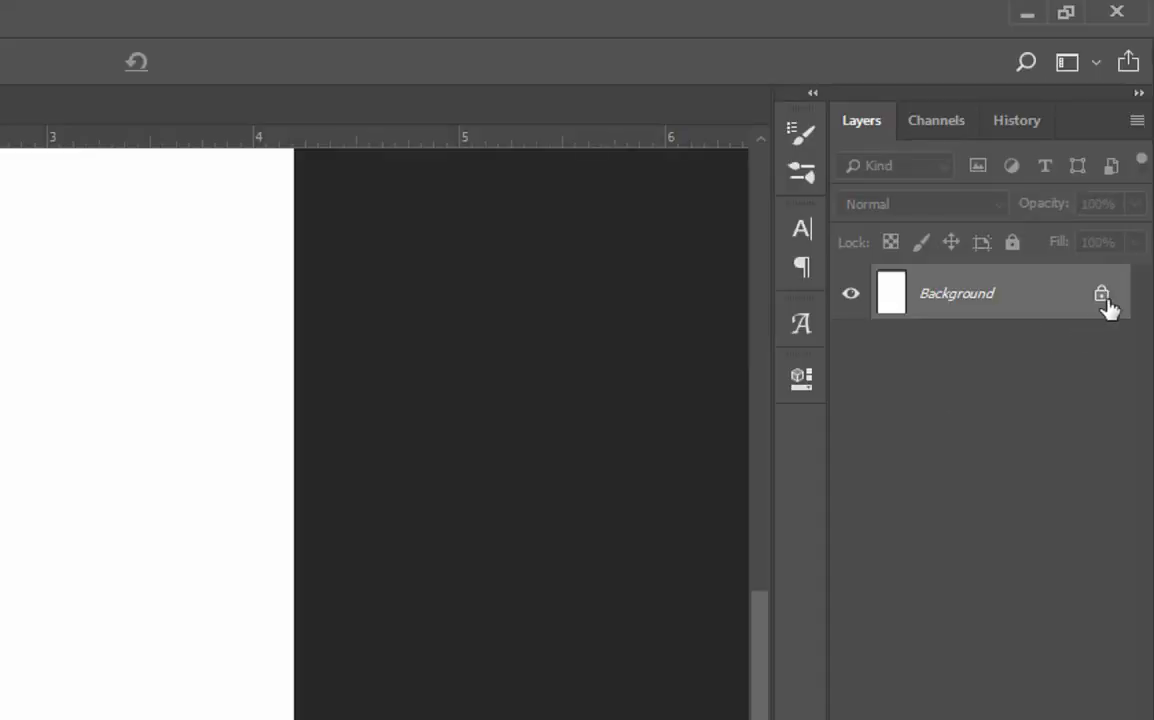
click(1127, 146)
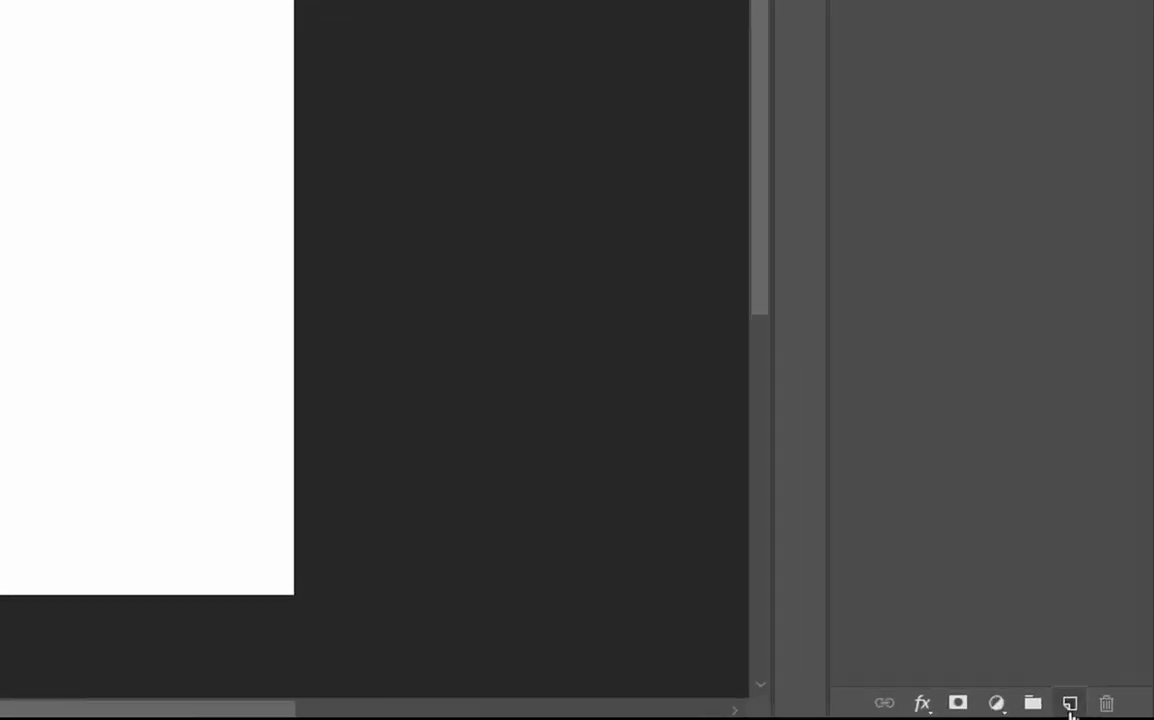
Step: Add Layer 1 and set the foreground colour to dark brown #281c02
click(1112, 712)
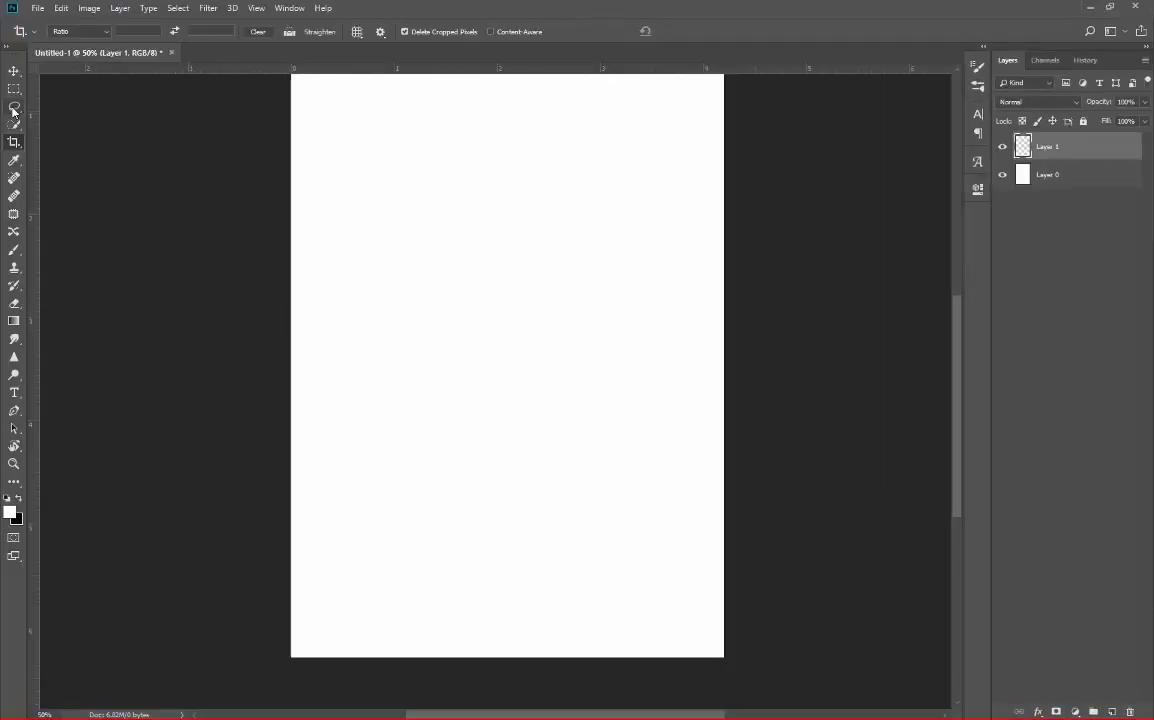
click(13, 107)
click(72, 111)
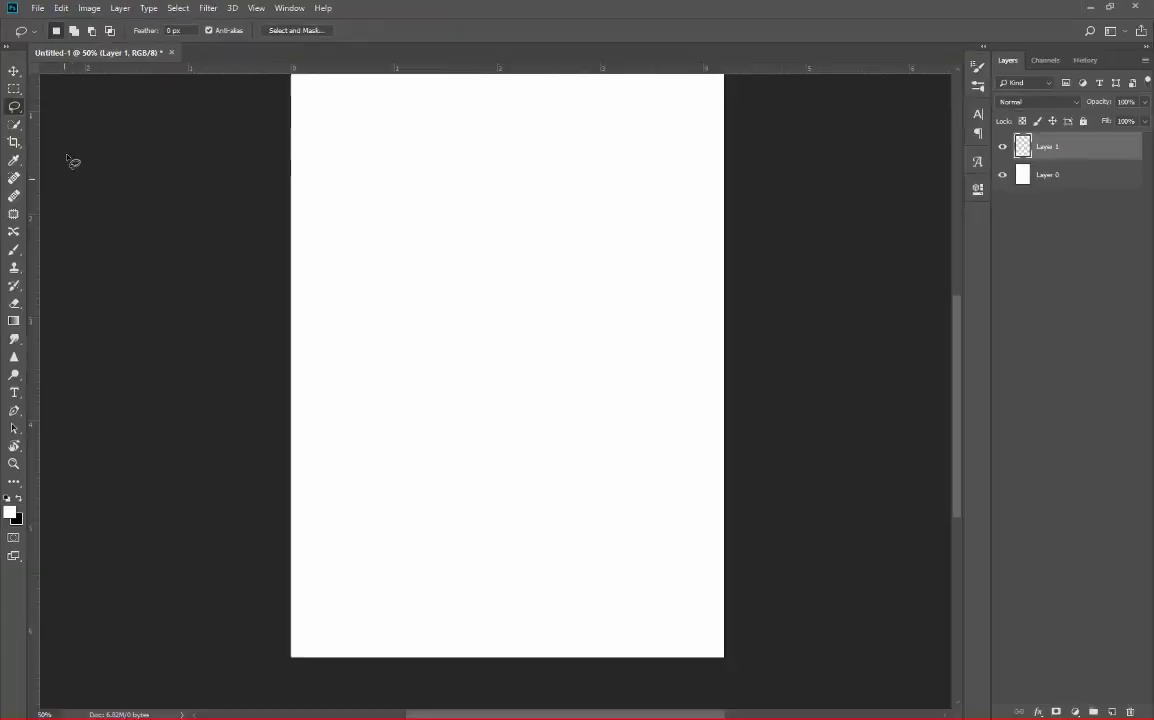
click(10, 512)
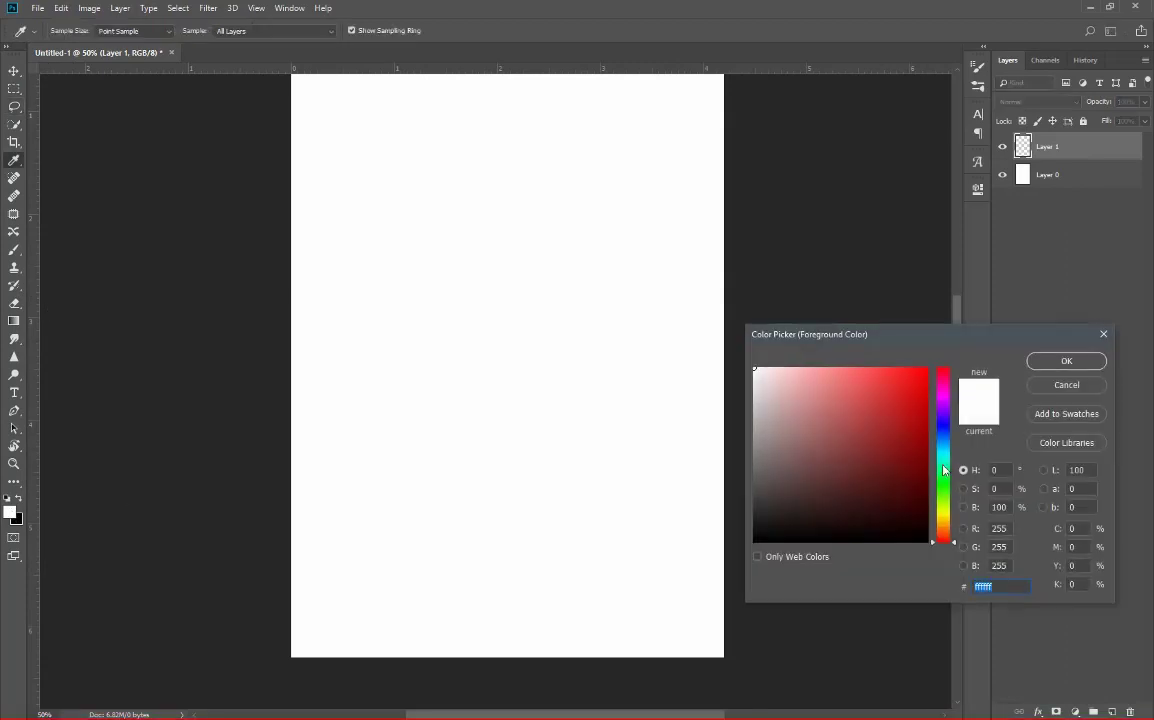
drag(951, 488, 948, 438)
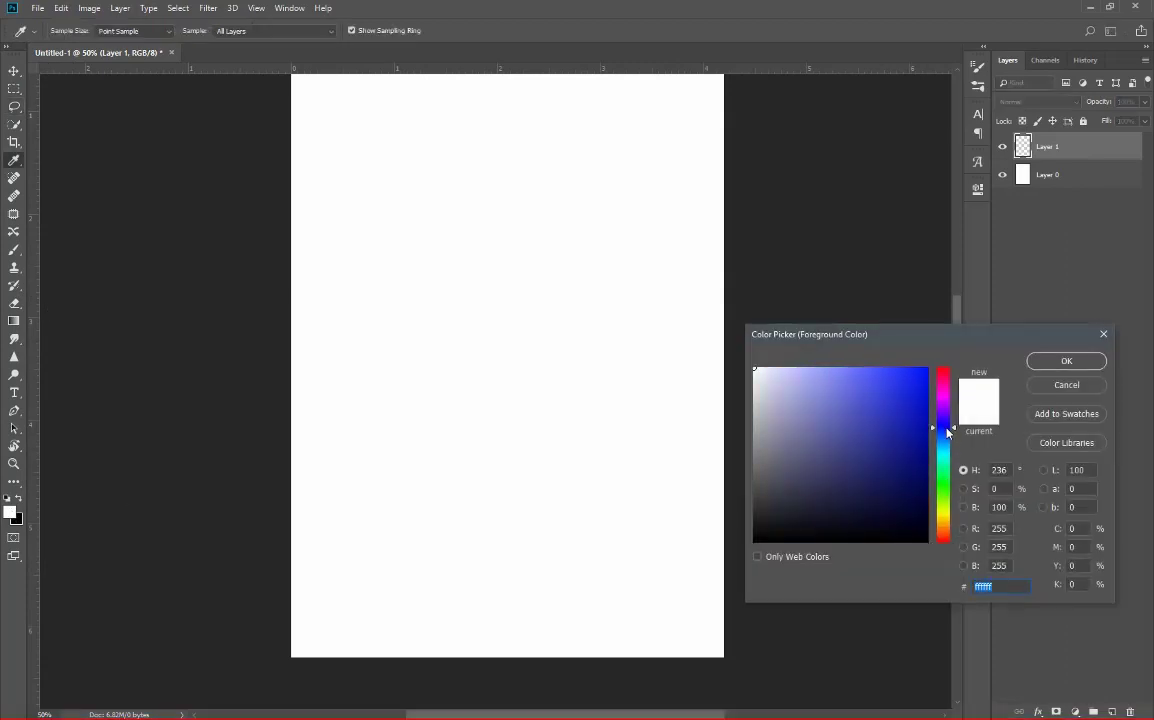
text(041529)
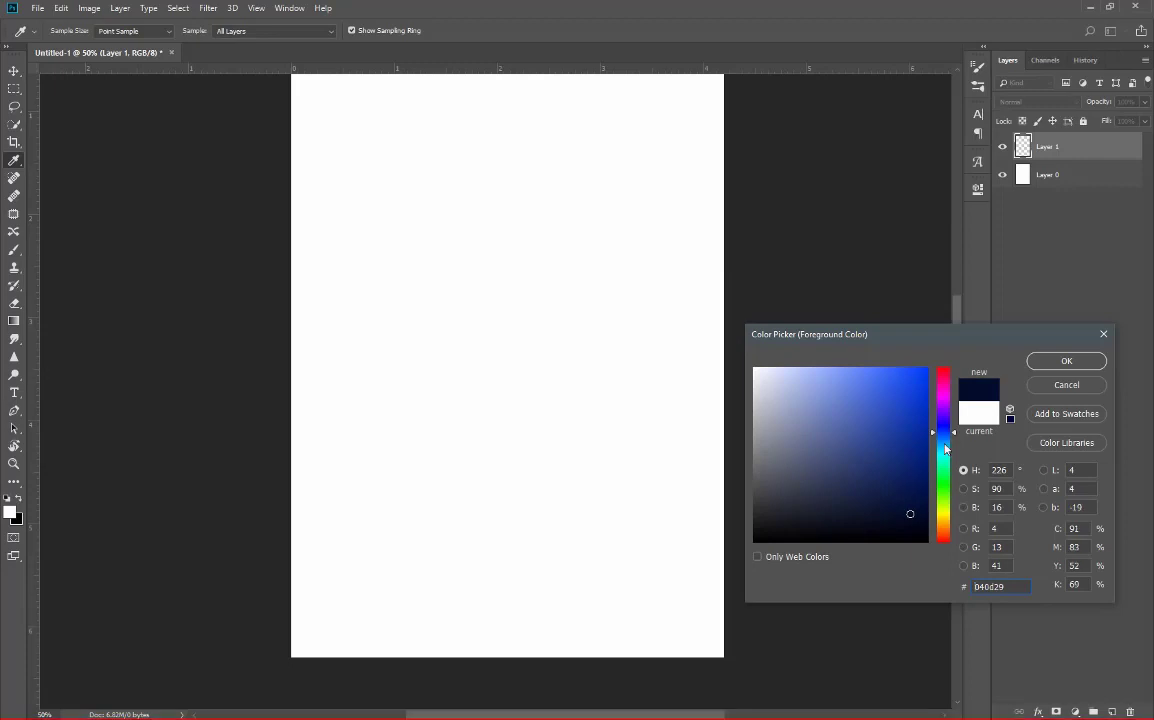
mouse_move(948, 443)
mouse_down()
mouse_move(950, 528)
mouse_move(919, 515)
mouse_up()
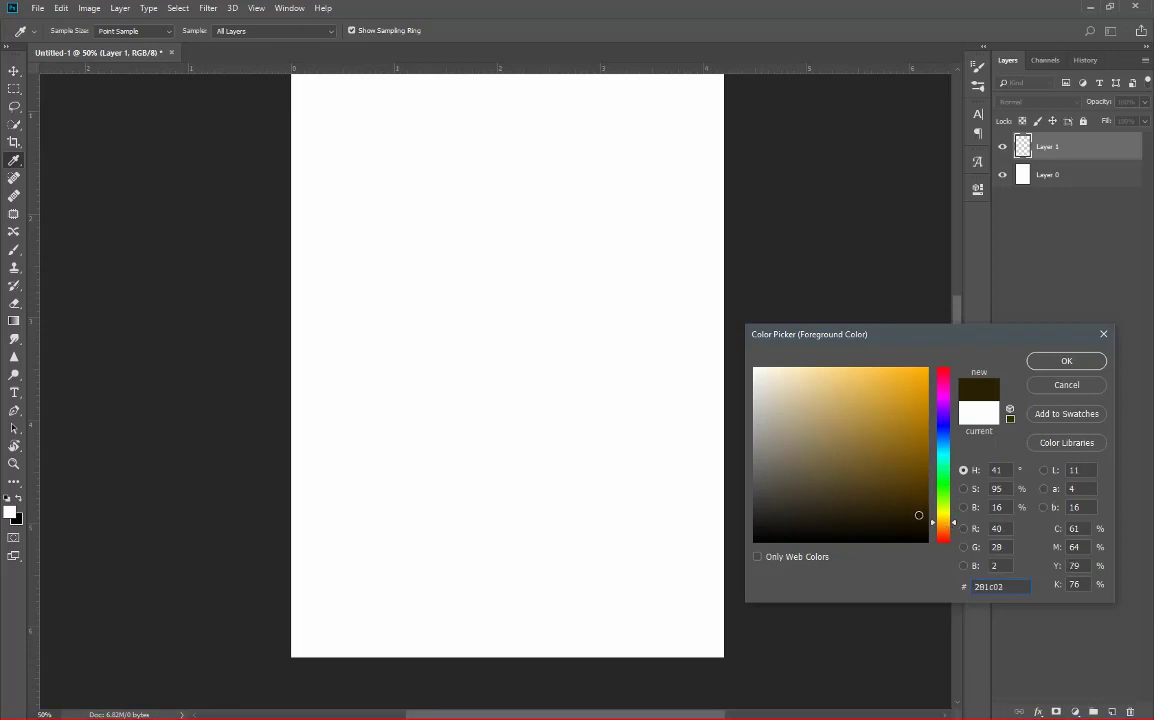
click(965, 507)
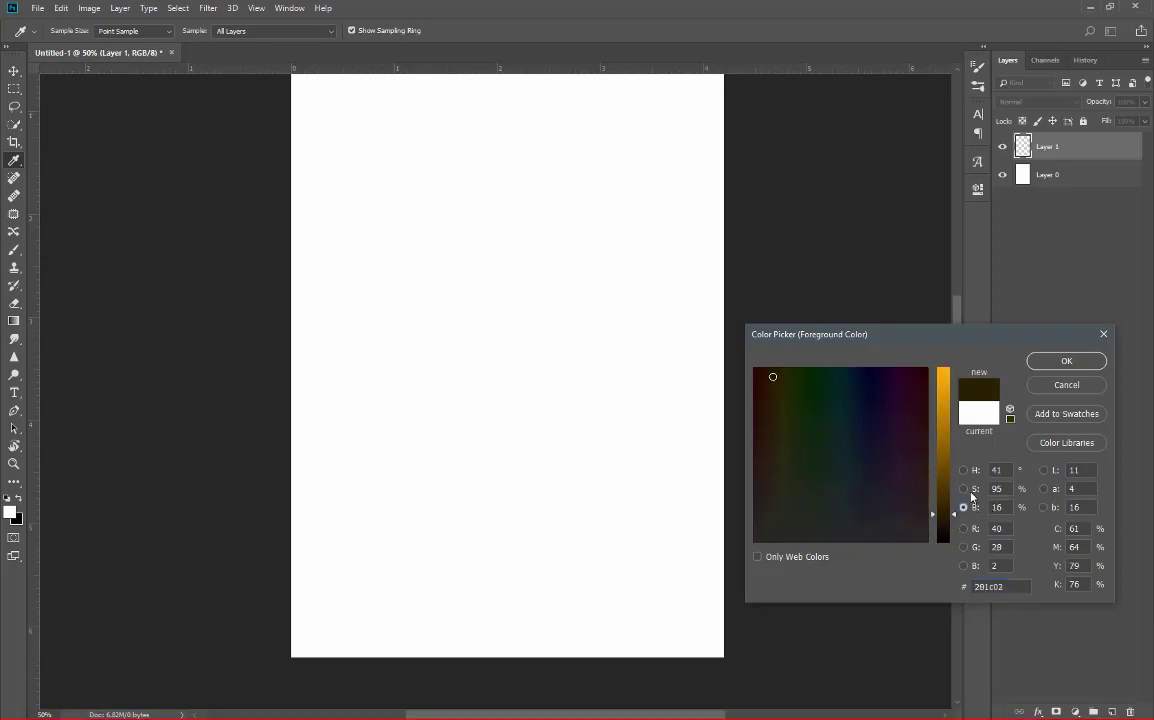
key(Return)
Step: Fill a hilly ground shape along the canvas bottom with dark brown, then add Layer 2 below
key(l)
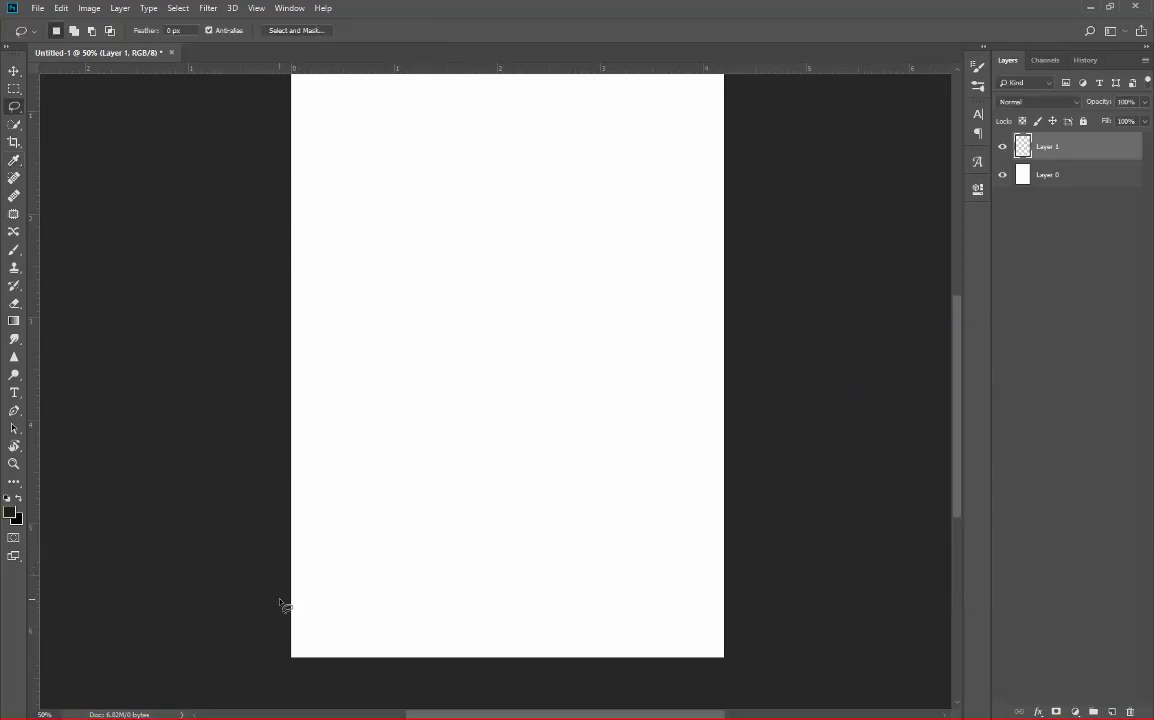
mouse_move(292, 594)
mouse_down()
mouse_move(321, 576)
mouse_move(738, 592)
mouse_up()
drag(720, 668, 440, 692)
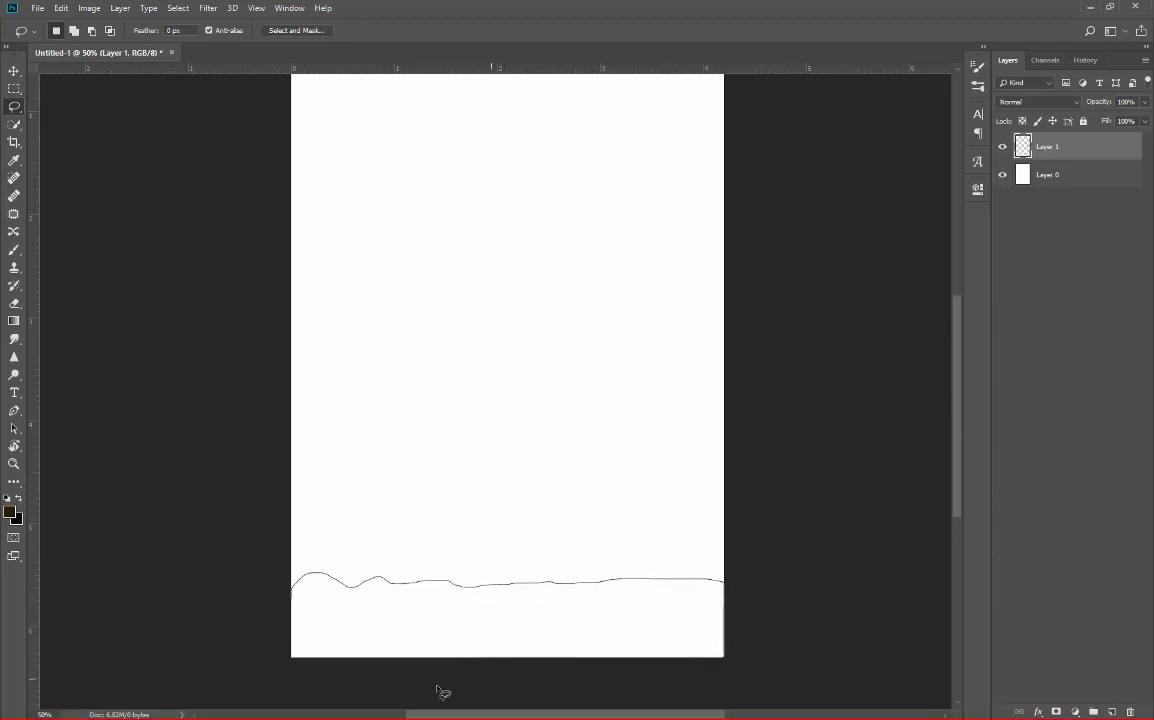
drag(278, 656, 273, 627)
key(alt+BackSpace)
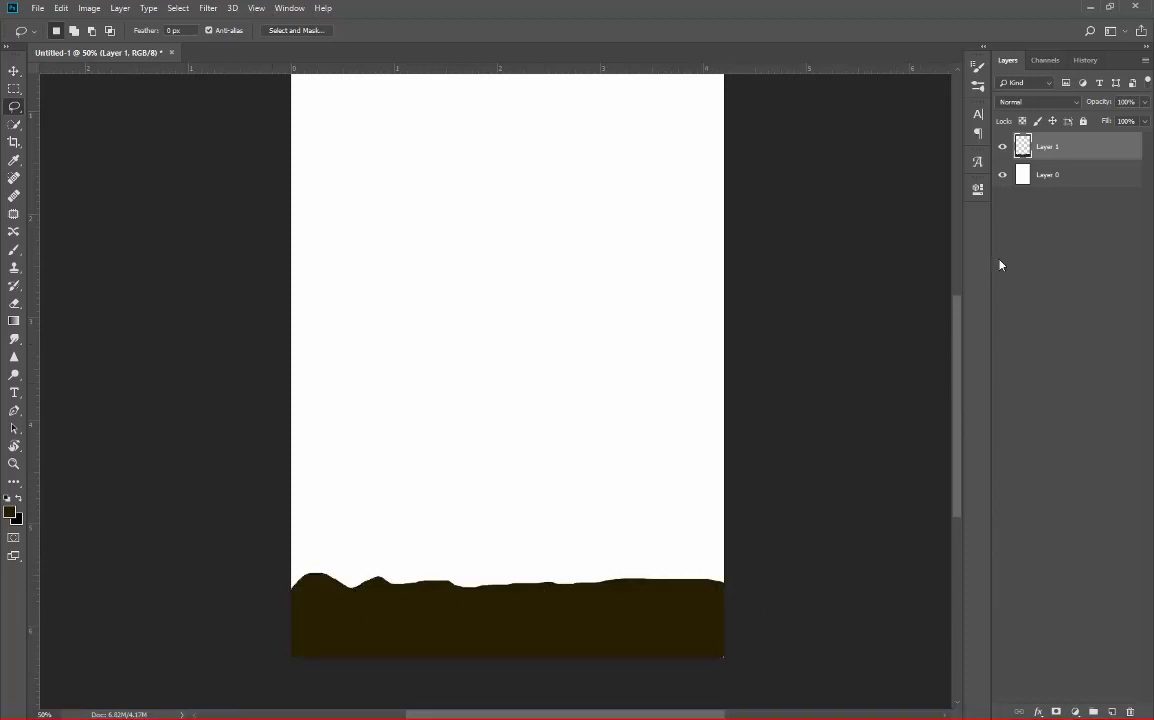
ctrl+click(1113, 711)
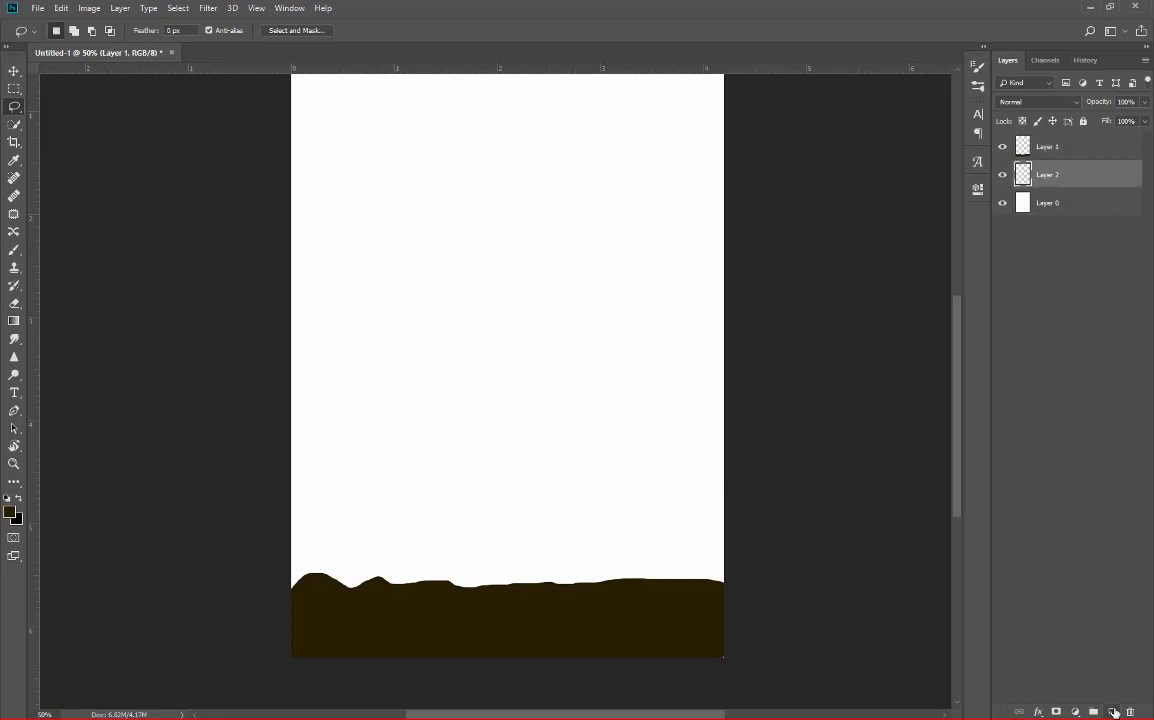
Step: Brighten the foreground colour to a lighter brown for the next ridge
click(10, 512)
drag(945, 502, 946, 487)
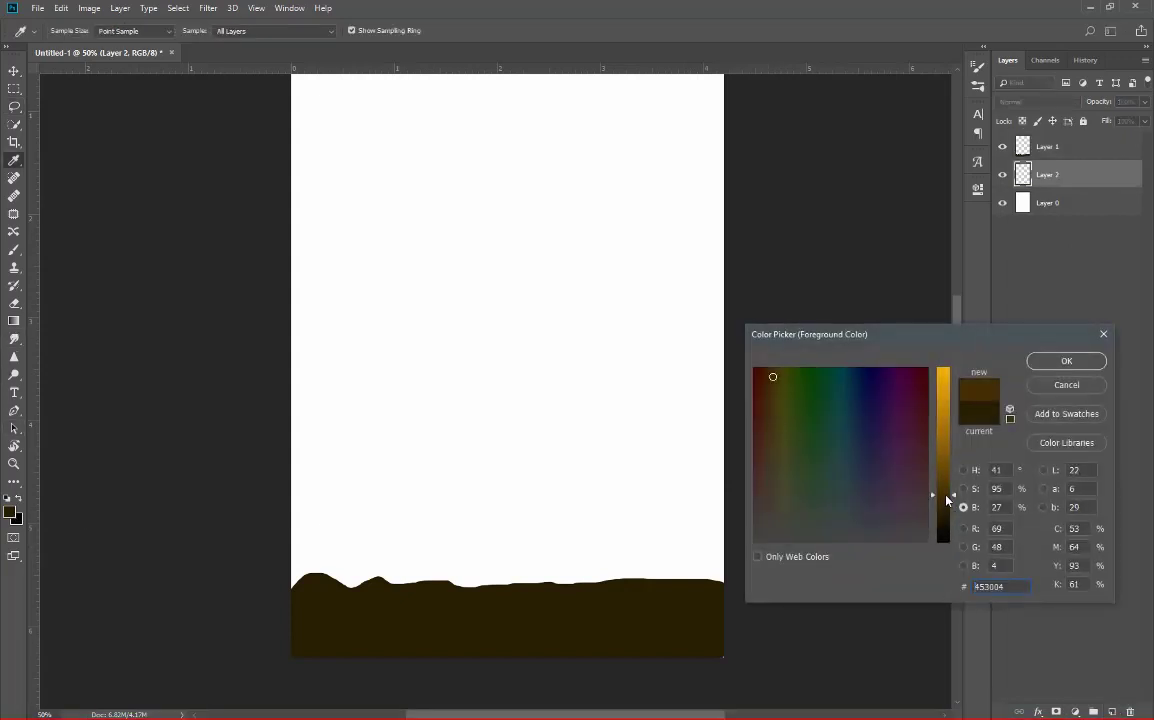
click(1035, 363)
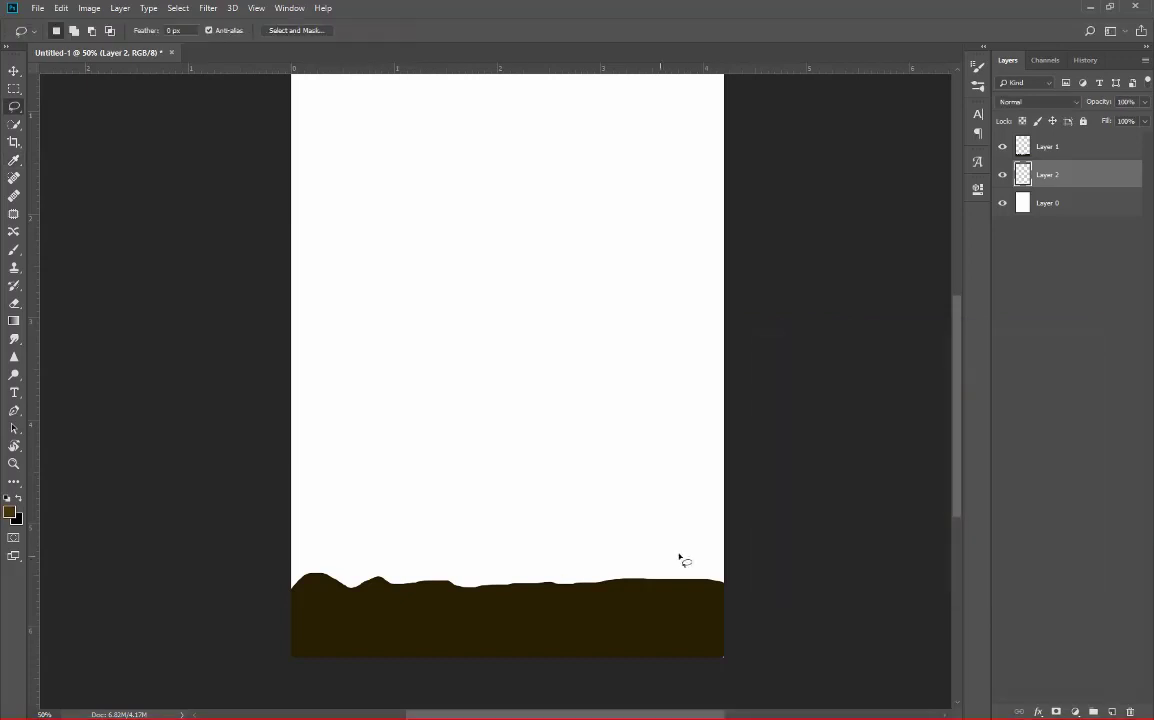
Step: Lasso a mountain ridge with a central peak behind the foreground and fill it brown
drag(290, 586, 365, 554)
mouse_move(449, 546)
mouse_down()
mouse_move(506, 535)
mouse_move(668, 546)
mouse_up()
mouse_move(760, 601)
mouse_down()
mouse_move(541, 659)
mouse_move(276, 628)
mouse_up()
key(alt+BackSpace)
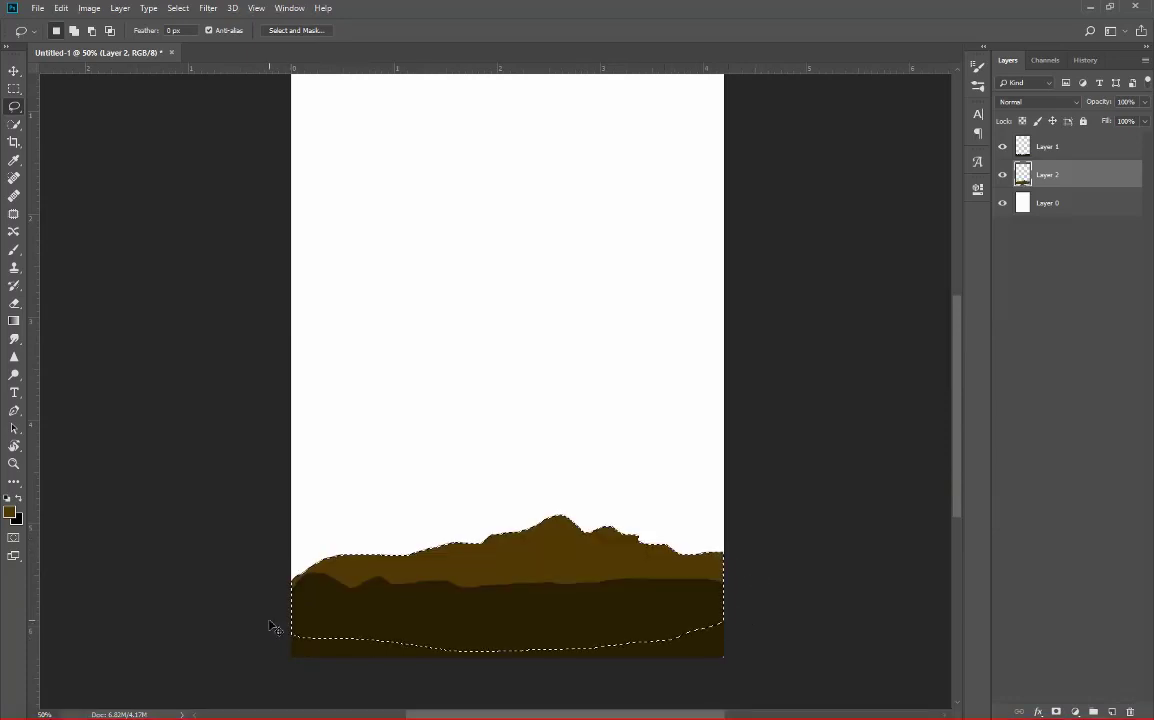
key(ctrl+d)
key(ctrl+minus)
key(ctrl+plus)
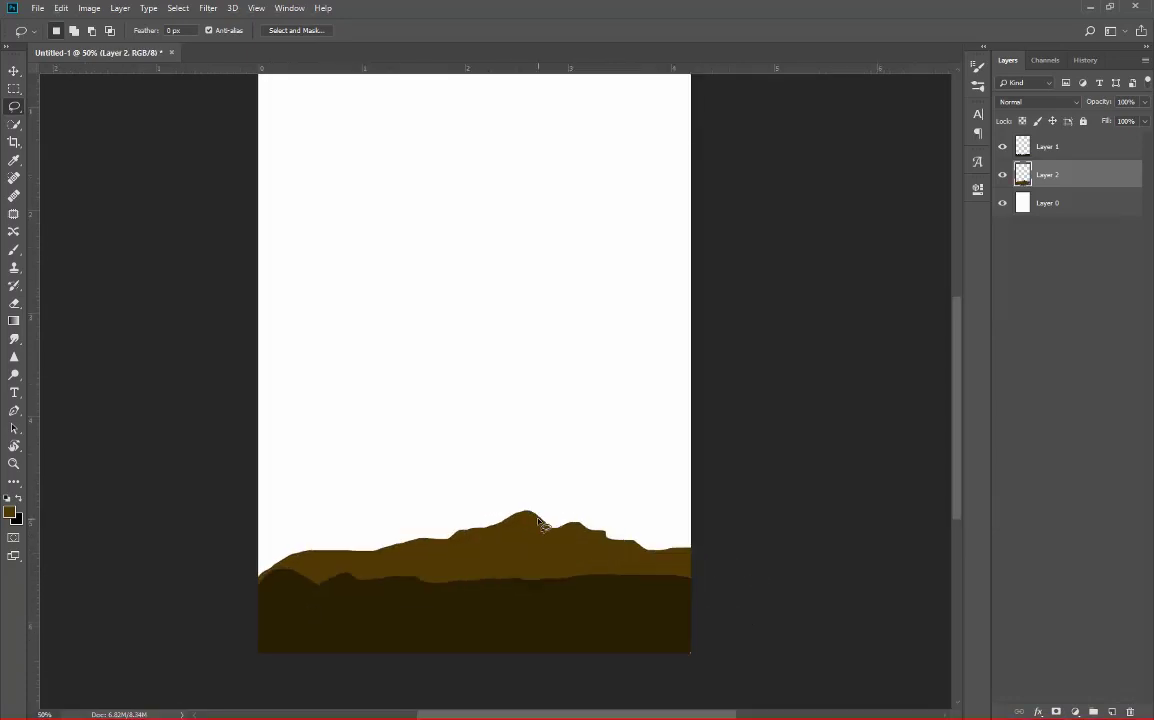
key(ctrl+plus)
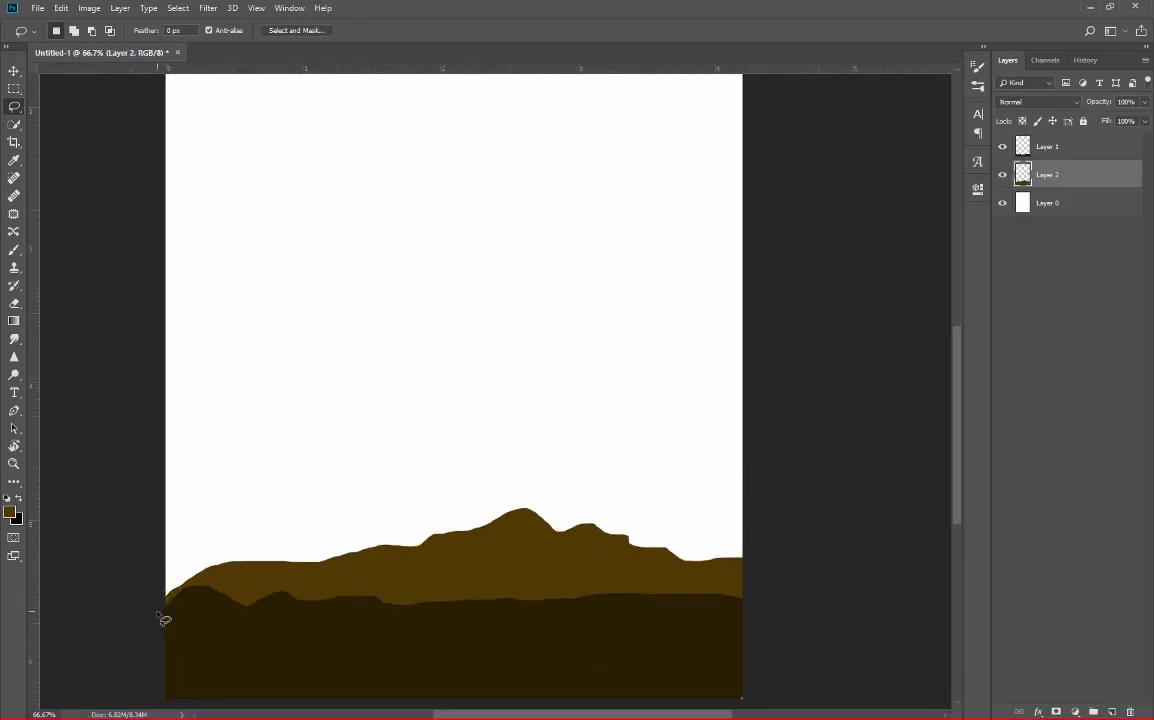
Step: Lasso the outline of a tall mountain range with a sharp central peak
drag(184, 533, 377, 471)
drag(463, 405, 486, 402)
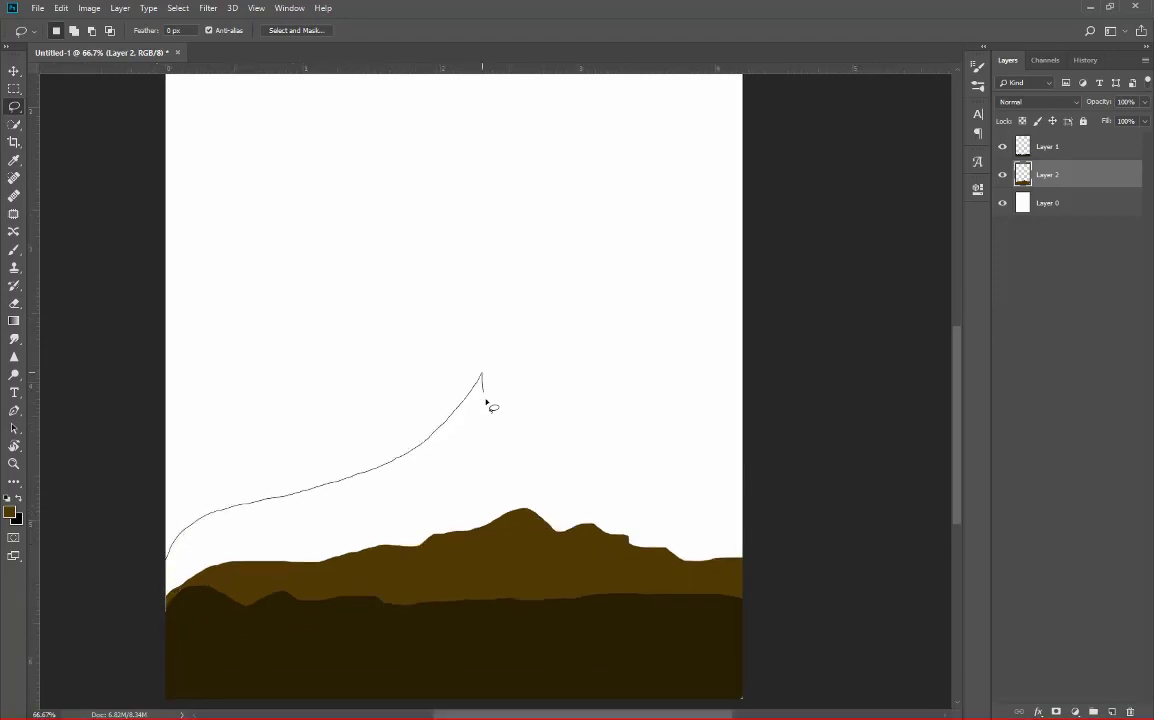
drag(589, 420, 643, 438)
drag(742, 425, 840, 575)
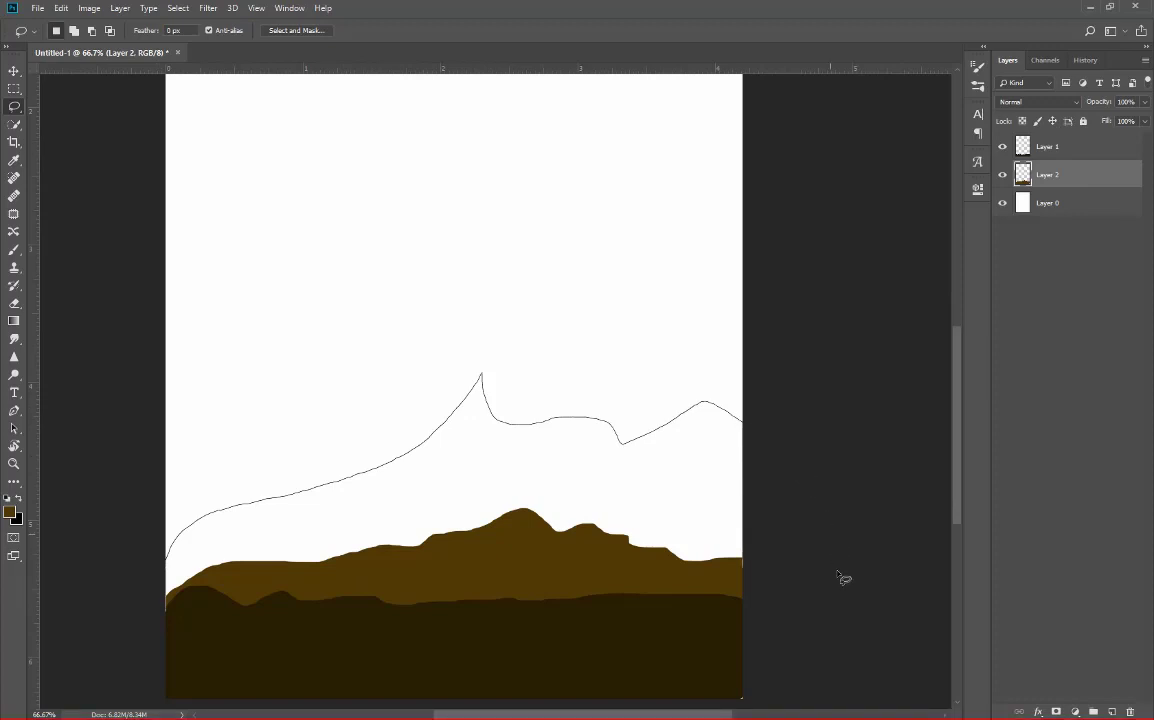
drag(688, 652, 268, 649)
drag(133, 615, 135, 614)
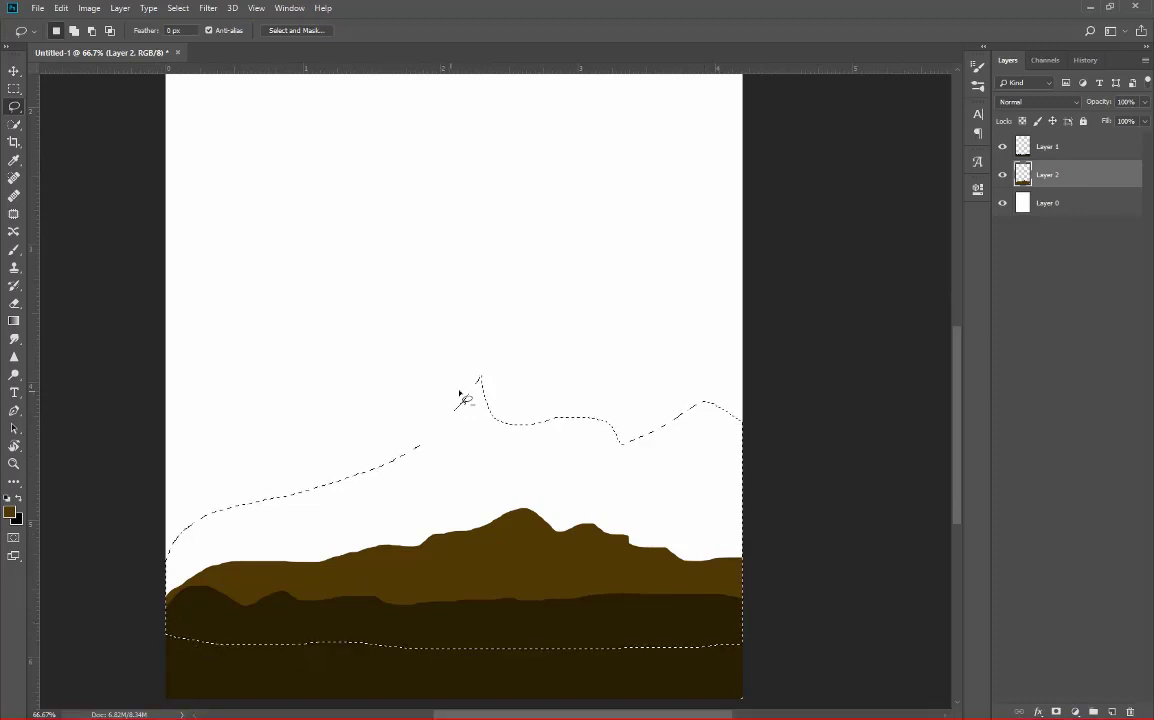
scroll(464, 393, up, 1)
scroll(489, 399, up, 1)
scroll(469, 406, up, 1)
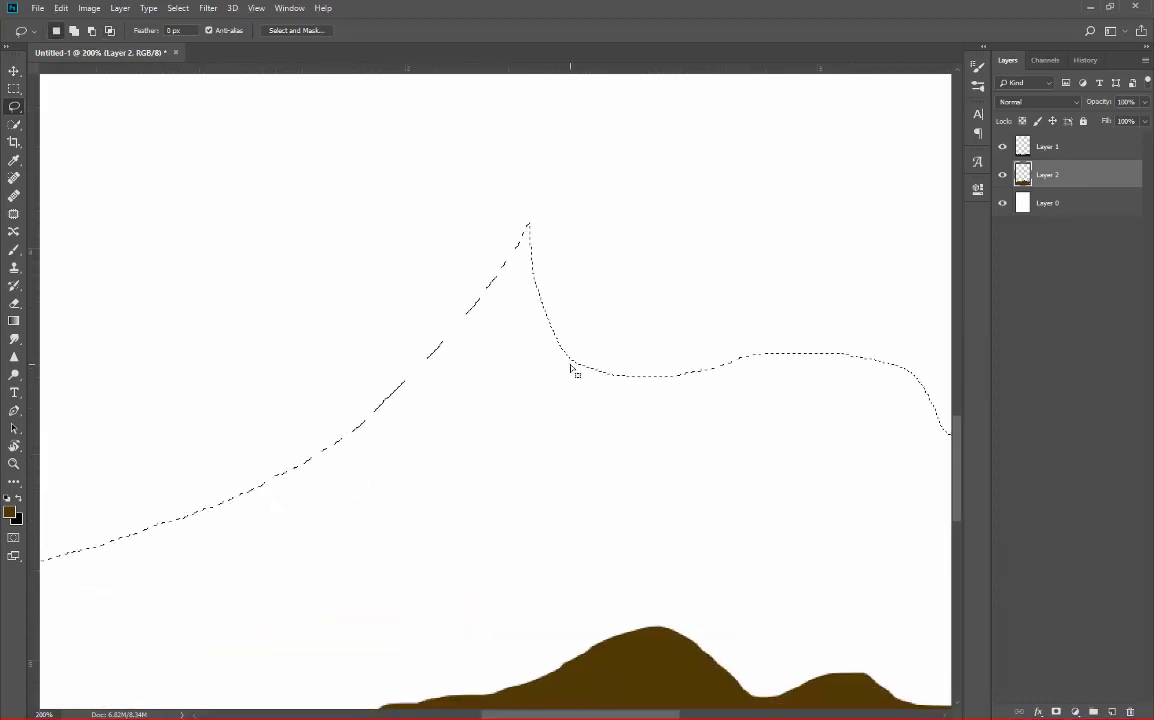
Step: Add a rounded central peak to the mountain selection
drag(599, 356, 574, 280)
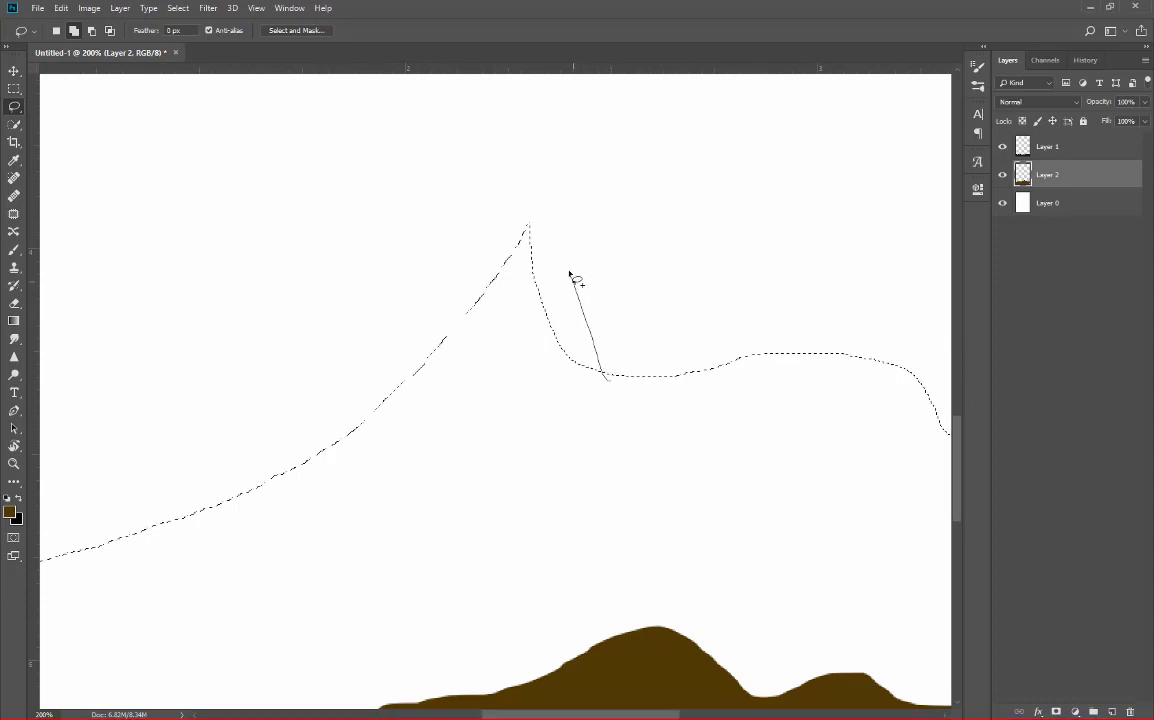
drag(545, 224, 490, 230)
drag(437, 300, 388, 371)
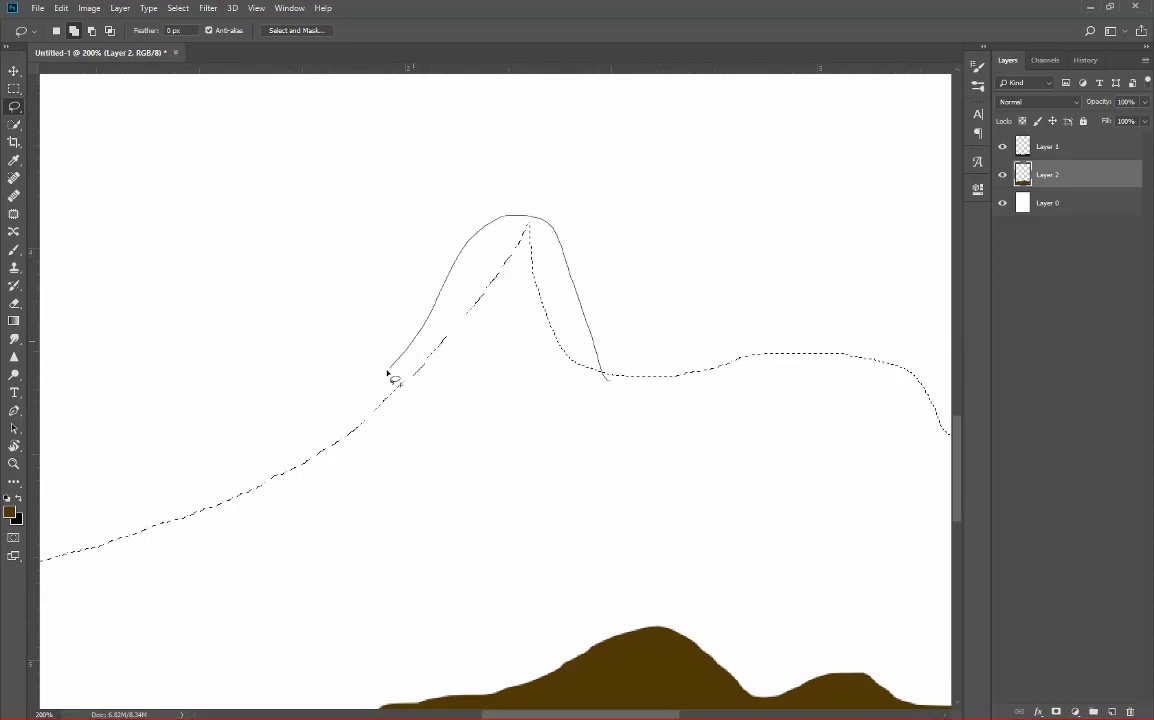
drag(285, 407, 246, 454)
drag(200, 514, 560, 470)
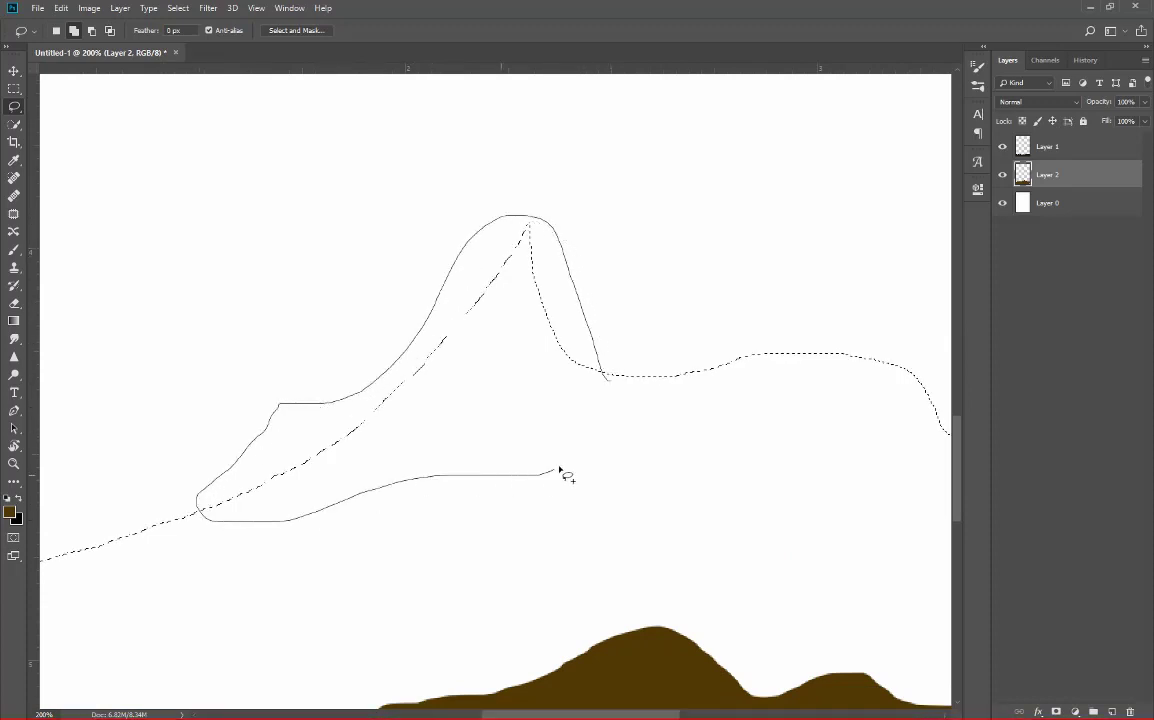
drag(621, 416, 621, 416)
scroll(585, 407, down, 2)
scroll(580, 407, down, 1)
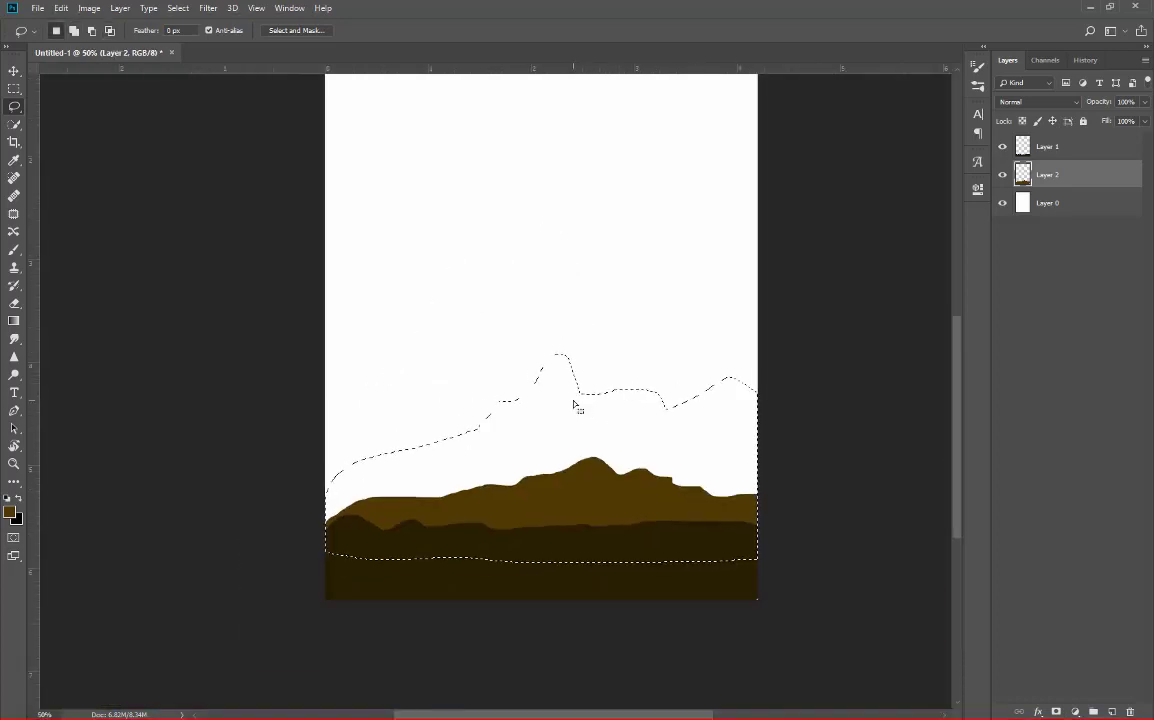
scroll(577, 406, up, 1)
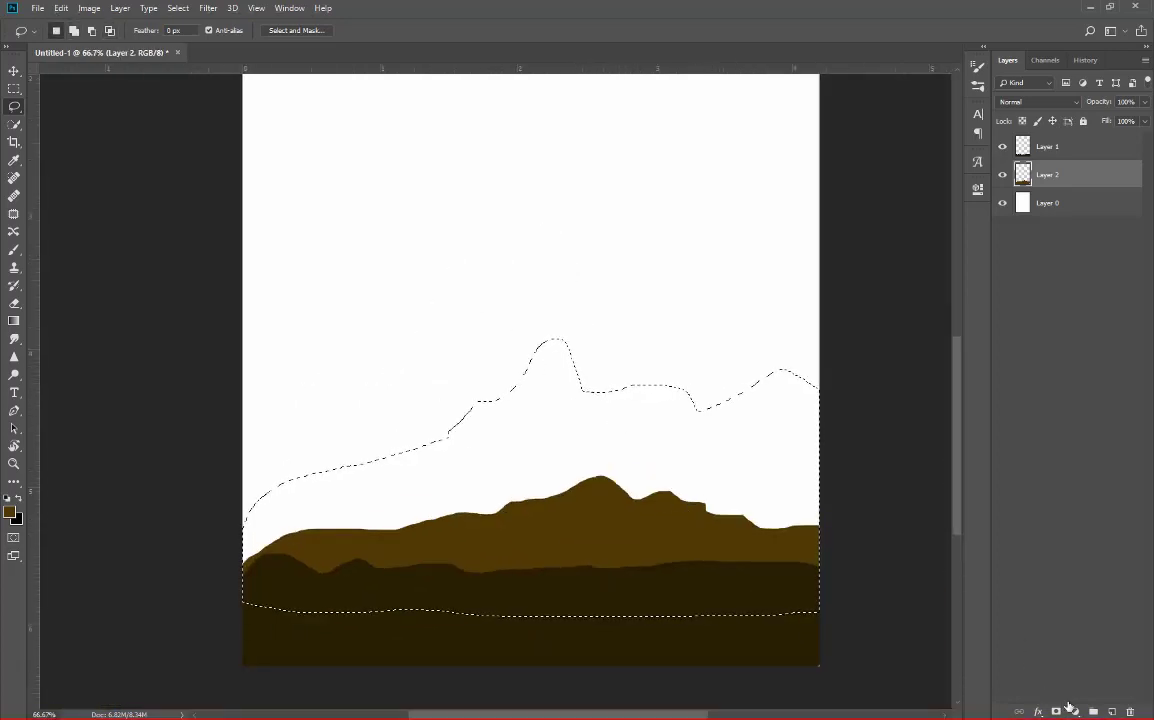
Step: Fill the range with golden brown #7a5507 on new Layer 3, then deselect
click(1112, 712)
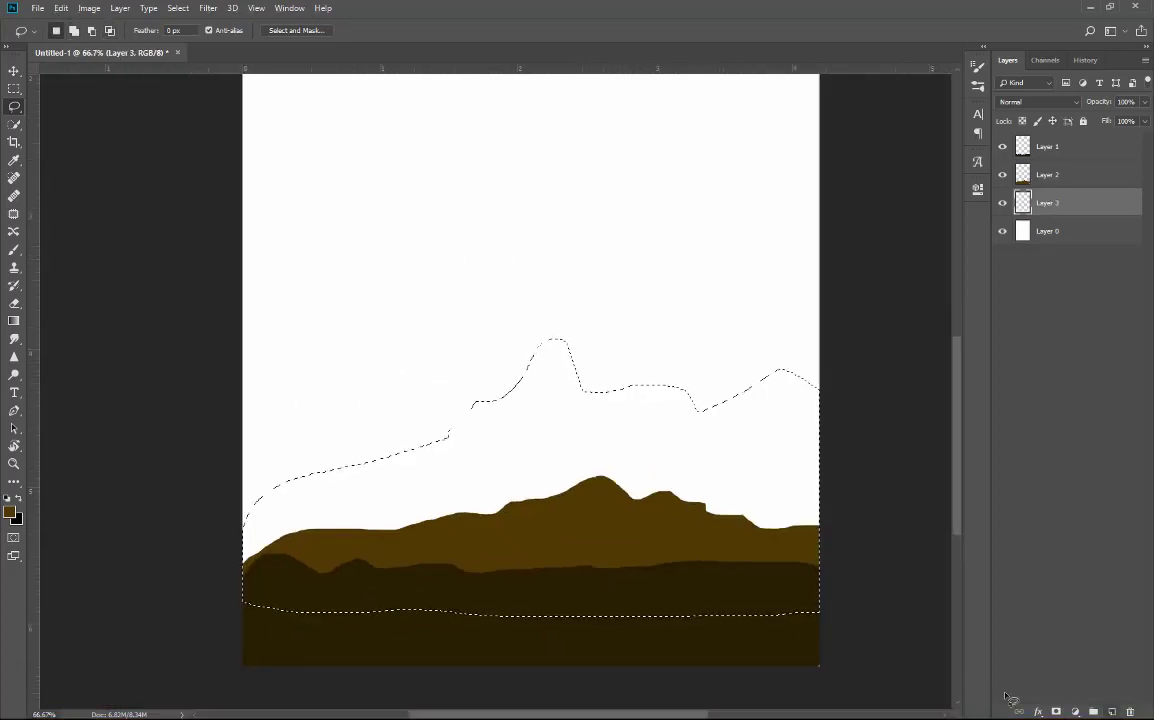
click(10, 512)
click(937, 465)
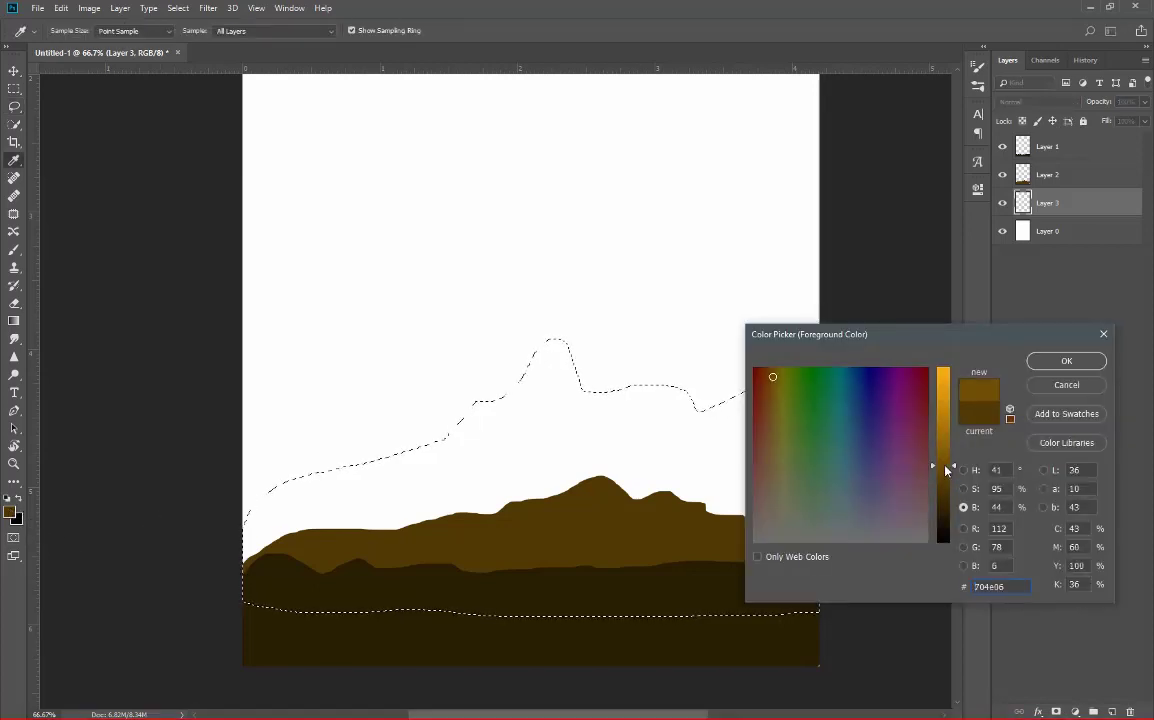
click(945, 458)
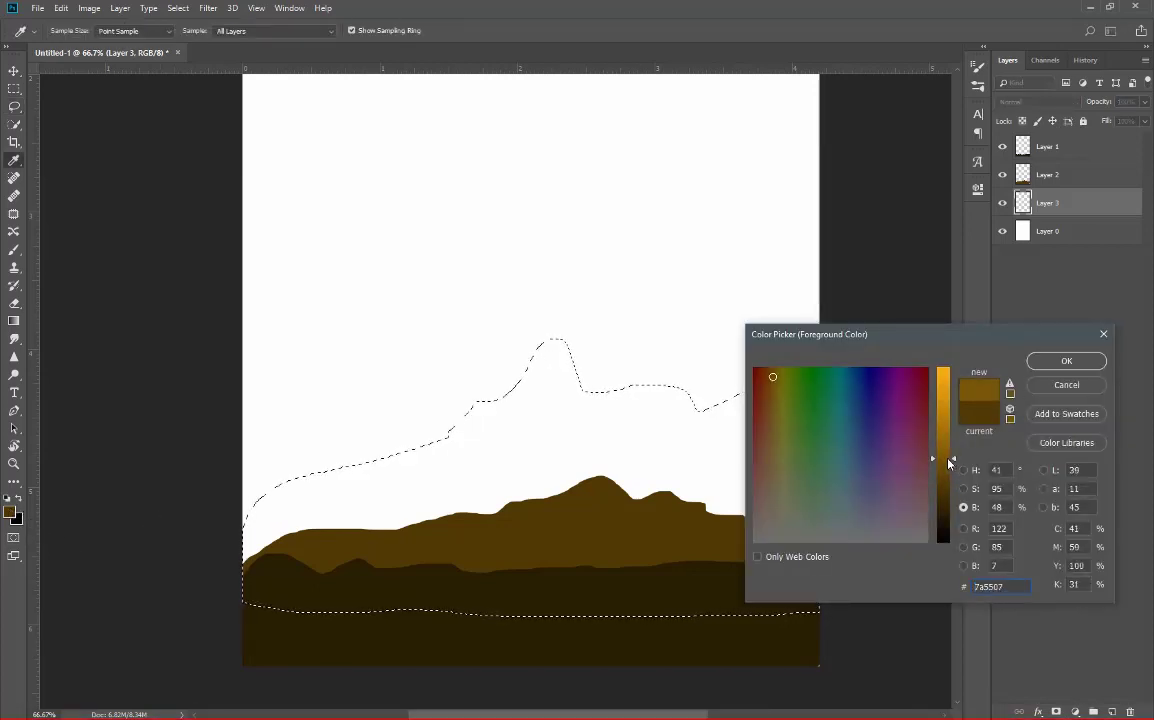
click(1062, 362)
key(alt+BackSpace)
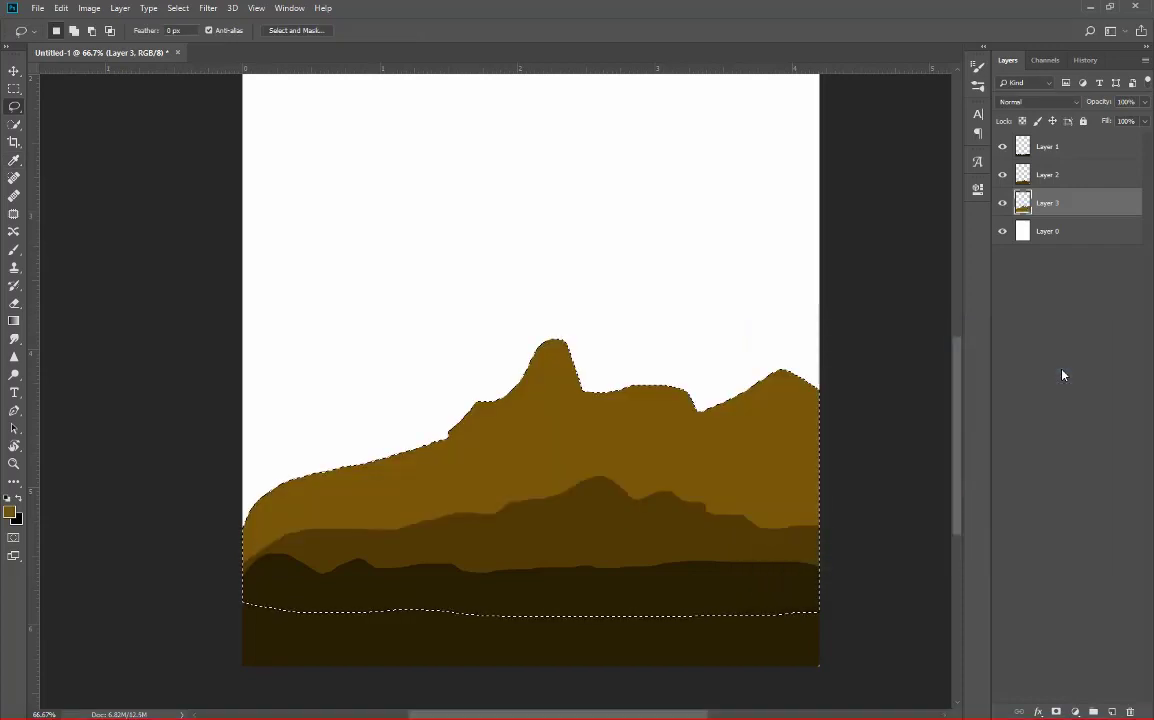
key(ctrl+d)
scroll(690, 465, down, 2)
scroll(543, 484, up, 2)
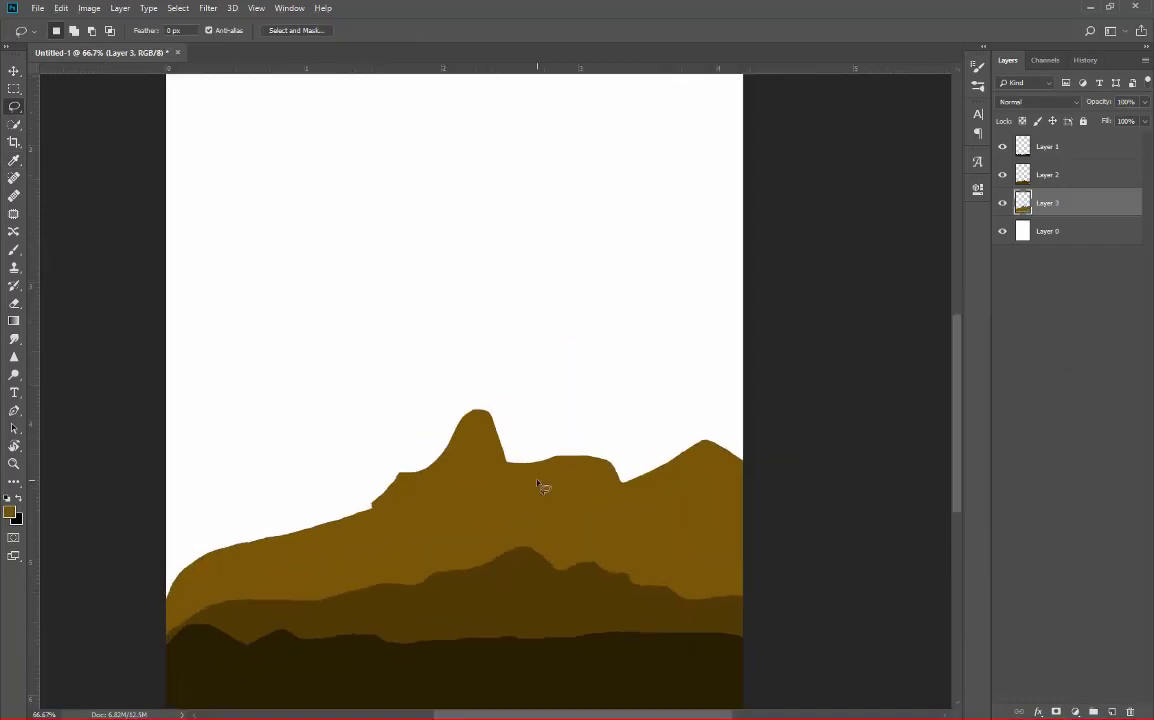
Step: Lasso a hill outline on the left side of the landscape
drag(411, 472, 455, 399)
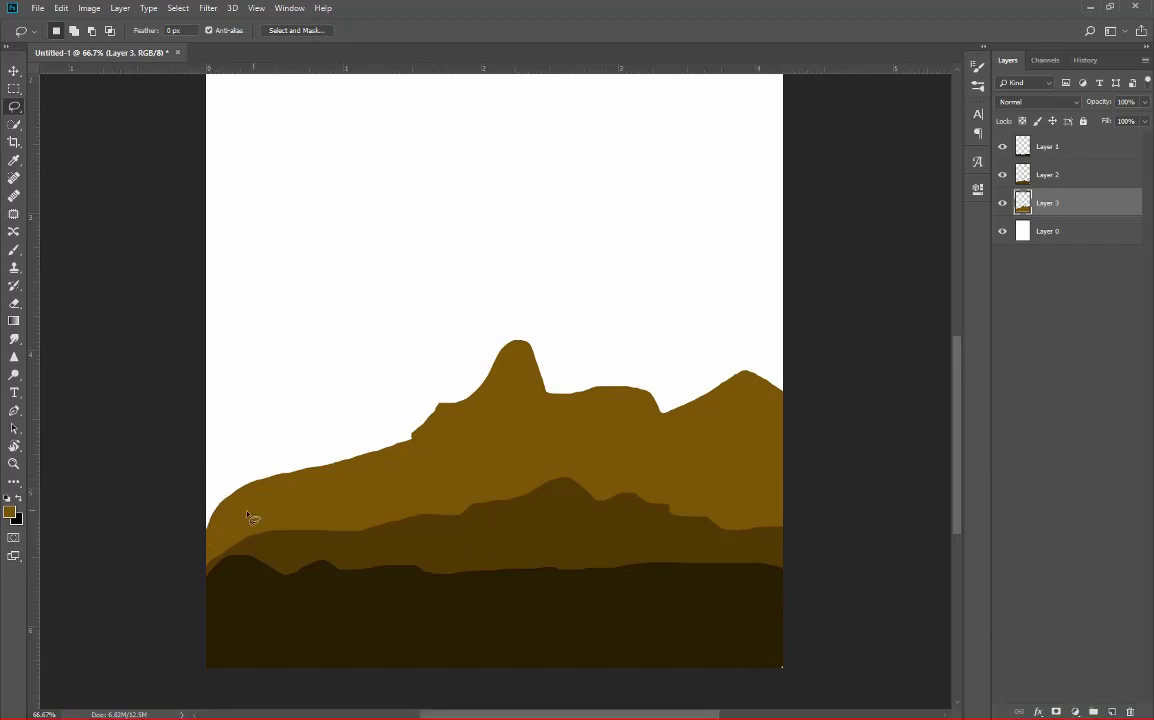
mouse_move(438, 465)
mouse_down()
mouse_move(368, 378)
mouse_move(259, 384)
mouse_up()
drag(222, 438, 168, 500)
drag(351, 516, 428, 495)
Step: Fill the left hill with paler brown #8d6308 on Layer 4, placed below Layer 3
click(1112, 712)
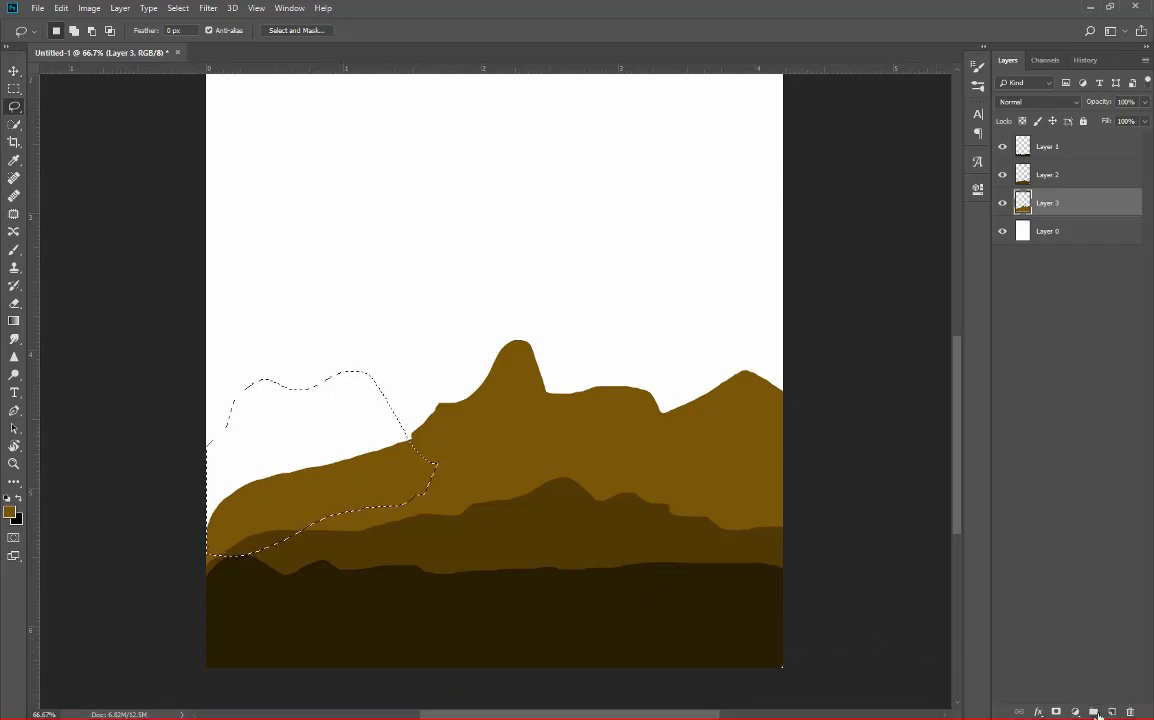
click(10, 512)
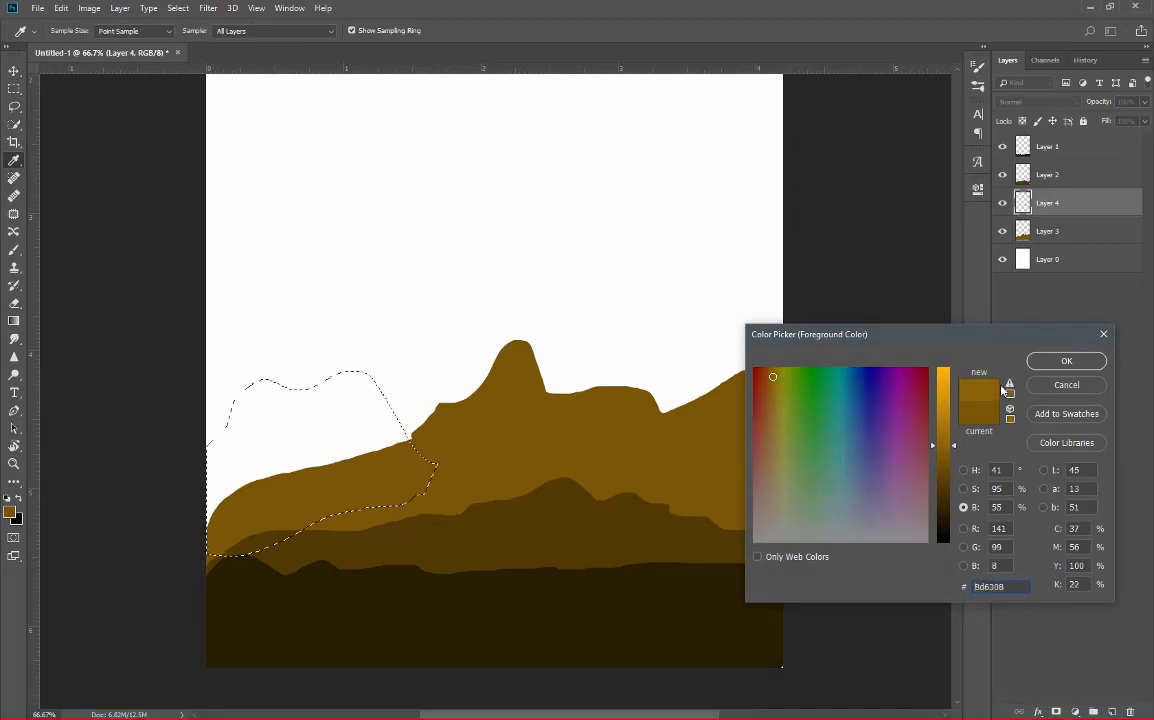
click(1066, 360)
drag(1061, 229, 1064, 240)
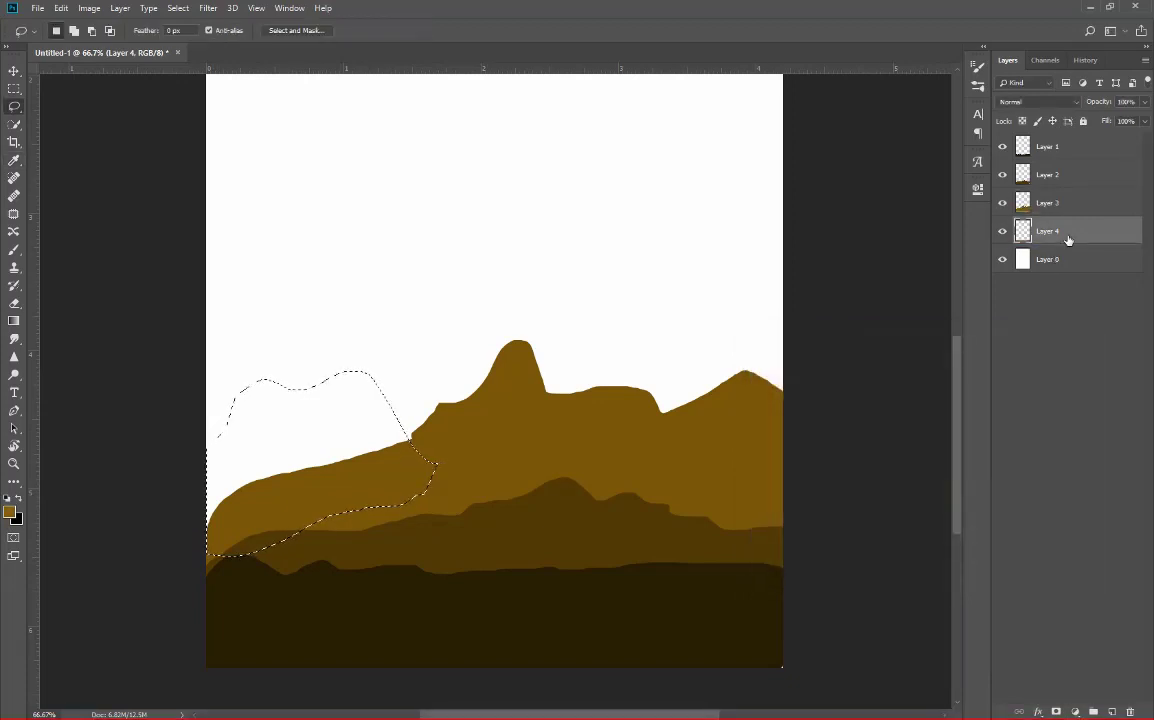
key(alt+BackSpace)
key(ctrl+d)
Step: Extend the hills toward the right peak in the same paler brown
scroll(331, 399, up, 2)
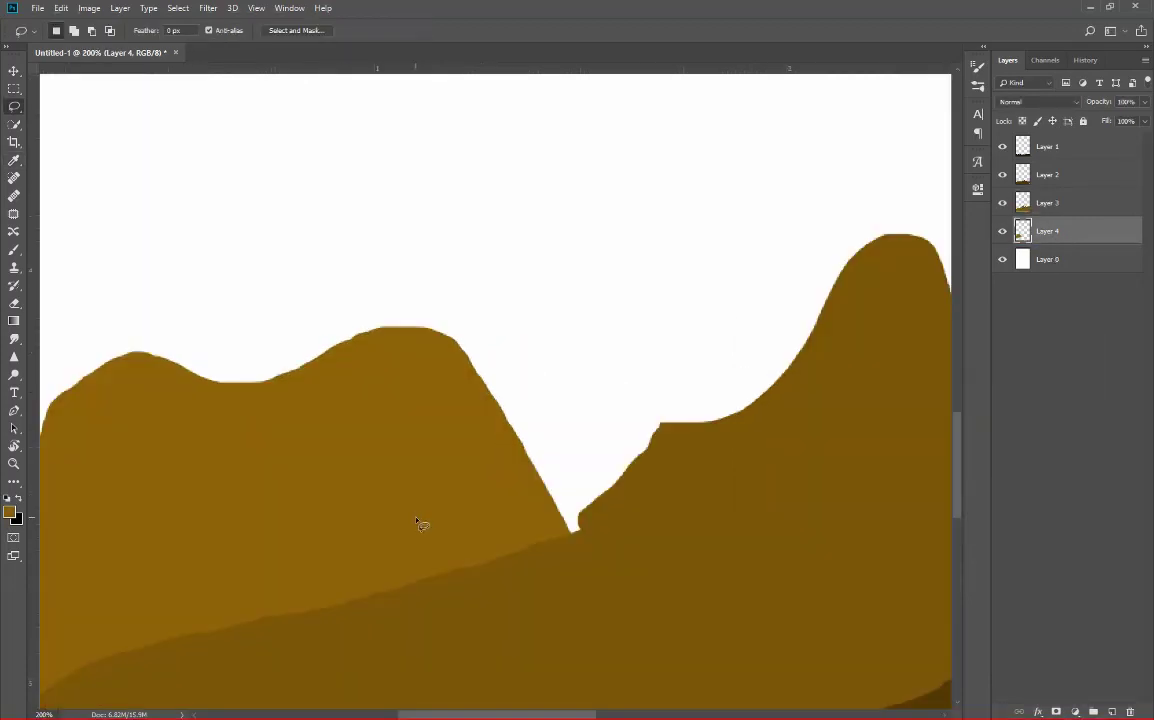
drag(618, 410, 840, 298)
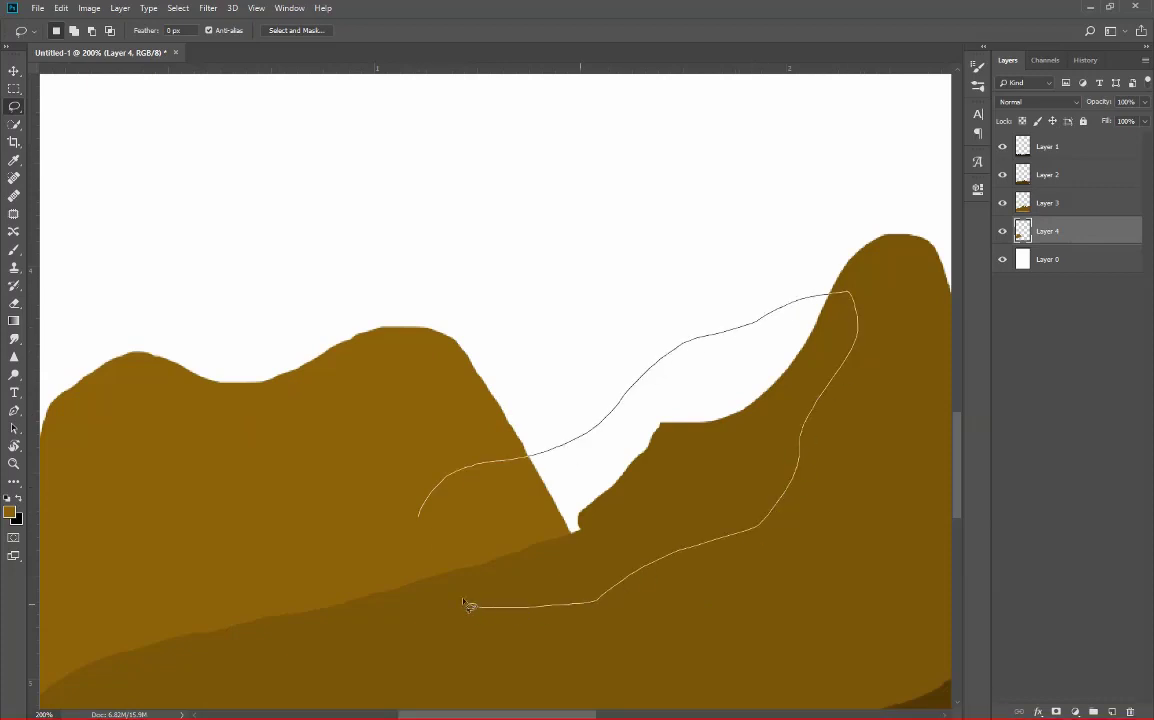
drag(778, 512, 453, 585)
key(alt+BackSpace)
key(ctrl+d)
Step: Add a small paler-brown spike on top of the hills
scroll(453, 583, down, 2)
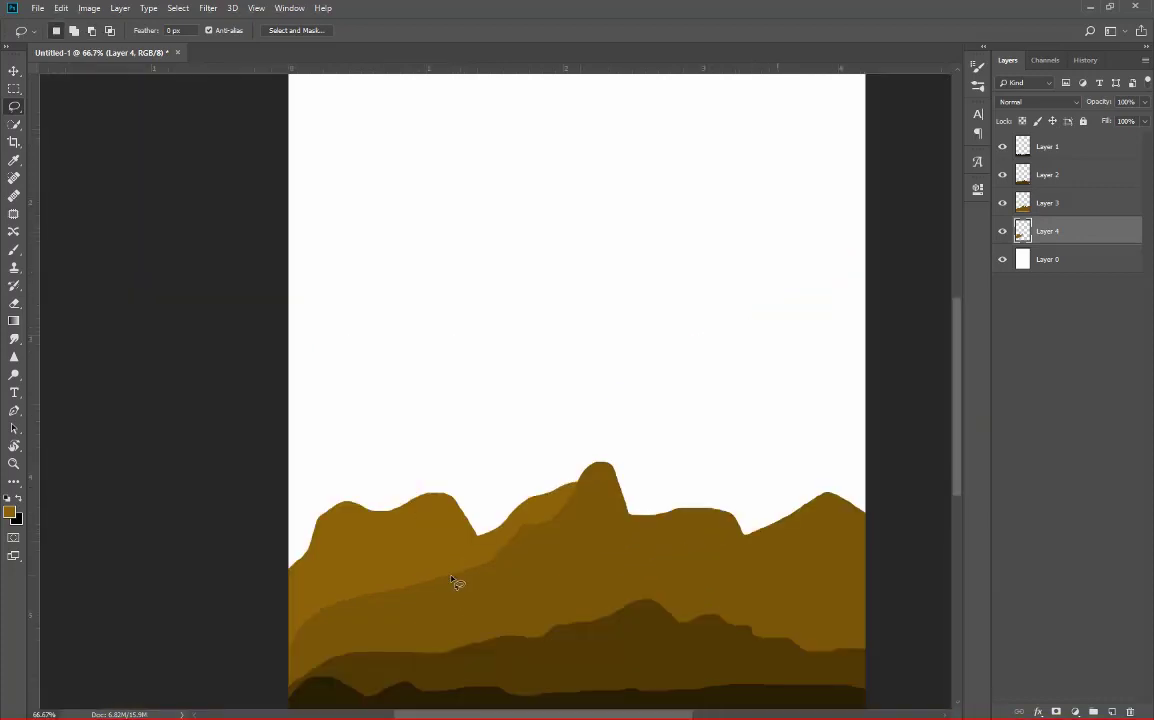
scroll(458, 582, down, 1)
scroll(549, 559, up, 1)
mouse_move(549, 579)
mouse_down()
mouse_move(565, 555)
mouse_move(415, 455)
mouse_up()
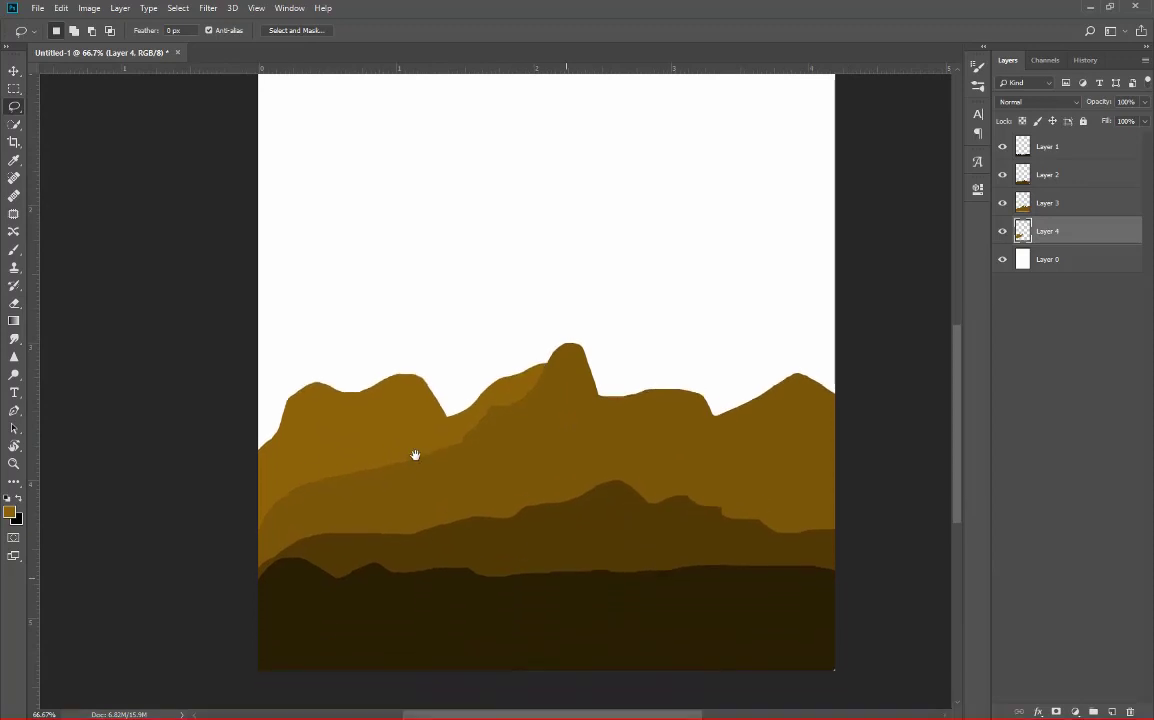
mouse_move(418, 410)
mouse_down()
mouse_move(451, 378)
mouse_move(493, 396)
mouse_up()
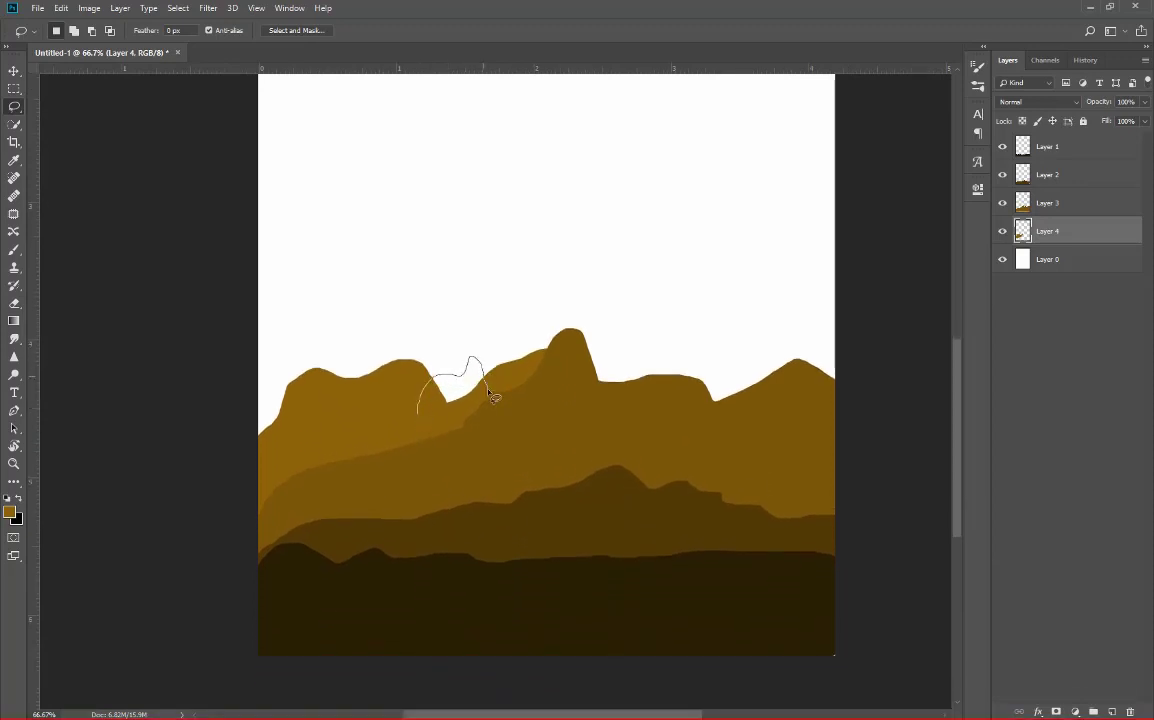
drag(420, 443, 421, 443)
key(alt+BackSpace)
key(ctrl+d)
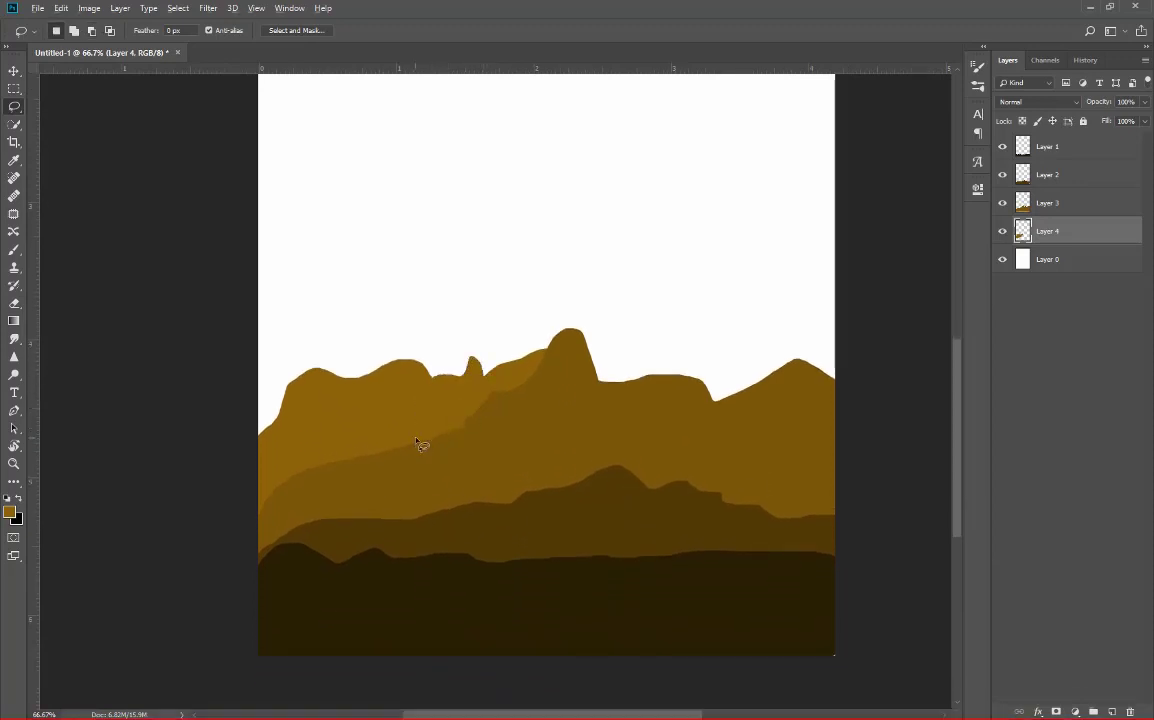
scroll(421, 443, down, 1)
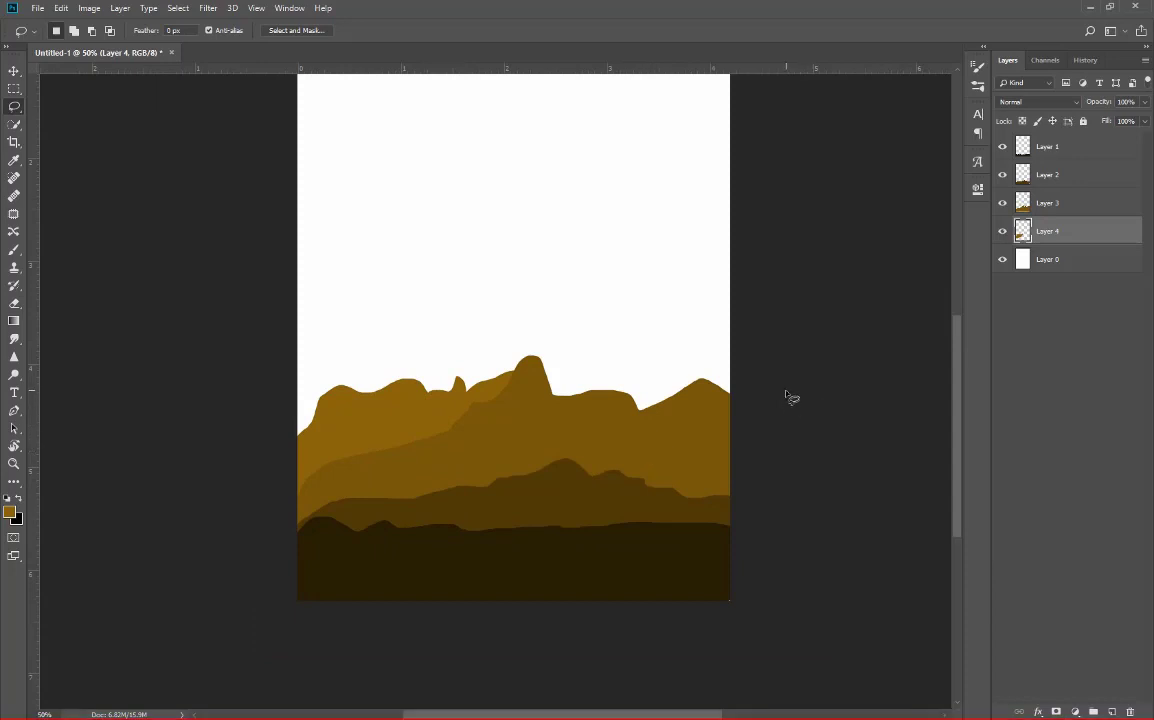
Step: Fill a large golden volcano shape on new Layer 5 below Layer 4
drag(739, 384, 525, 259)
drag(388, 315, 213, 388)
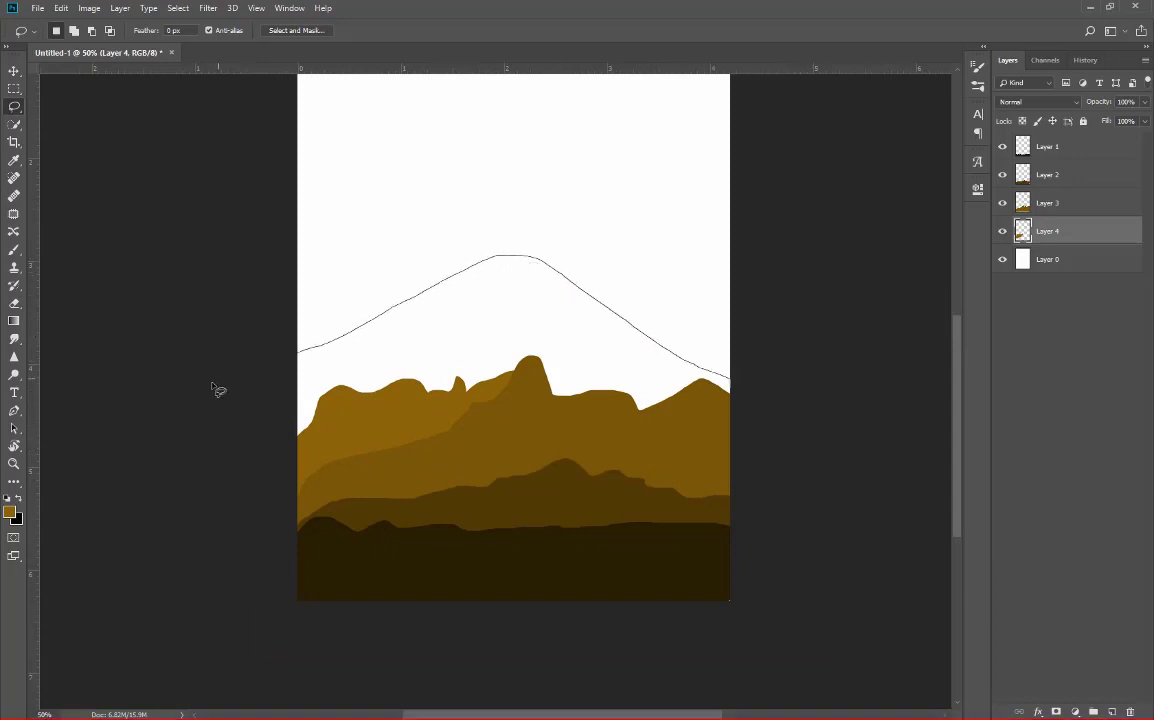
drag(590, 497, 810, 471)
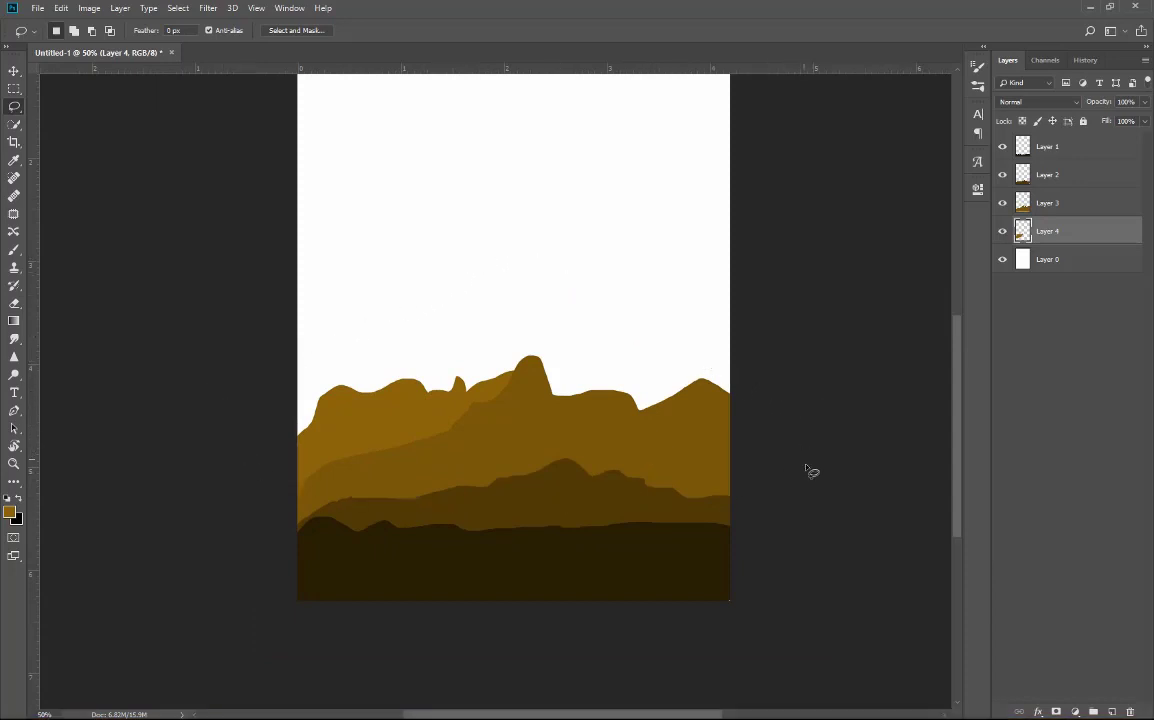
ctrl+click(1112, 712)
key(i)
click(11, 513)
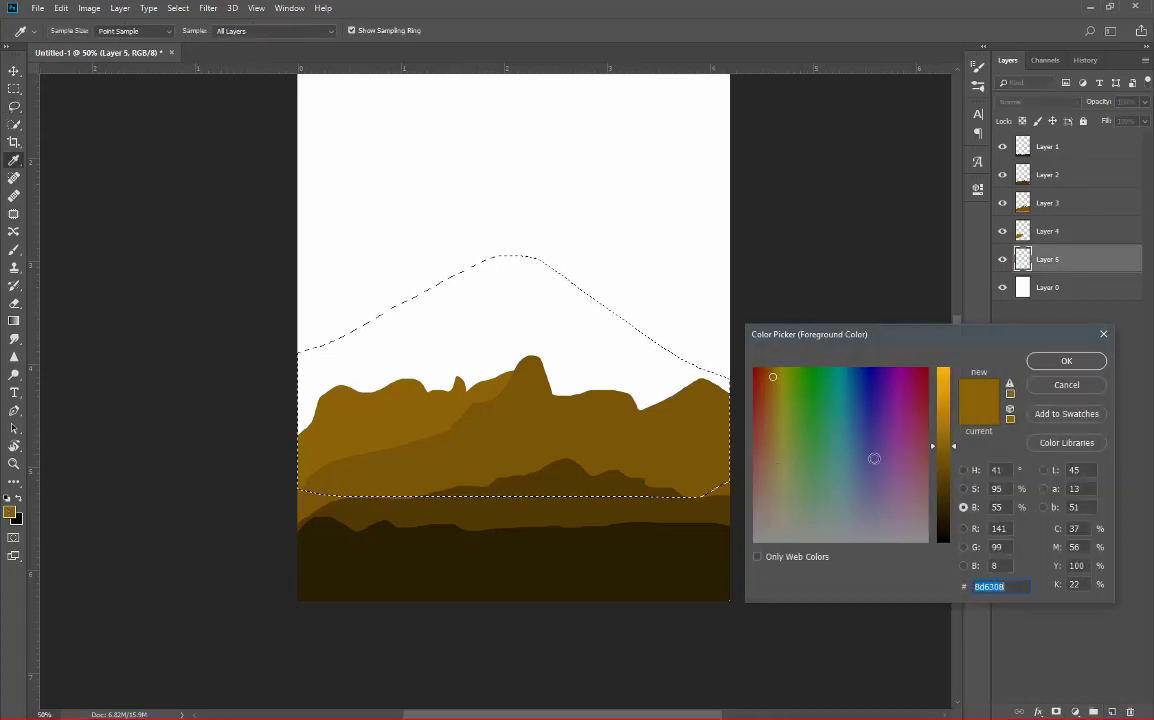
click(1066, 361)
key(l)
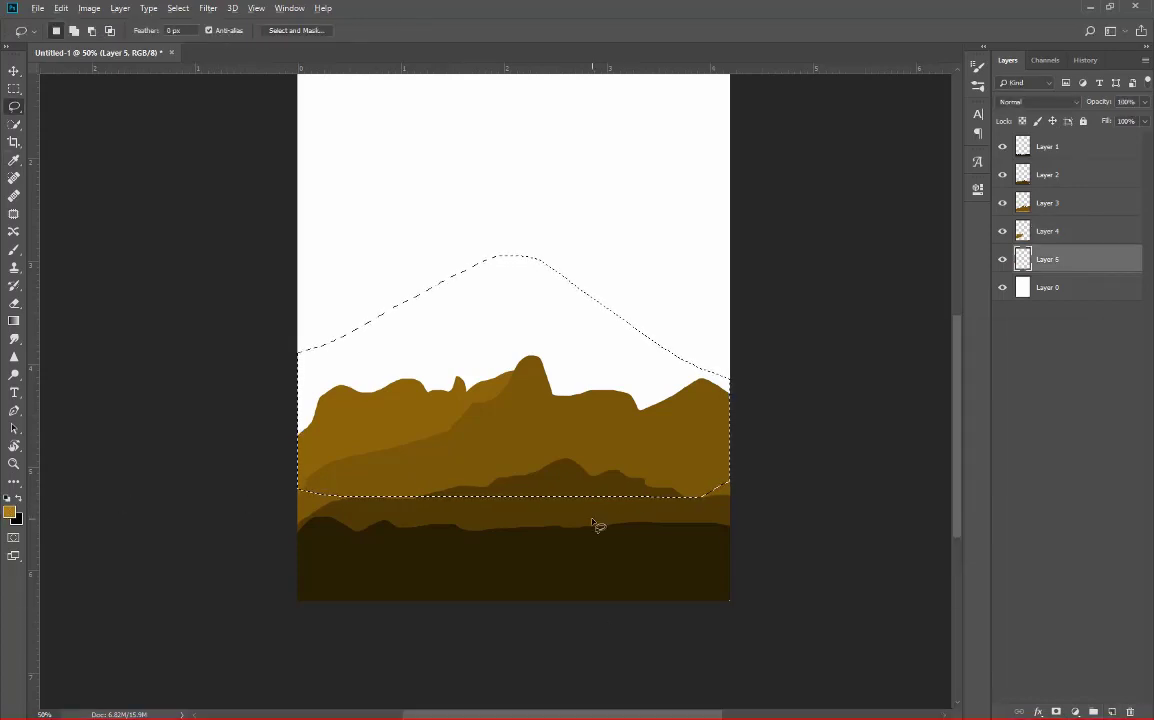
key(alt+BackSpace)
key(ctrl+d)
Step: Fill a rounded, raised summit on top of the volcano in the same colour
key(ctrl+minus)
key(ctrl+minus)
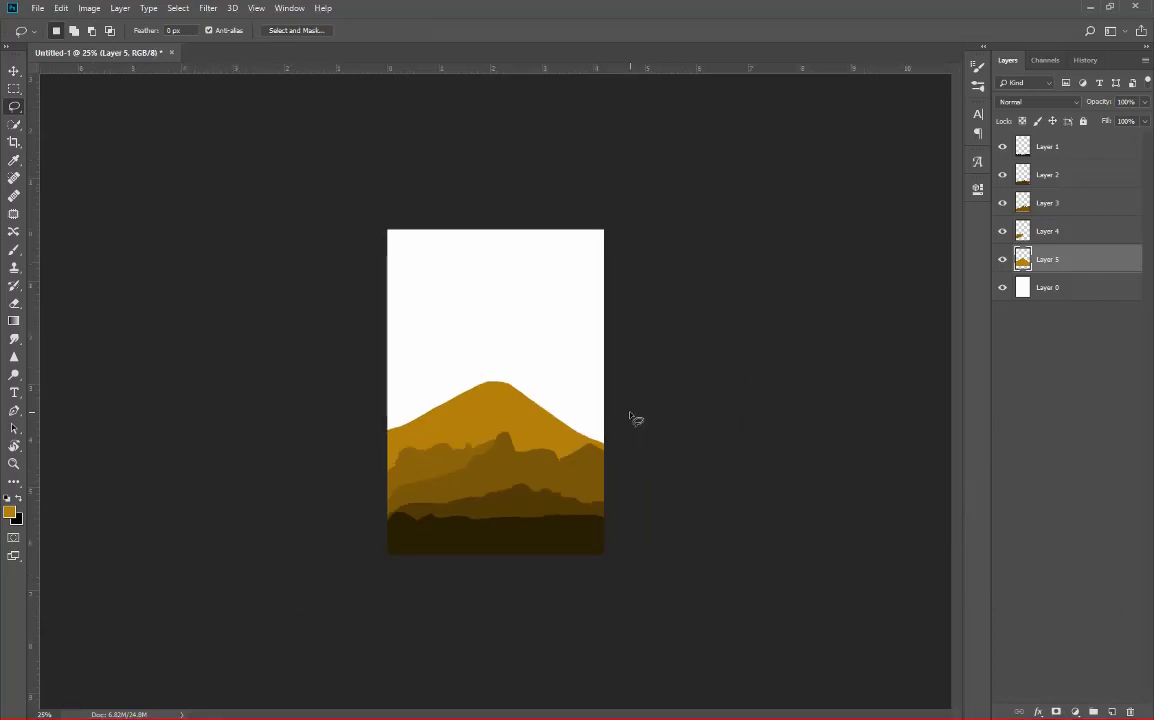
key(ctrl+plus)
key(ctrl+plus)
key(ctrl+plus)
key(ctrl+plus)
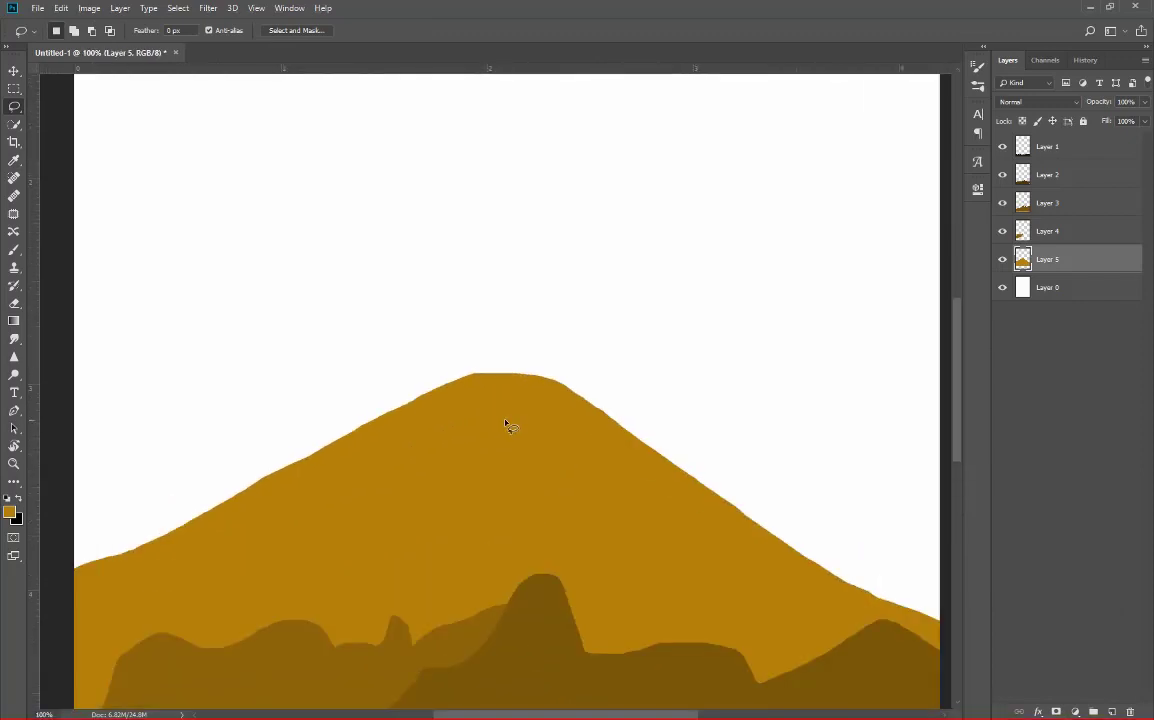
key(ctrl+plus)
drag(640, 462, 563, 398)
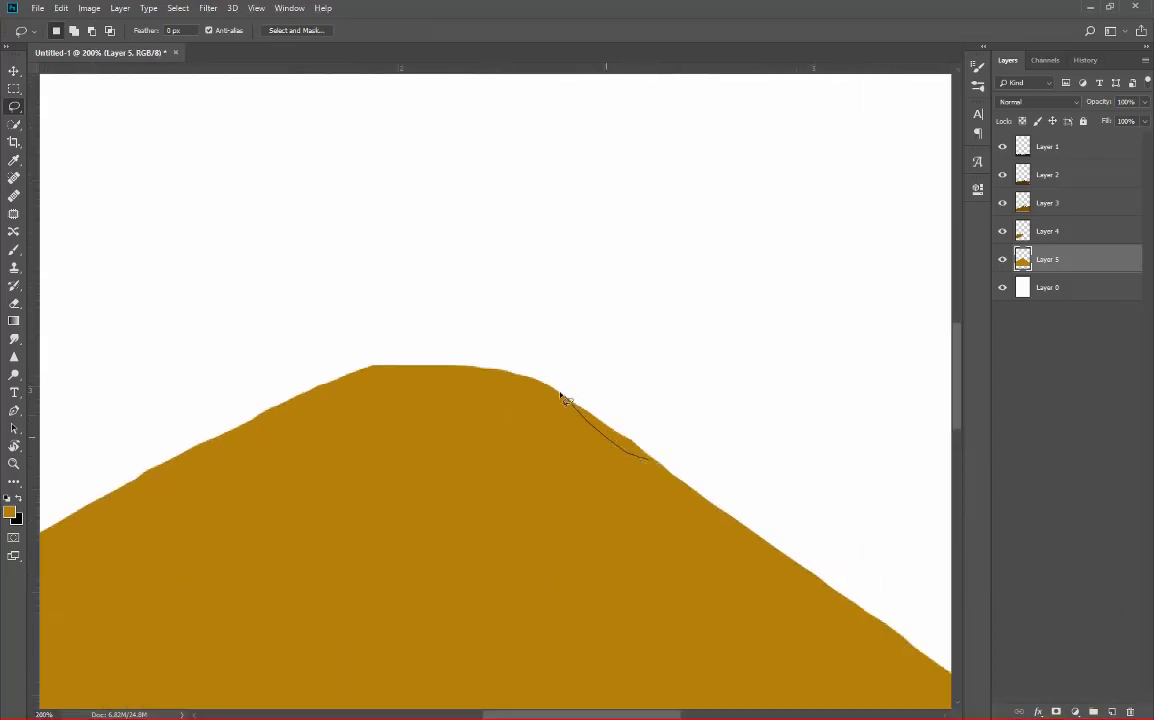
drag(492, 347, 322, 379)
drag(200, 494, 648, 488)
key(alt+BackSpace)
key(ctrl+d)
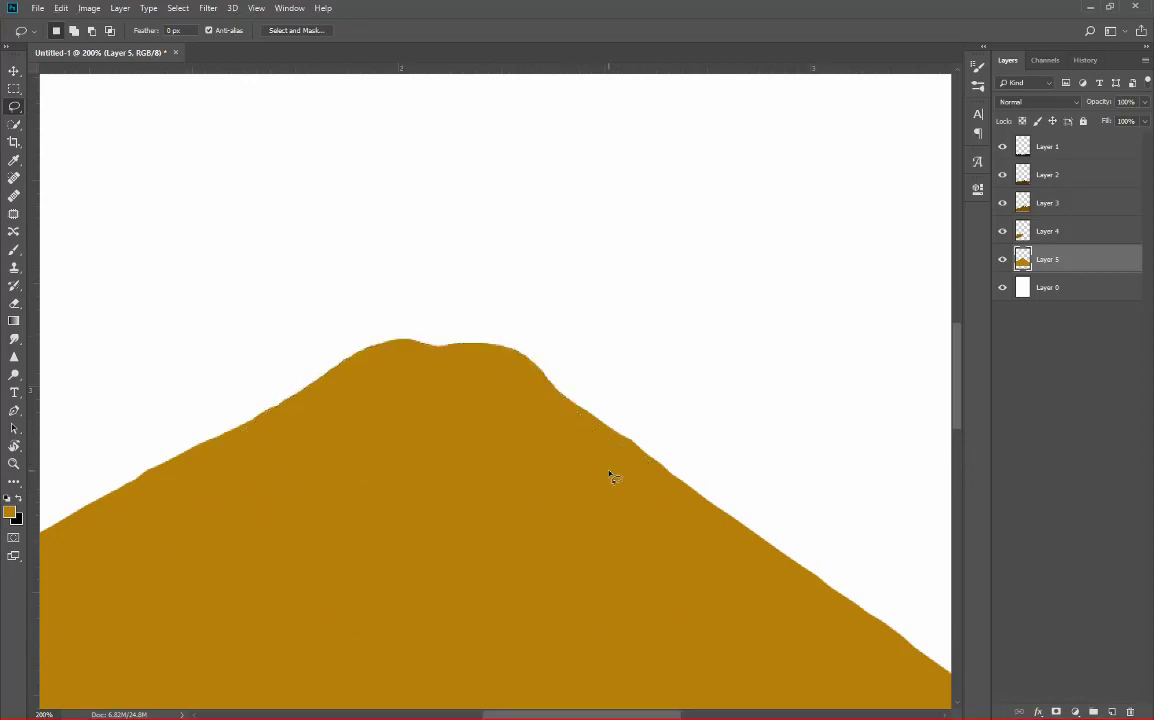
key(ctrl+minus)
key(ctrl+minus)
key(ctrl+minus)
key(ctrl+minus)
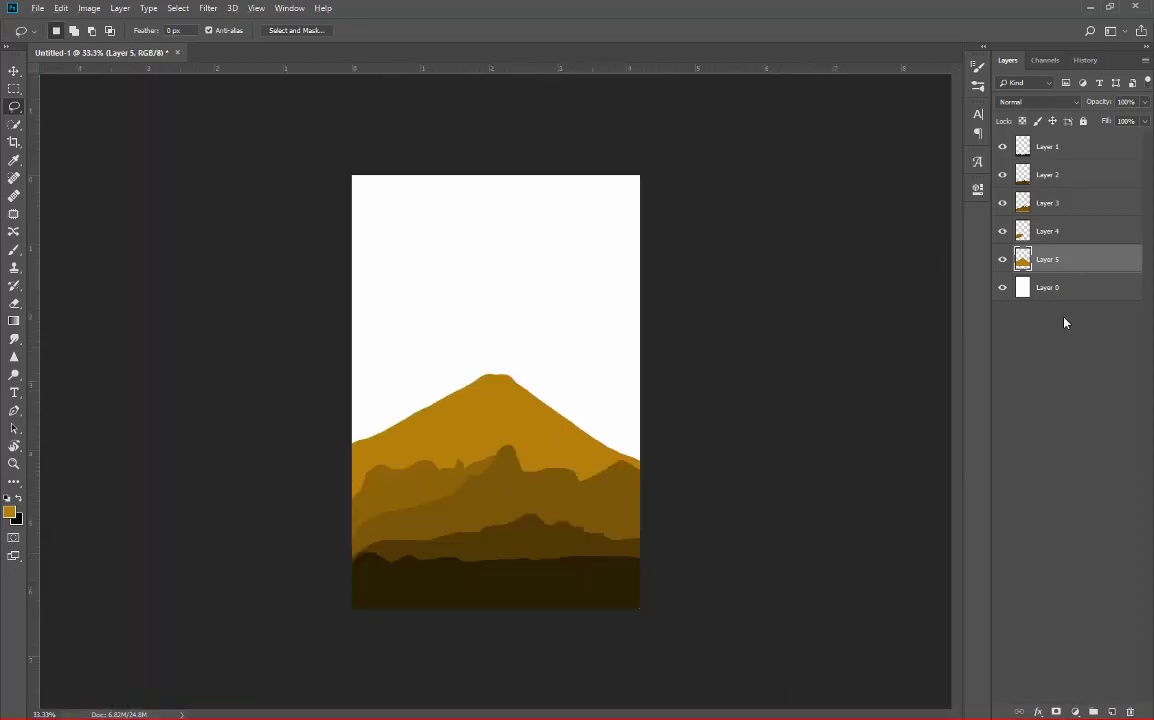
Step: Fill new Layer 6 below the volcano with bright orange #eaa40d as the sky
ctrl+click(1112, 712)
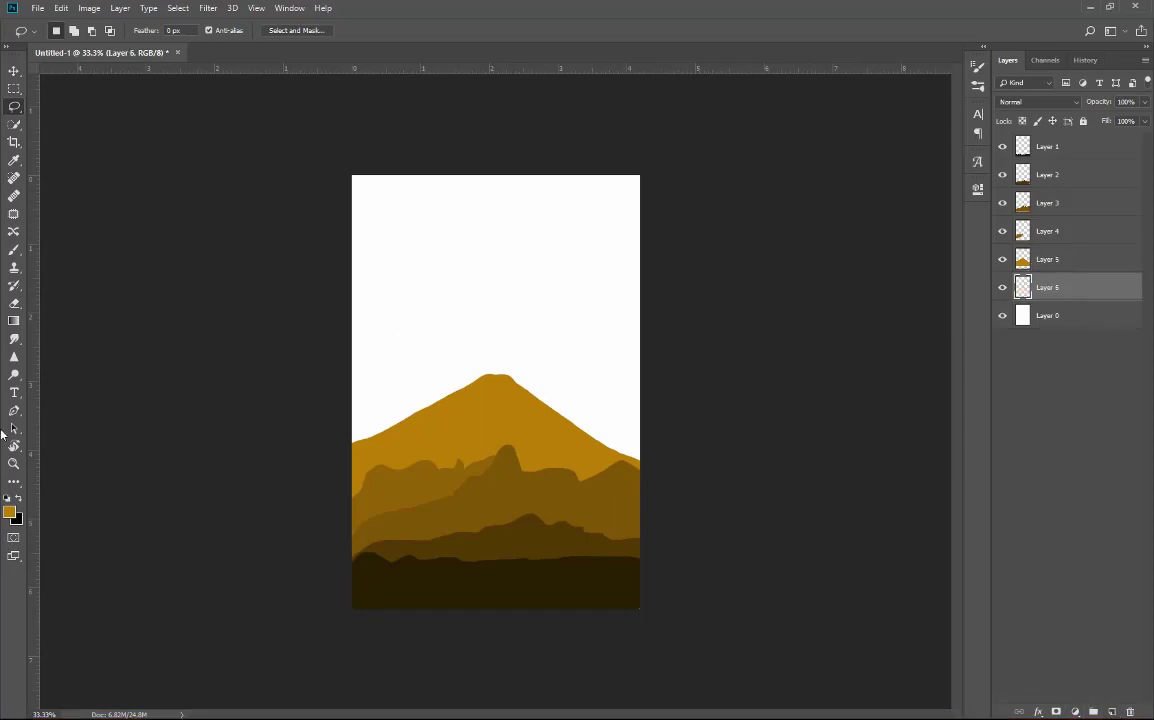
click(9, 512)
drag(929, 435, 932, 375)
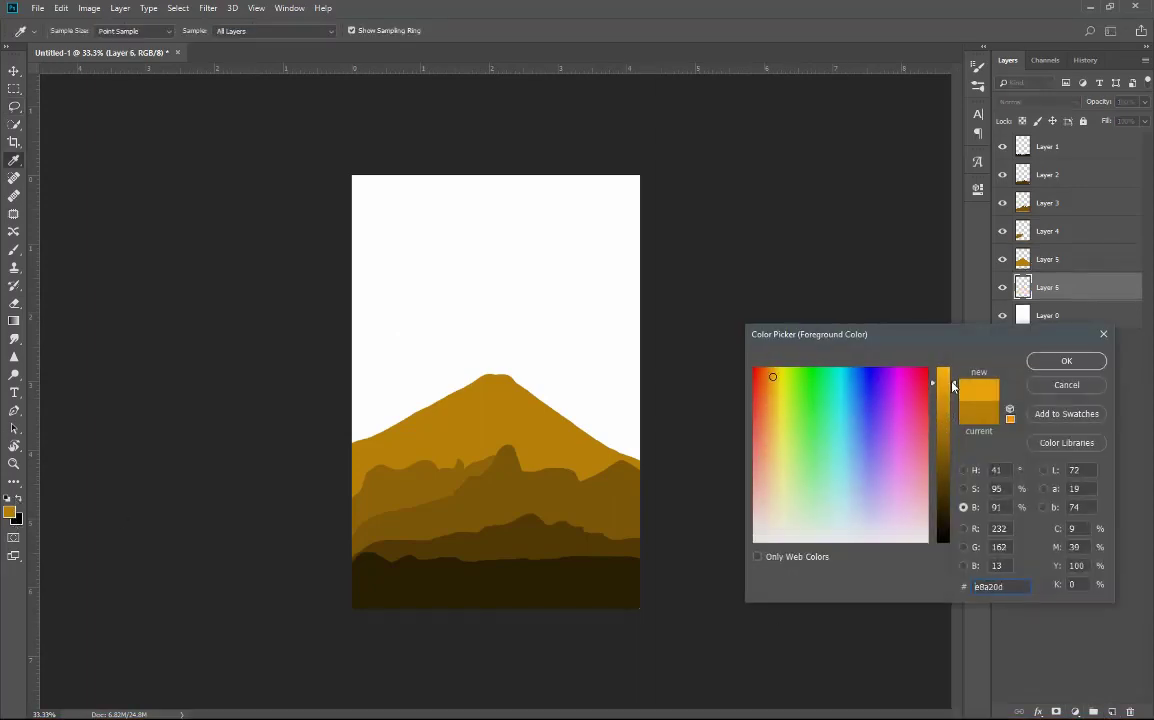
click(1066, 361)
key(l)
key(alt+BackSpace)
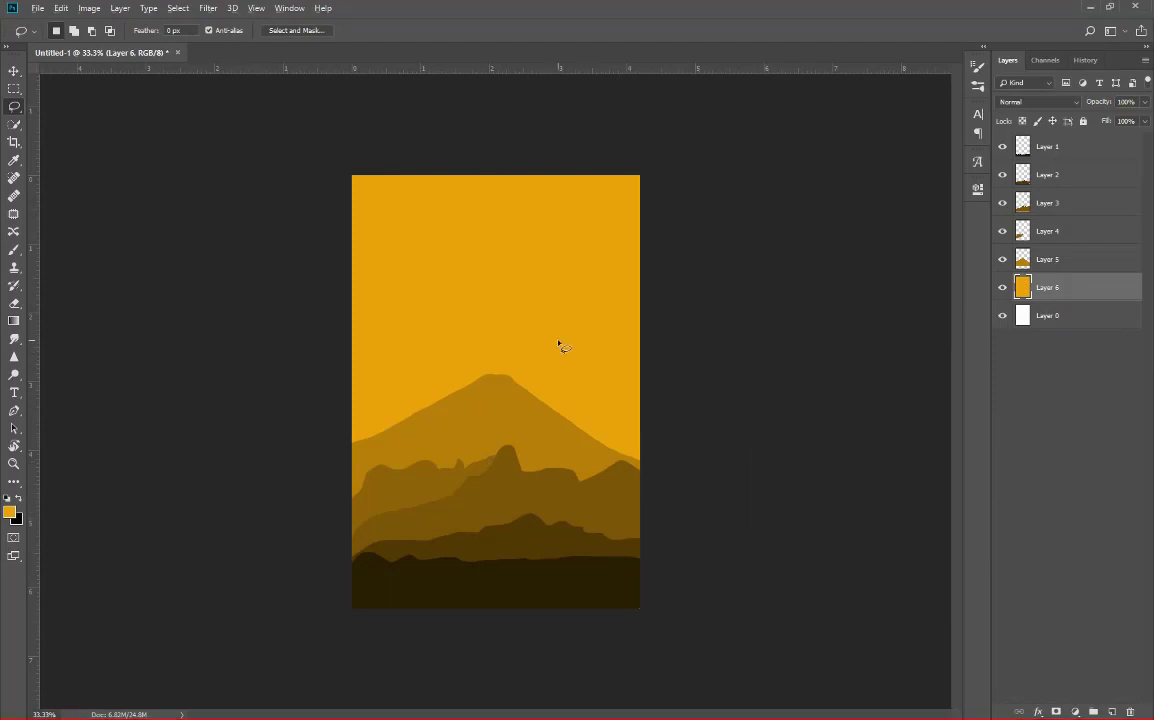
scroll(561, 343, down, 1)
scroll(554, 343, up, 1)
scroll(552, 345, up, 1)
scroll(552, 345, up, 1)
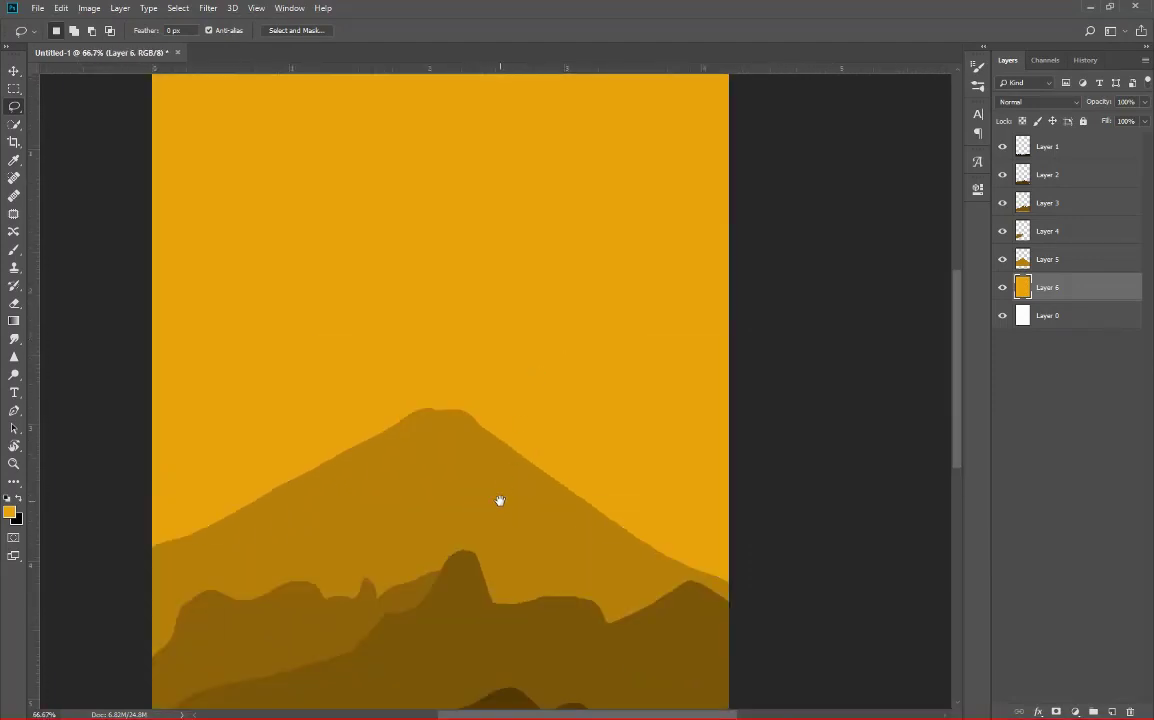
drag(500, 502, 570, 370)
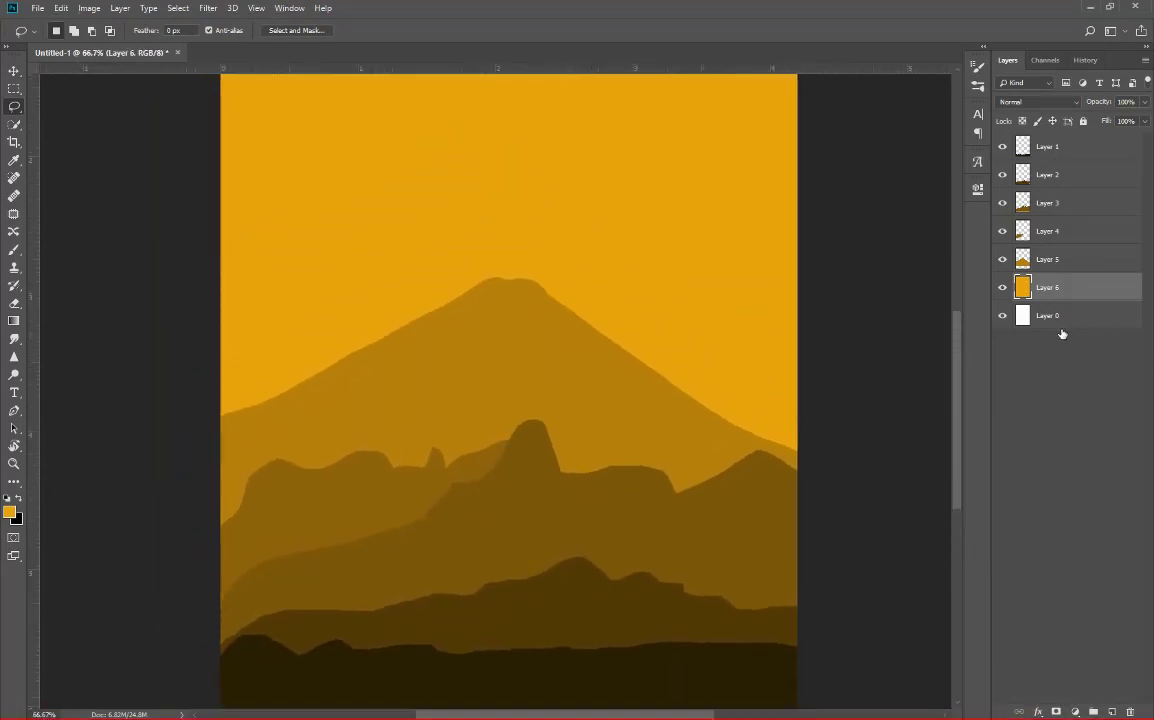
Step: On Layer 4, lasso a higher ridge reaching toward the central peak
click(1070, 205)
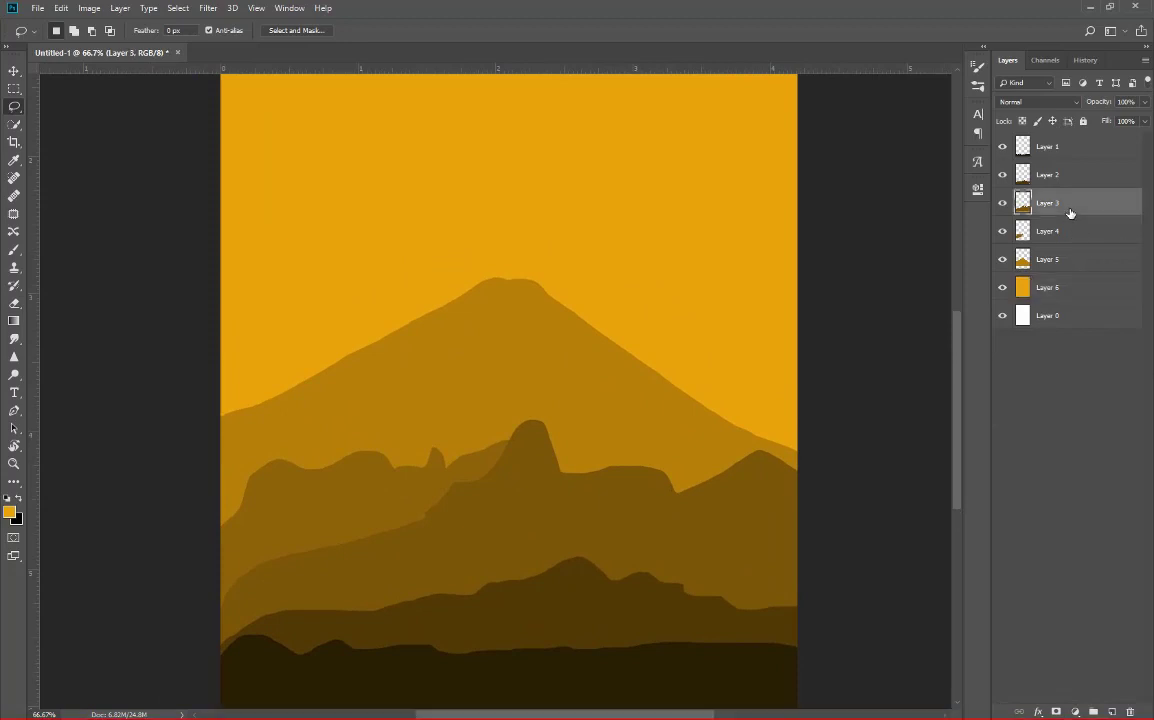
click(1050, 233)
scroll(518, 481, up, 2)
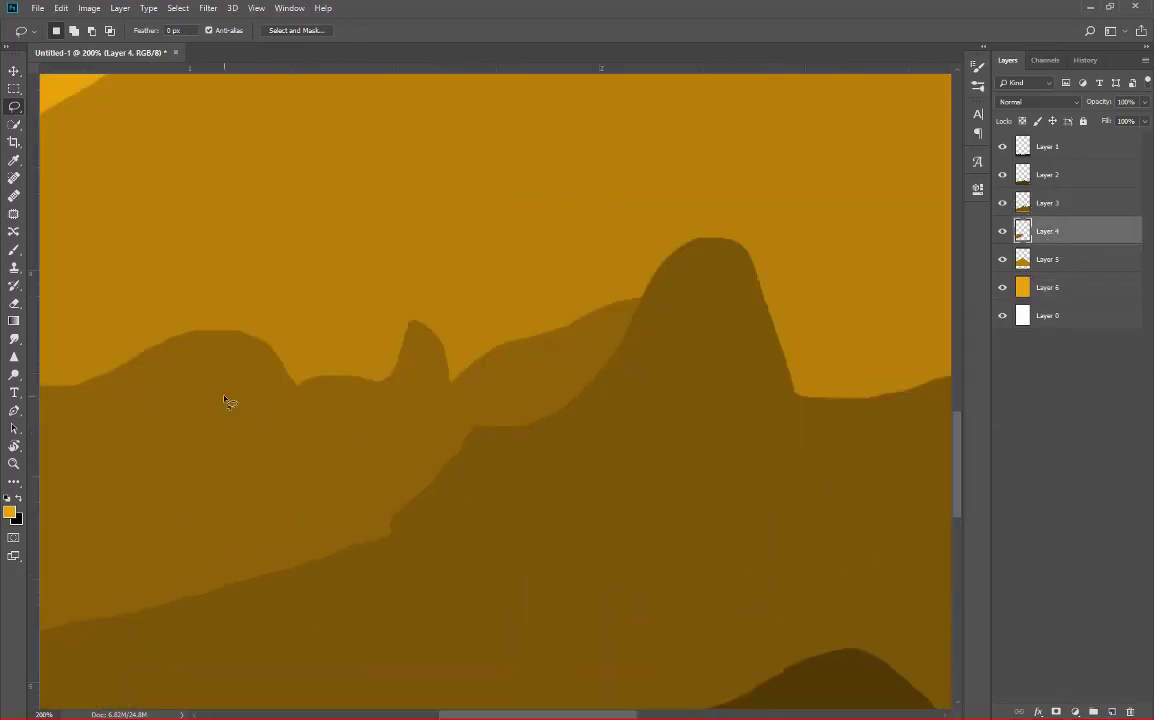
drag(228, 380, 331, 333)
drag(462, 309, 473, 316)
drag(562, 292, 595, 349)
drag(331, 462, 252, 472)
key(alt+BackSpace)
Step: Replace the wrong orange fill with sampled brown 8d6308 and deselect
key(ctrl+z)
click(9, 514)
click(382, 395)
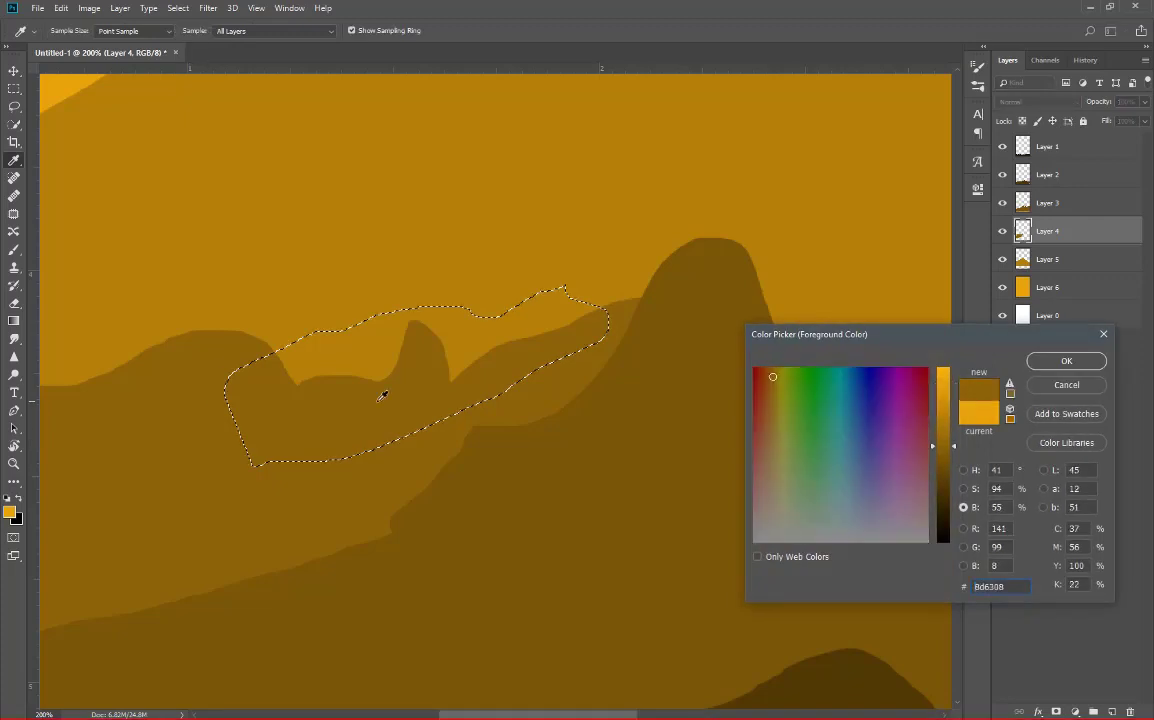
click(1066, 361)
key(alt+BackSpace)
key(ctrl+d)
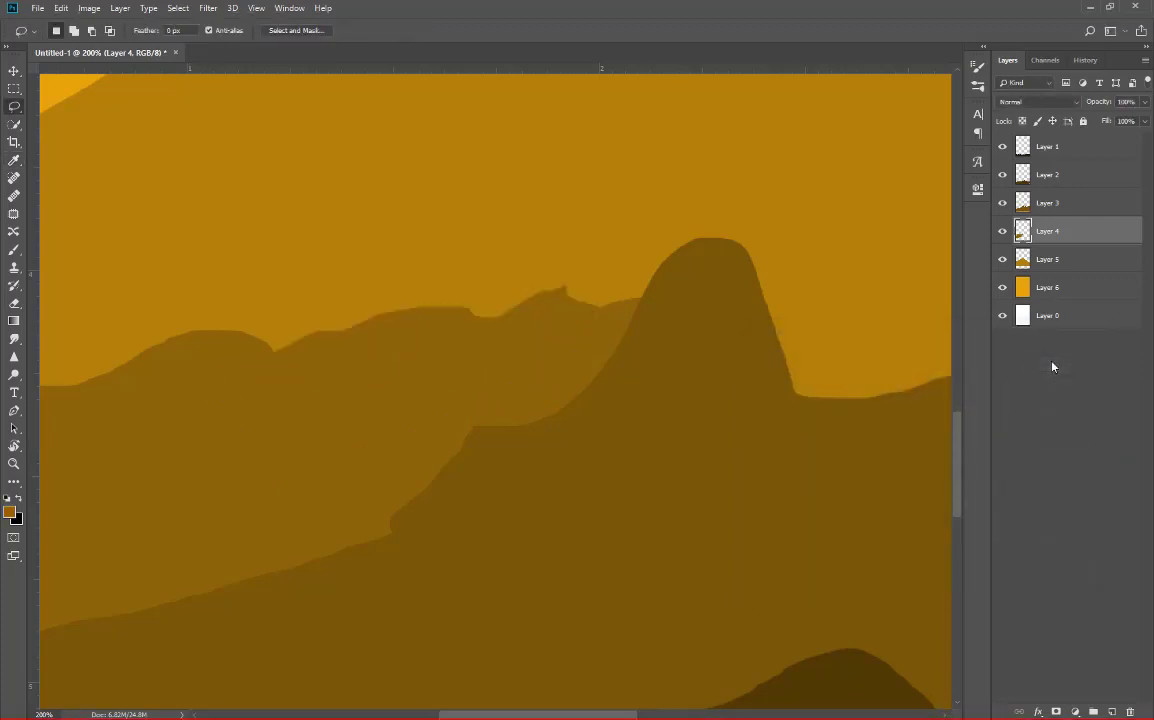
key(ctrl+0)
key(ctrl+plus)
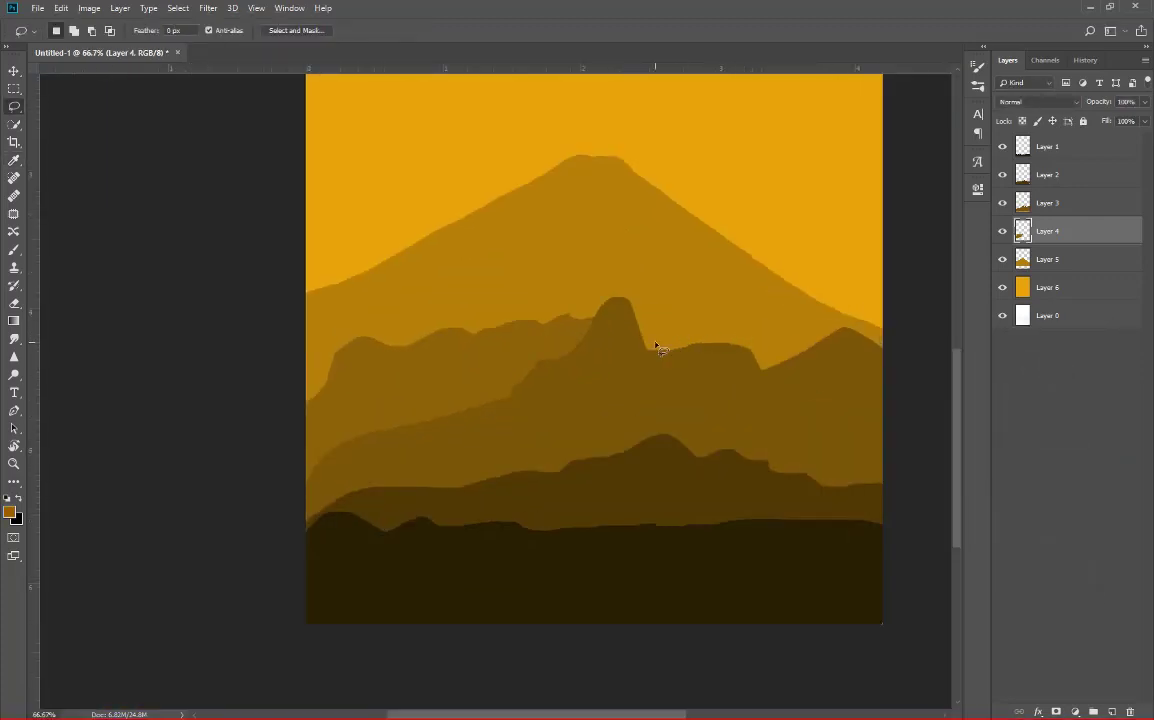
Step: Outline a ridge from behind the central peak past the right edge in brown
mouse_move(625, 337)
mouse_down()
mouse_move(673, 322)
mouse_move(819, 326)
mouse_up()
click(634, 336)
drag(695, 318, 759, 318)
drag(842, 350, 886, 396)
drag(620, 409, 623, 408)
key(ctrl+d)
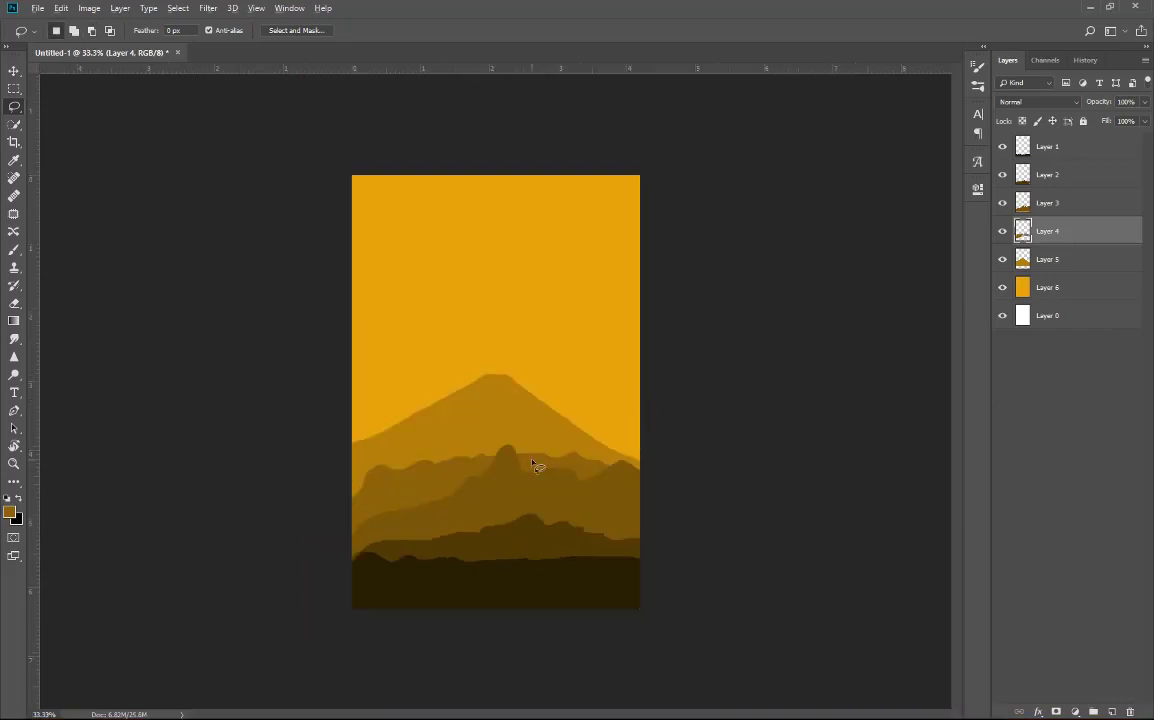
Step: Start outlining a left-edge slope, then cancel it and zoom out
scroll(375, 500, up, 4)
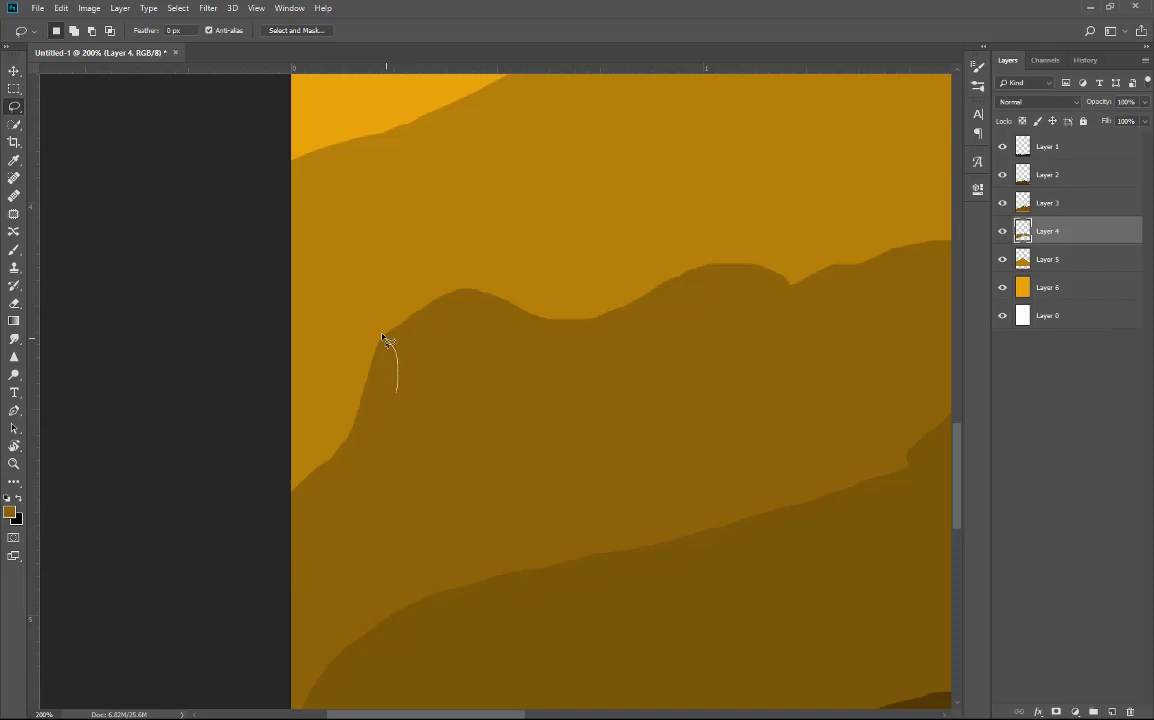
drag(383, 338, 297, 262)
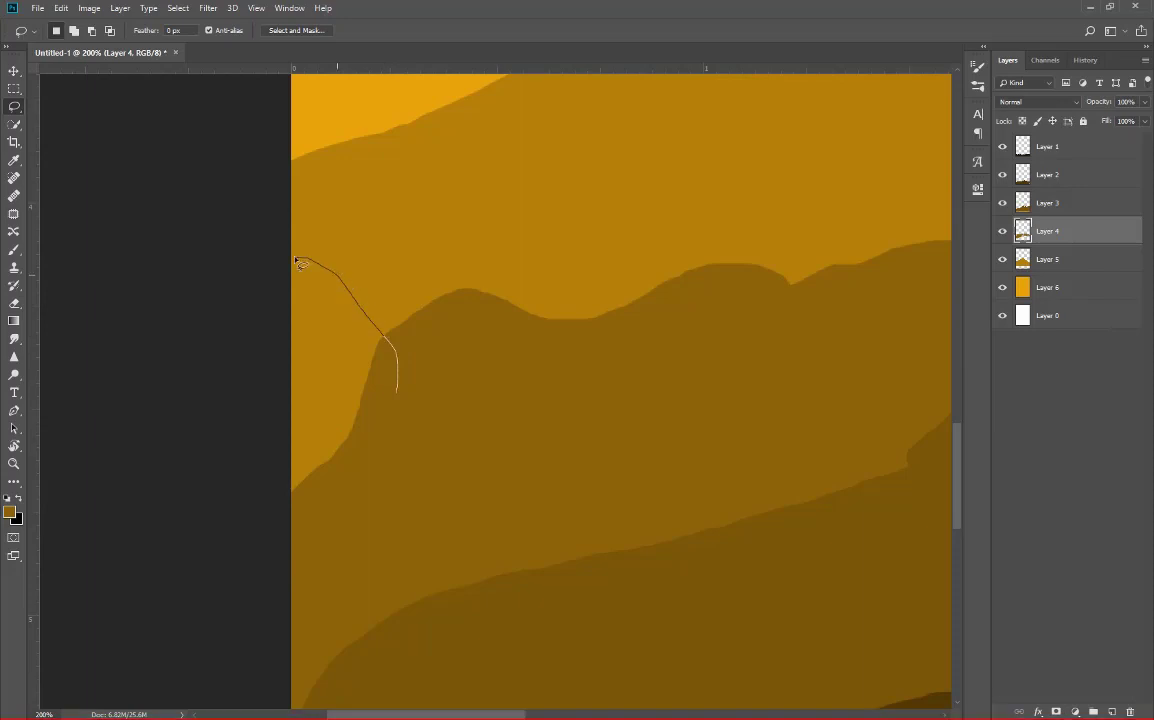
drag(177, 473, 420, 450)
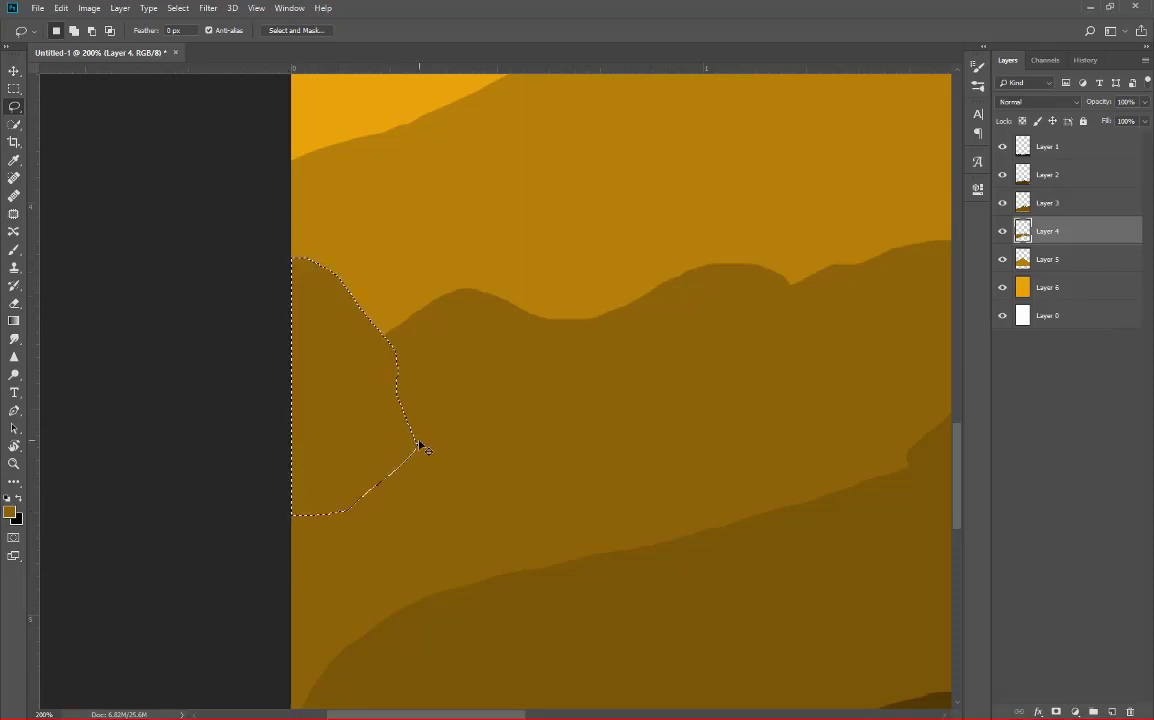
key(Escape)
key(ctrl+minus)
key(ctrl+minus)
key(ctrl+minus)
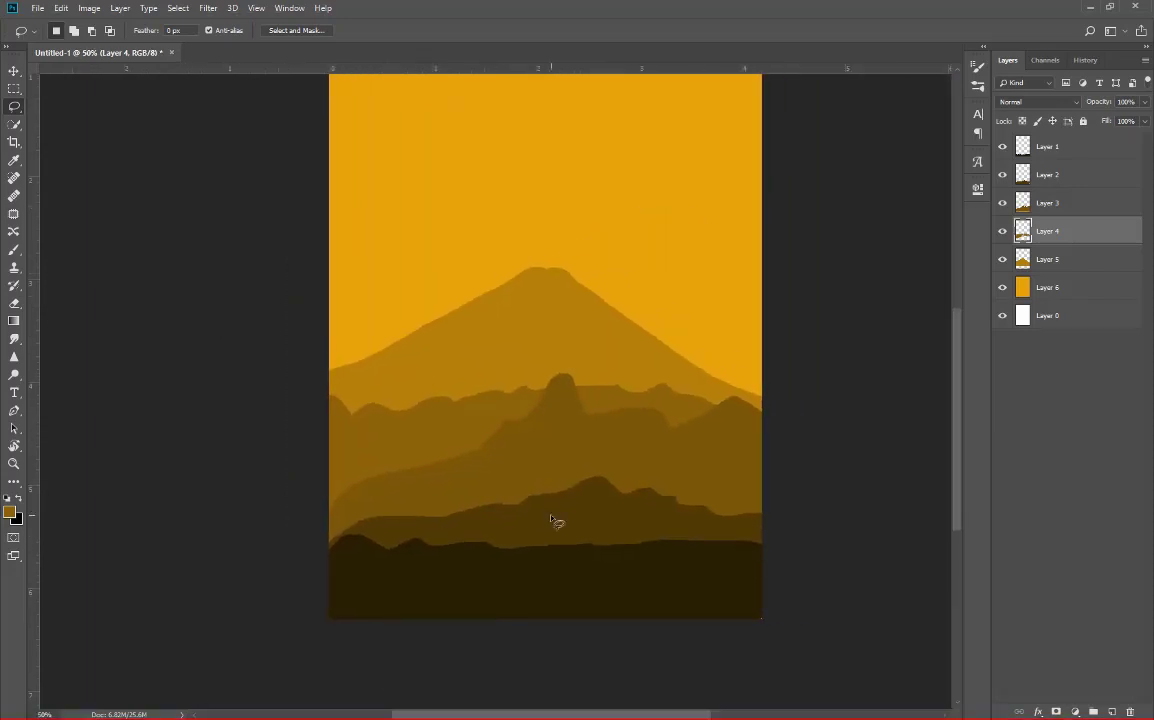
scroll(700, 437, up, 2)
Step: Fill a patch on the lower range of Layer 3 with darker brown
drag(387, 441, 230, 457)
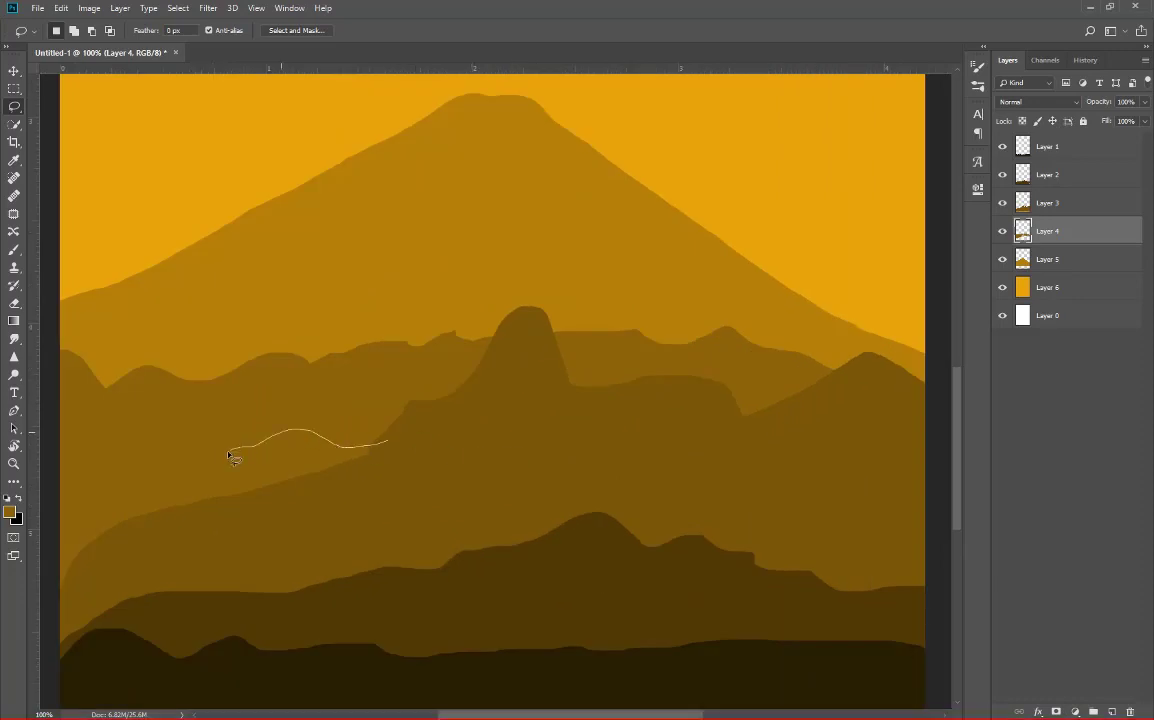
drag(130, 536, 392, 476)
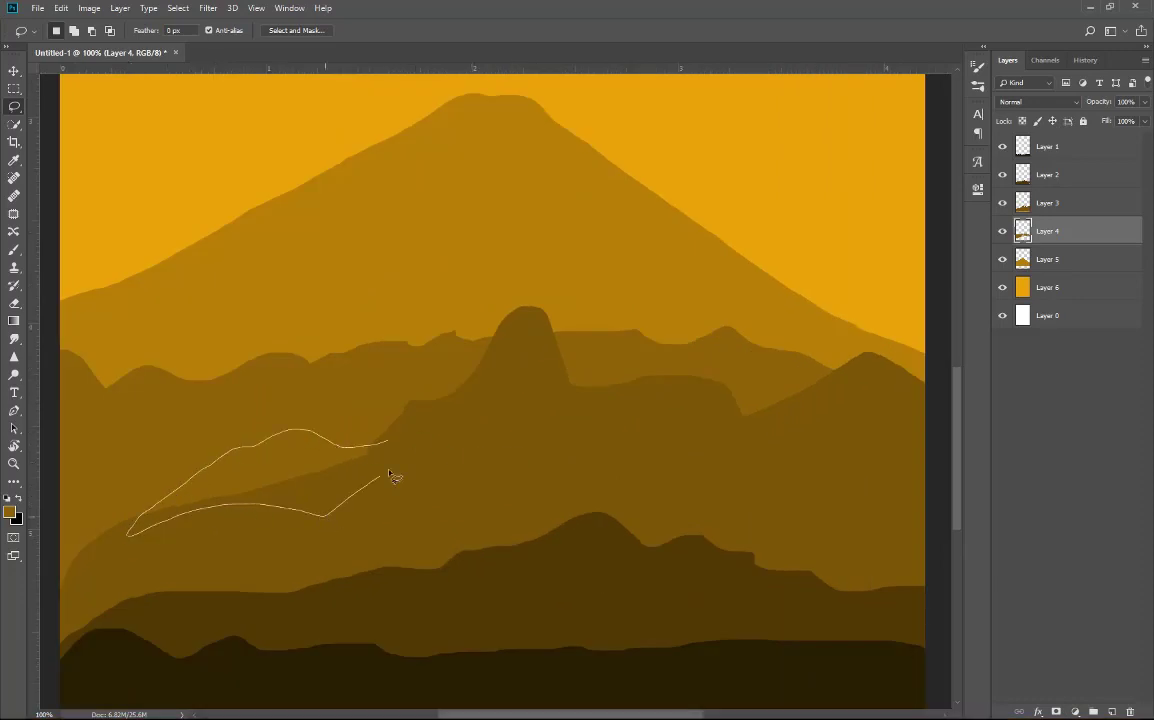
click(9, 512)
click(1069, 363)
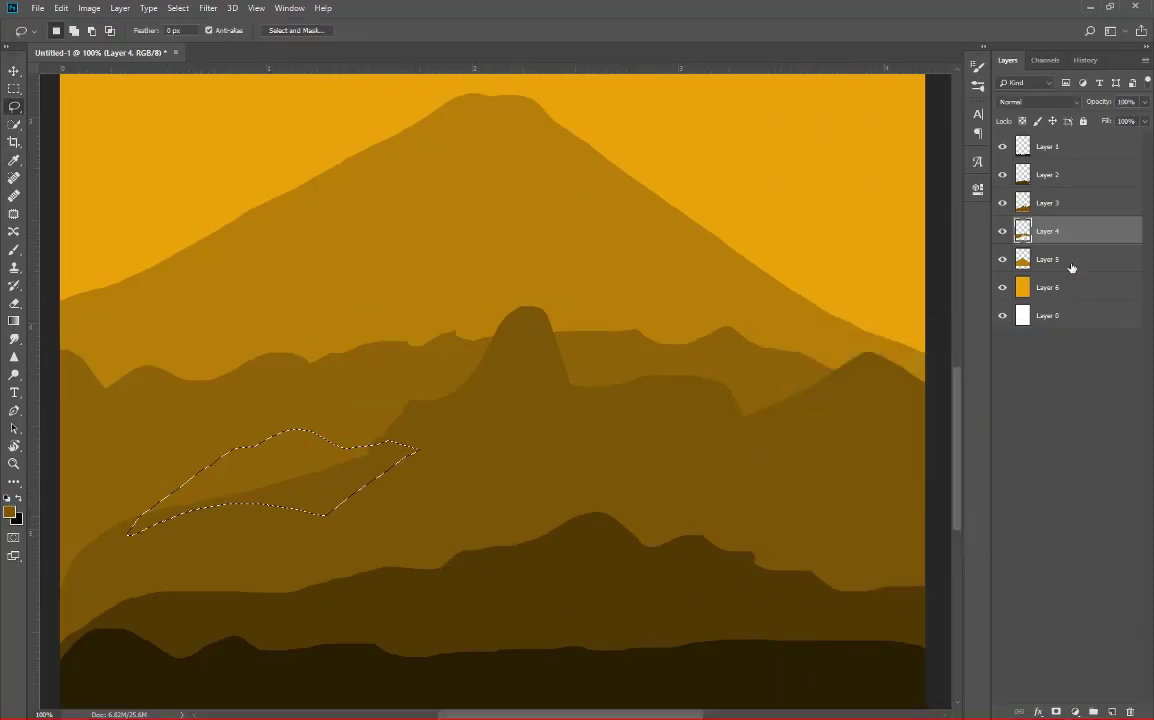
click(1083, 205)
key(alt+BackSpace)
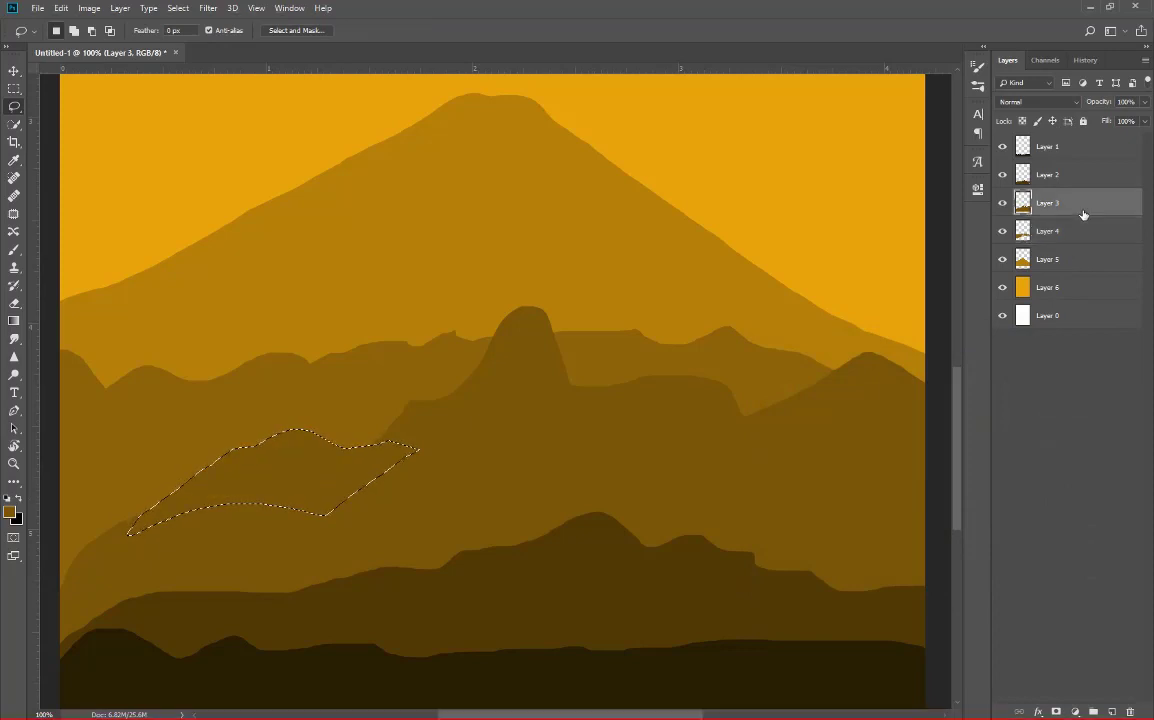
Step: Fill an area beside the central peak with dark brown and deselect
scroll(525, 396, down, 2)
scroll(660, 438, up, 1)
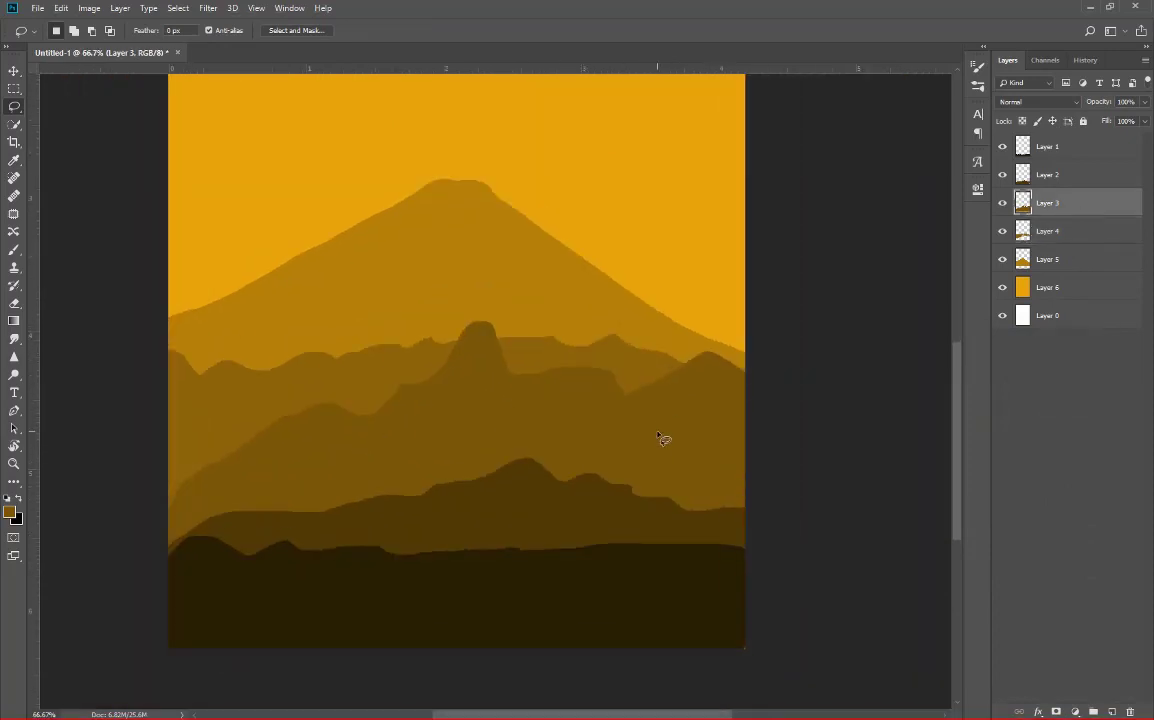
scroll(505, 315, up, 2)
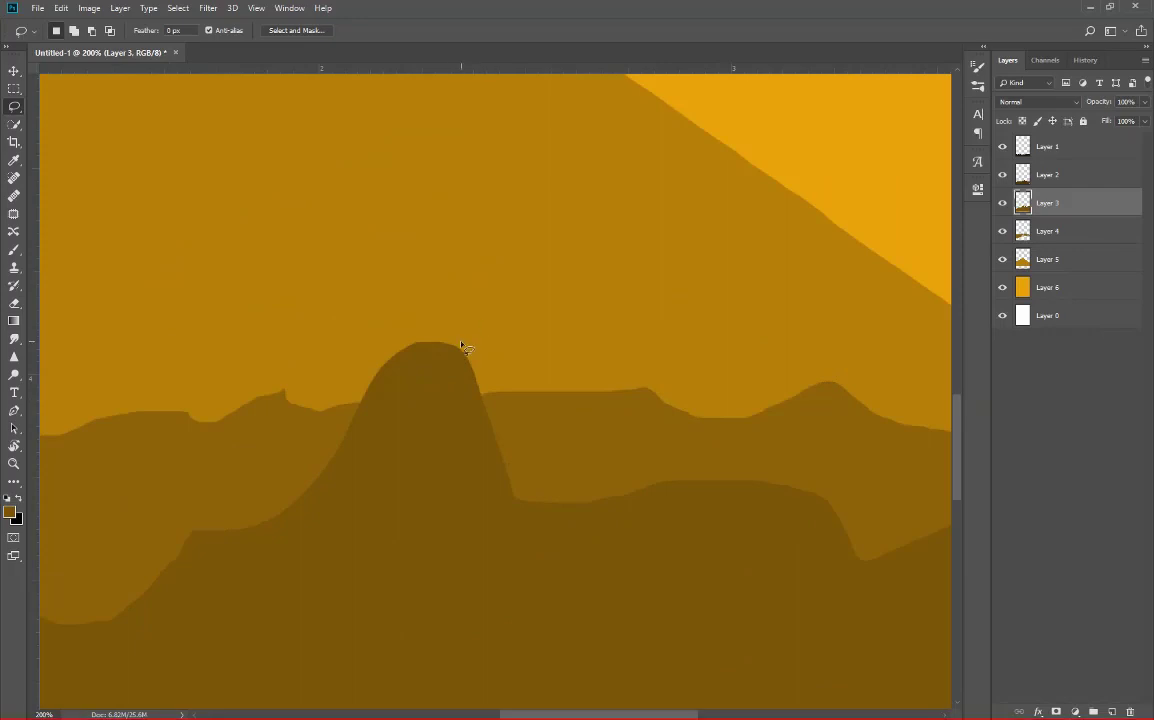
drag(453, 349, 533, 401)
drag(690, 461, 478, 497)
key(alt+BackSpace)
key(ctrl+d)
Step: Cover the lighter patch beside the peak with dark brown
scroll(711, 459, up, 1)
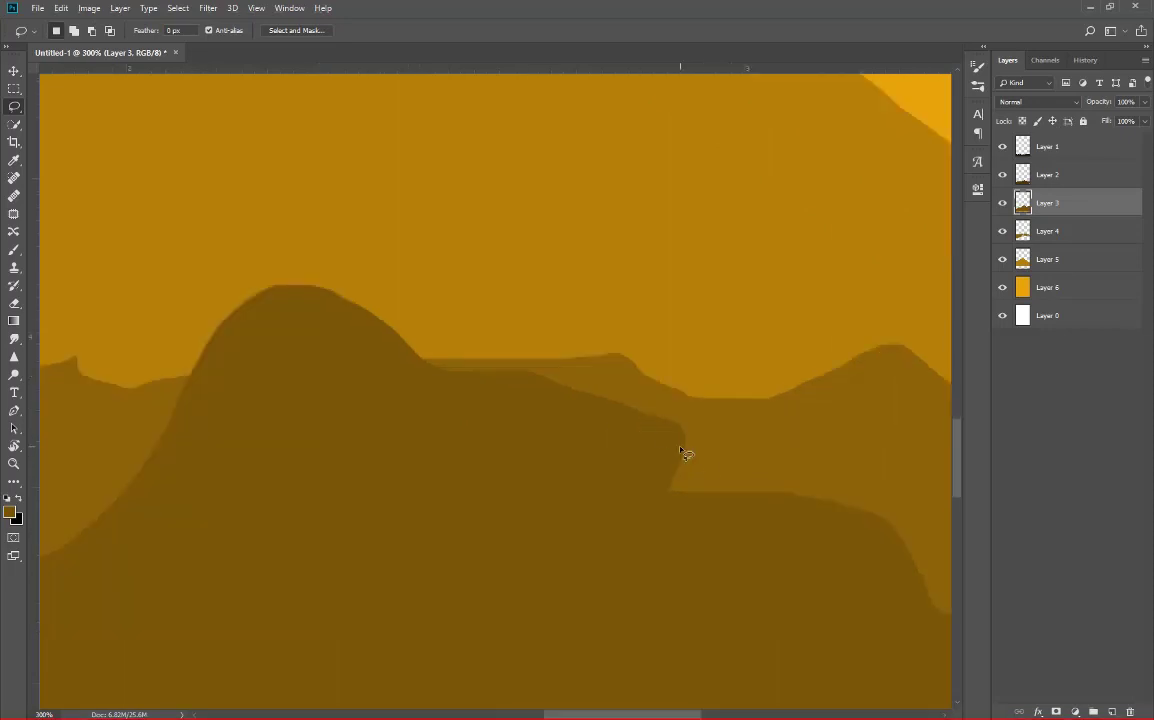
drag(665, 428, 768, 522)
drag(622, 497, 627, 446)
key(alt+BackSpace)
scroll(631, 451, down, 4)
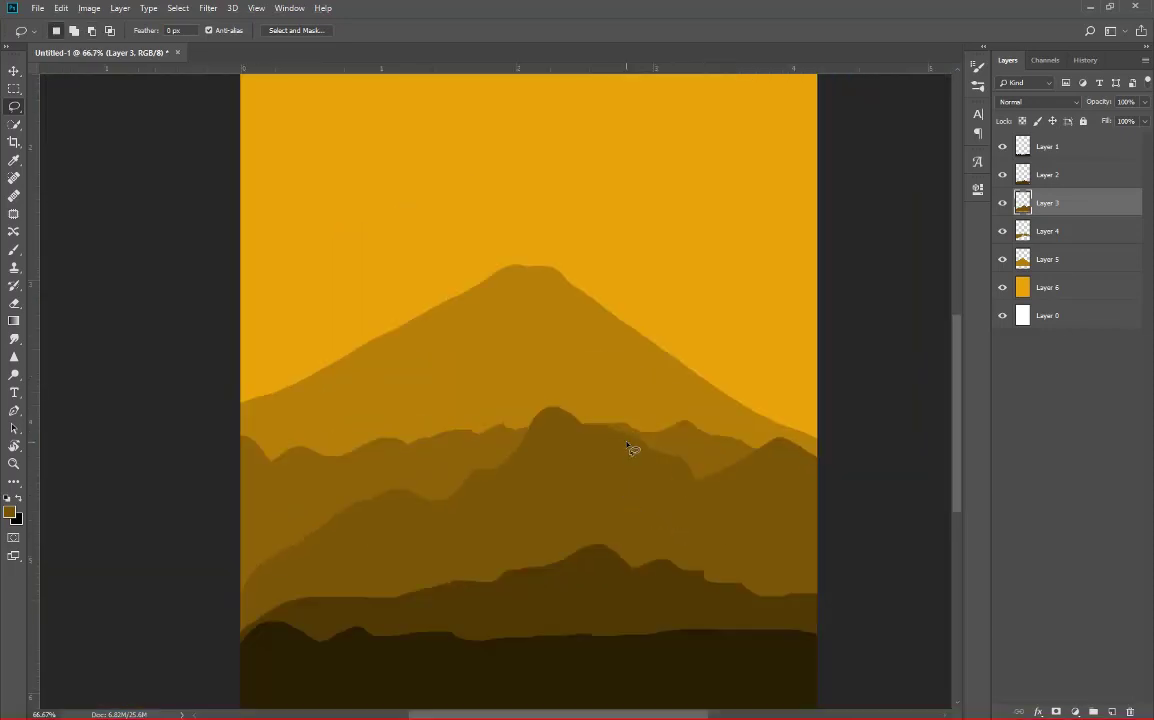
scroll(598, 572, down, 2)
scroll(598, 572, up, 3)
scroll(477, 571, down, 2)
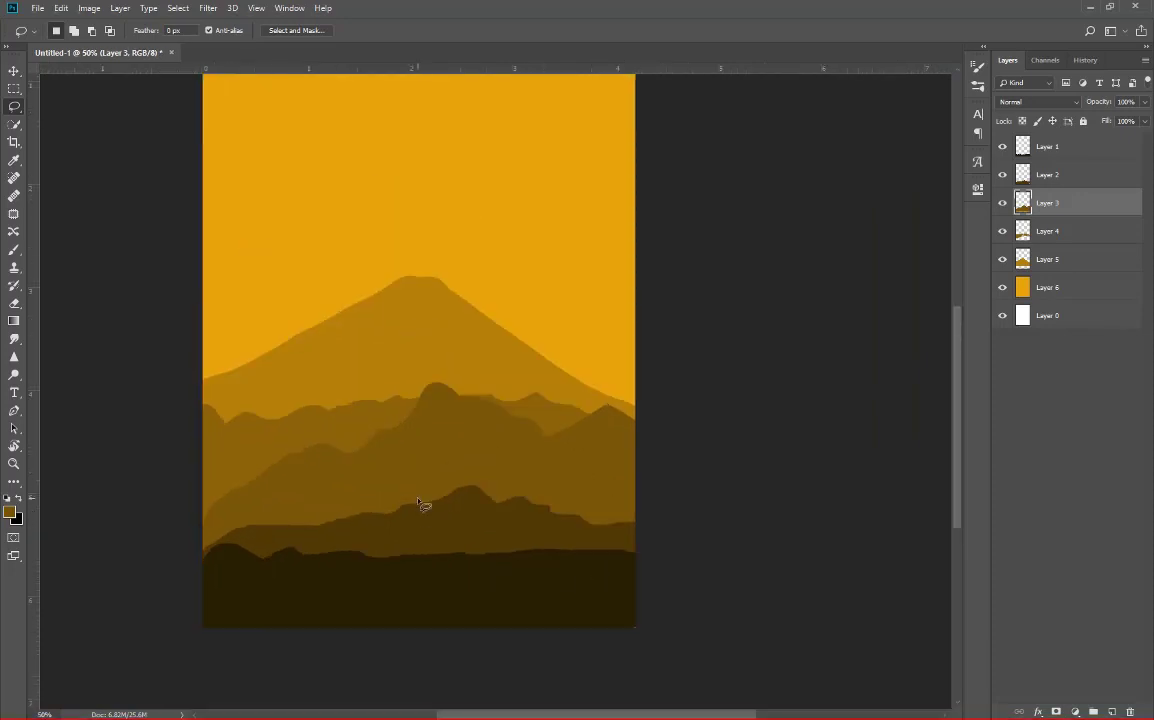
Step: Stretch the volcano layer taller with Free Transform
click(1070, 259)
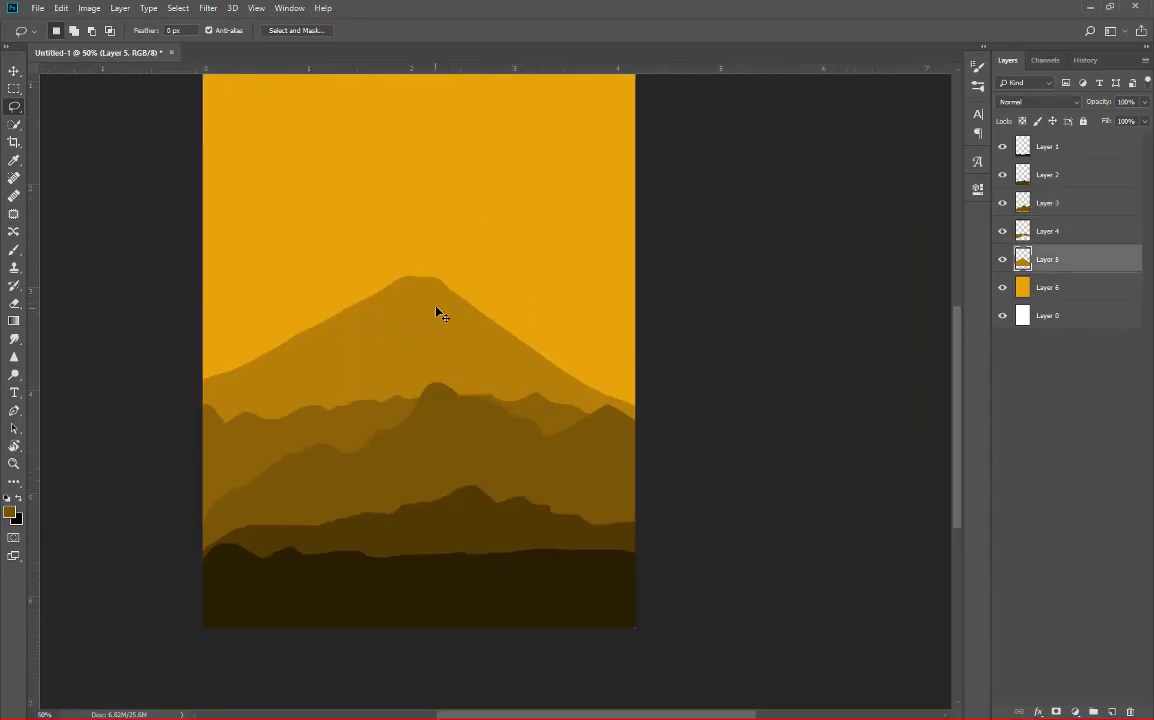
key(ctrl+t)
drag(413, 296, 417, 270)
key(Return)
key(ctrl+minus)
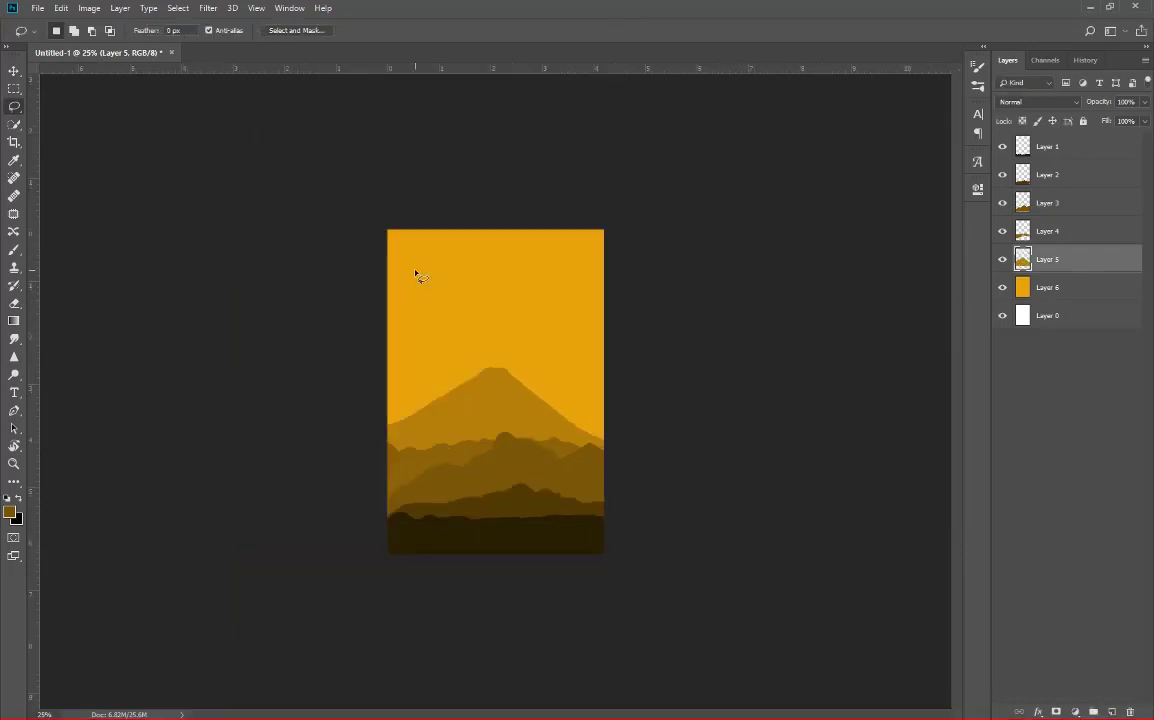
key(ctrl+plus)
Step: Adjust Layer 3's mountain range height and nudge it up slightly
key(alt+bracketright)
key(alt+bracketright)
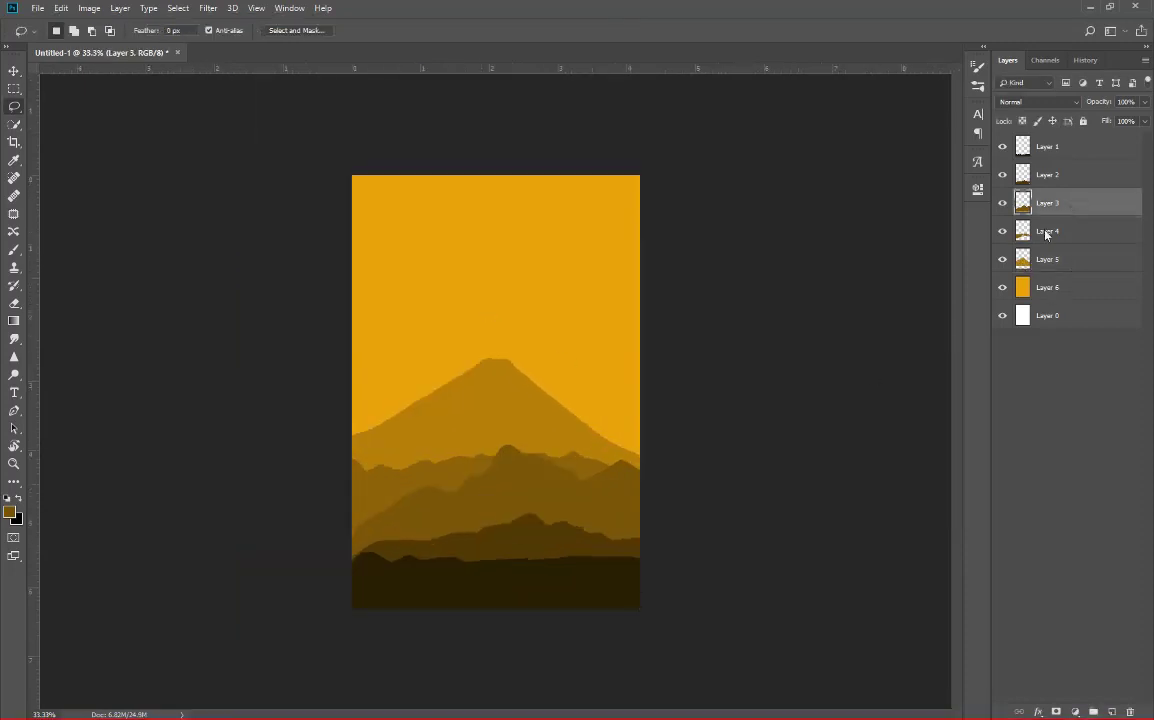
key(ctrl+t)
mouse_move(515, 444)
mouse_down()
mouse_move(512, 461)
mouse_move(496, 435)
mouse_up()
key(Return)
key(l)
key(ctrl+t)
drag(536, 521, 536, 523)
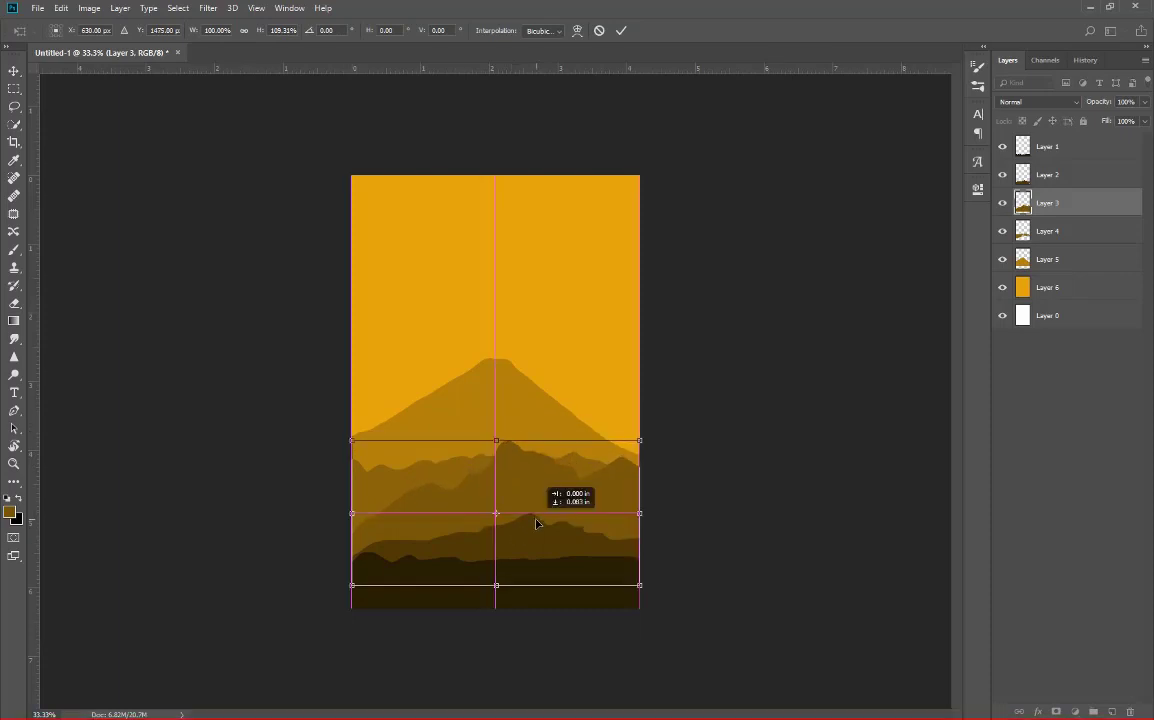
key(Return)
Step: Make Layer 1 the active layer
scroll(536, 521, up, 1)
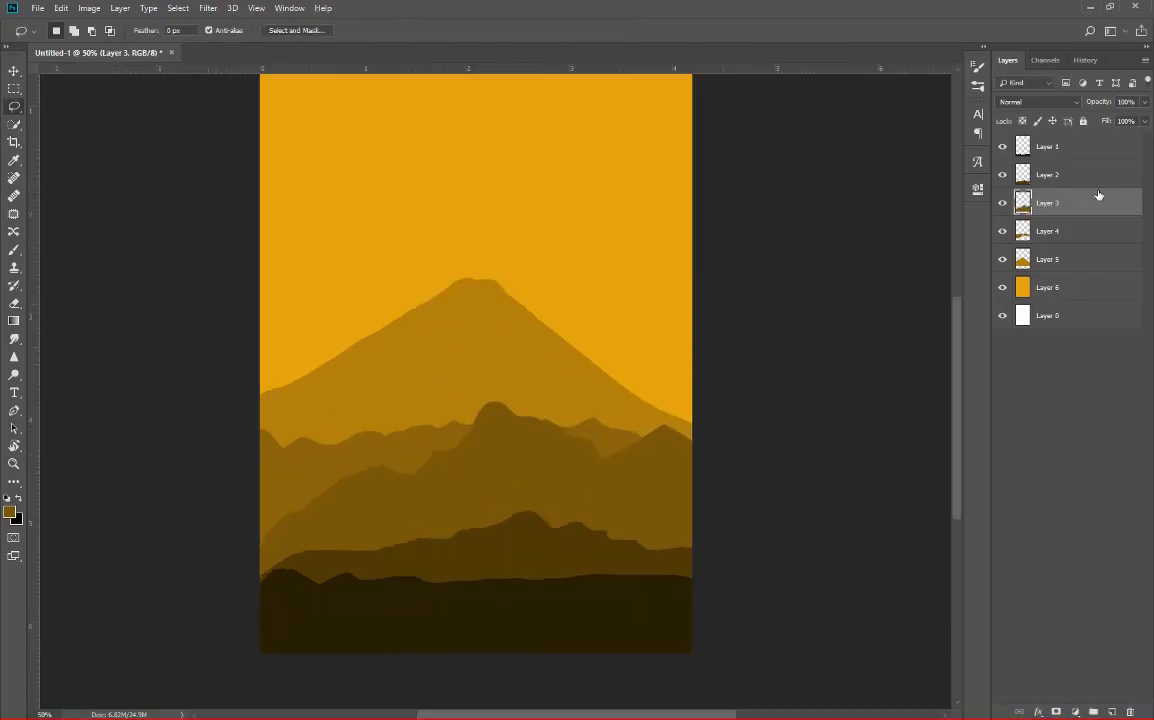
click(1084, 155)
scroll(536, 330, down, 1)
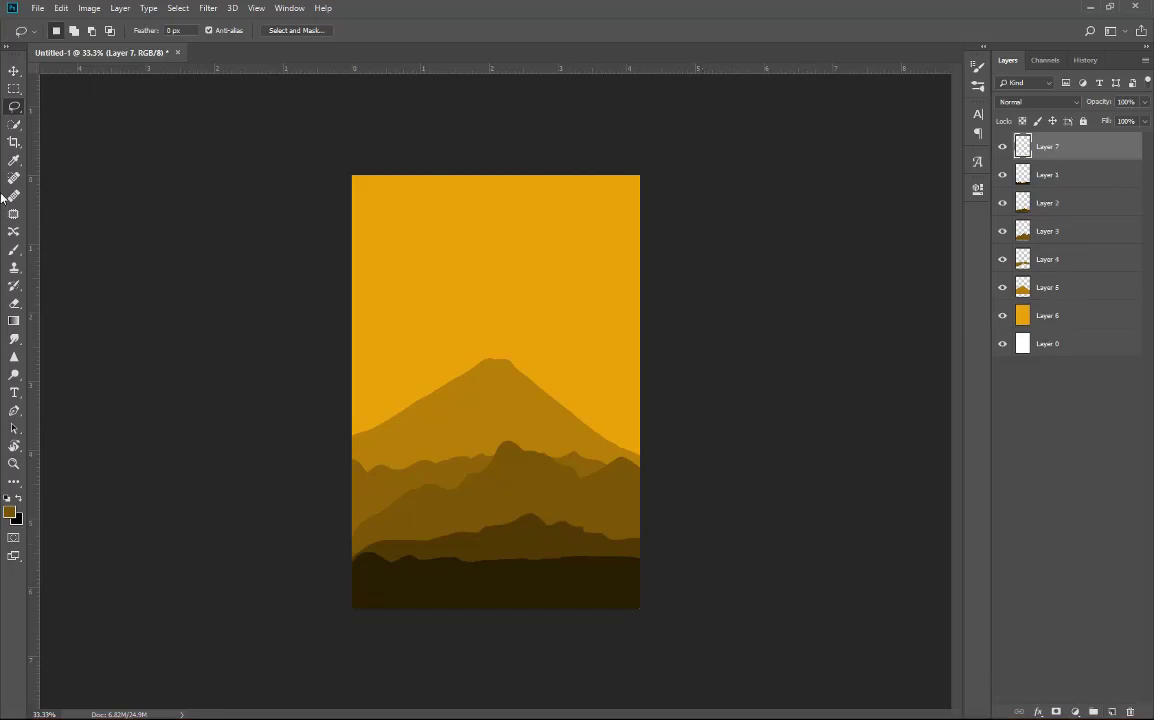
Step: Choose the Brush tool with the 'tree' preset
click(14, 249)
right_click(413, 311)
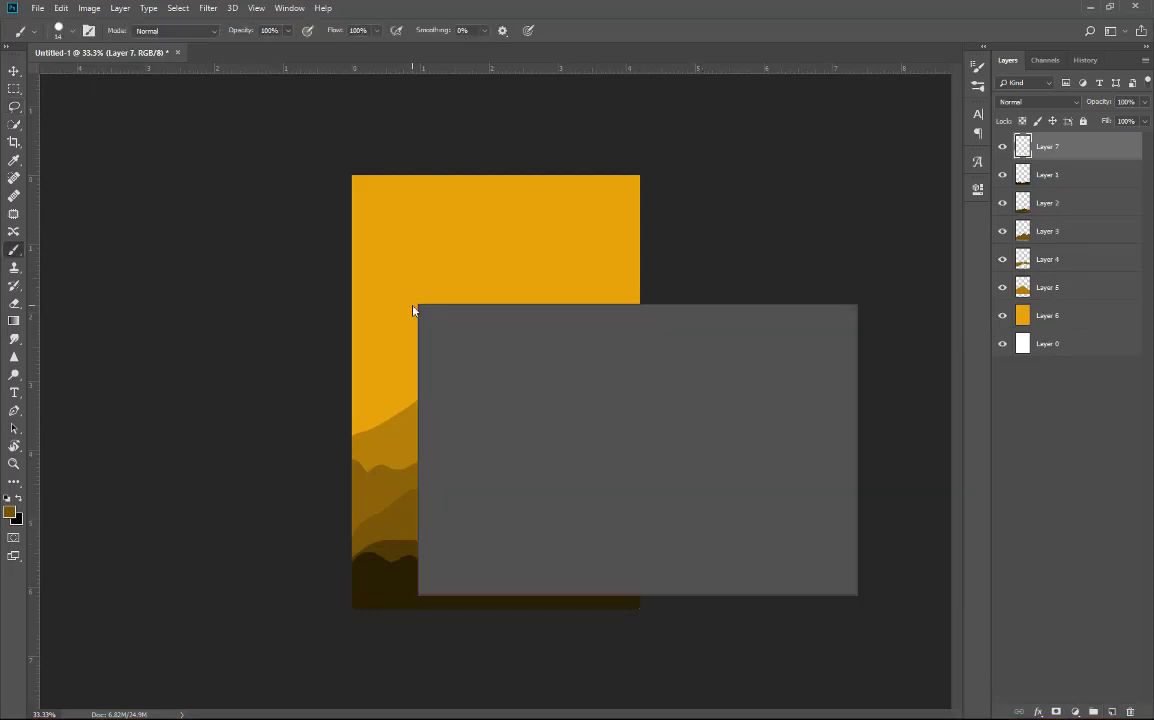
drag(819, 444, 825, 560)
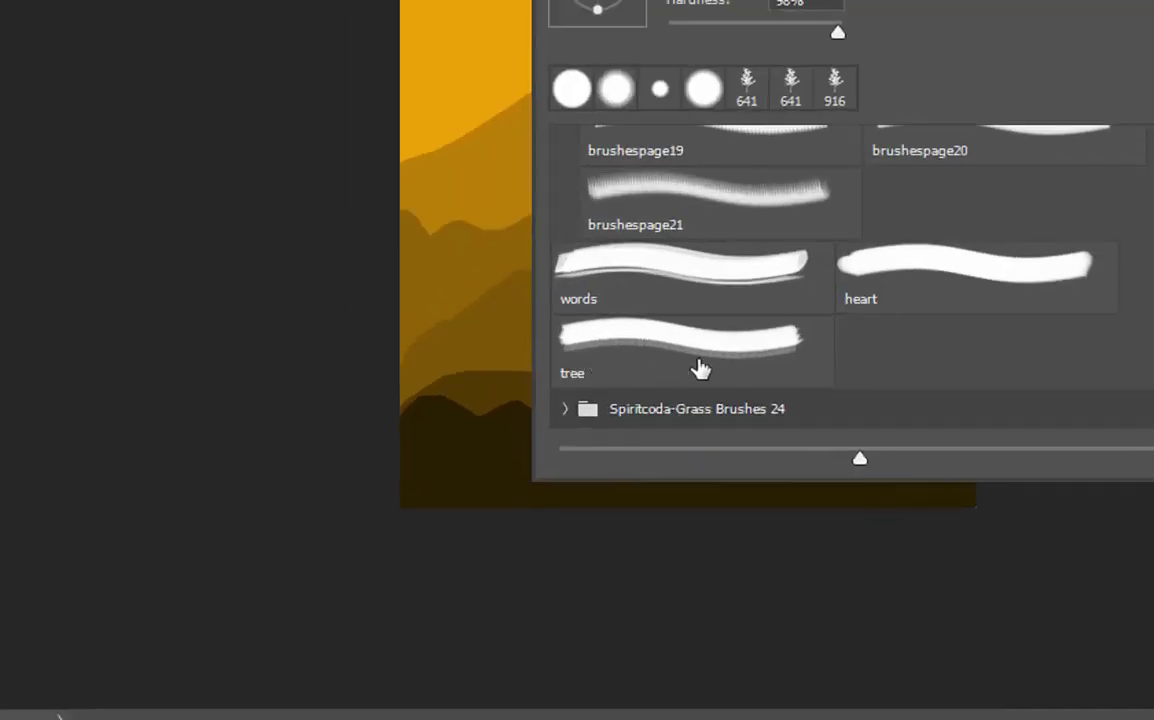
click(508, 537)
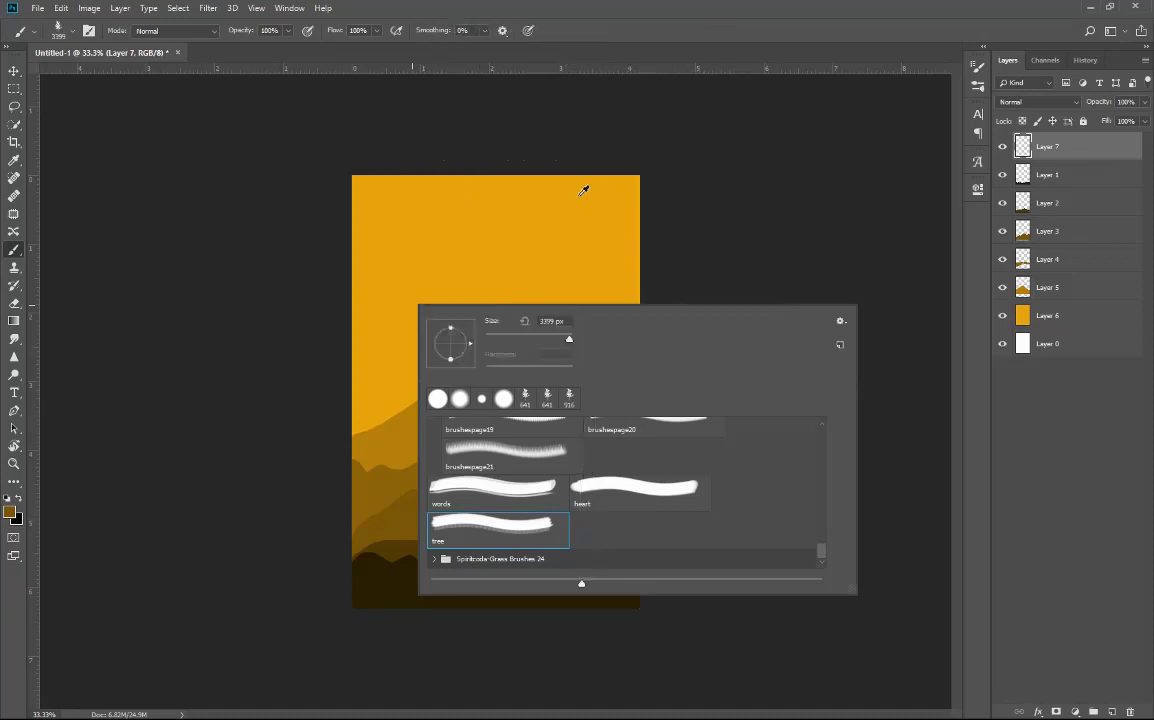
Step: Resize the tree brush to about 701 px
drag(584, 190, 265, 250)
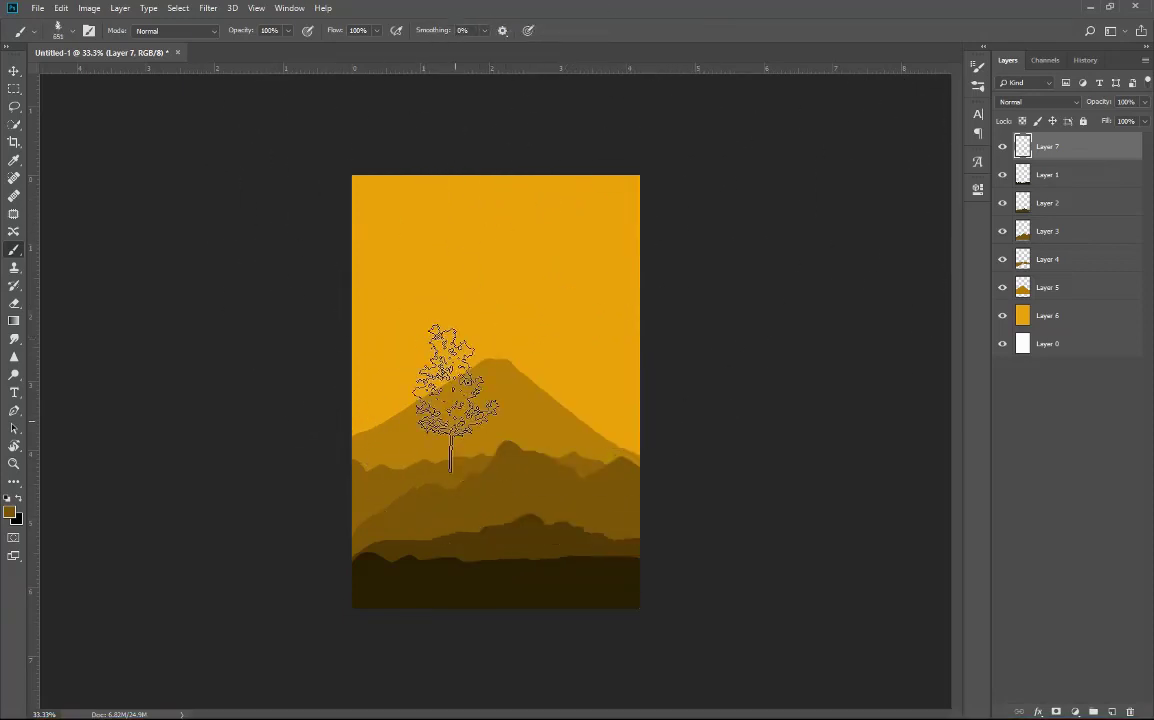
mouse_move(460, 560)
mouse_down()
mouse_move(491, 573)
mouse_move(474, 574)
mouse_up()
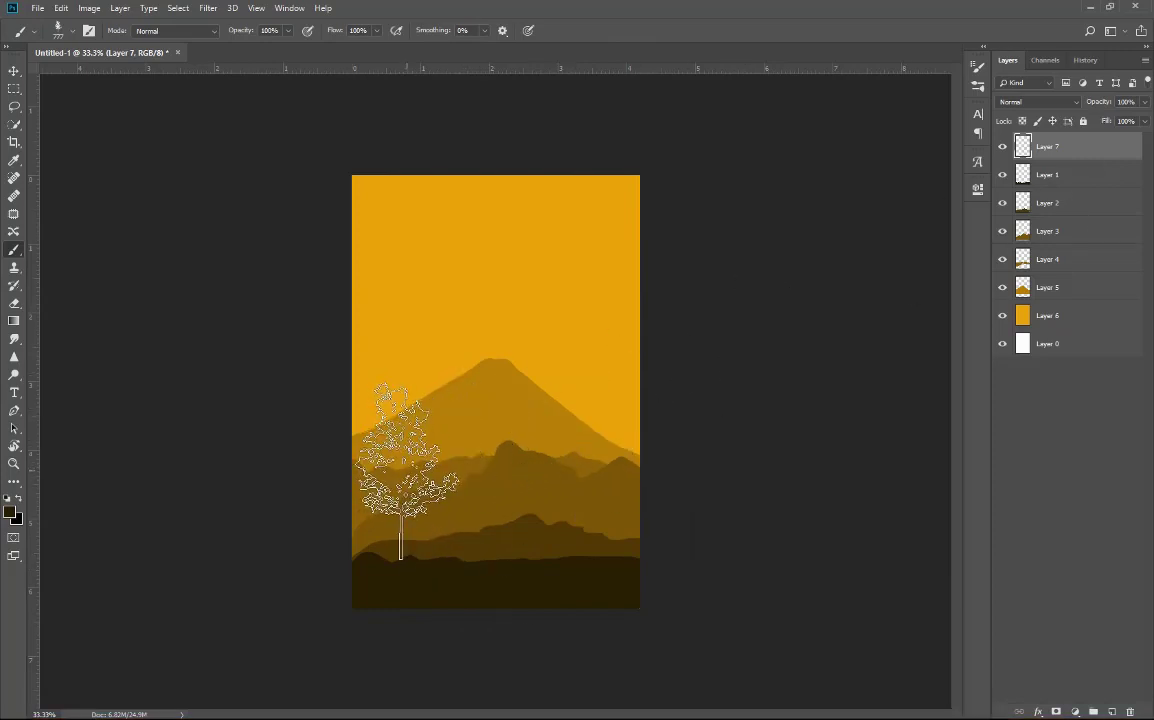
drag(405, 471, 401, 472)
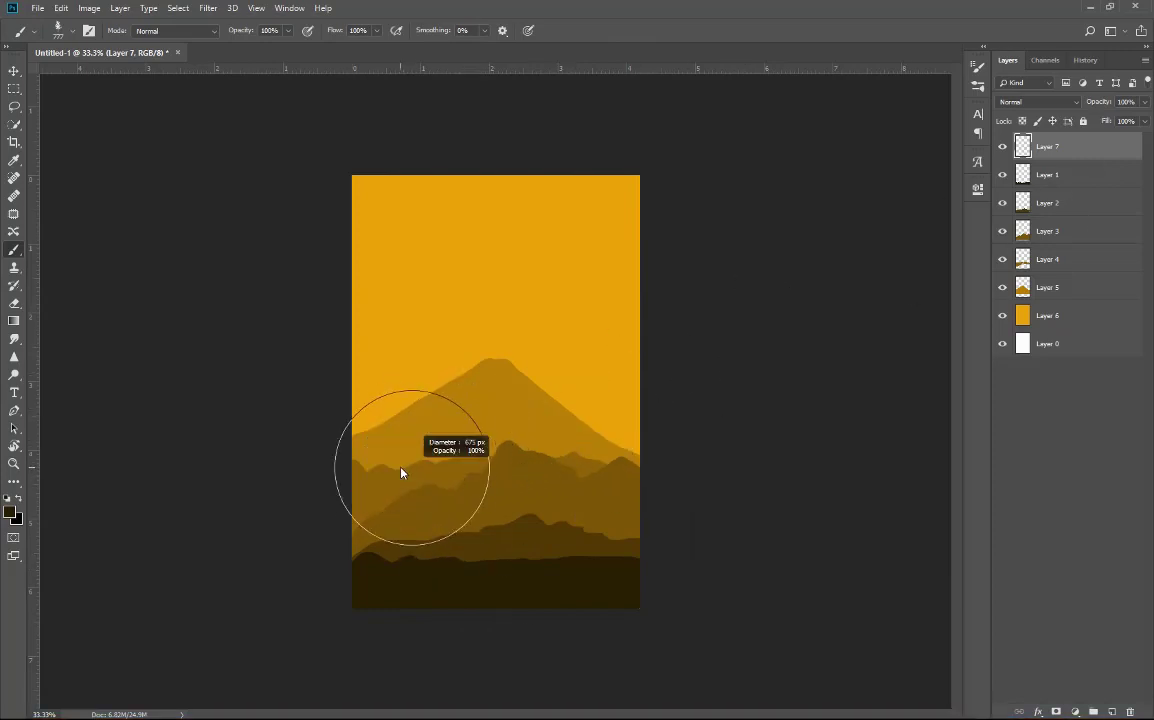
key(ctrl+plus)
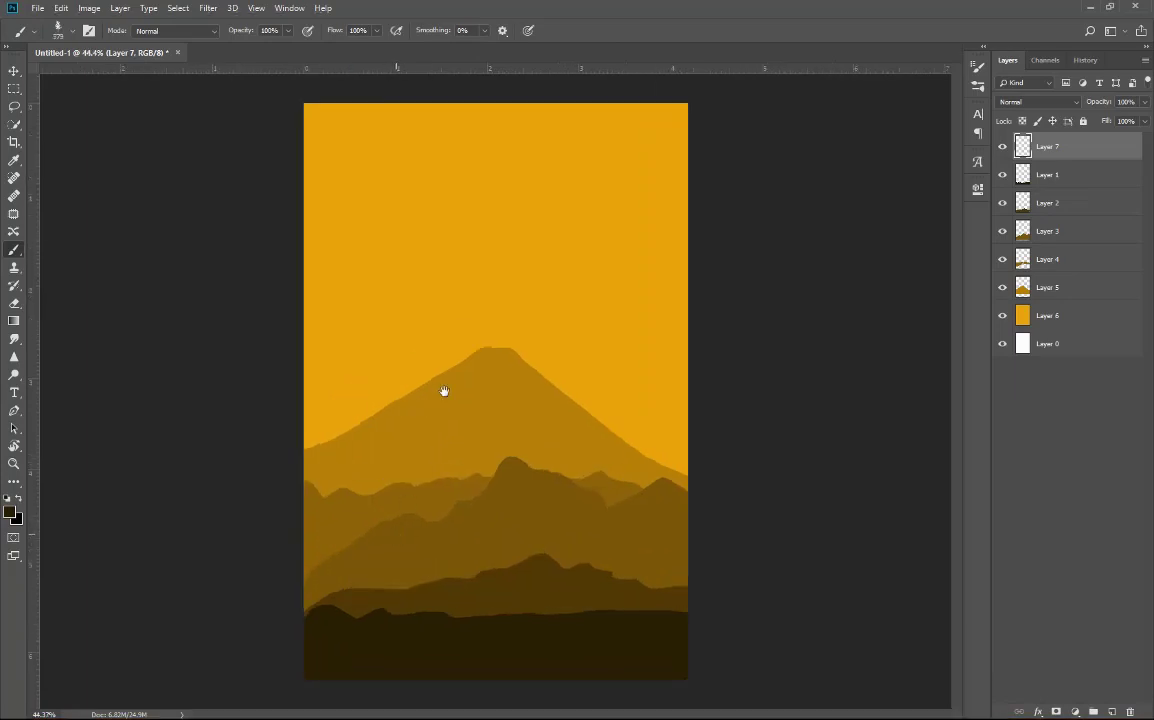
drag(335, 515, 355, 517)
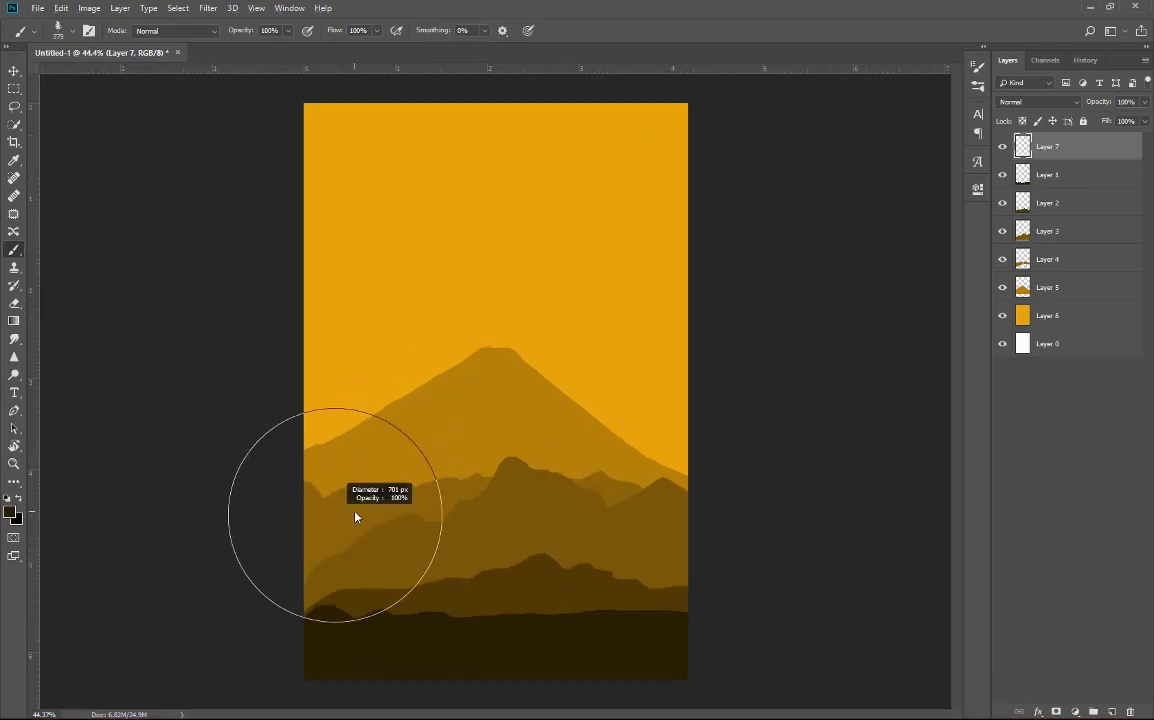
Step: Stamp a dark tree at the canvas's left edge, then shrink the brush to 371 px
click(330, 508)
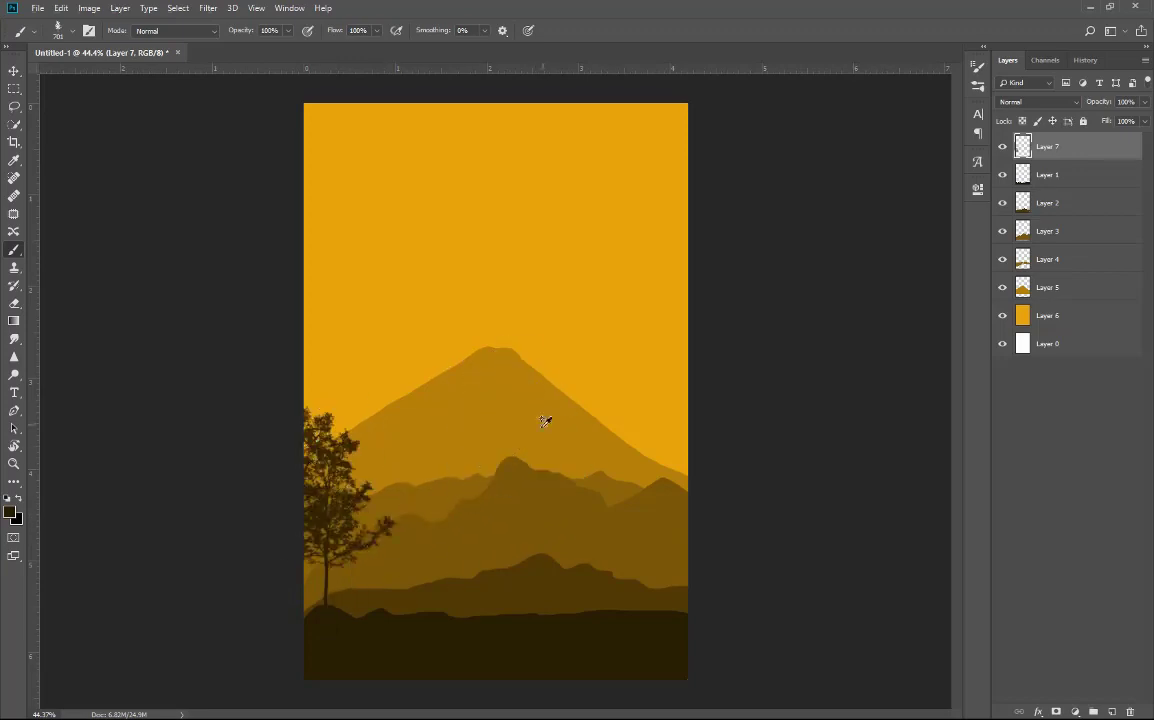
key(ctrl+minus)
scroll(594, 527, up, 2)
drag(610, 464, 473, 473)
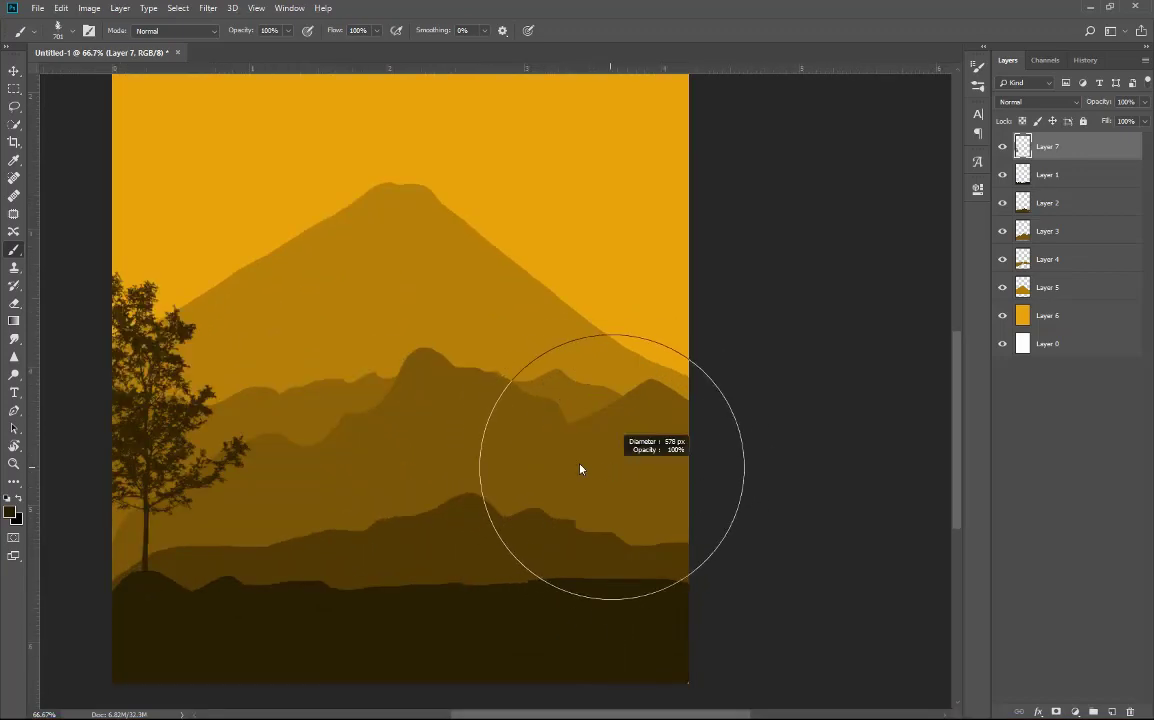
scroll(533, 463, up, 1)
scroll(716, 536, up, 1)
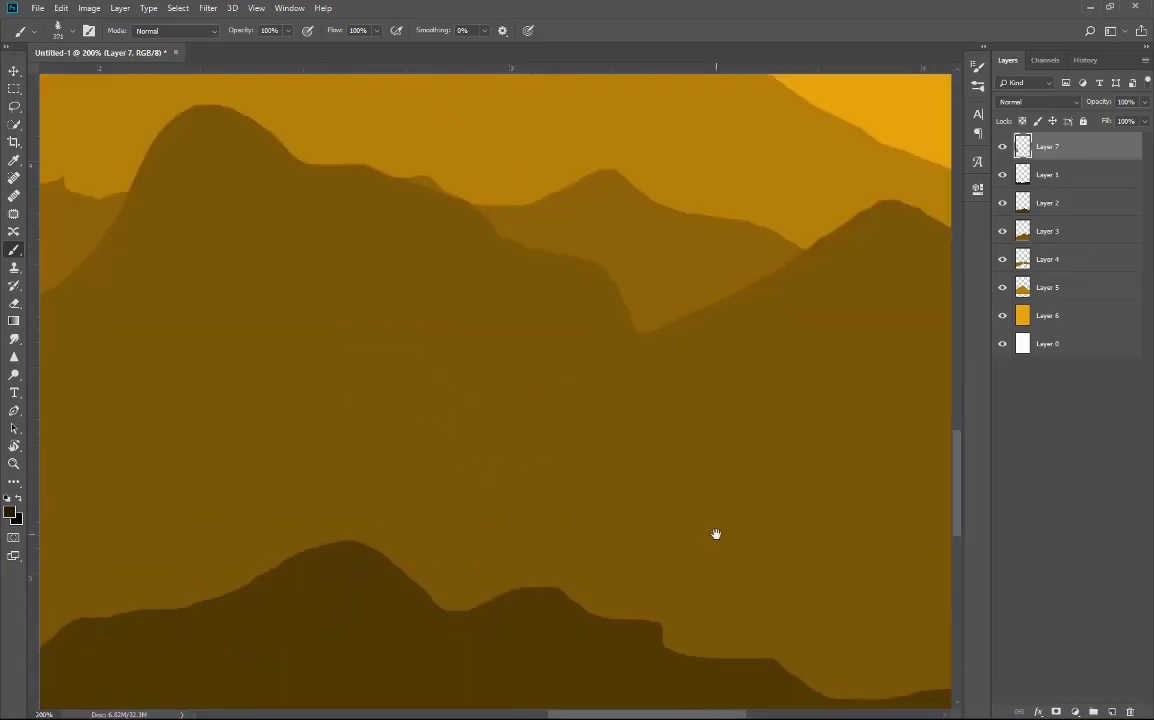
scroll(634, 288, up, 1)
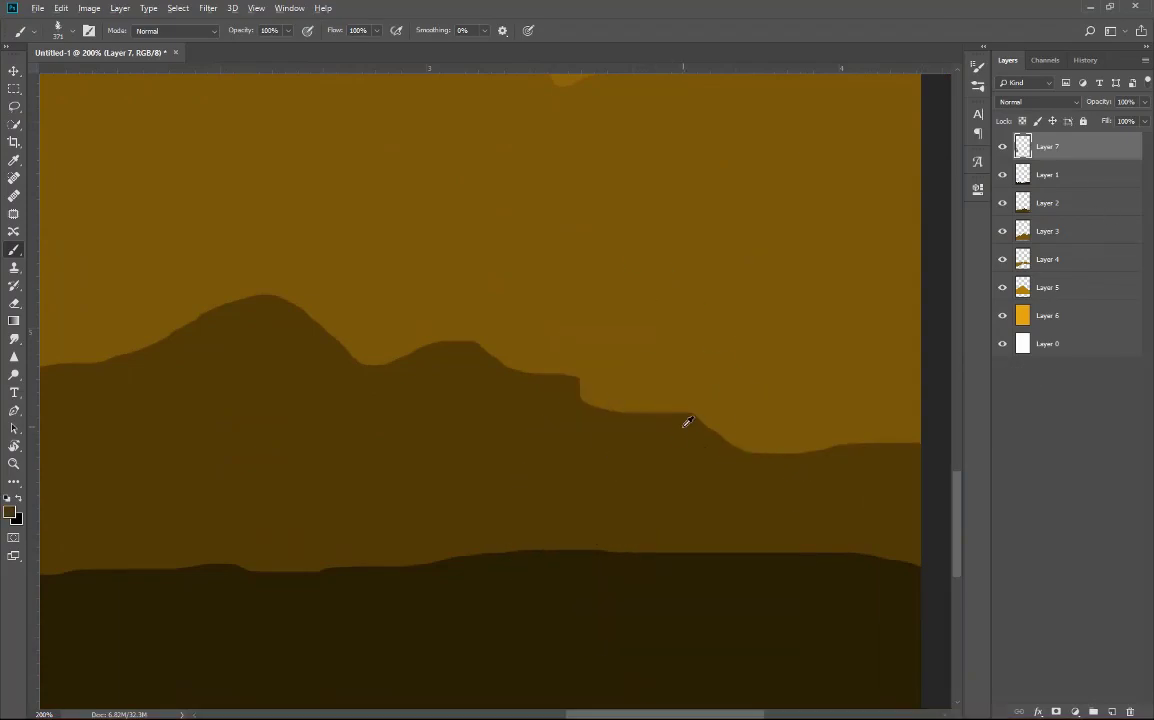
Step: Add Layer 8 beneath Layer 2 and stamp two trees on the ridge at 151 px
click(1060, 205)
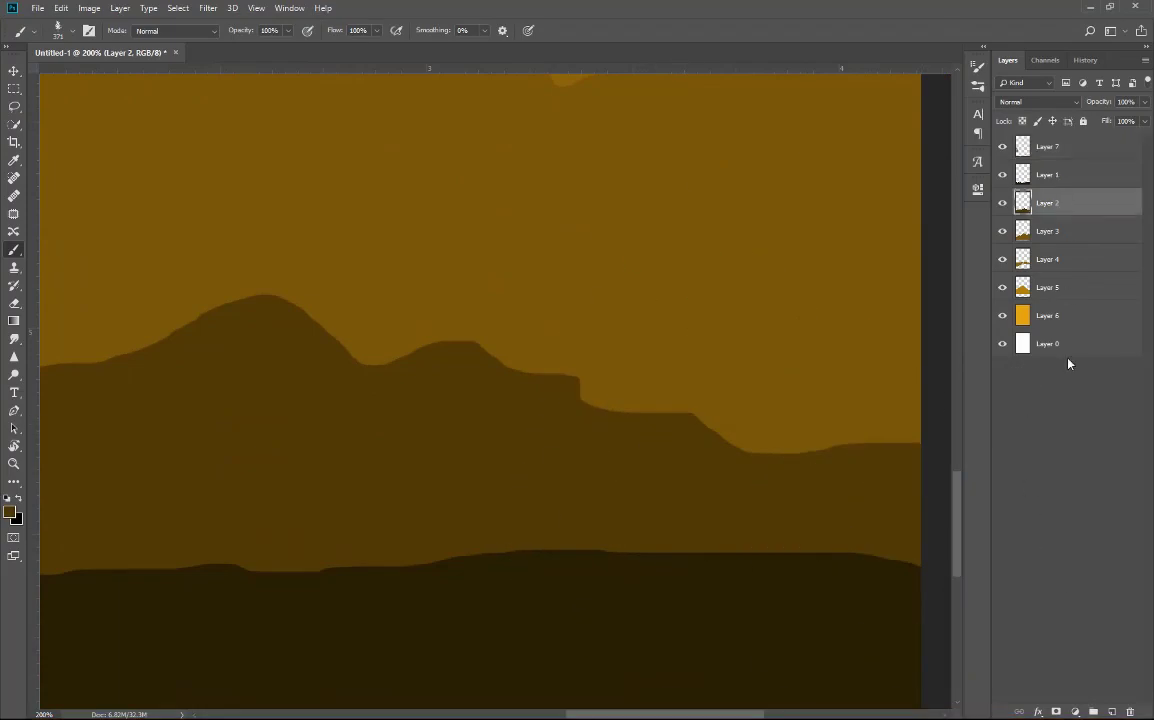
ctrl+click(1112, 712)
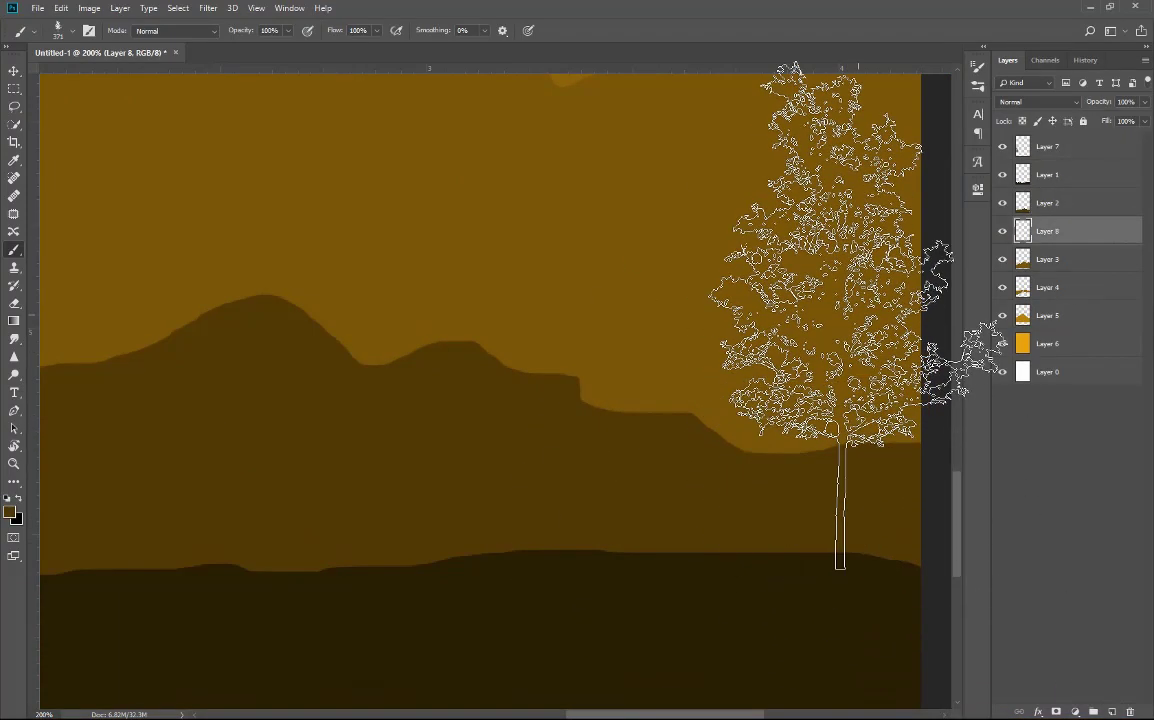
drag(791, 330, 683, 332)
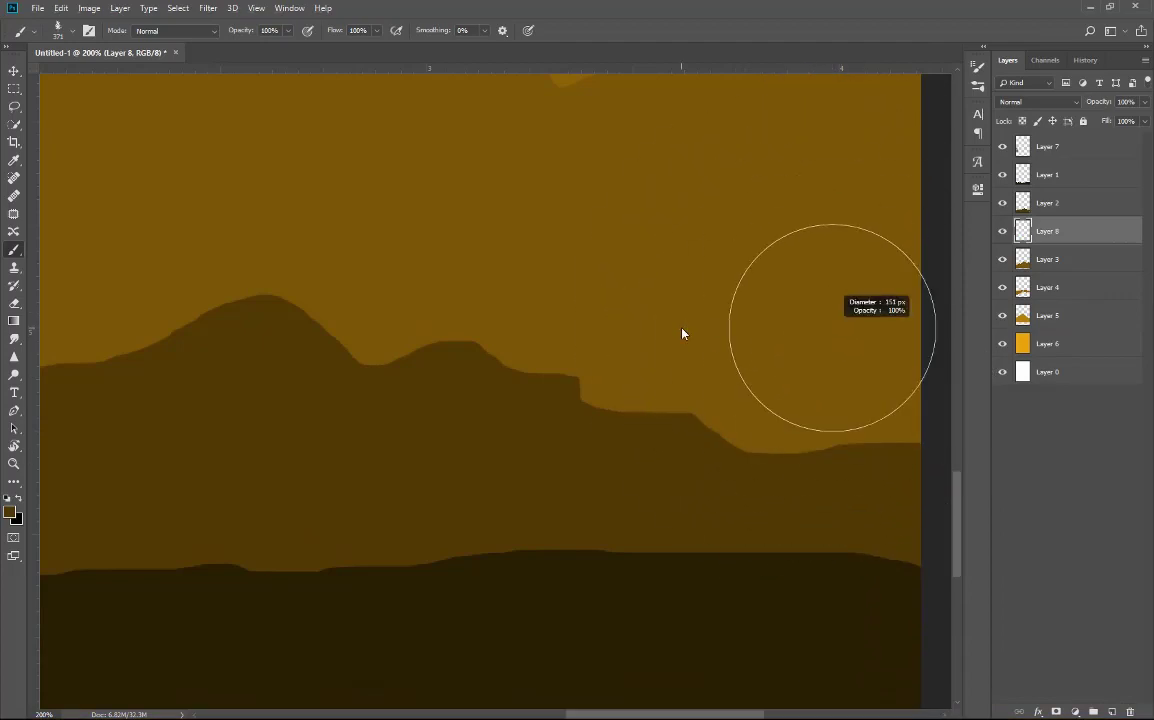
click(895, 391)
mouse_move(890, 390)
mouse_down()
mouse_move(844, 431)
mouse_move(895, 430)
mouse_up()
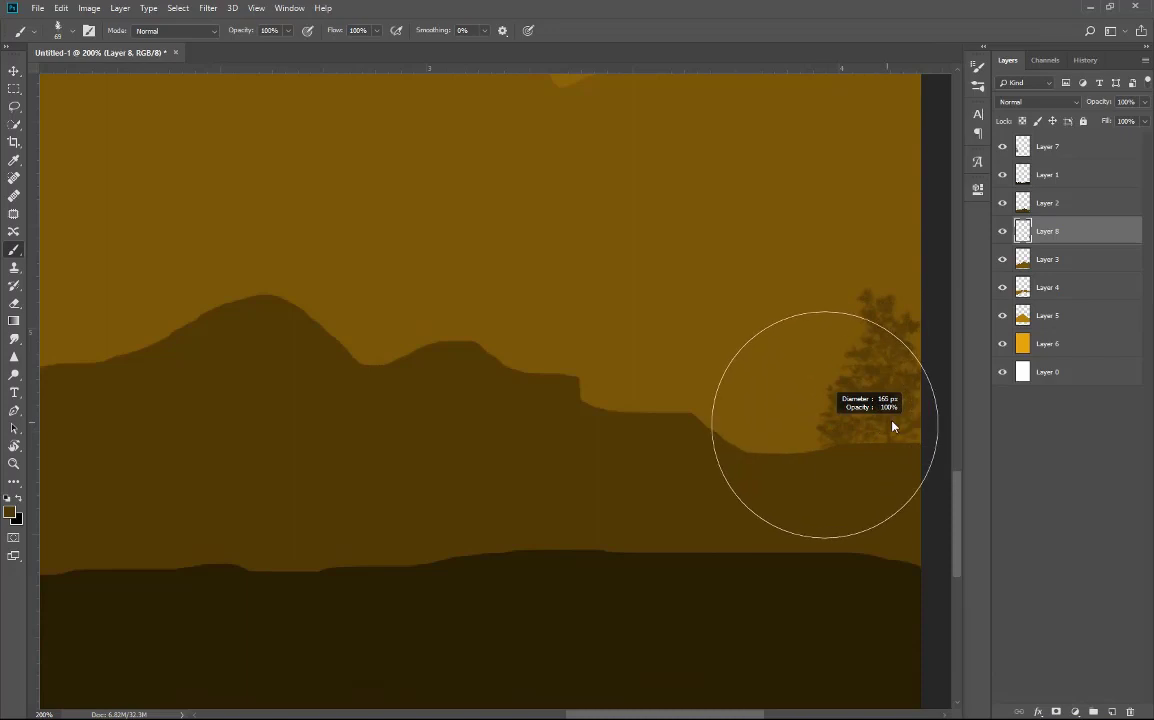
click(790, 360)
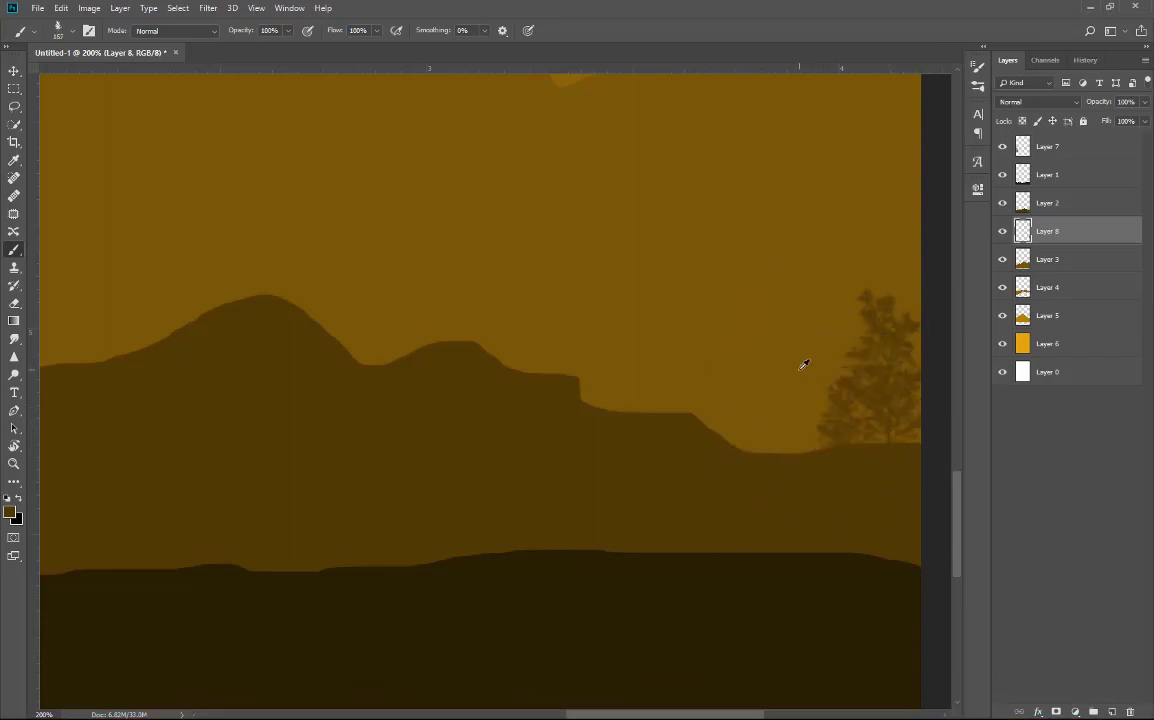
Step: Stamp small trees on the hillside, shrinking the brush to about 77 then 53 px
scroll(805, 360, down, 1)
scroll(805, 360, down, 2)
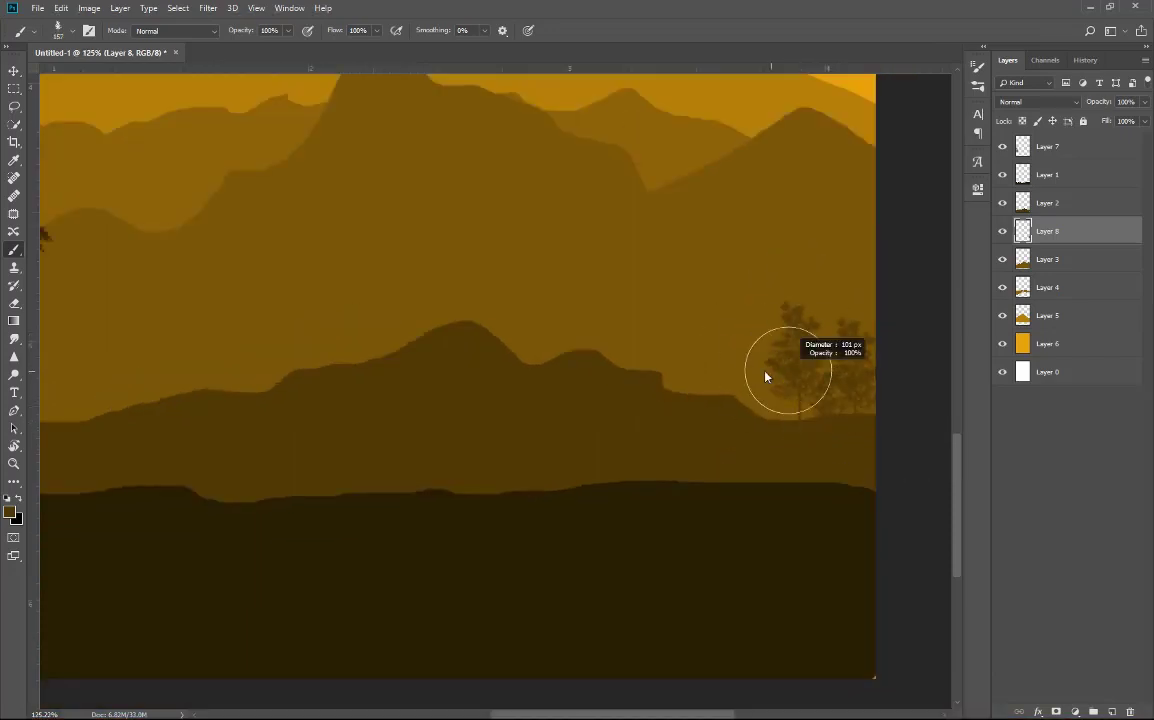
drag(590, 336, 834, 379)
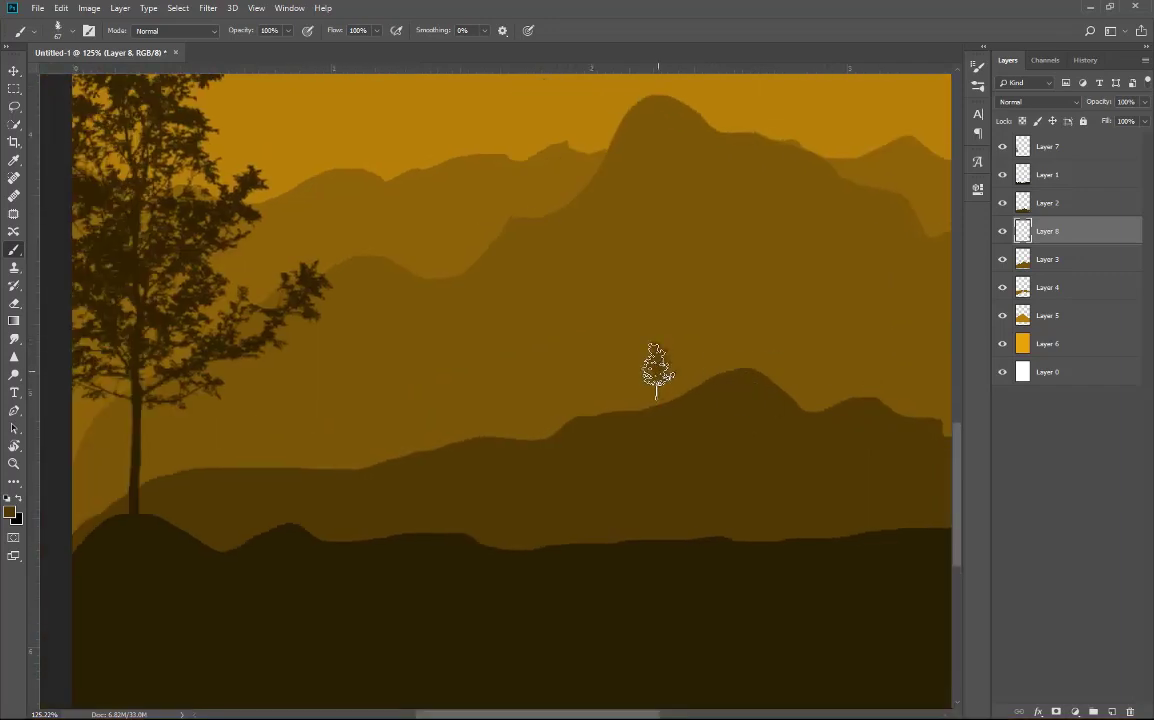
click(657, 370)
click(665, 385)
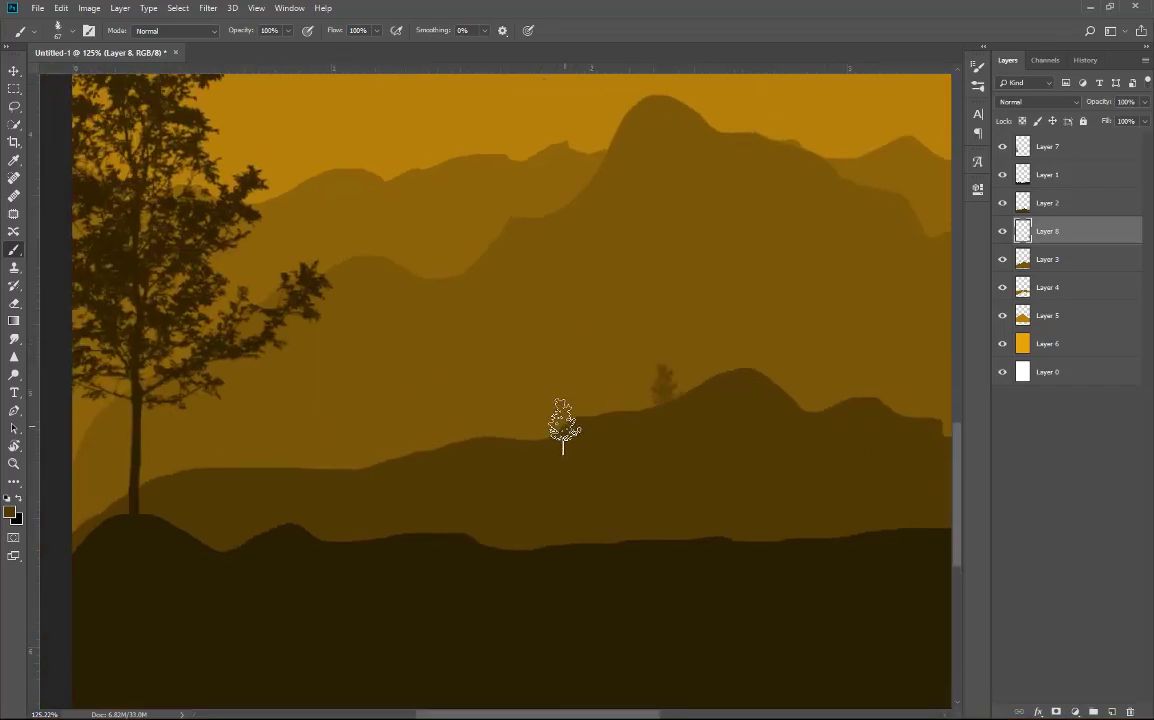
alt+right_click(590, 400)
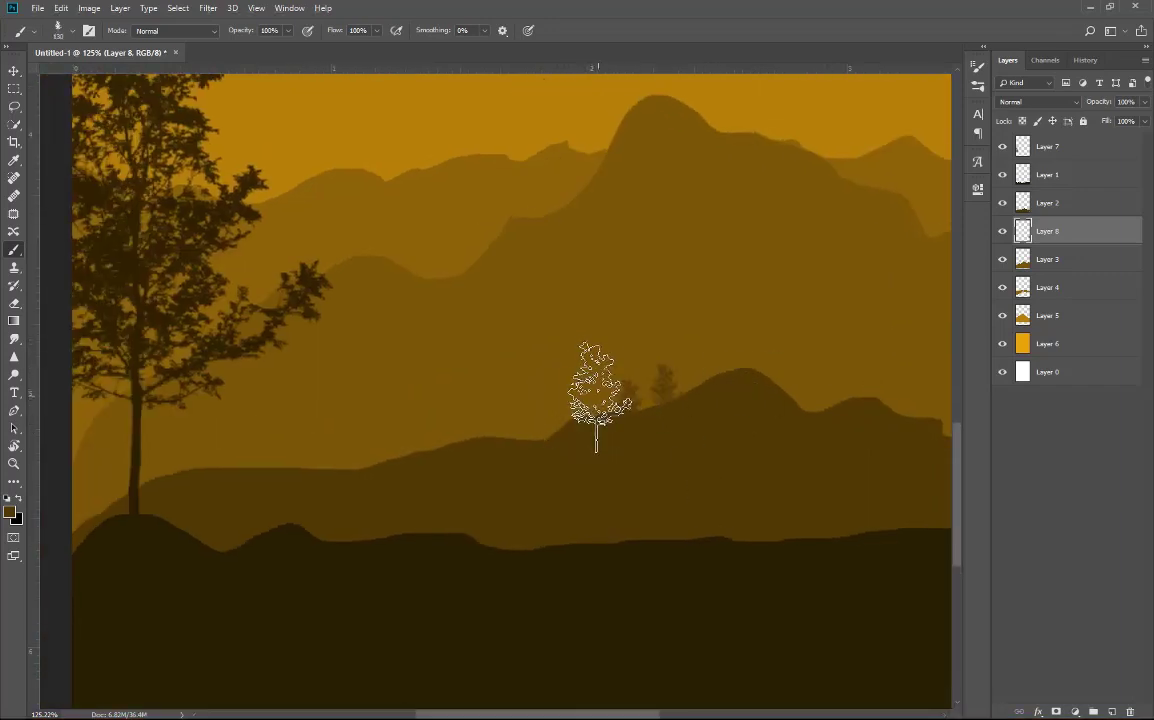
click(592, 385)
alt+right_click(572, 424)
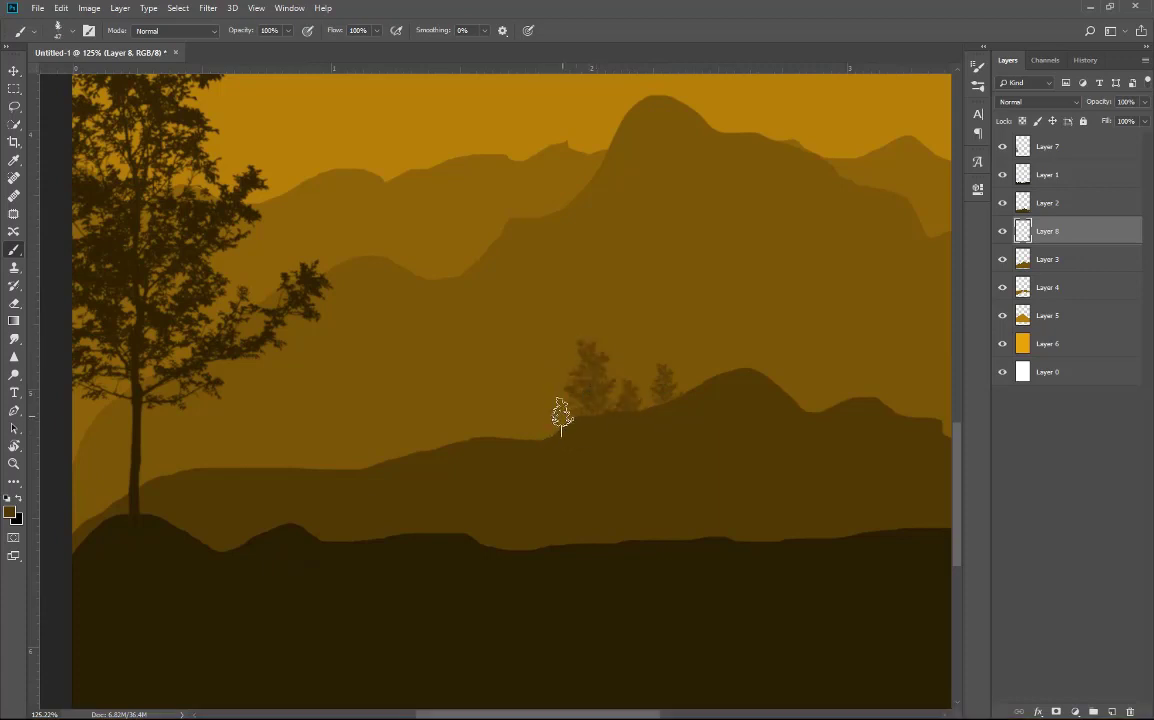
click(553, 425)
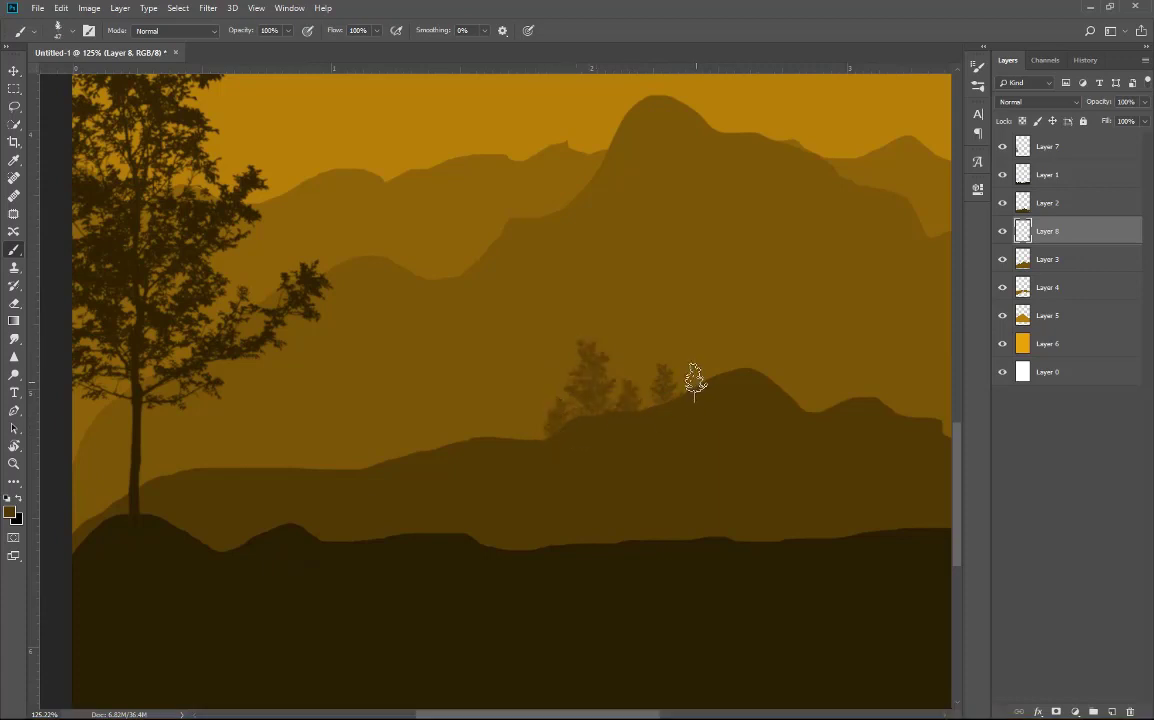
click(694, 385)
Step: Scatter more small trees along the distant hill ridge
drag(498, 441, 584, 383)
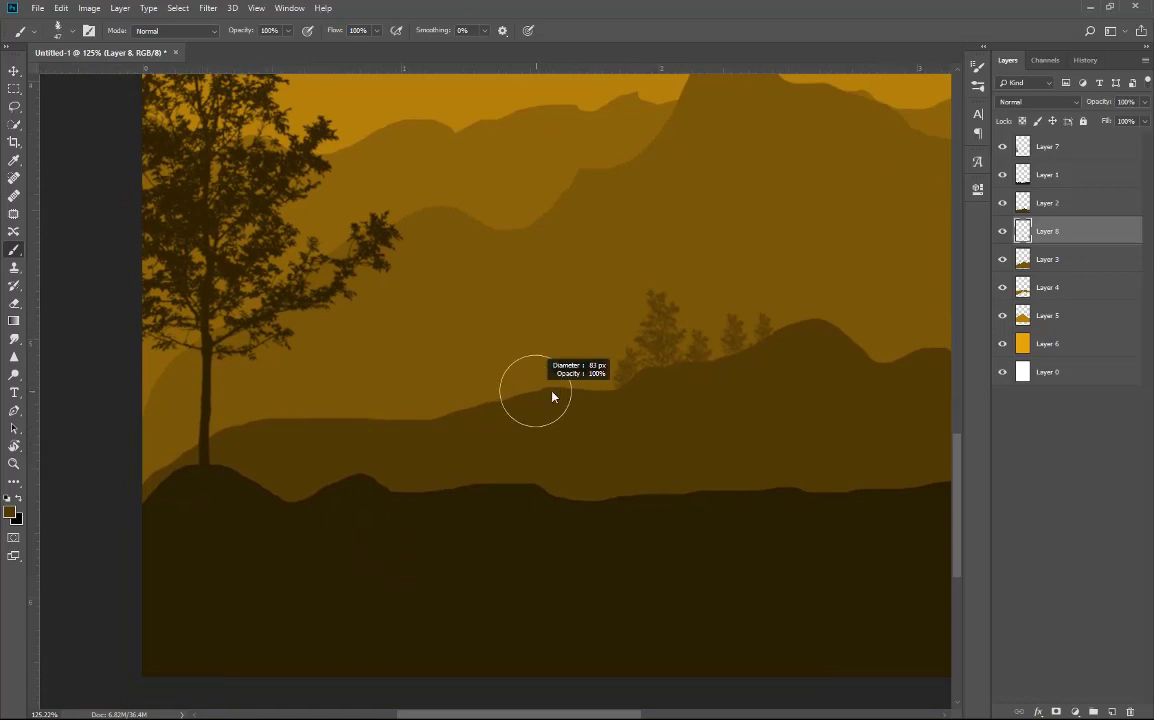
click(552, 378)
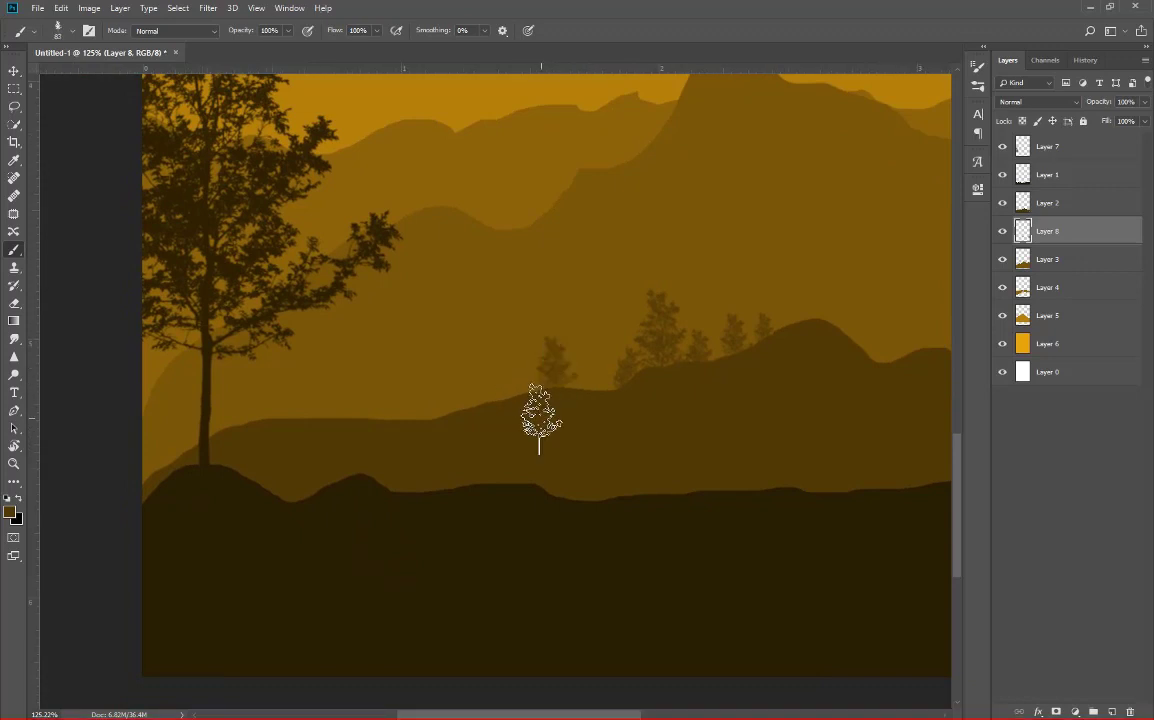
click(470, 398)
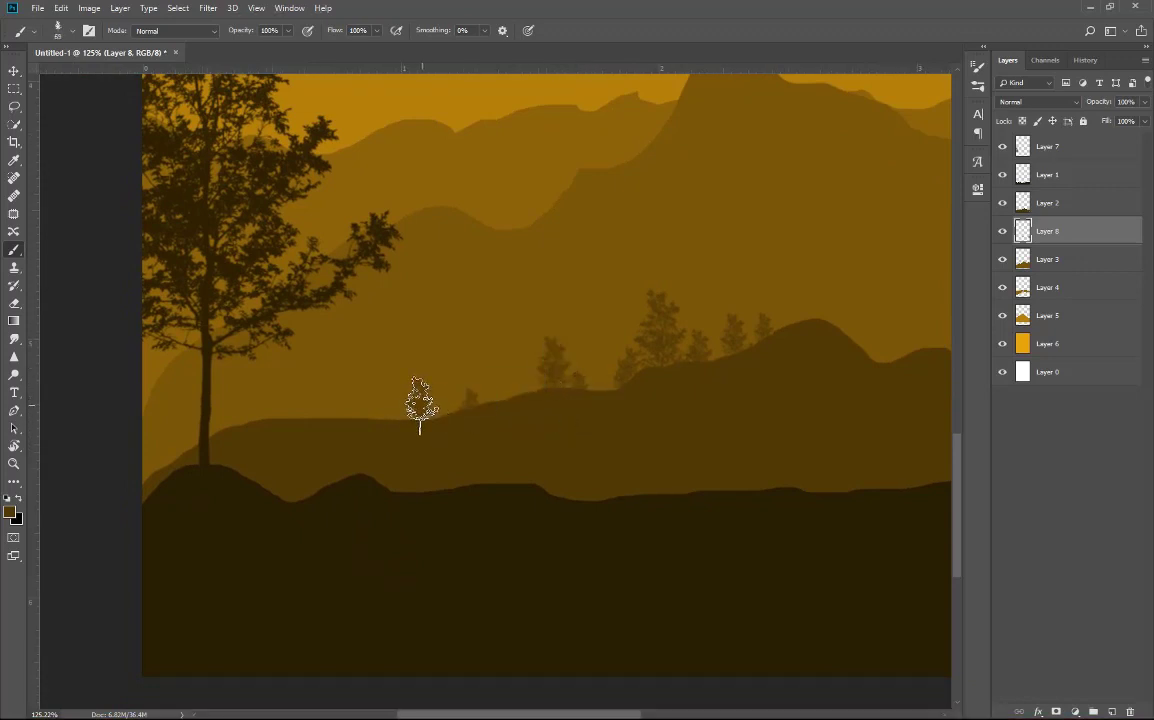
click(420, 405)
click(446, 386)
drag(364, 415, 404, 417)
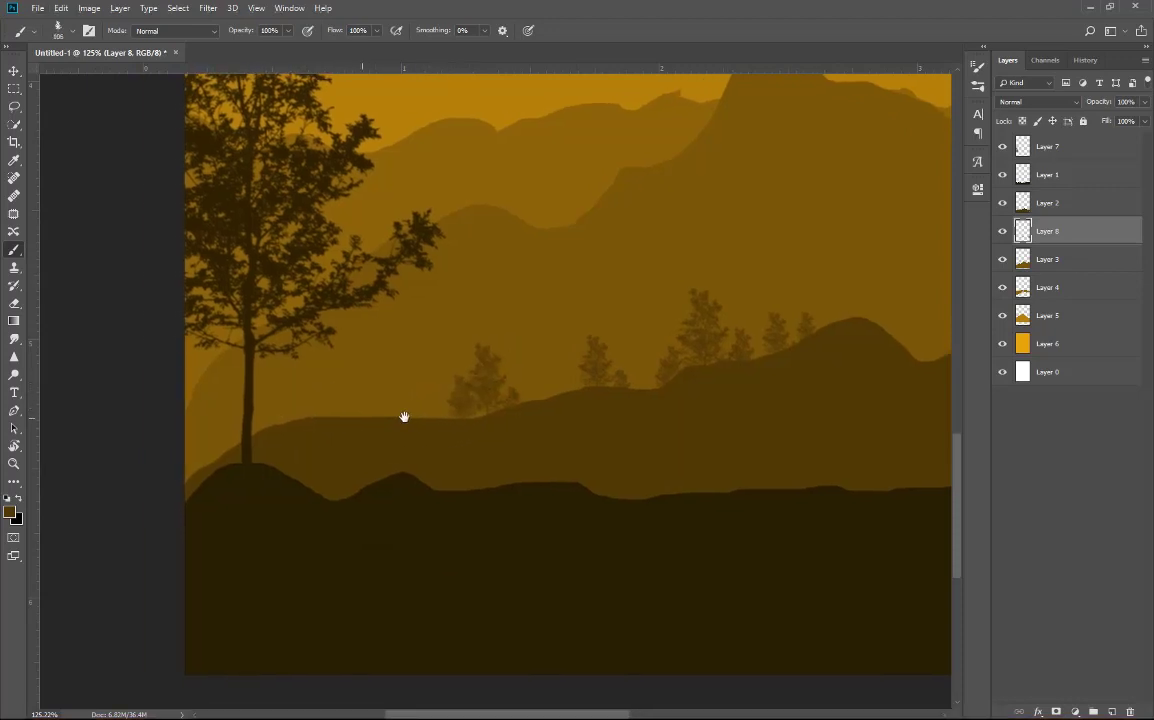
click(549, 360)
scroll(312, 398, down, 3)
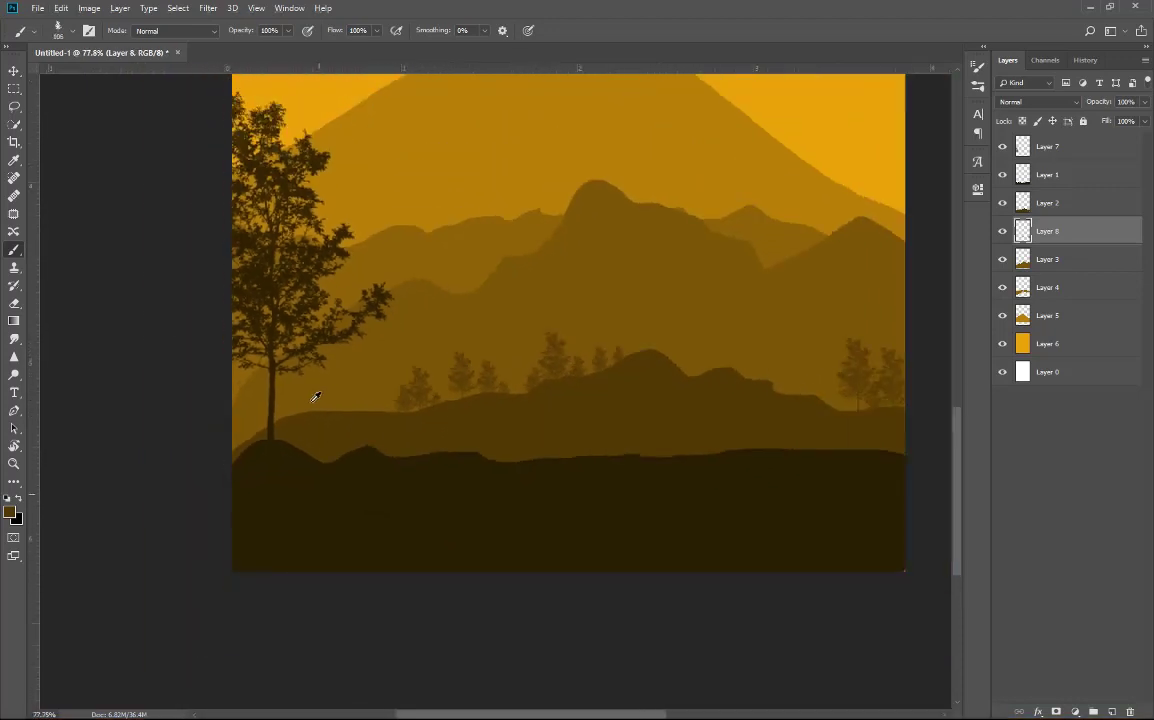
scroll(315, 397, down, 1)
scroll(337, 410, up, 2)
scroll(343, 420, up, 1)
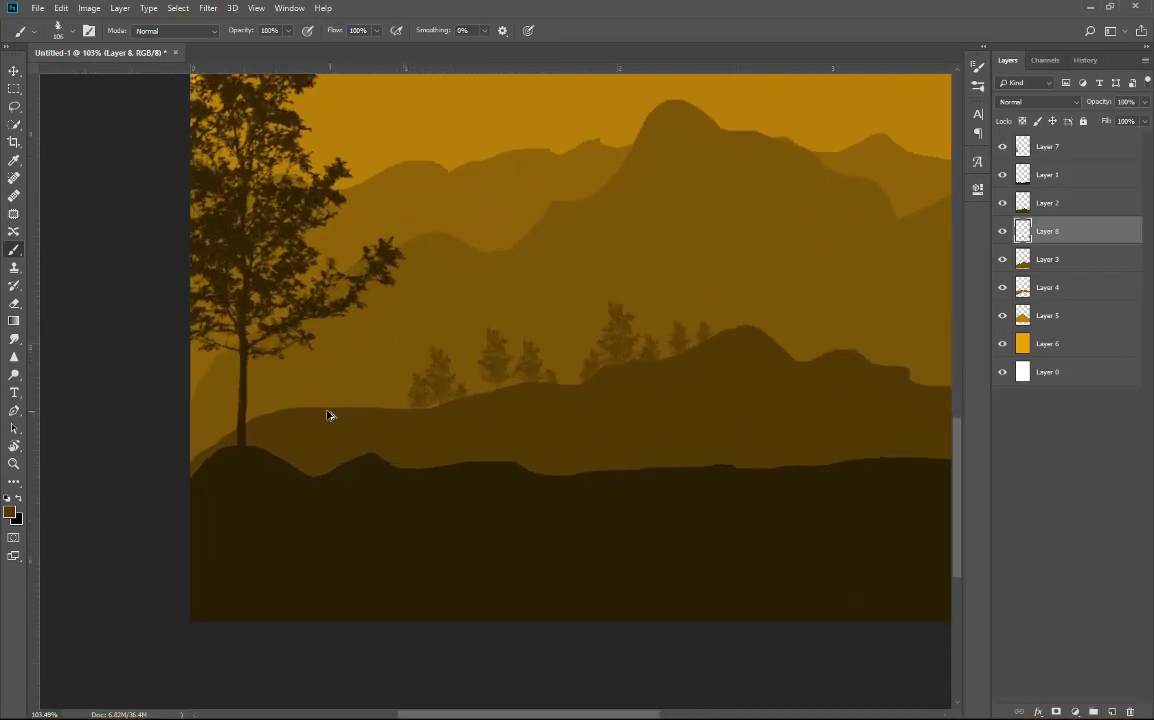
Step: Rotate the tree brush angle so trees stand upright, then select Layer 7
right_click(330, 417)
drag(341, 450, 348, 441)
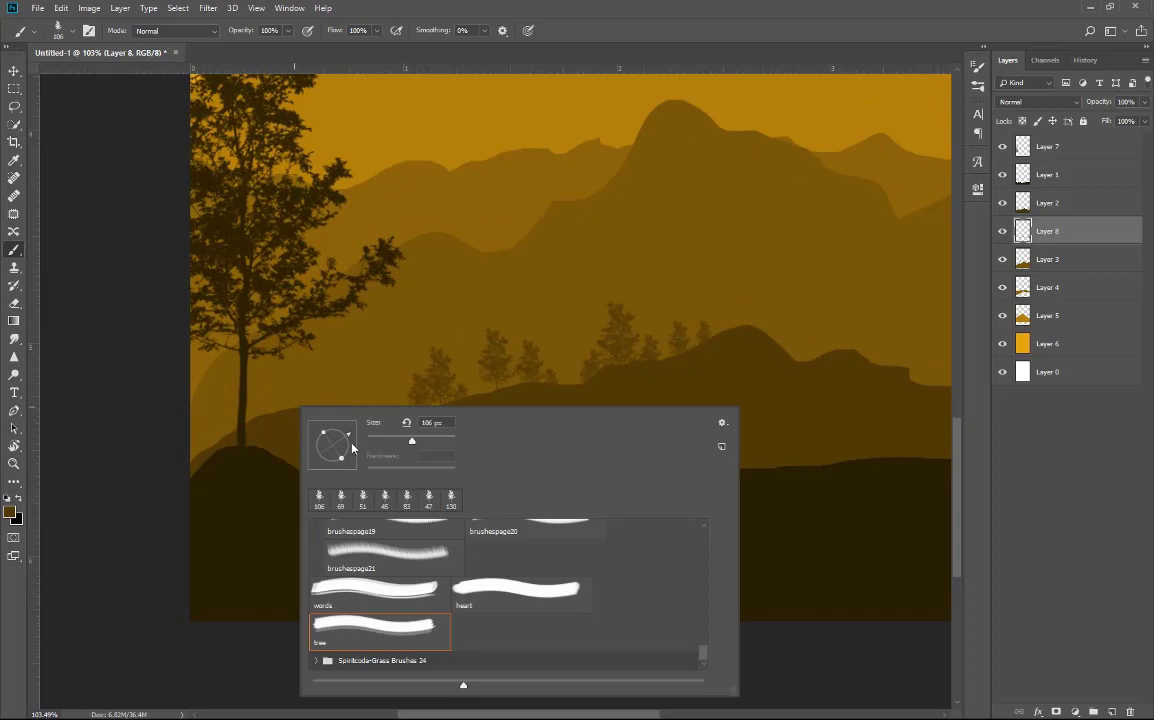
drag(352, 448, 306, 430)
key(Escape)
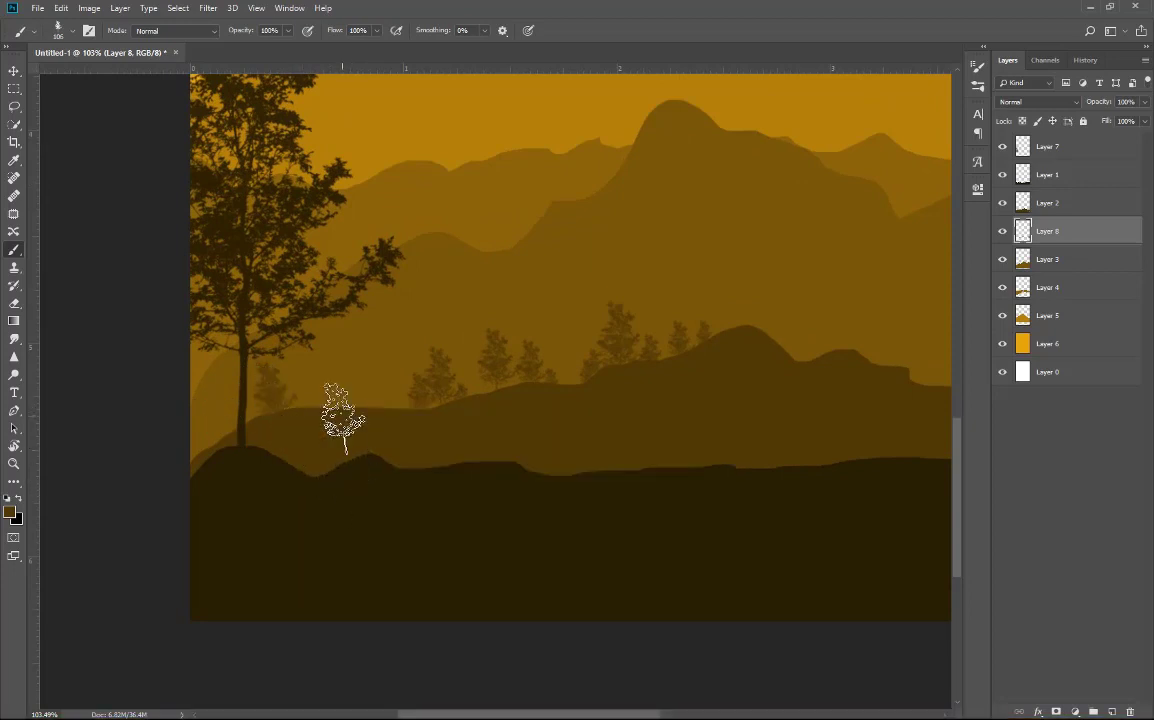
scroll(502, 386, down, 3)
scroll(503, 383, down, 2)
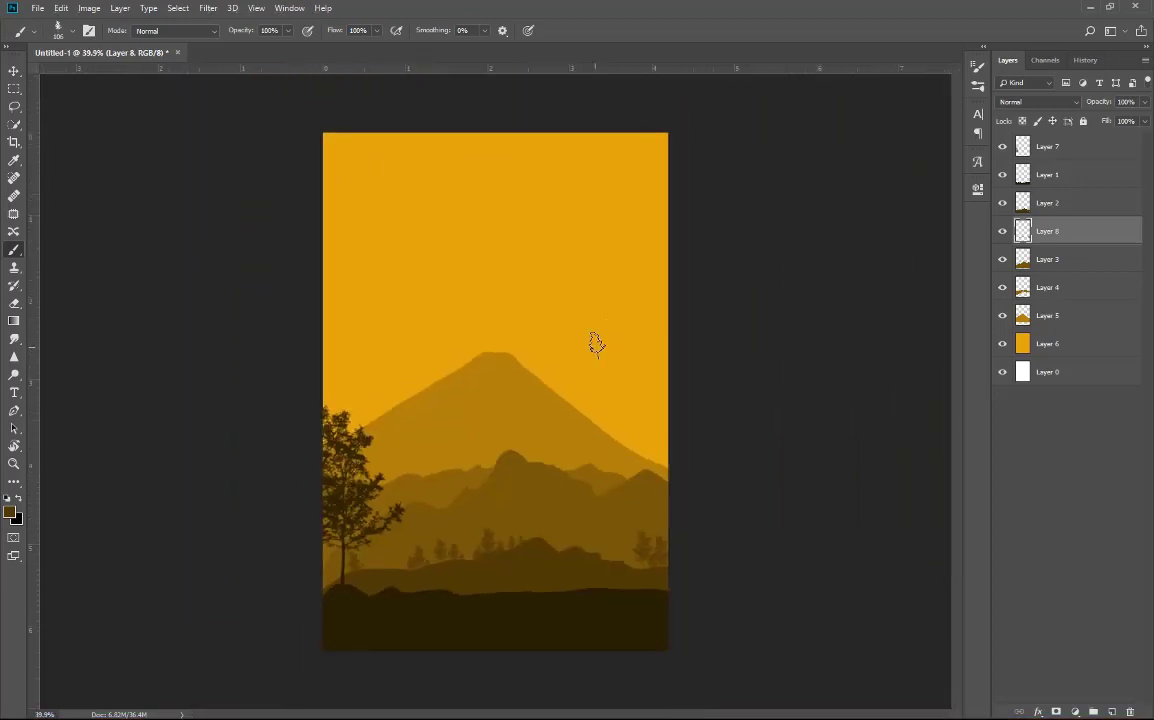
click(1098, 148)
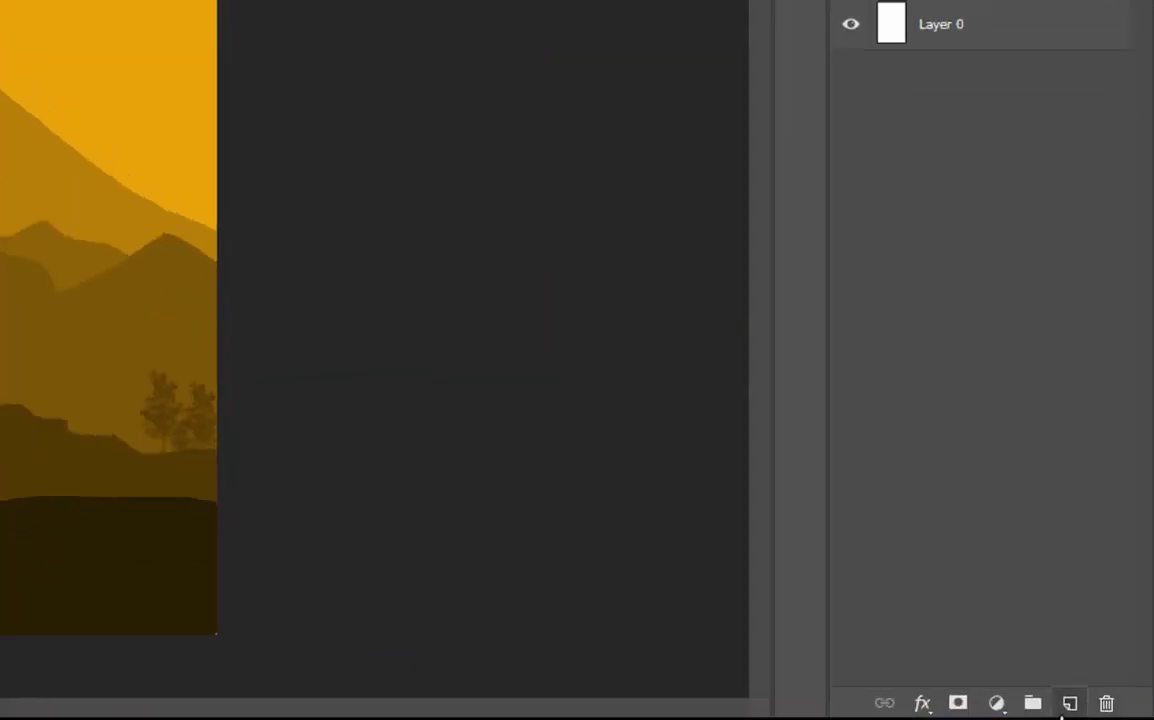
Step: On a new layer, draw a circular elliptical selection in the upper sky
click(1066, 705)
drag(14, 88, 36, 103)
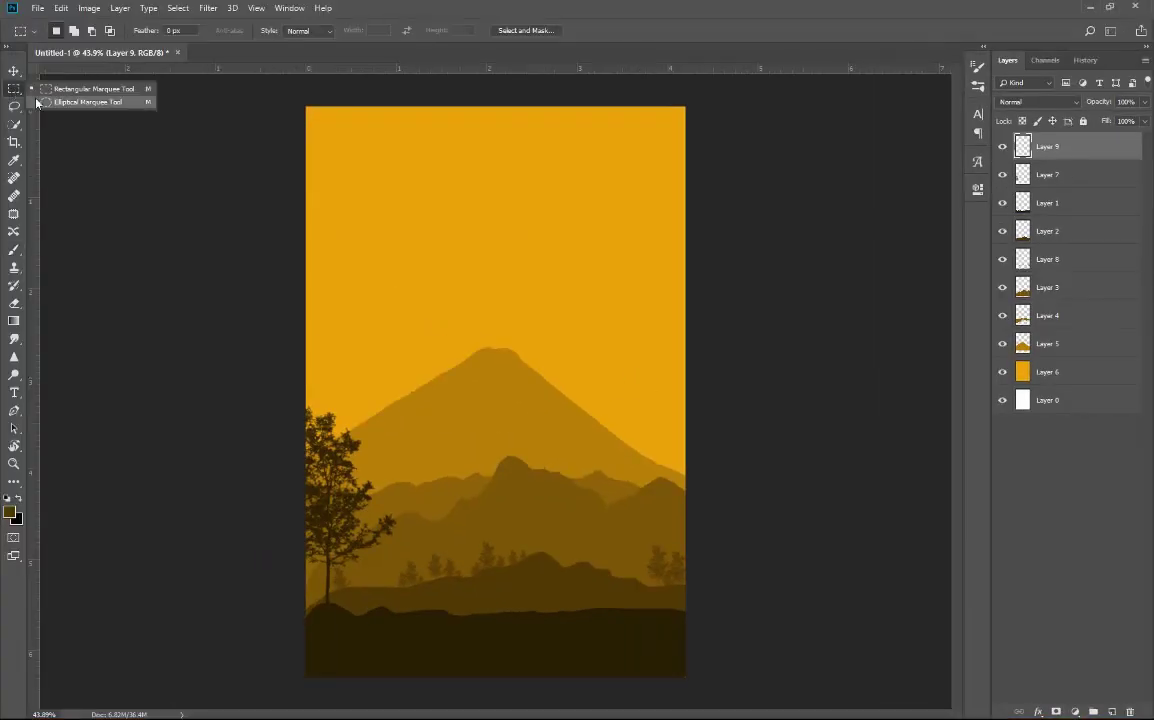
click(38, 102)
mouse_move(424, 121)
mouse_down()
mouse_move(480, 160)
mouse_move(558, 249)
mouse_move(537, 203)
mouse_up()
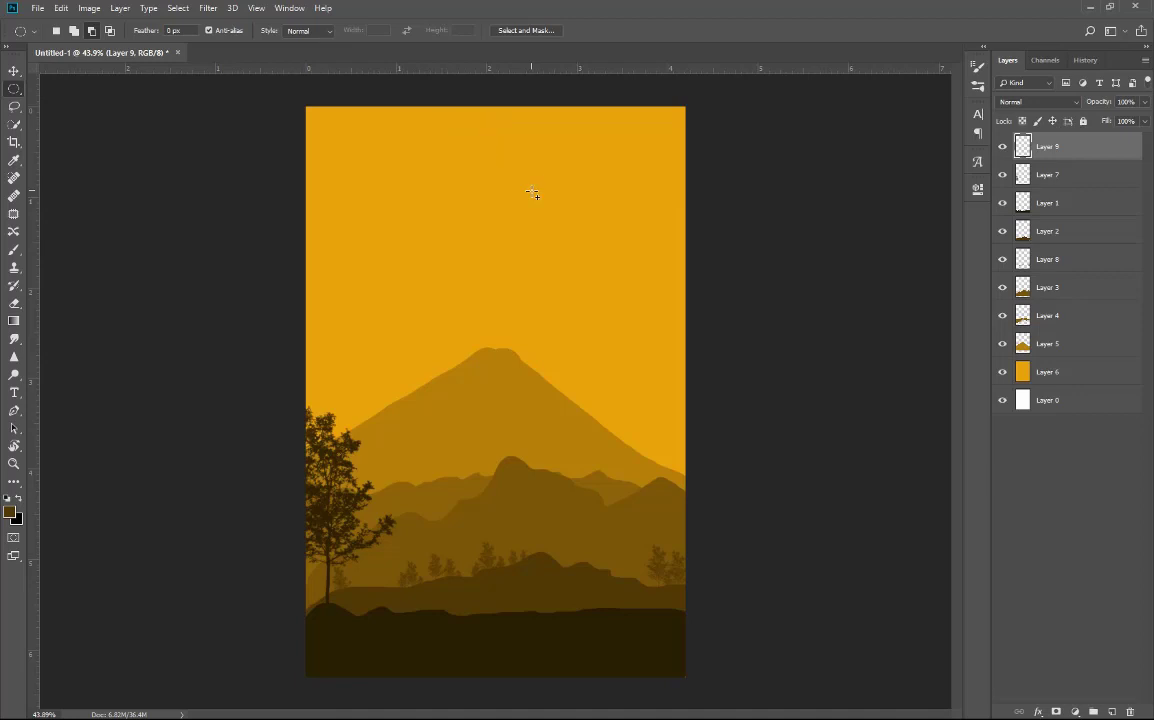
drag(494, 192, 424, 121)
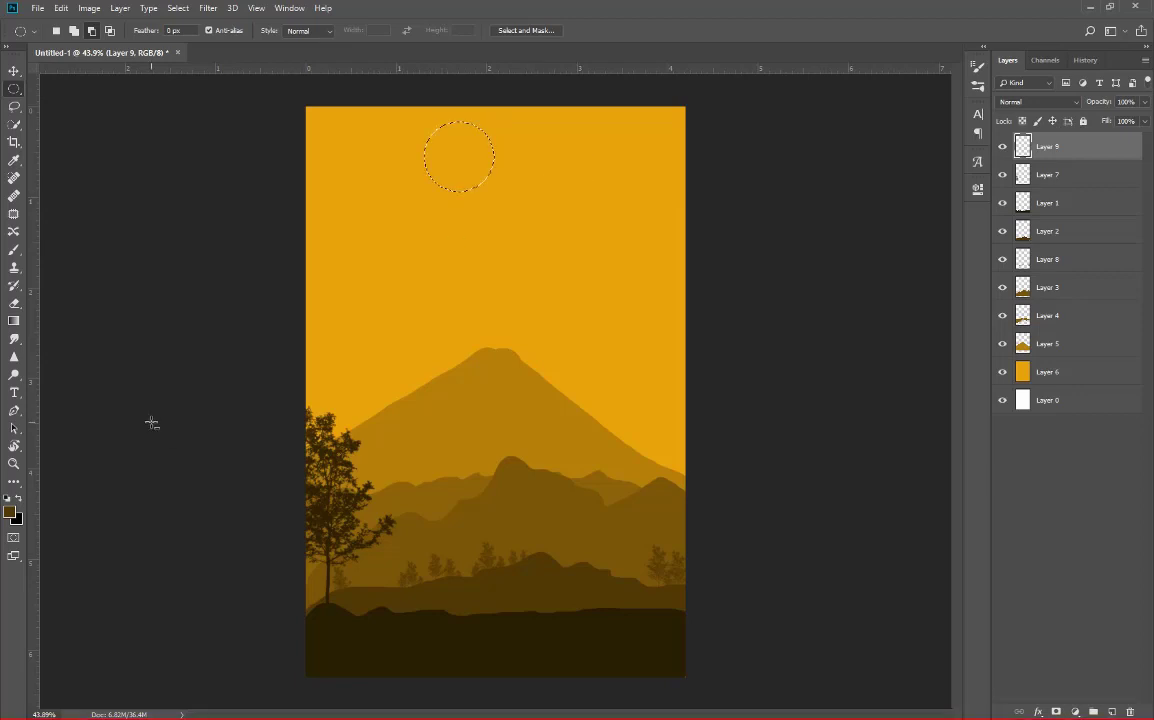
Step: Fill the circle with white and deselect
click(11, 512)
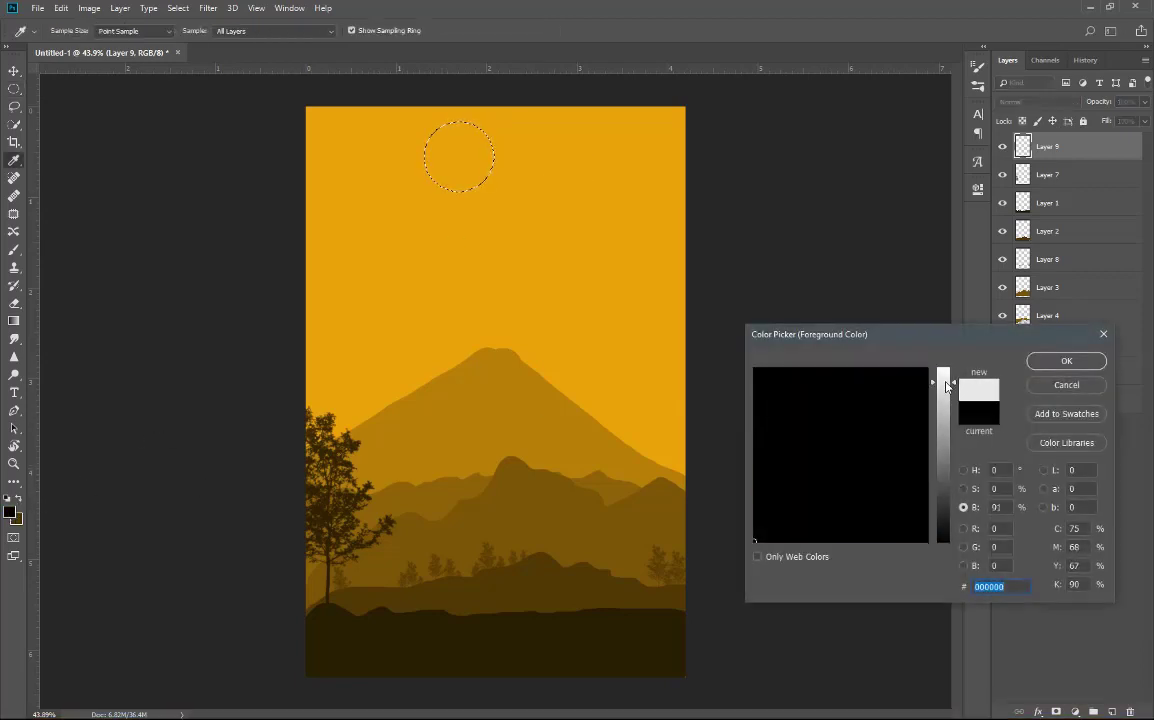
drag(947, 385, 944, 371)
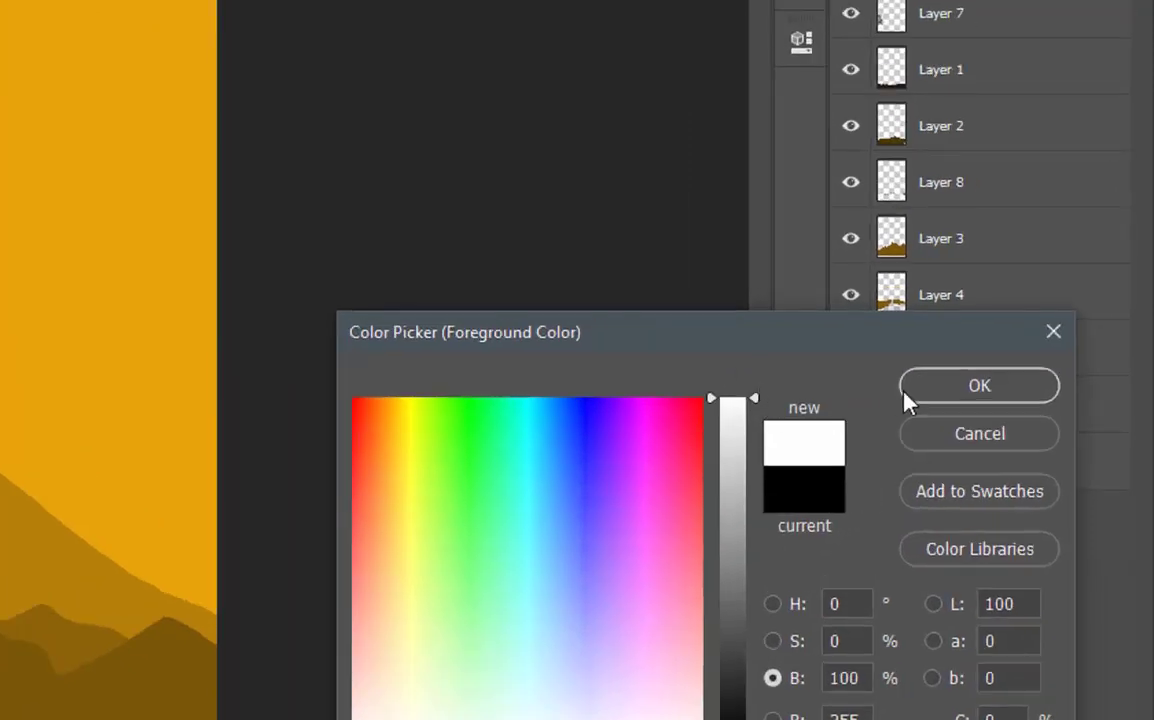
click(906, 393)
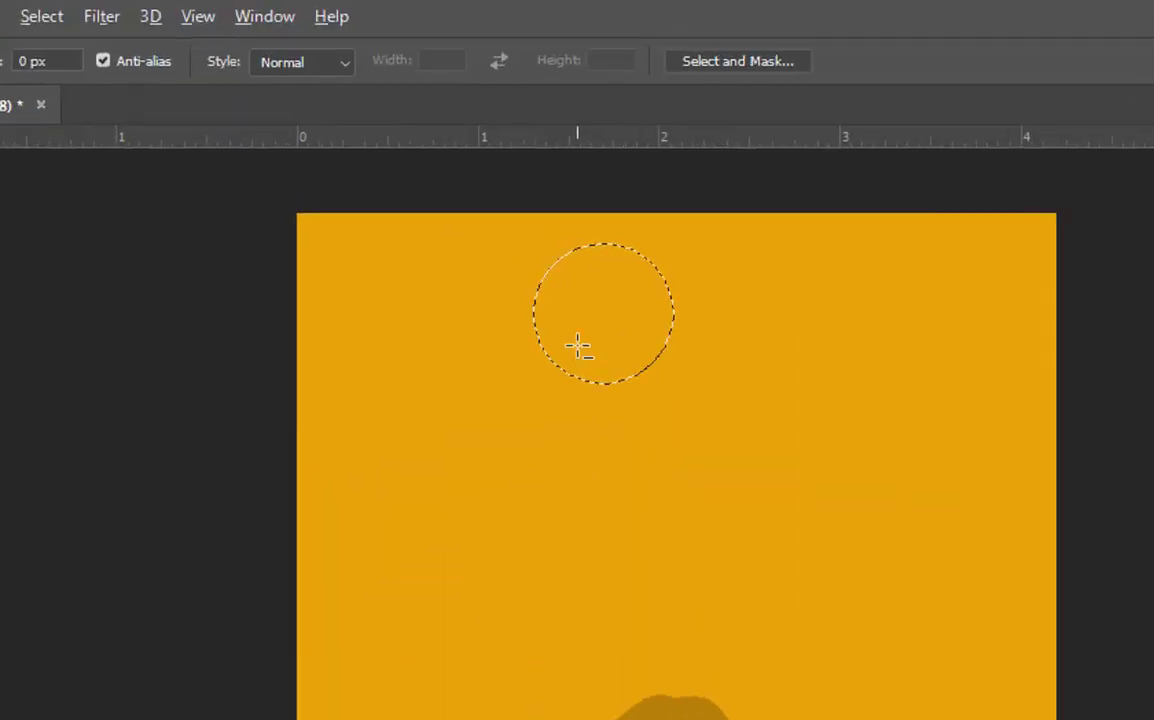
key(alt+BackSpace)
key(ctrl+d)
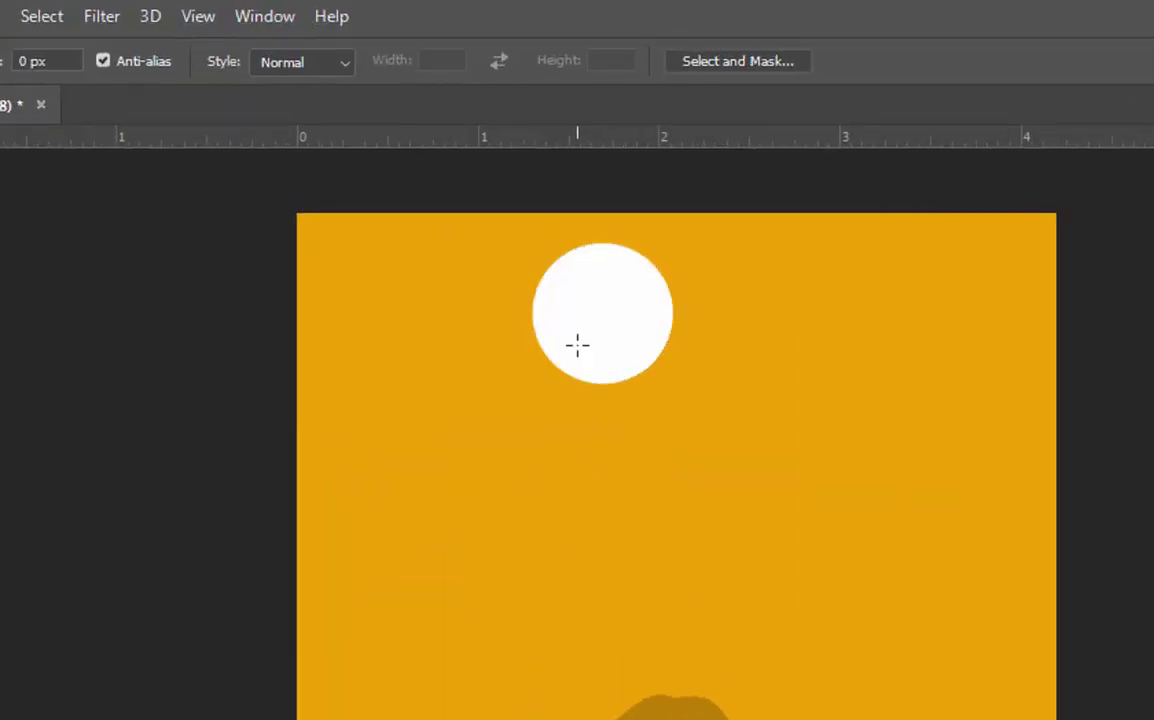
Step: Scale the white circle up to about 138% with Free Transform
key(ctrl+t)
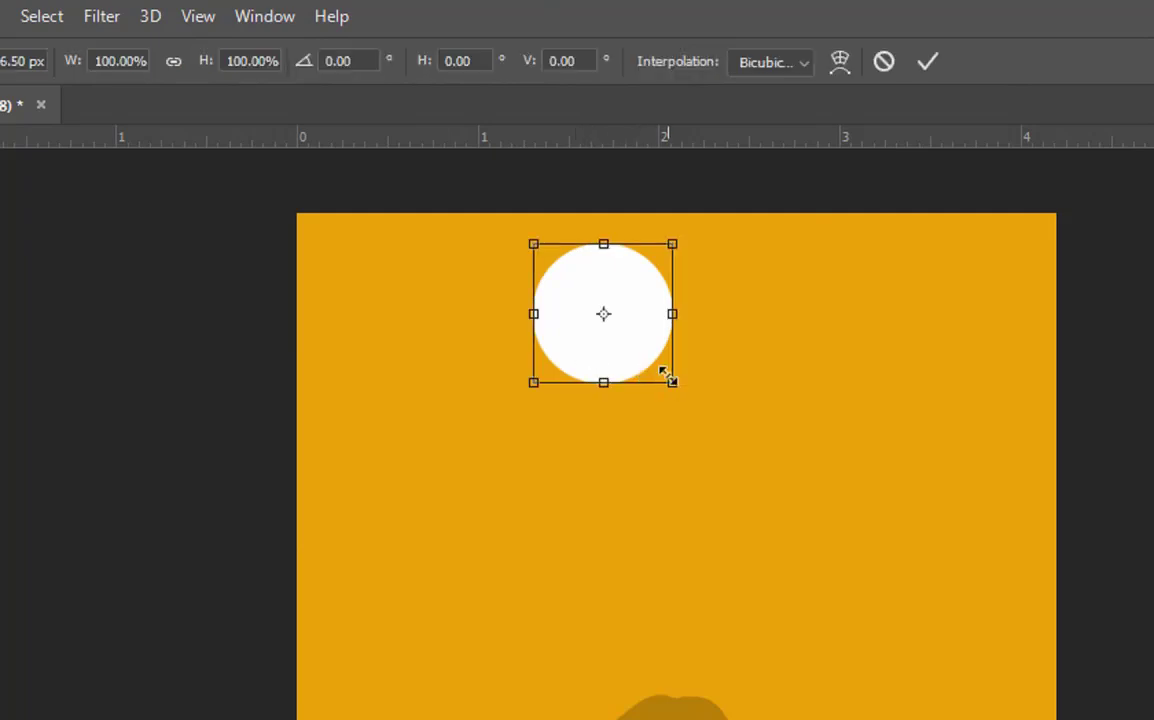
mouse_move(668, 377)
mouse_down()
mouse_move(700, 407)
mouse_move(738, 413)
mouse_move(734, 401)
mouse_up()
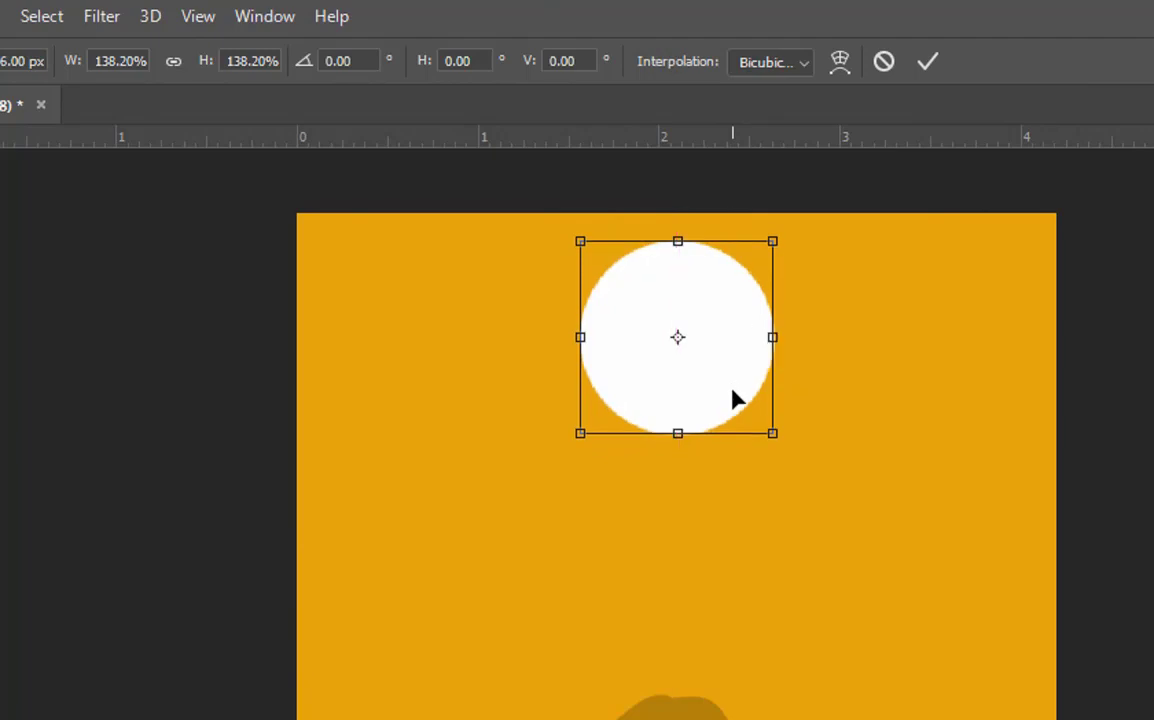
key(Return)
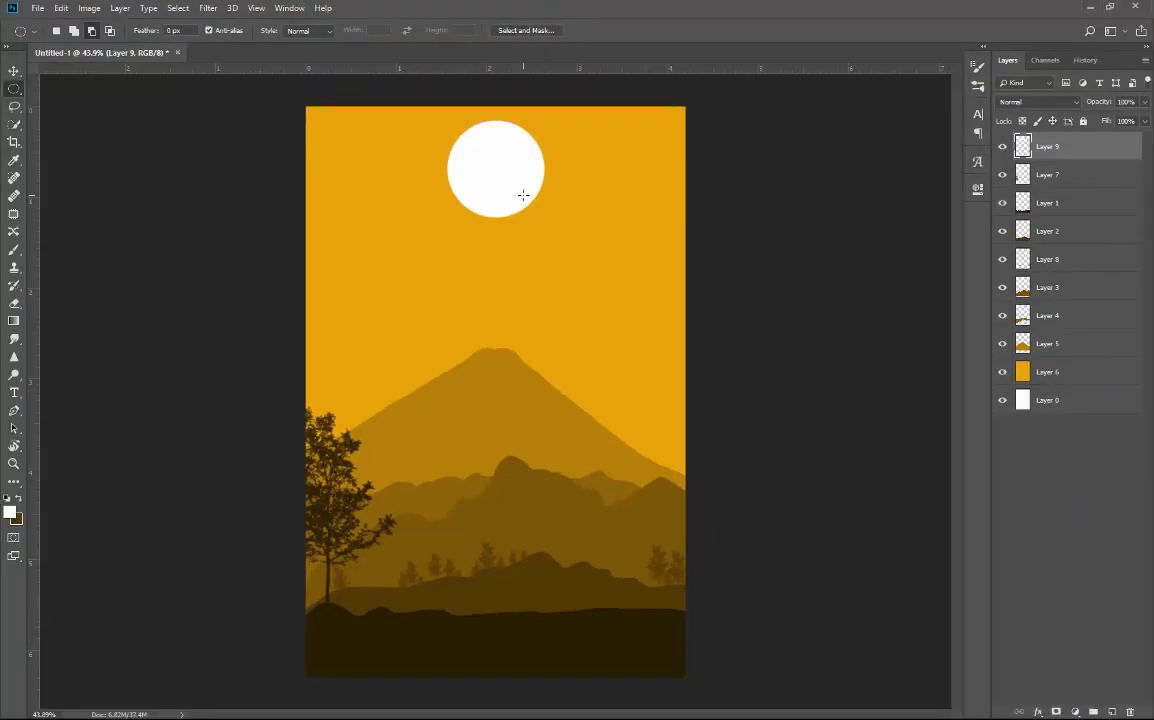
key(ctrl+minus)
key(ctrl+minus)
key(ctrl+plus)
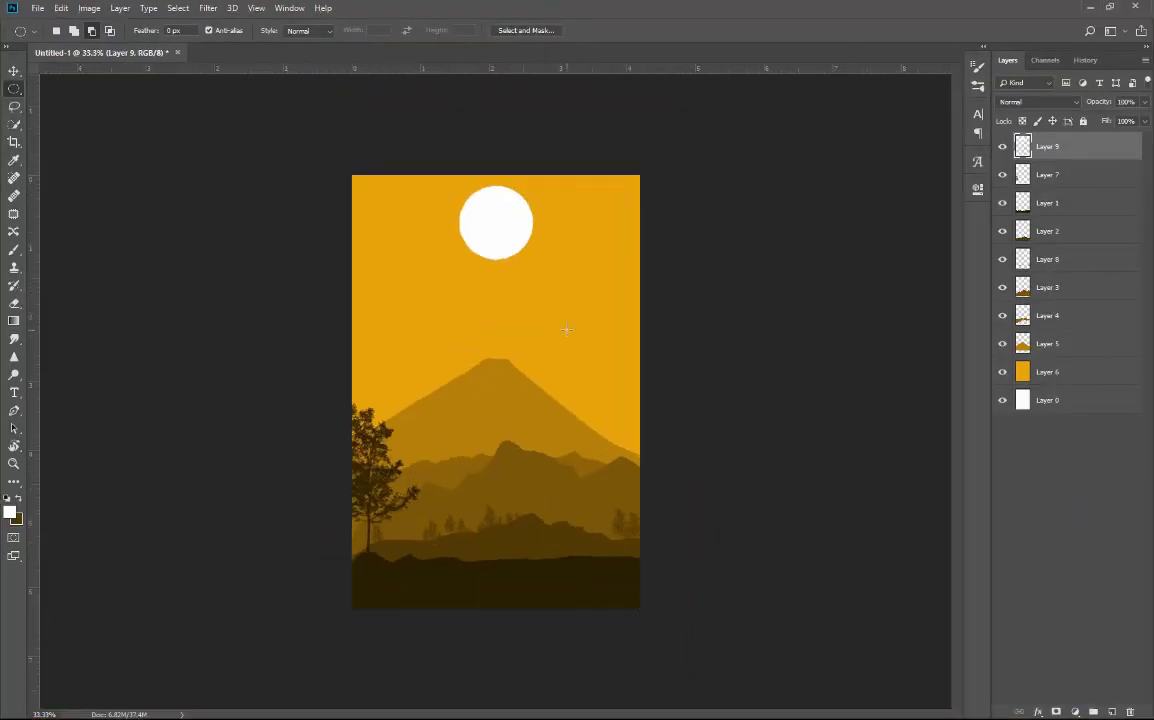
Step: Open sky-space-moon-astronomy-47367.jpg from the Downloads folder
click(37, 8)
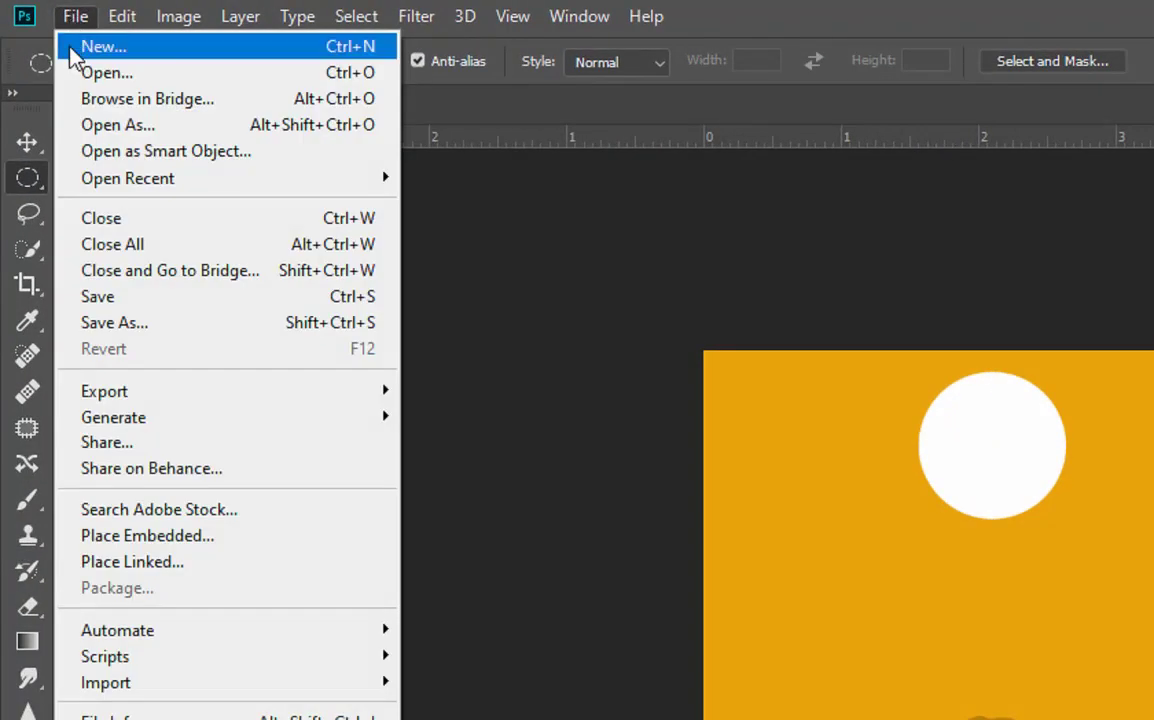
click(84, 72)
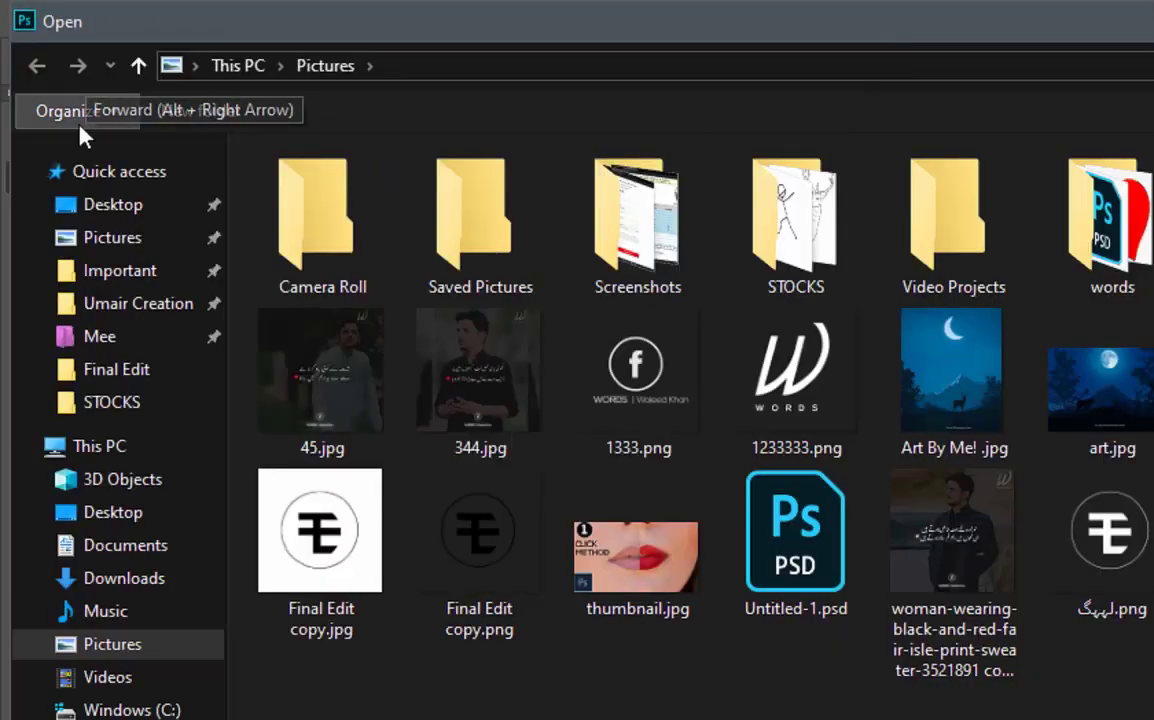
click(88, 580)
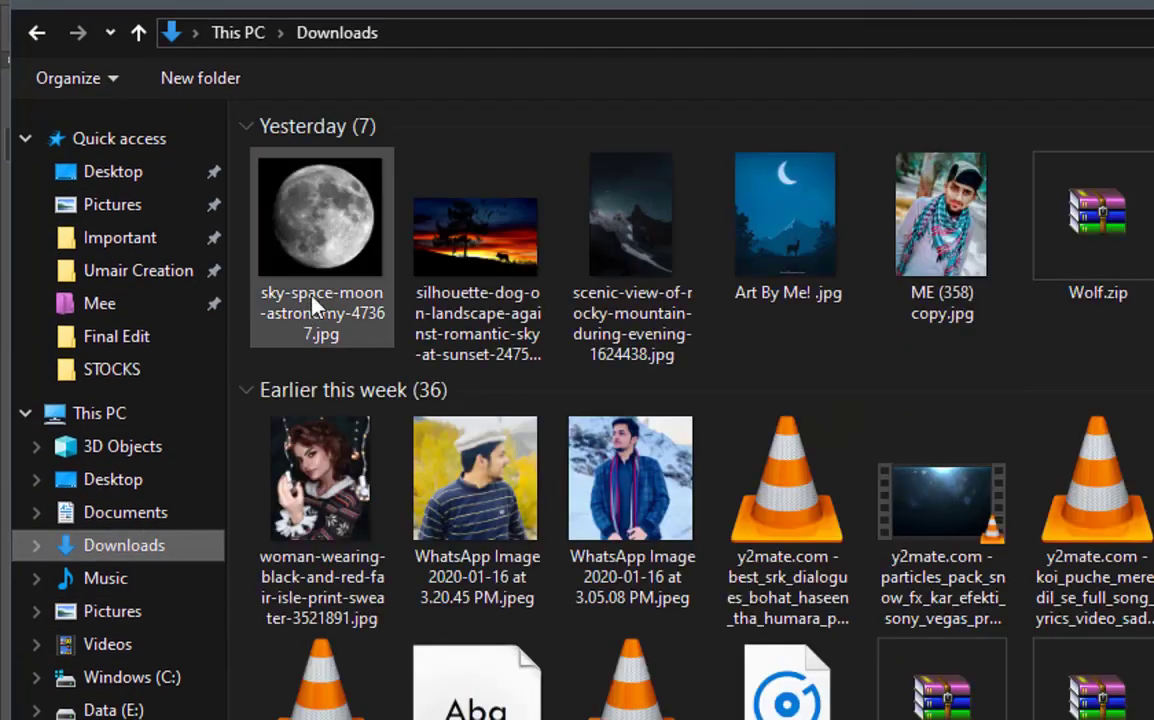
double_click(326, 250)
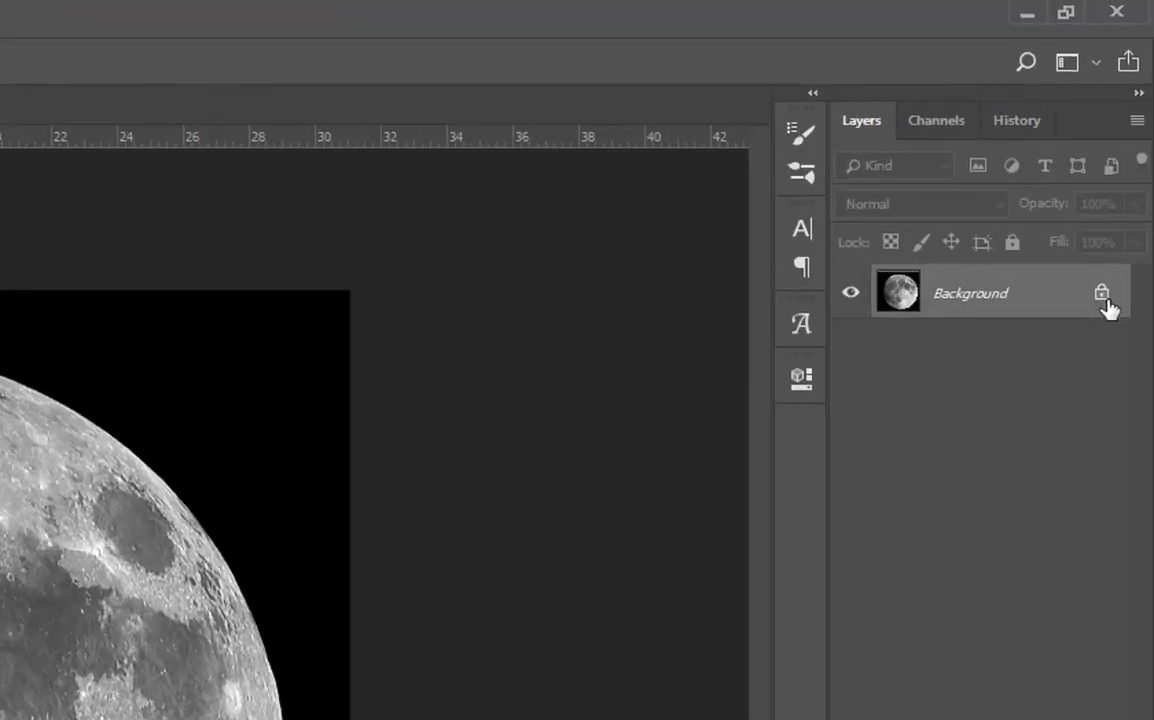
Step: Unlock the moon layer, delete the black sky via Color Range at fuzziness 0, then undo
click(1128, 147)
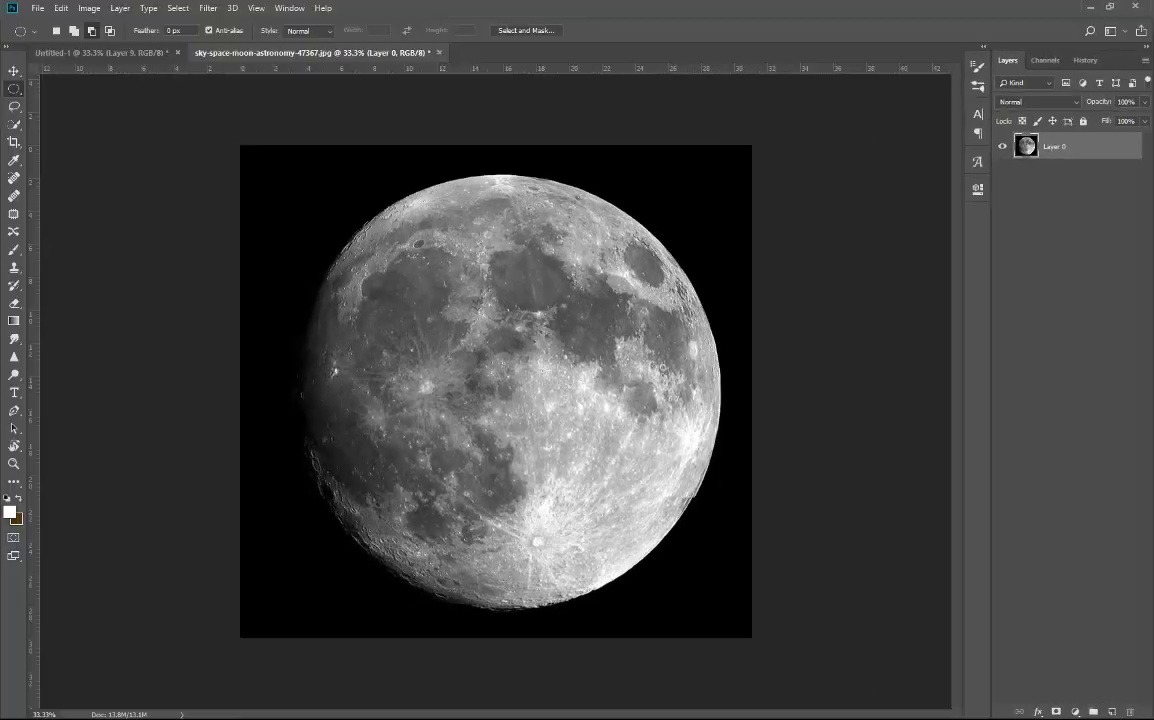
click(177, 8)
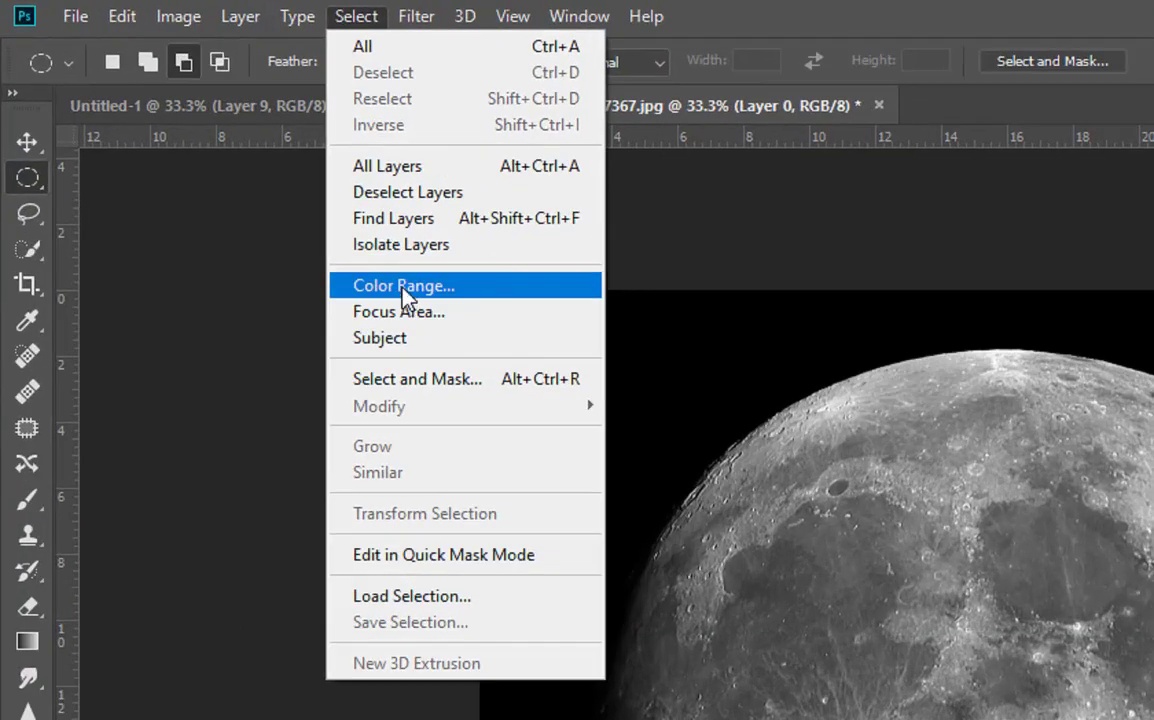
click(197, 144)
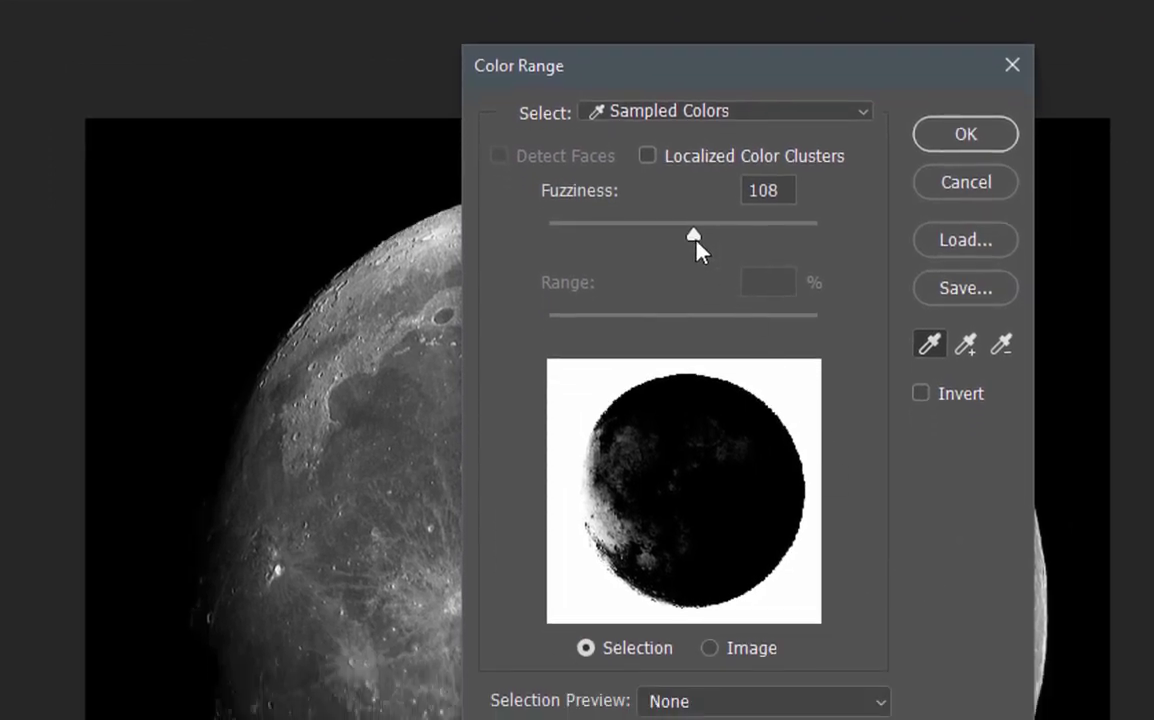
drag(697, 250, 540, 257)
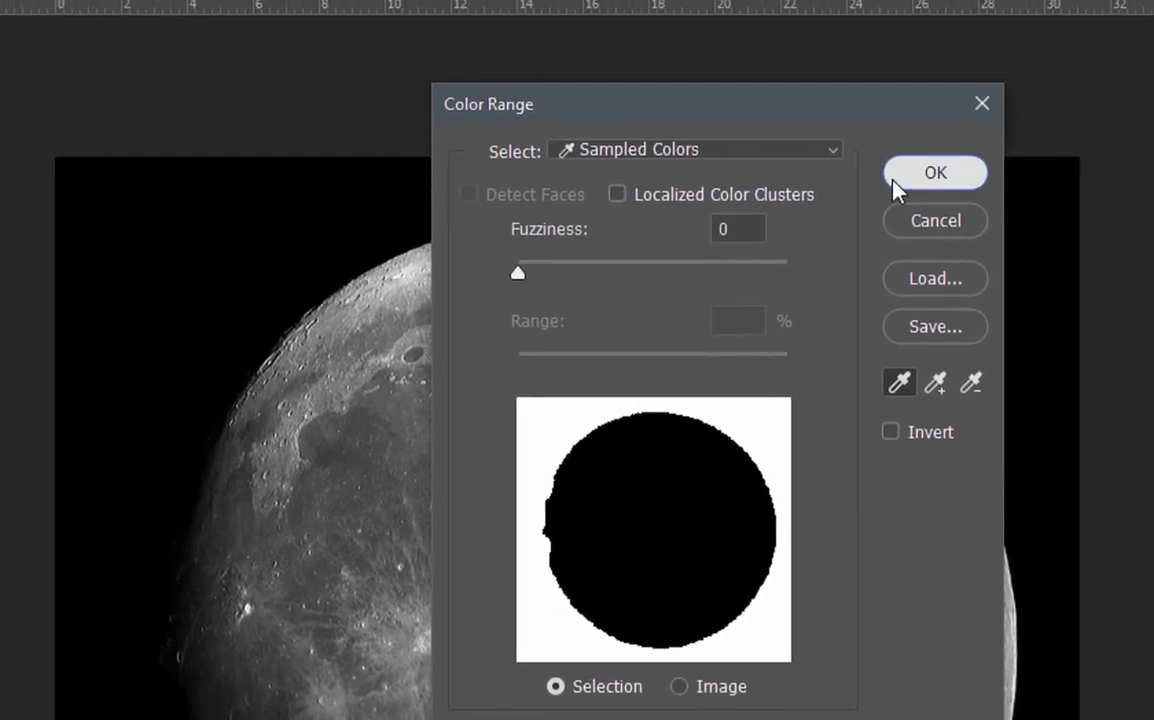
click(965, 134)
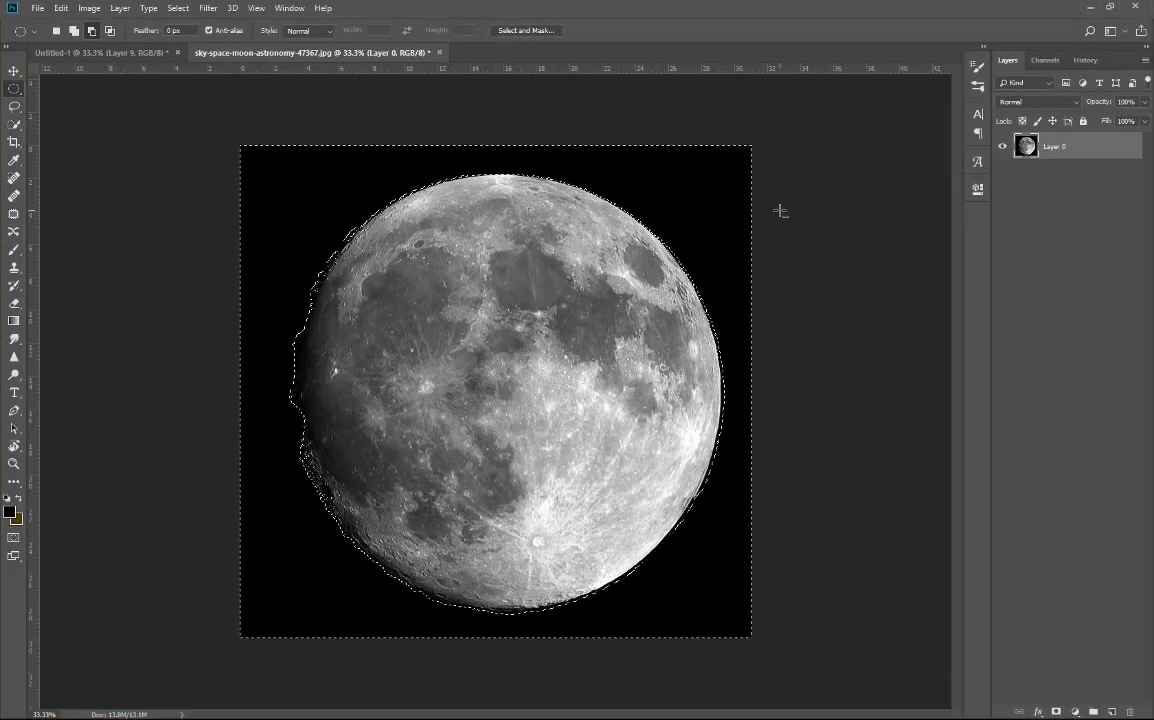
key(Delete)
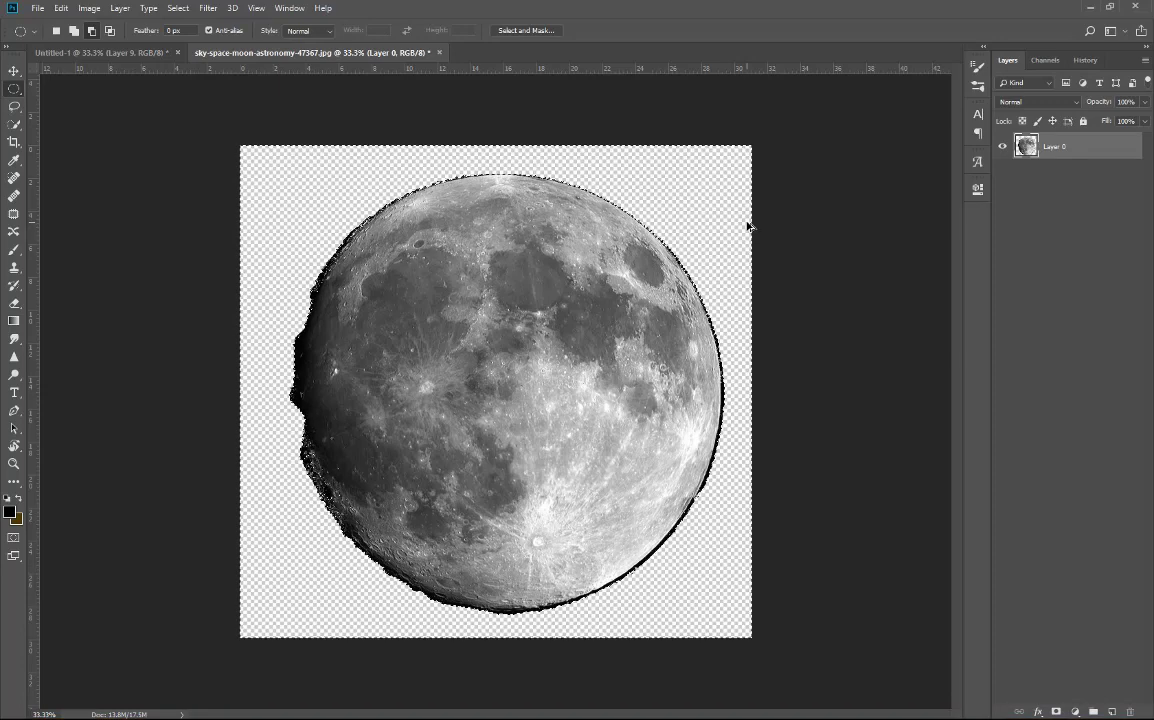
key(ctrl+alt+z)
key(ctrl+alt+z)
key(ctrl+alt+z)
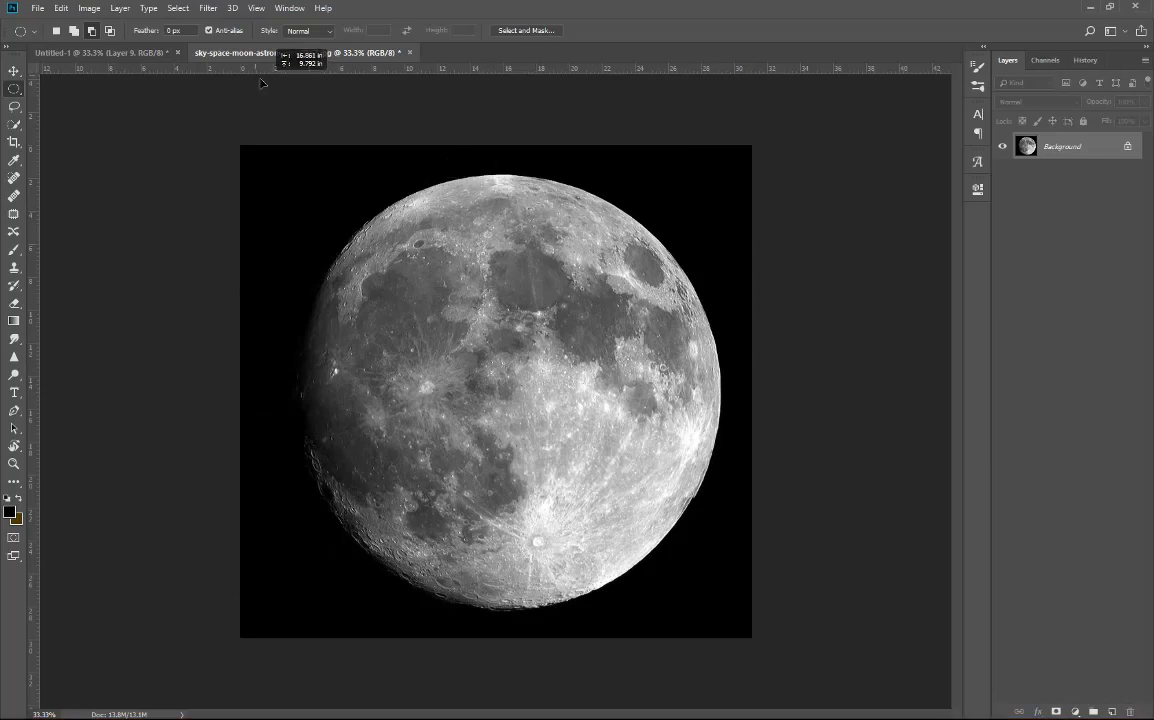
Step: Copy the moon into the landscape and scale it to about 17%, centred near the top
drag(125, 38, 530, 268)
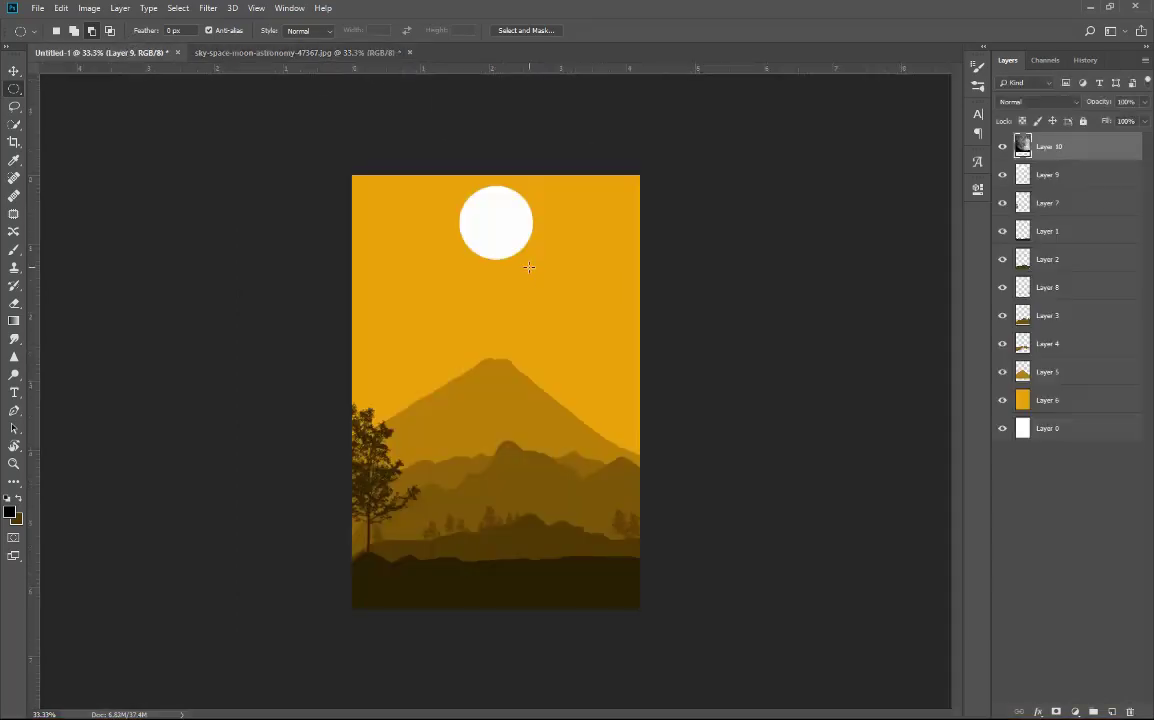
key(ctrl+t)
key(ctrl+minus)
key(ctrl+minus)
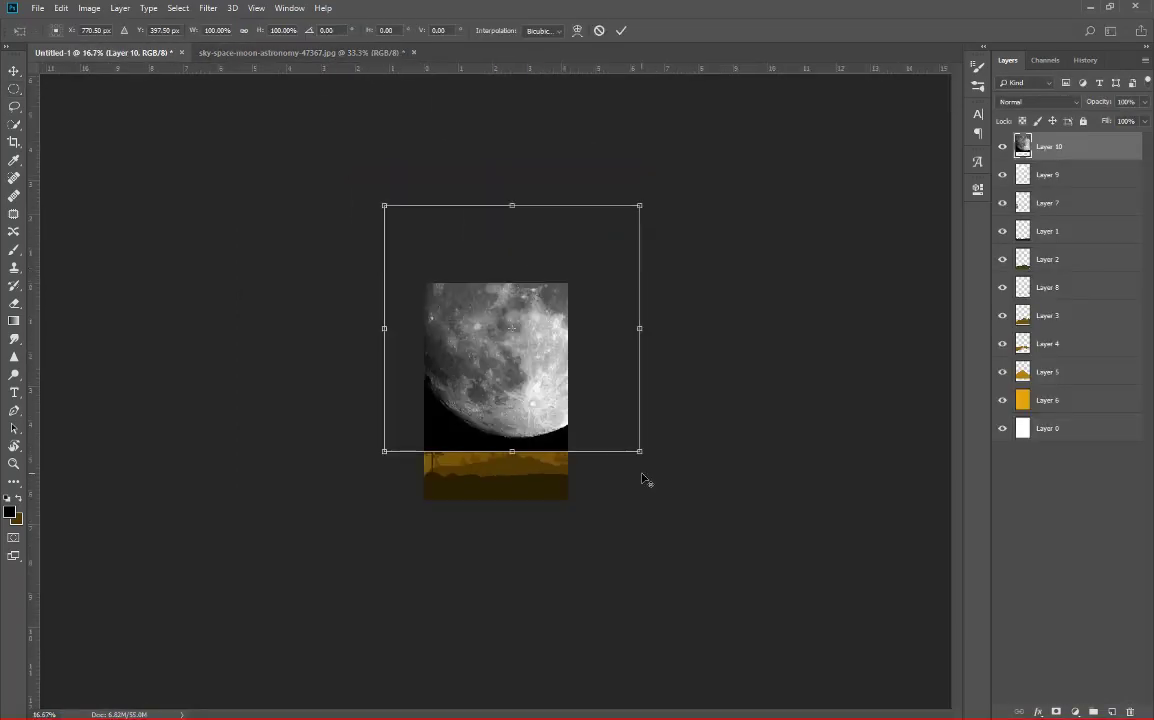
drag(635, 451, 551, 364)
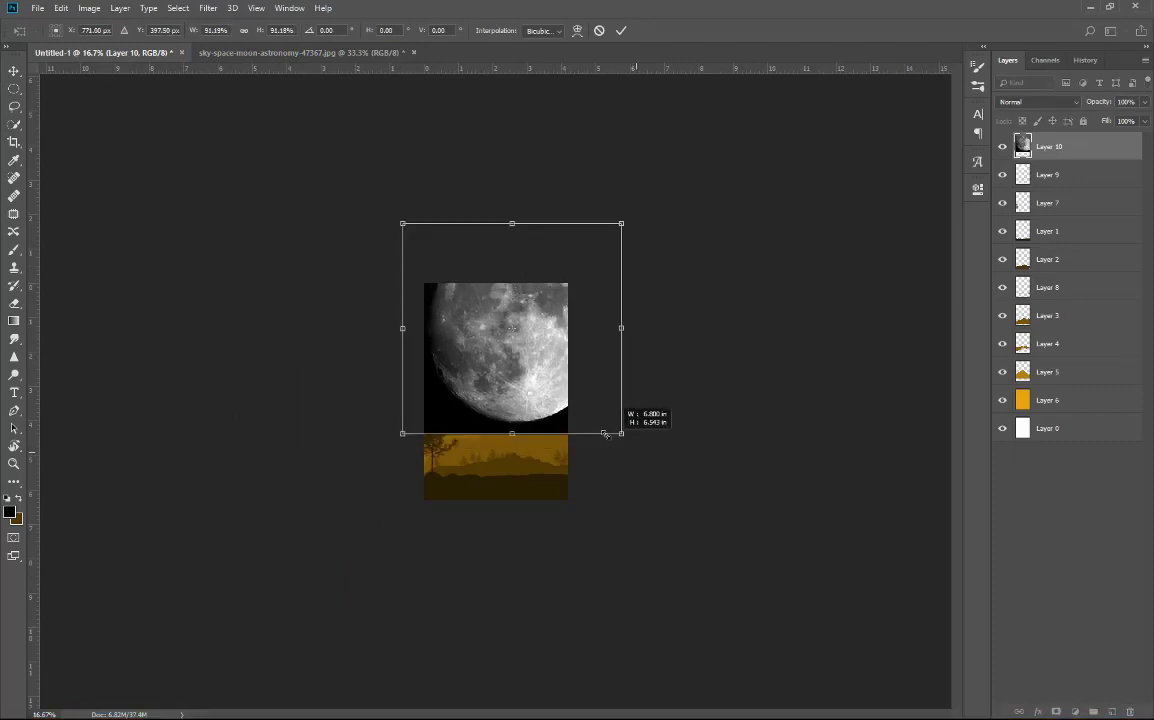
key(ctrl+plus)
key(ctrl+plus)
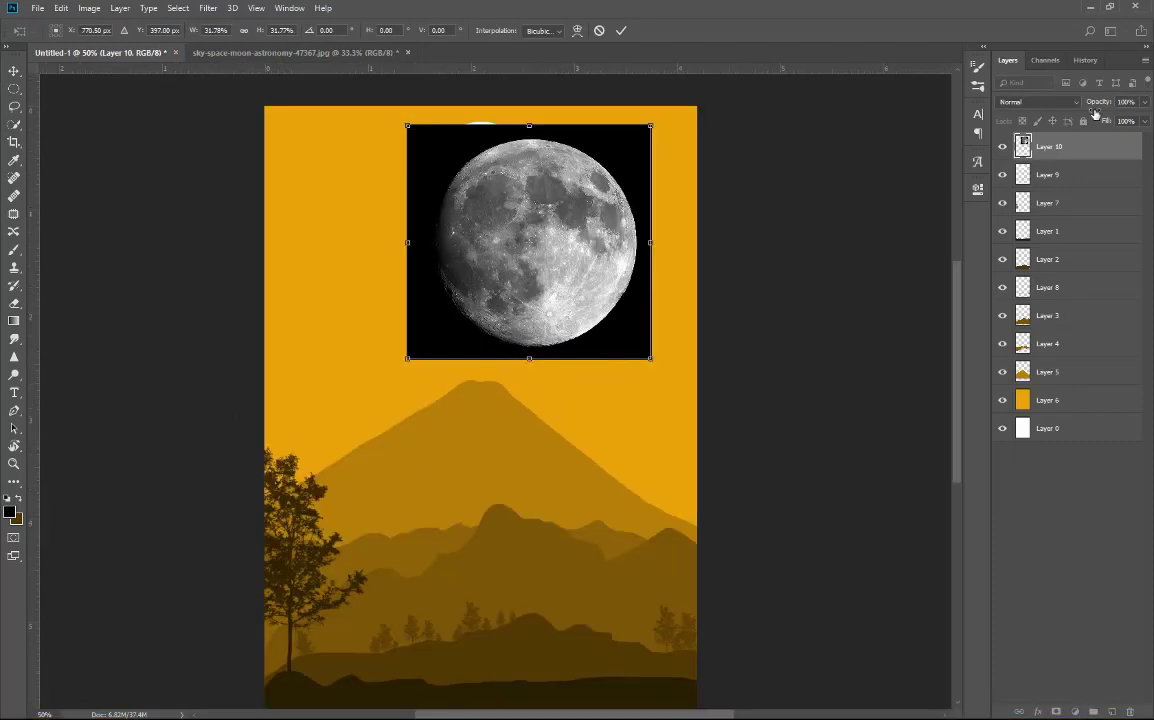
drag(1081, 104, 1058, 104)
drag(528, 229, 512, 177)
mouse_move(602, 301)
mouse_down()
mouse_move(521, 210)
mouse_move(531, 178)
mouse_move(517, 192)
mouse_move(556, 235)
mouse_up()
scroll(521, 208, up, 2)
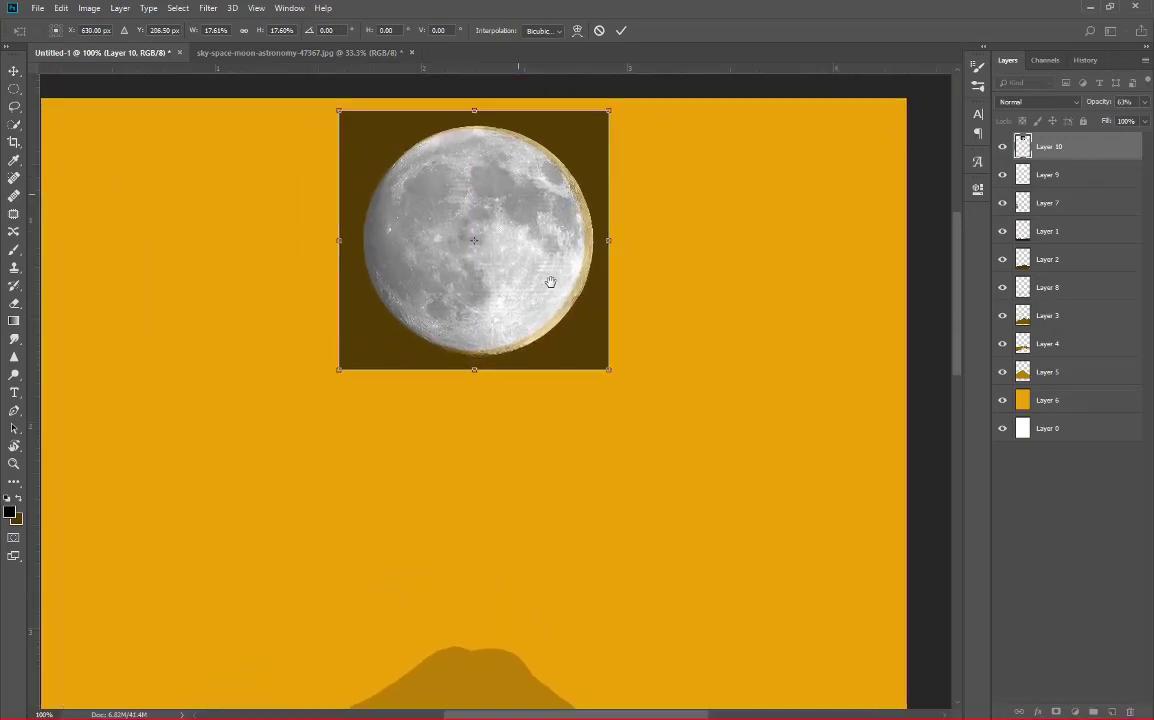
drag(604, 366, 561, 327)
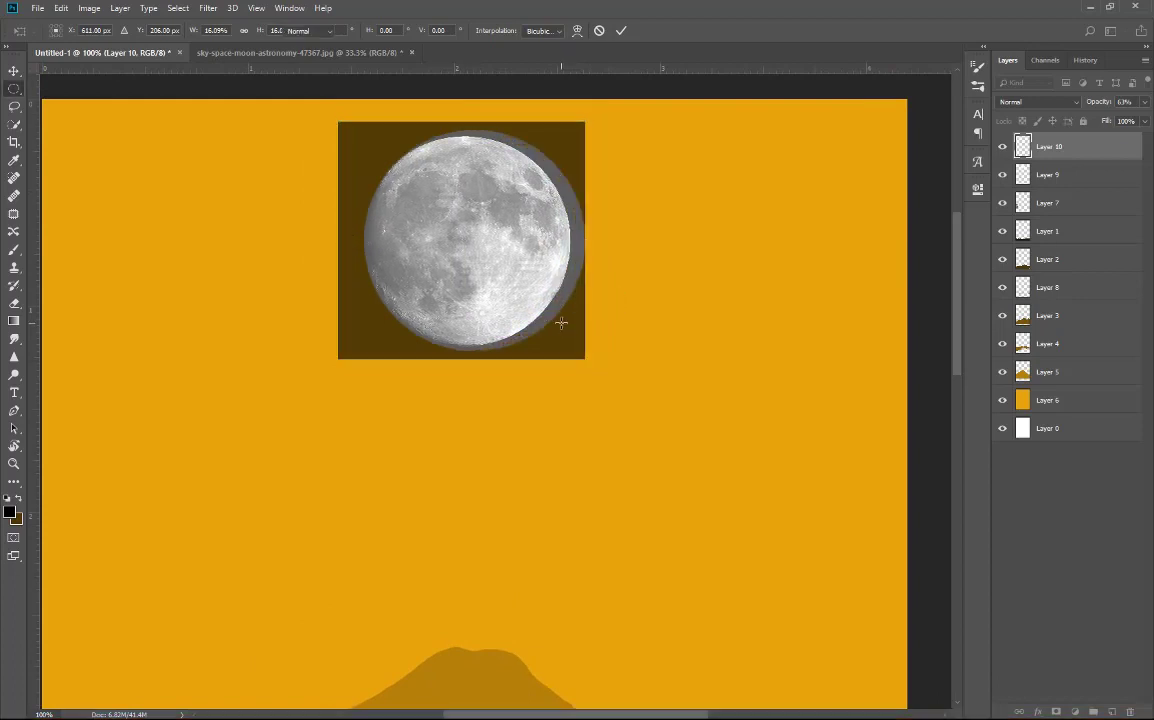
click(1052, 178)
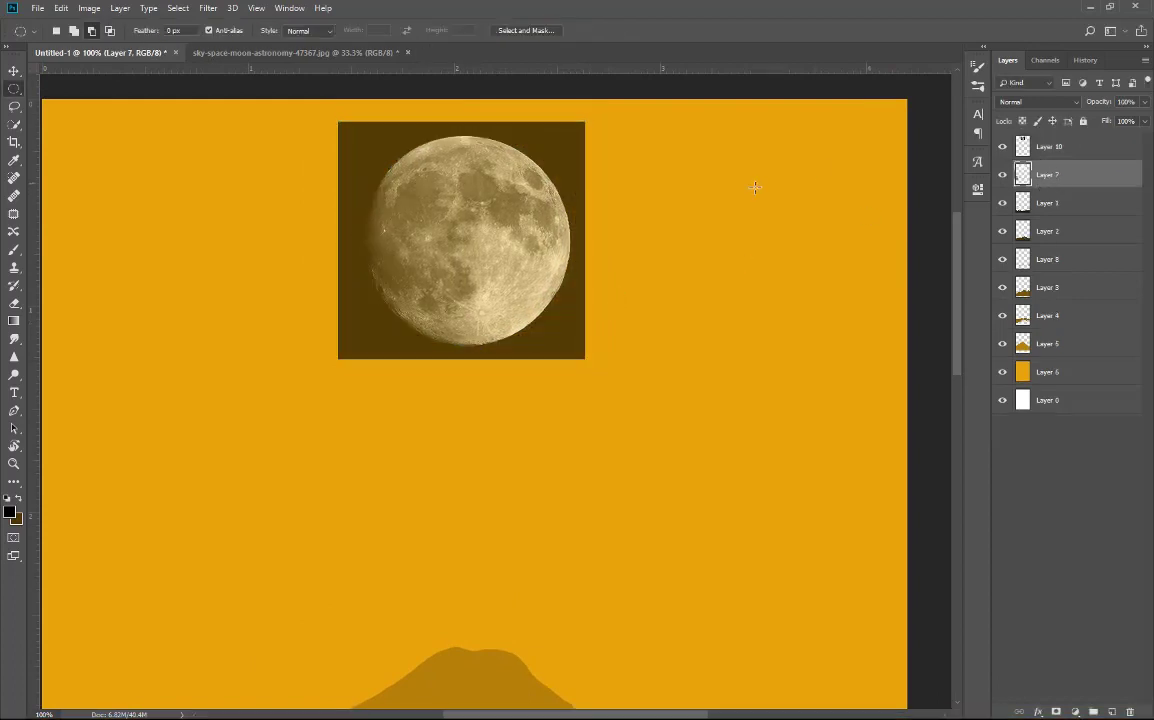
Step: Set the moon layer's blend mode to Screen at 100% opacity
click(1048, 148)
click(1038, 101)
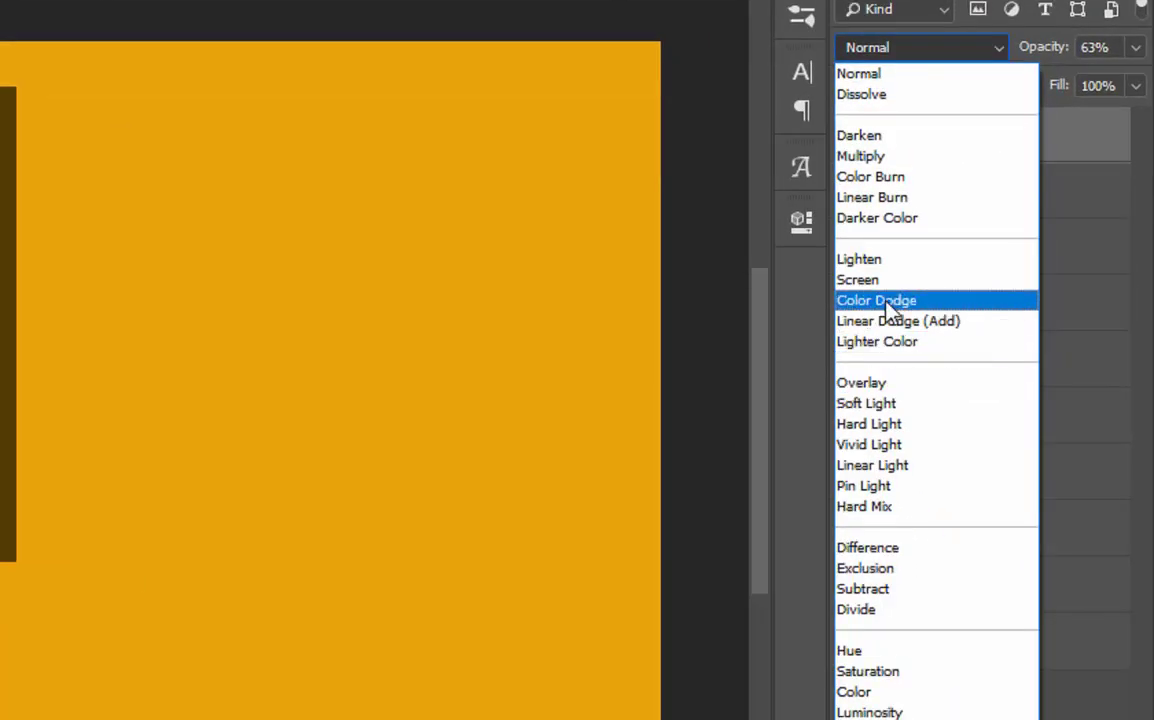
click(862, 280)
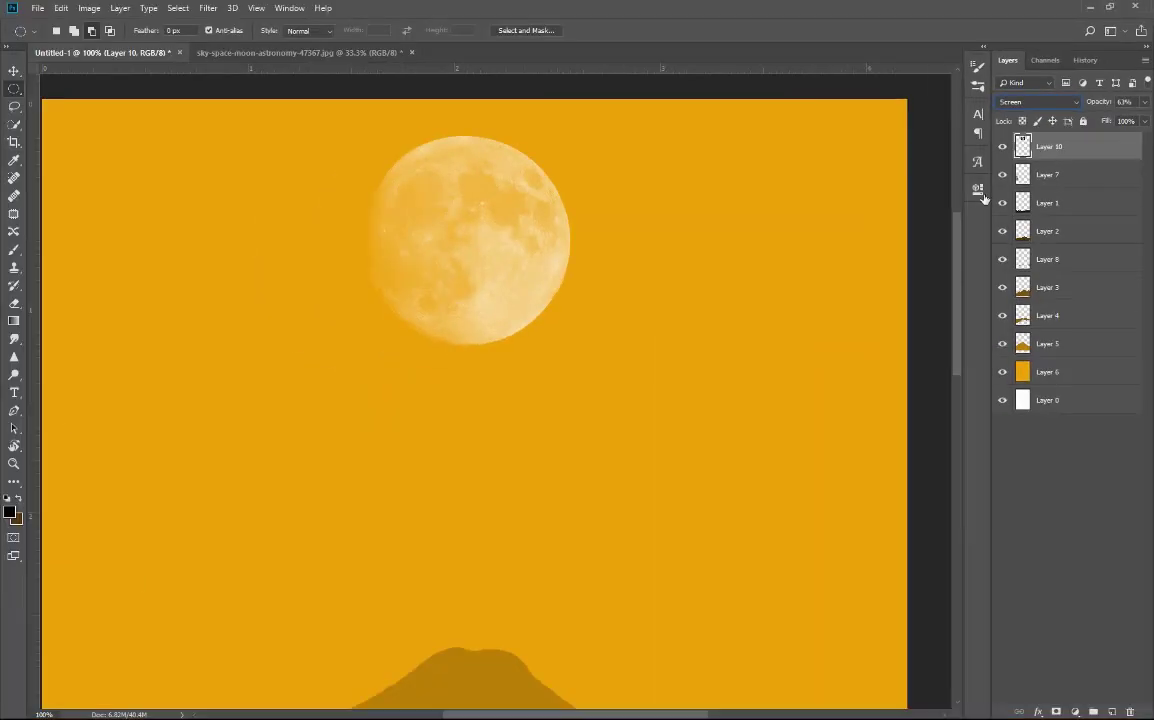
click(1126, 102)
text(100)
key(Return)
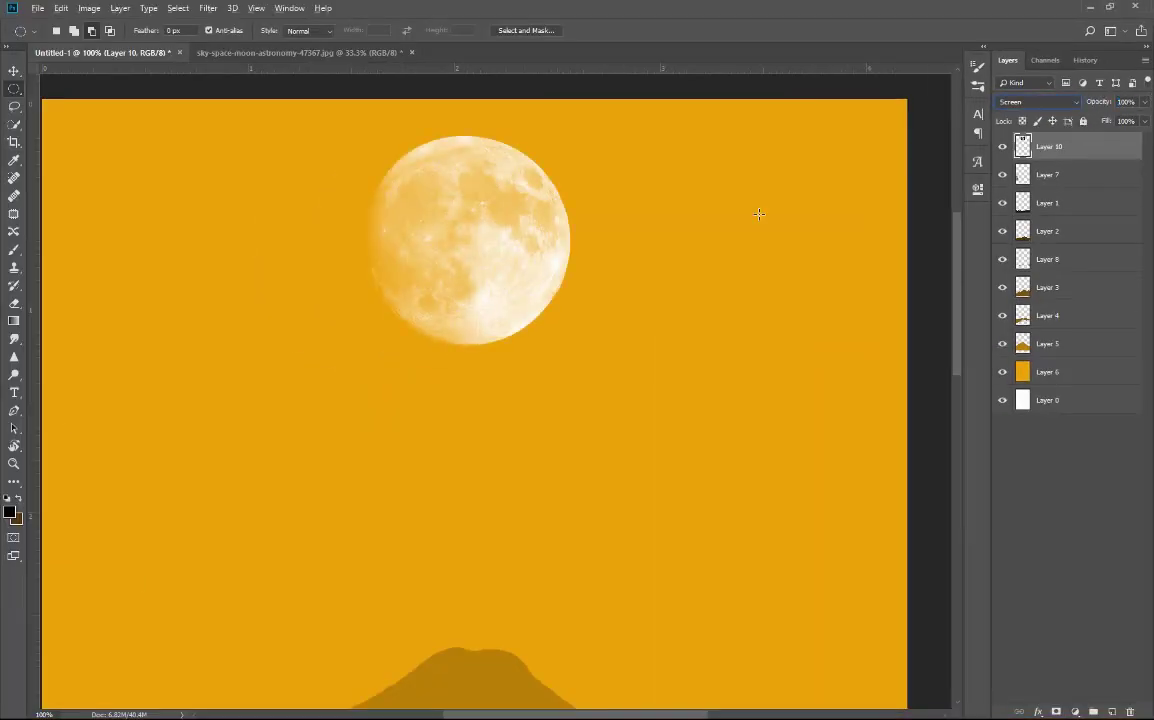
click(15, 107)
key(ctrl+minus)
key(ctrl+minus)
key(ctrl+minus)
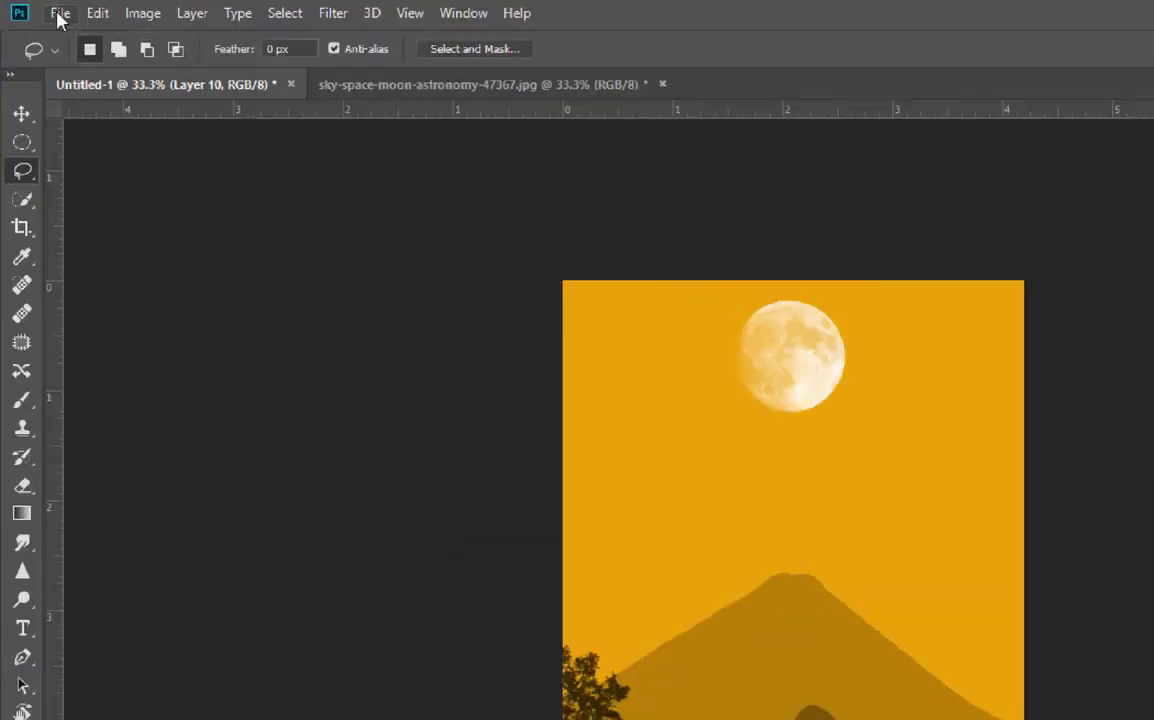
Step: Open how-to-draw-Barasingha-step-0.png from the Pictures/STOCKS folder
click(37, 9)
click(128, 72)
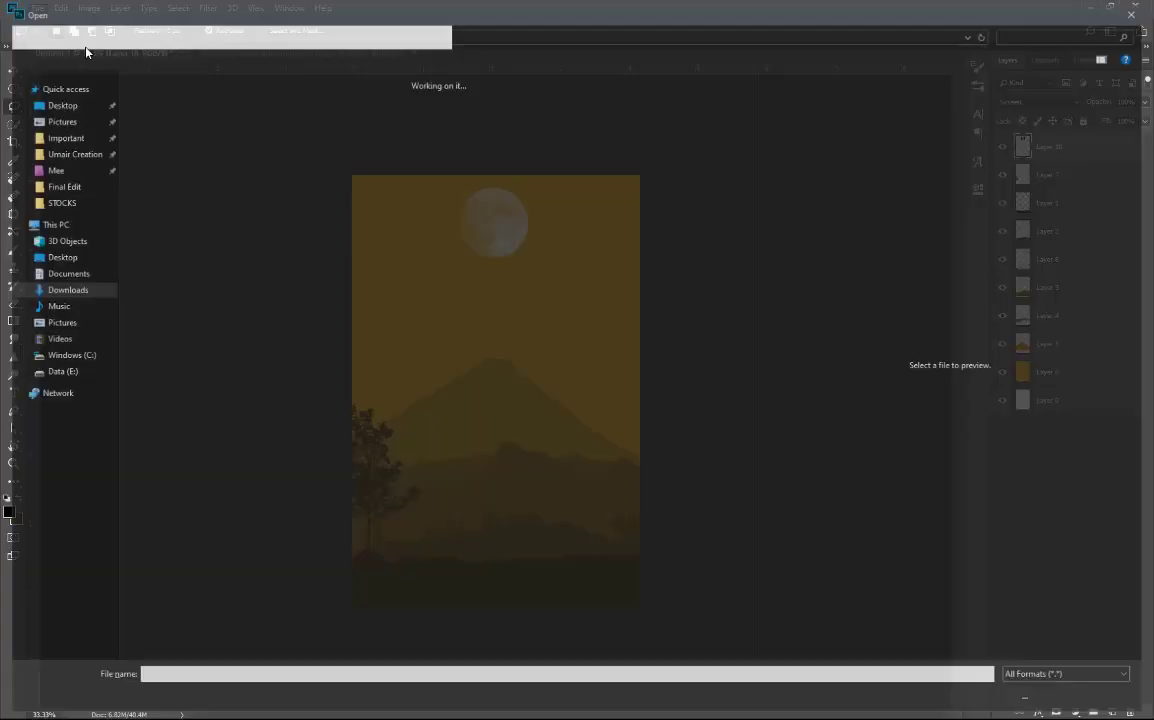
click(55, 305)
click(68, 276)
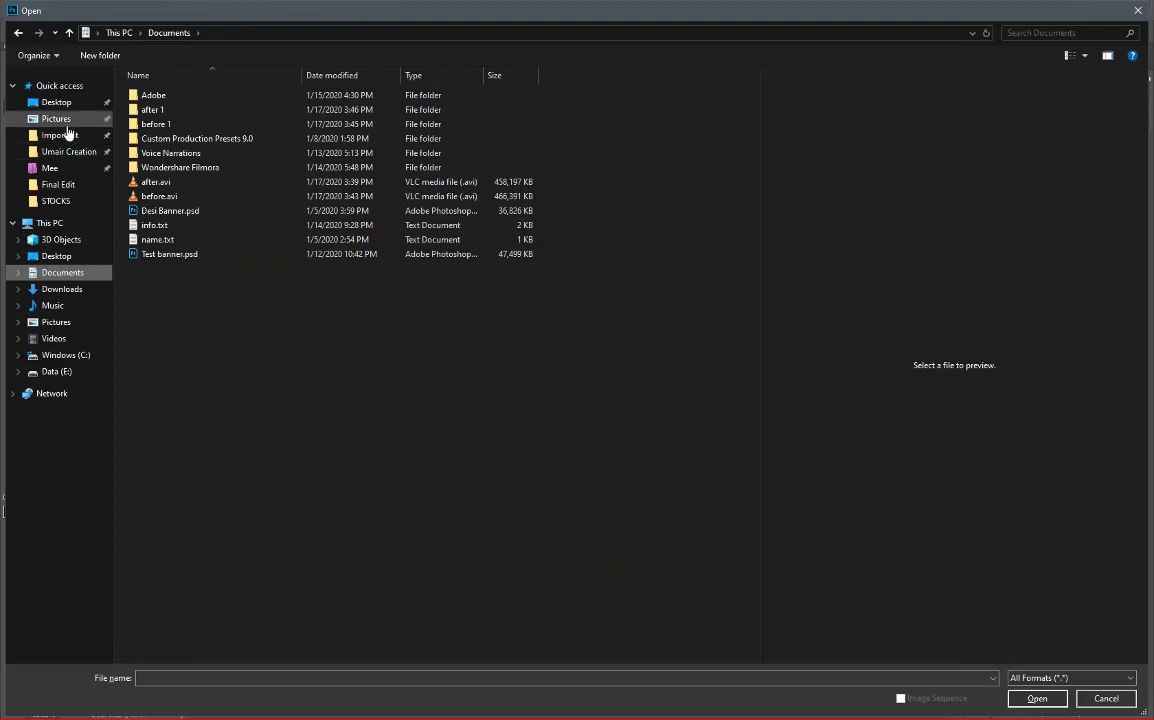
click(58, 119)
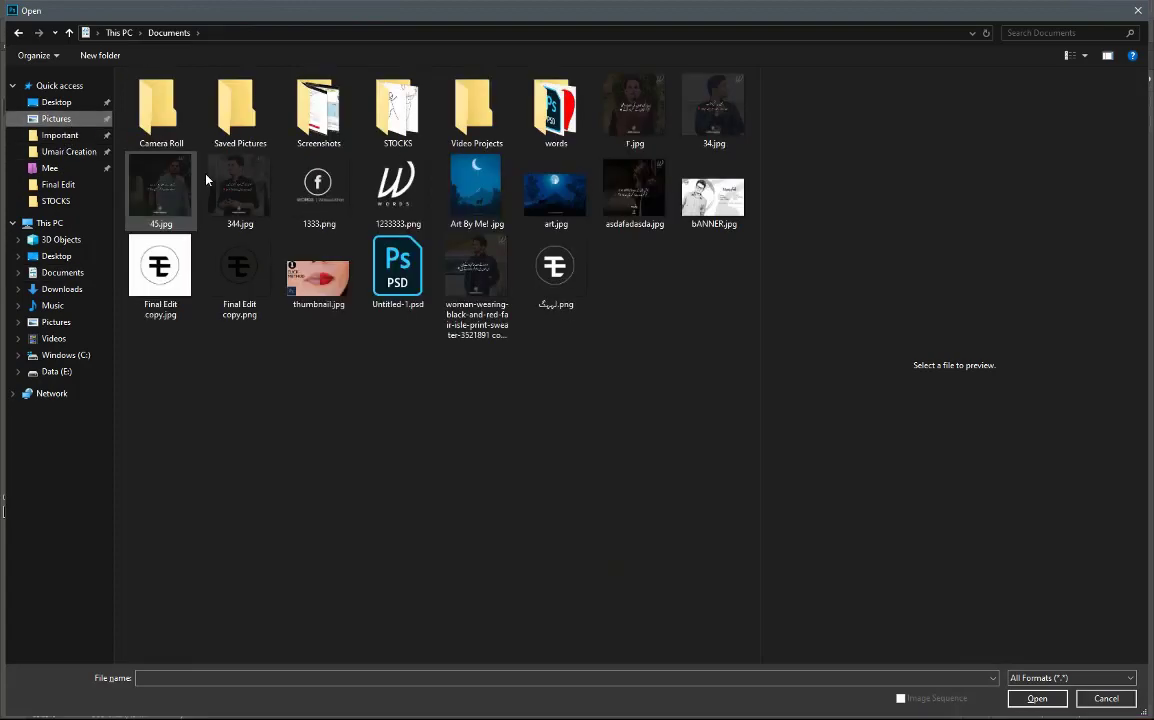
double_click(398, 110)
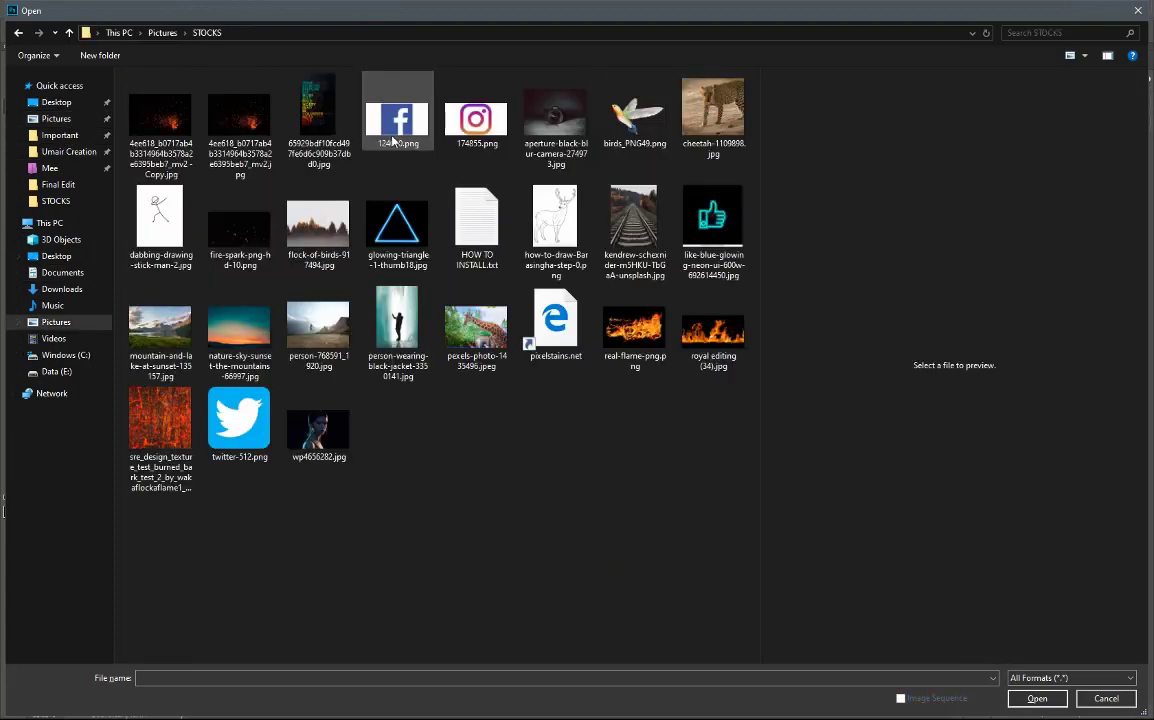
click(712, 118)
click(160, 222)
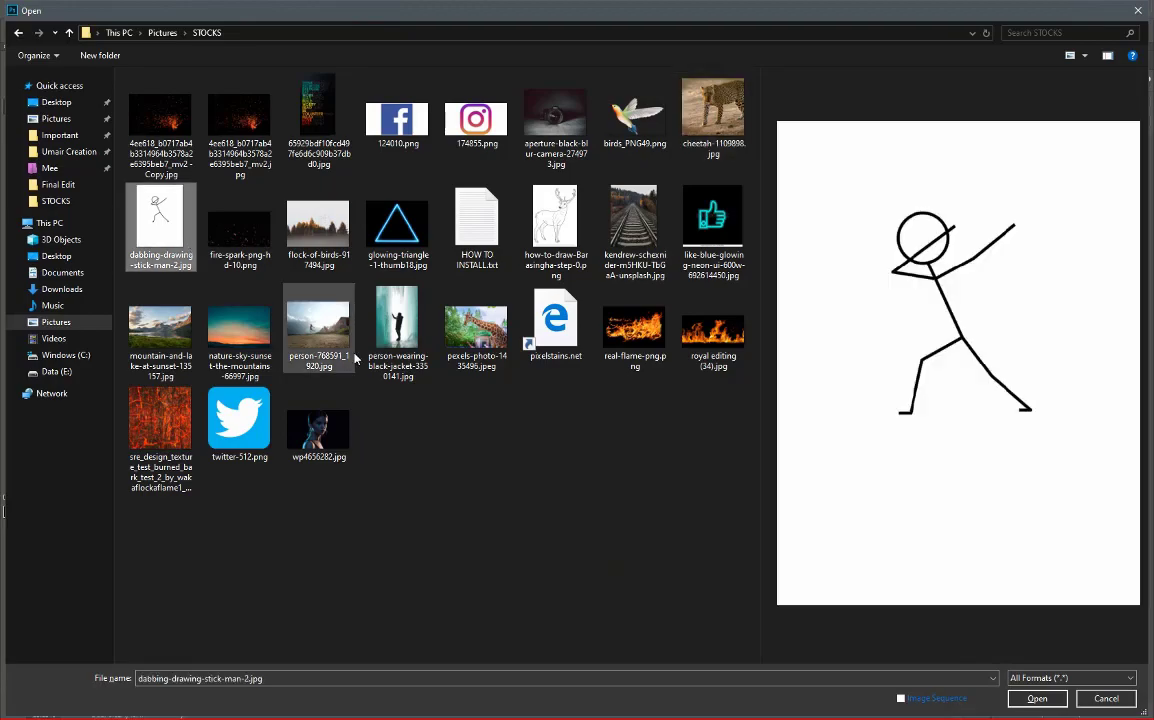
double_click(555, 222)
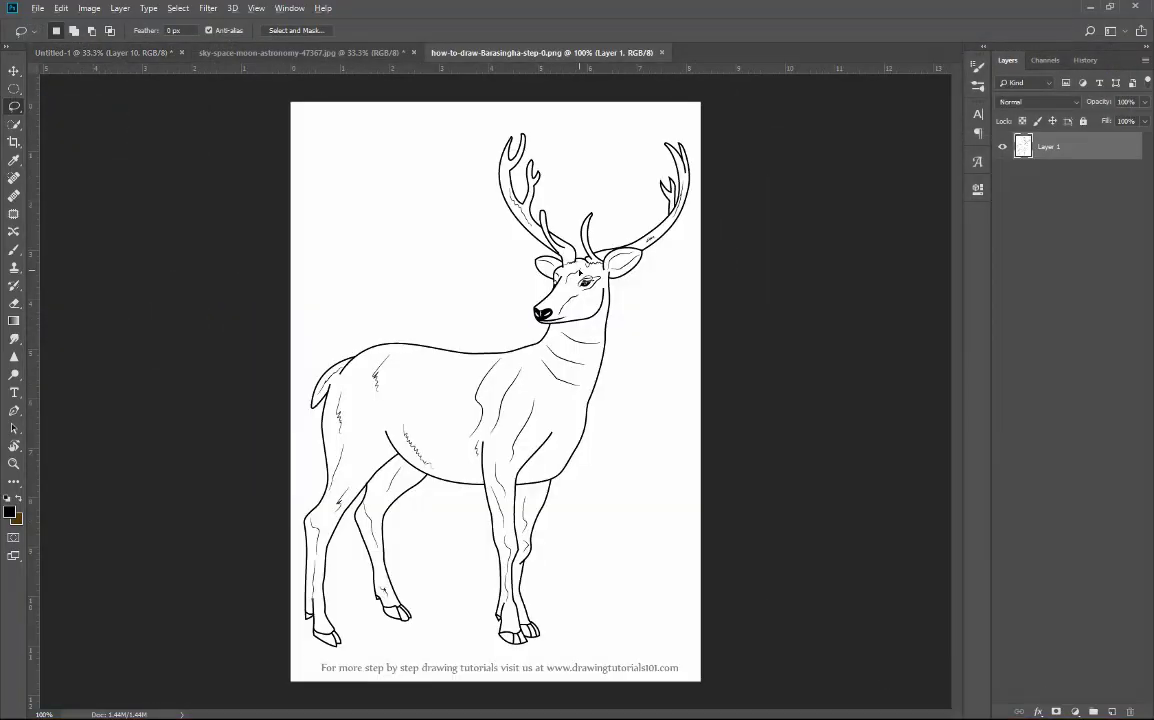
Step: Crop the deer drawing slightly
key(ctrl+minus)
key(ctrl+plus)
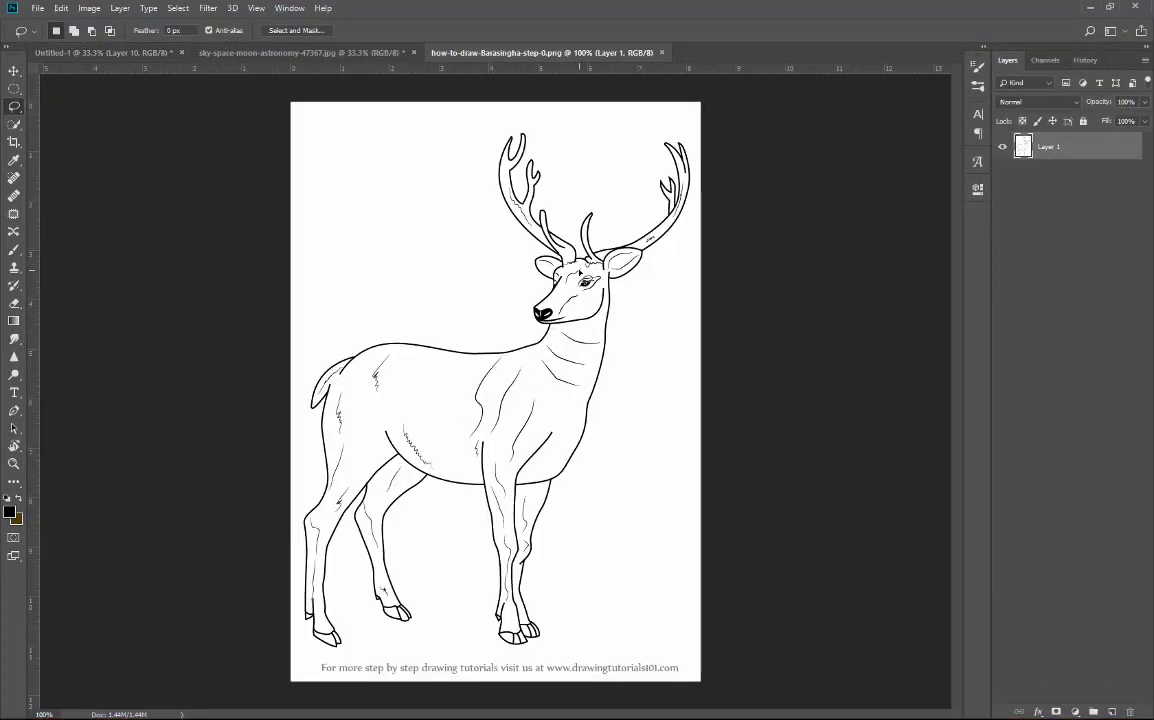
key(c)
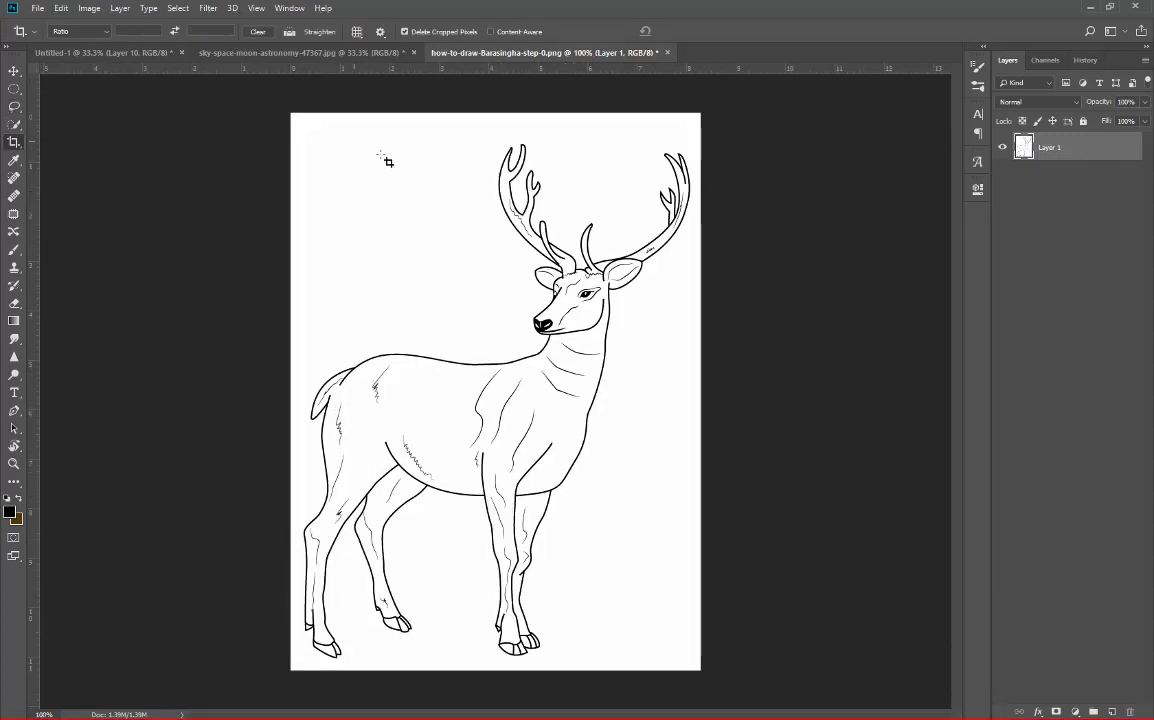
click(178, 8)
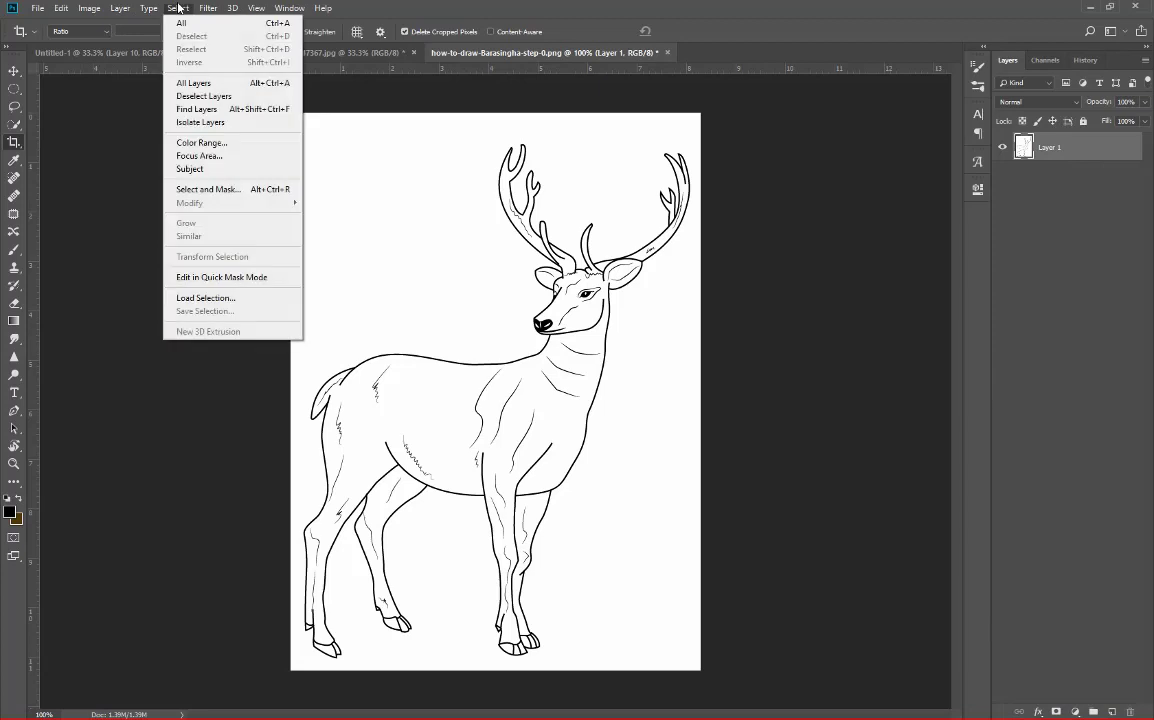
click(89, 8)
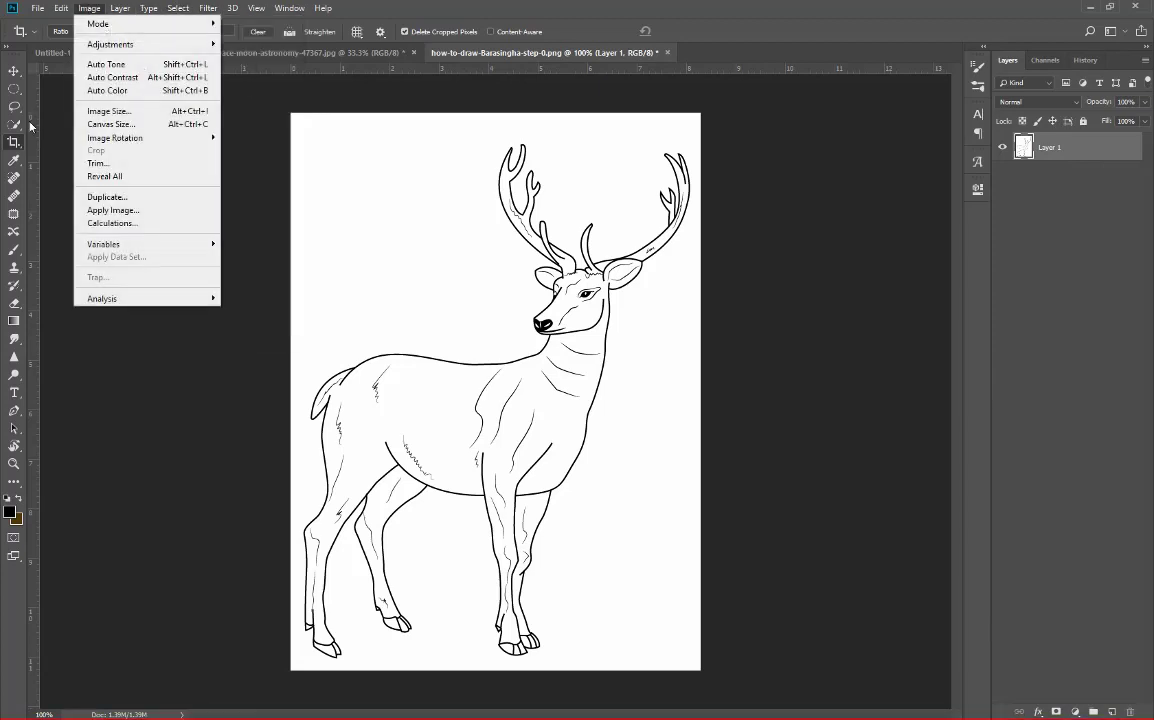
Step: Erase the white background with the Magic Eraser and invert the deer into a black silhouette
click(14, 249)
click(14, 303)
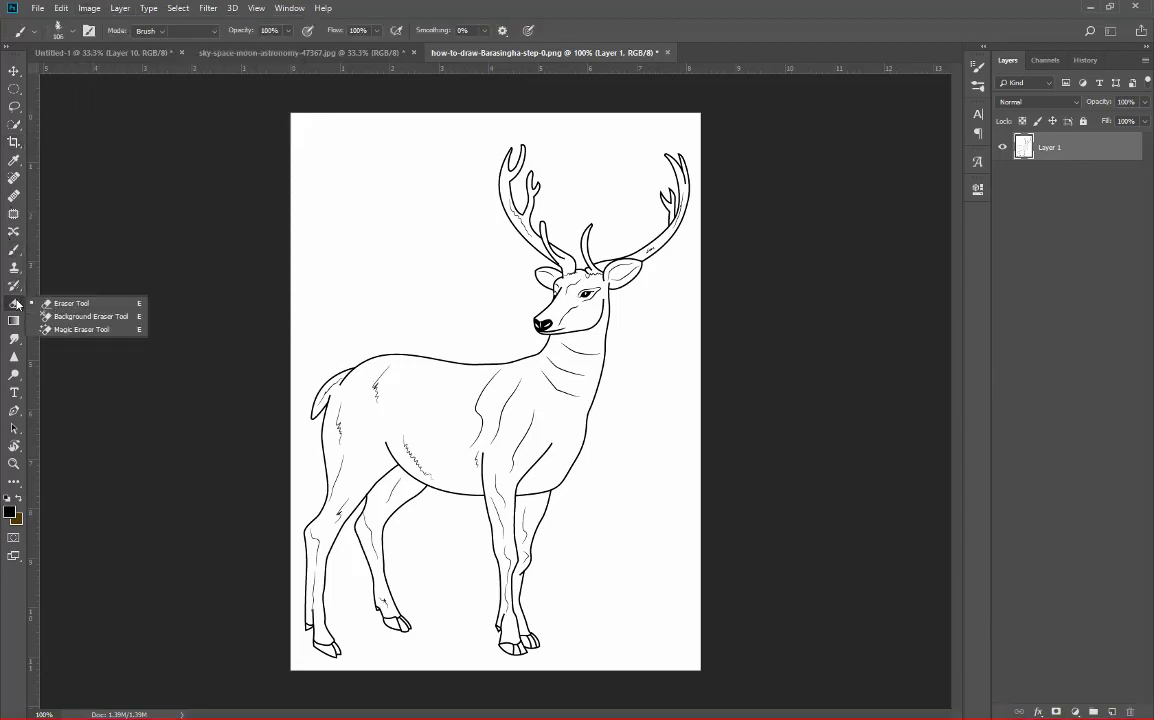
click(62, 332)
click(365, 268)
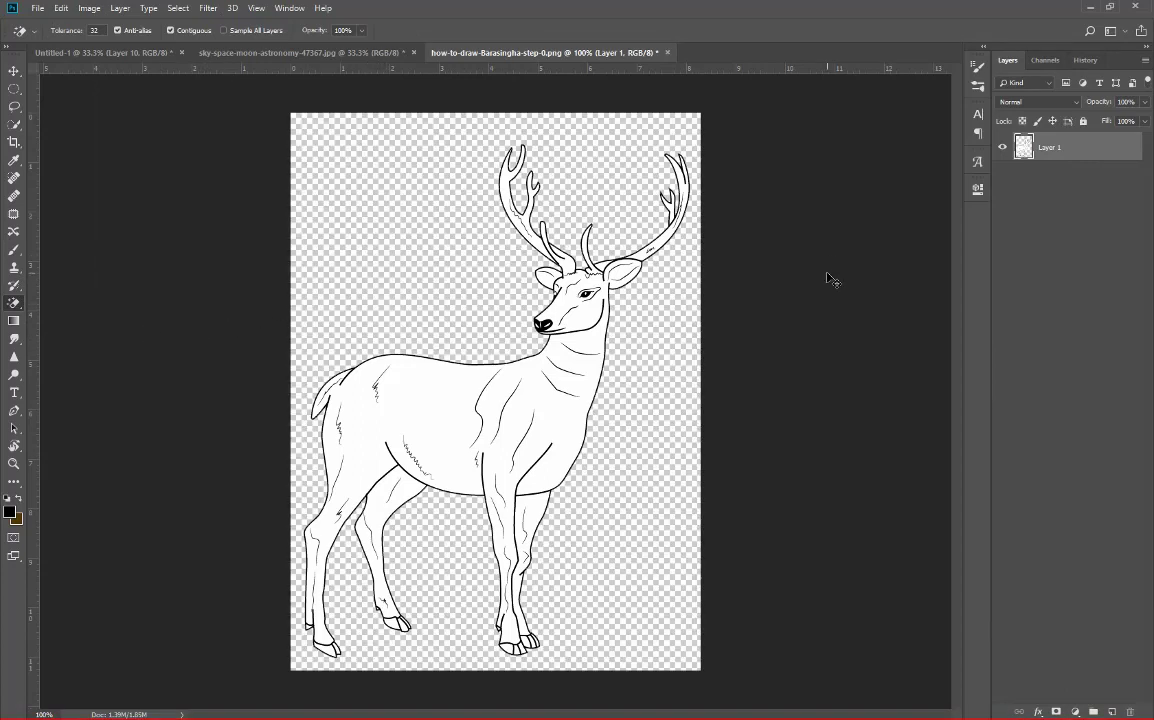
key(ctrl+i)
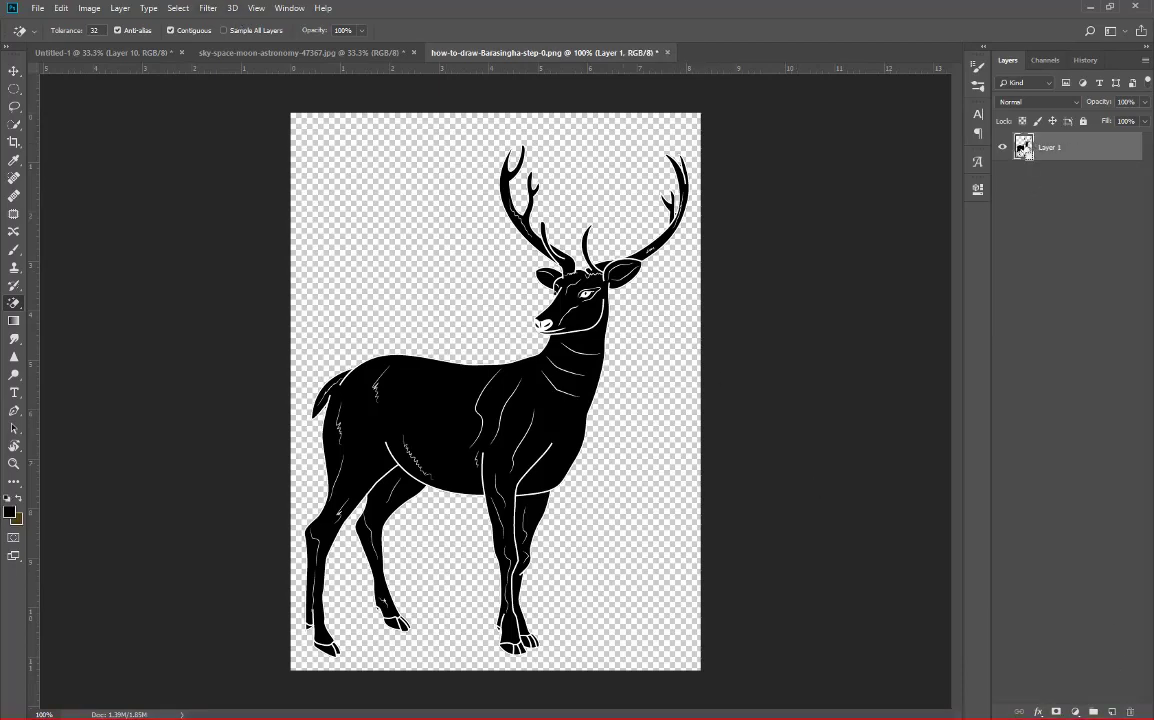
ctrl+click(1024, 148)
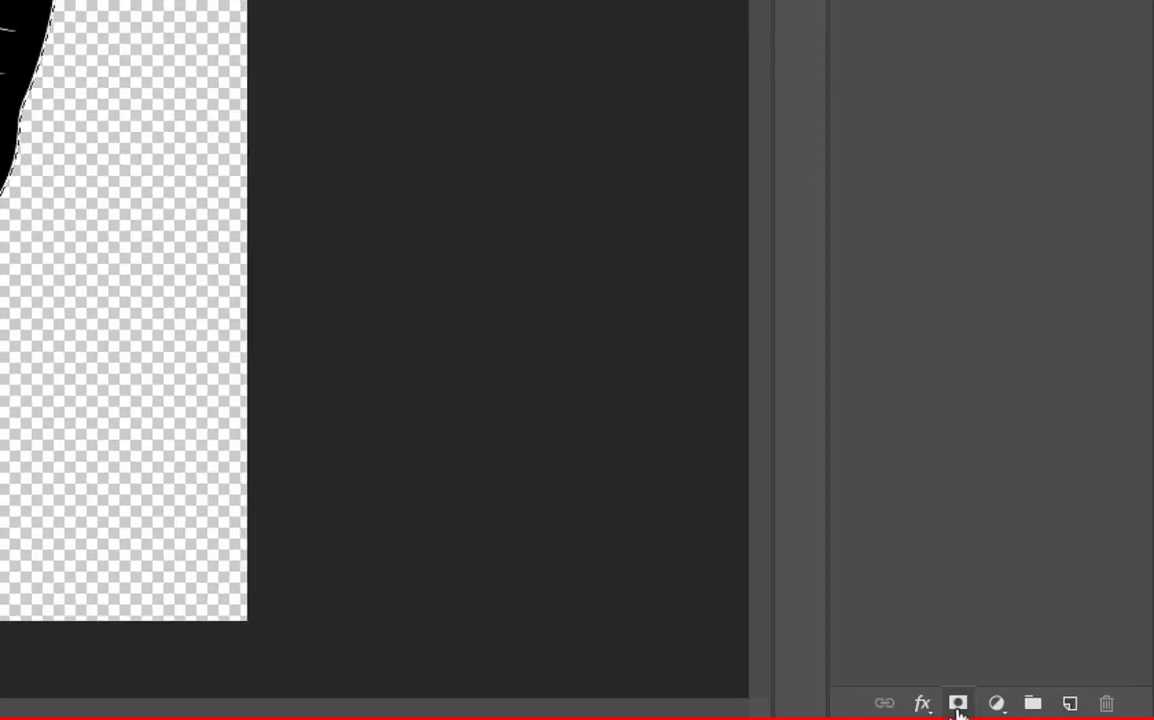
Step: Mask the deer, run the Minimum filter at radius 2, and apply the mask into Layer 1
click(957, 704)
click(207, 8)
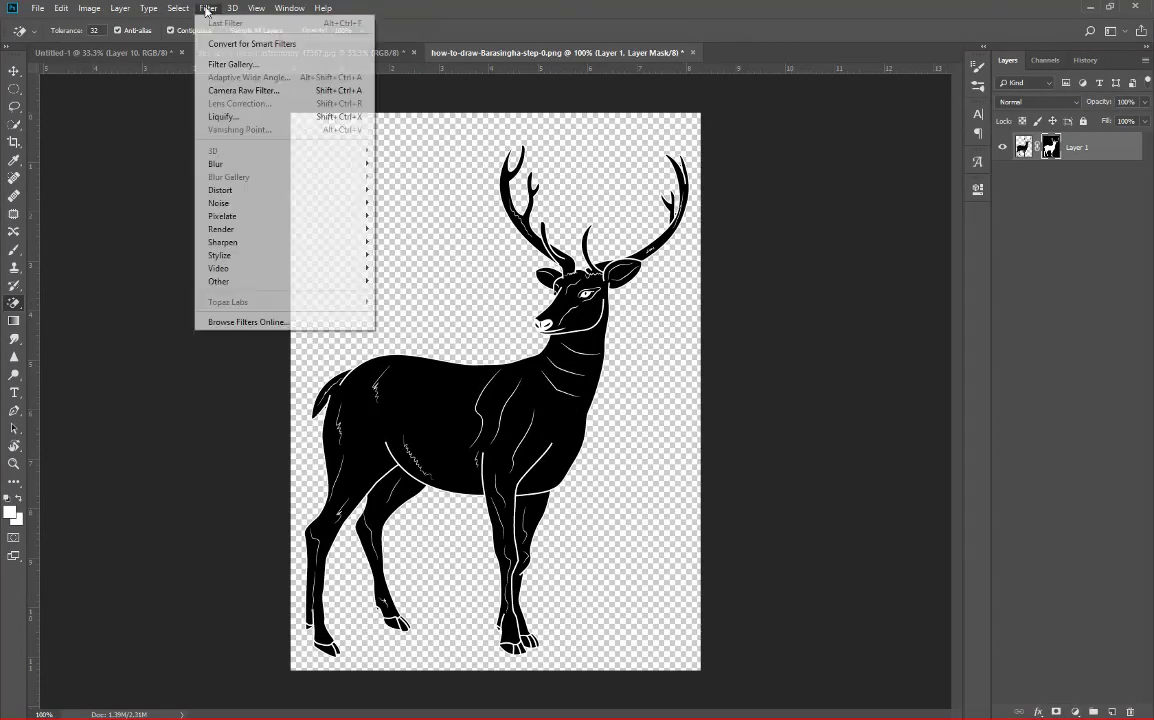
mouse_move(320, 260)
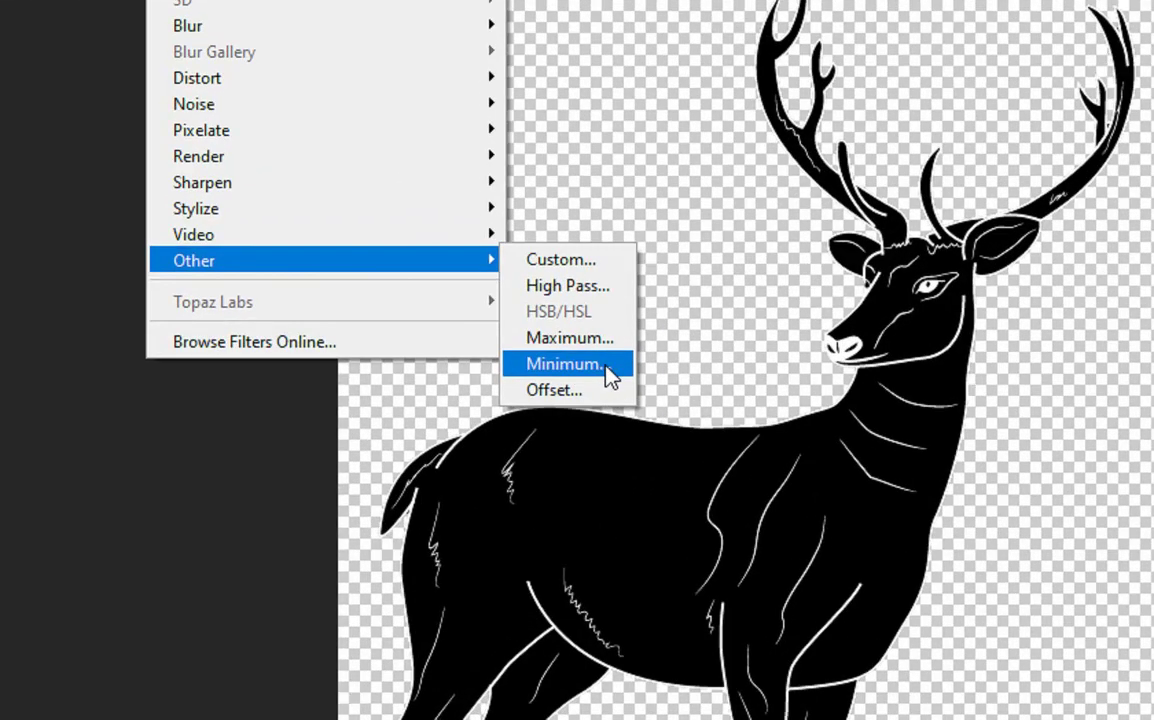
click(610, 375)
drag(531, 144, 716, 148)
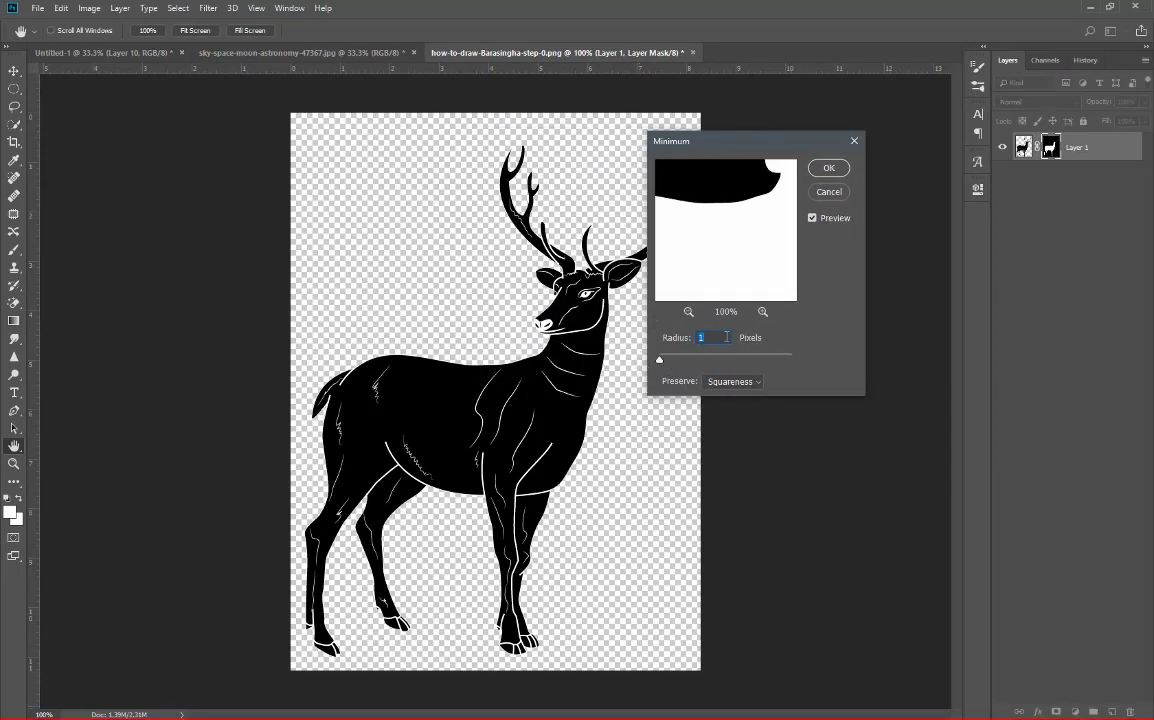
text(2)
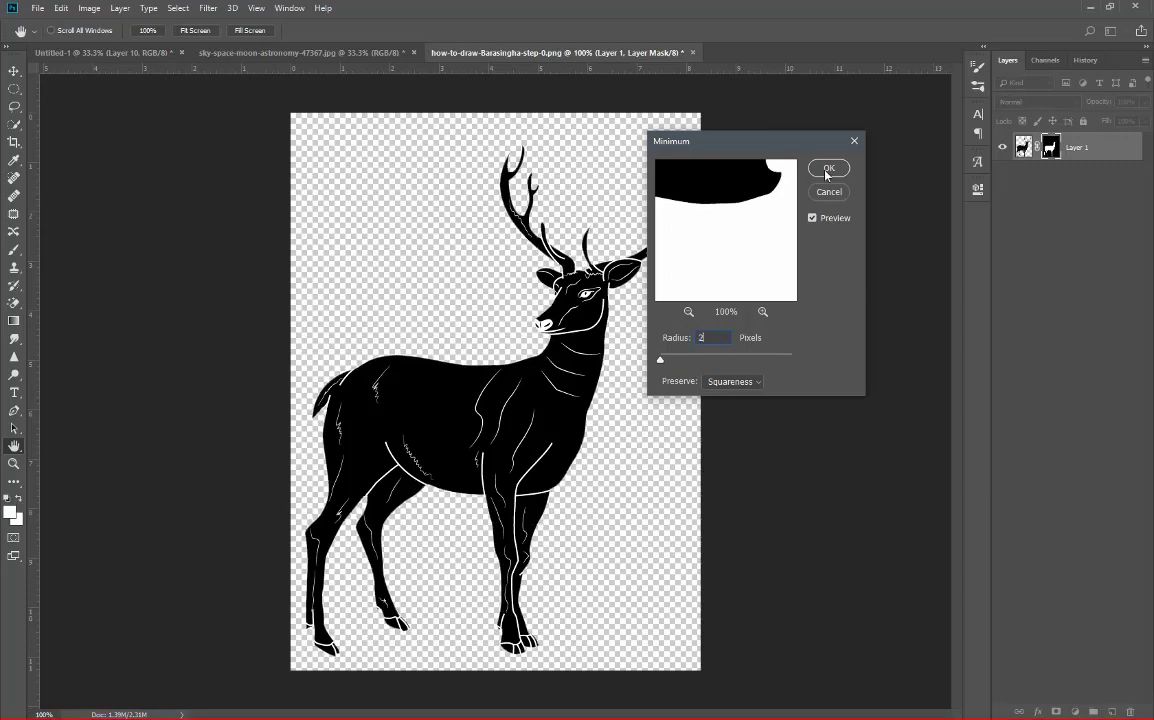
click(828, 169)
key(ctrl+minus)
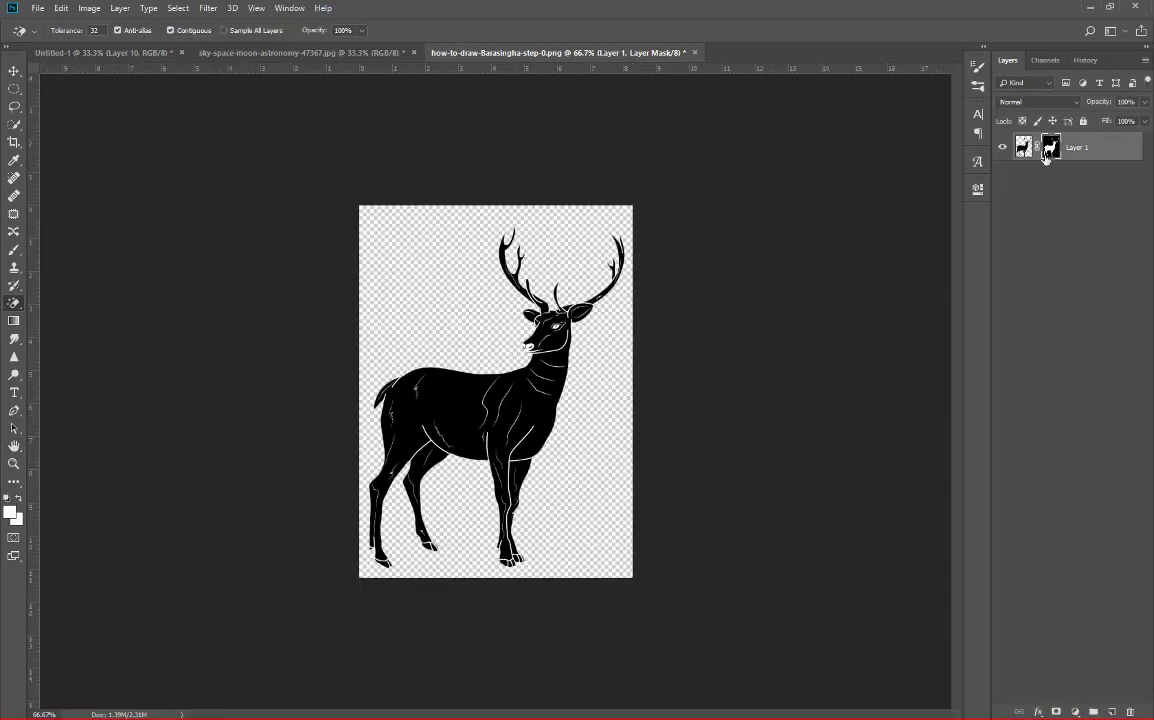
right_click(1050, 147)
click(1044, 195)
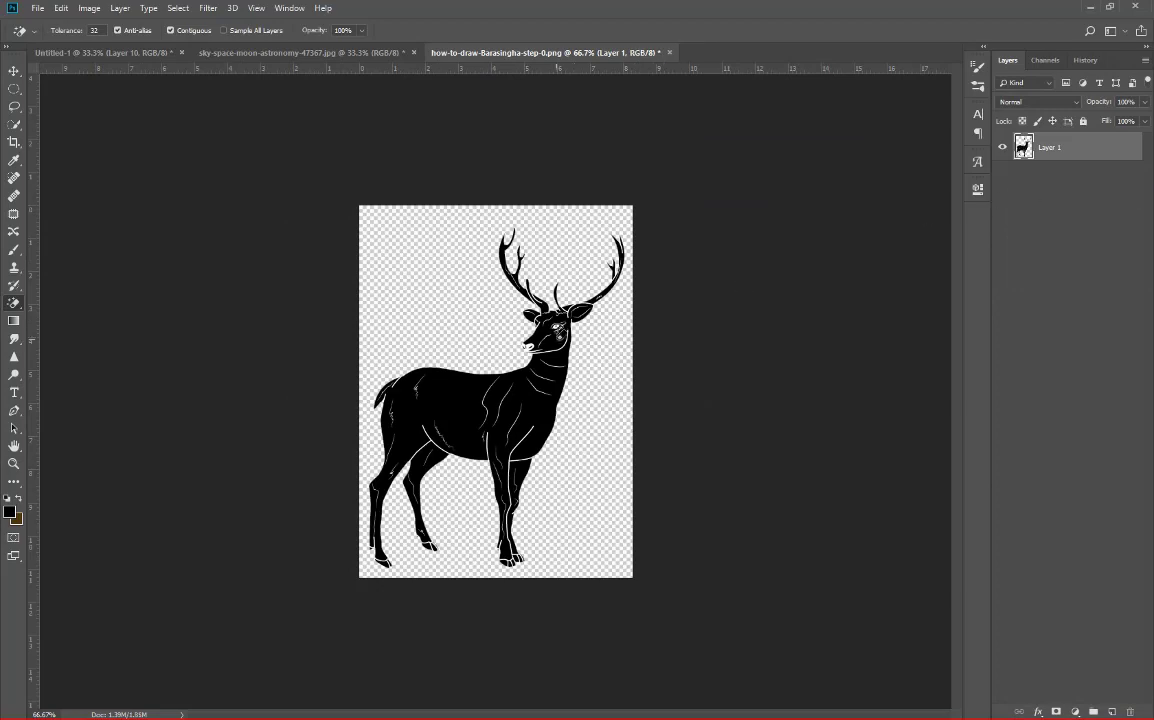
Step: Copy the deer into the landscape and shrink it down onto the foreground hills
mouse_move(503, 305)
mouse_down()
mouse_move(306, 89)
mouse_move(263, 71)
mouse_move(468, 426)
mouse_up()
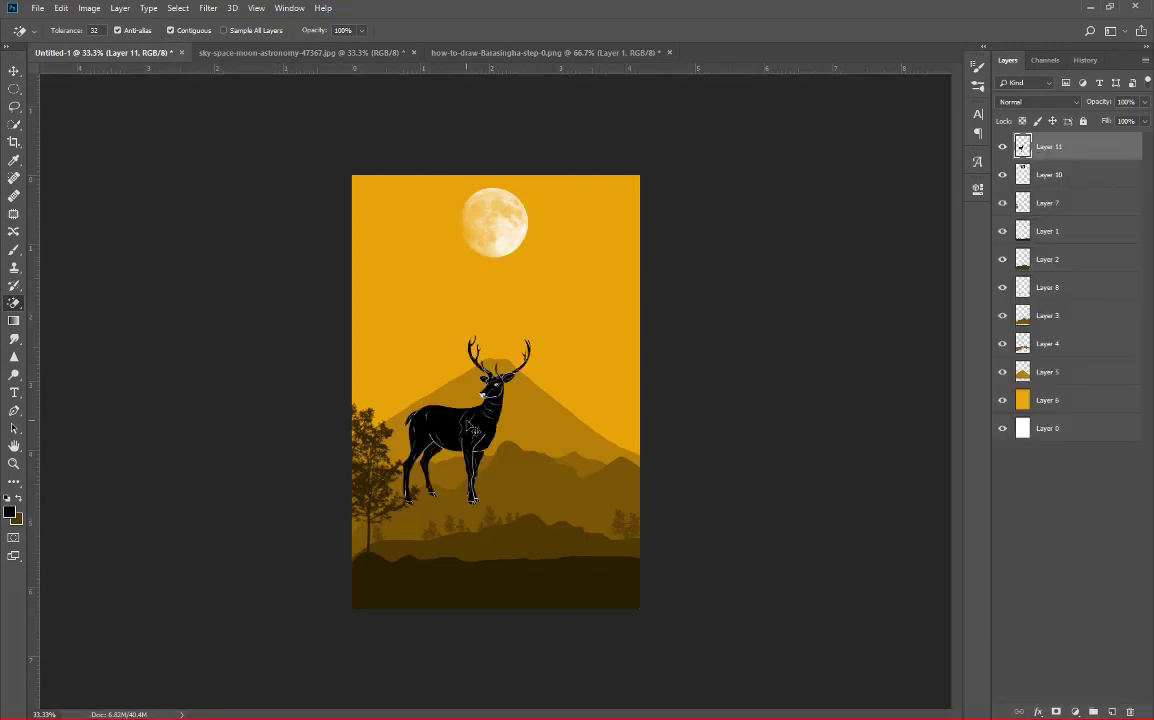
key(ctrl+t)
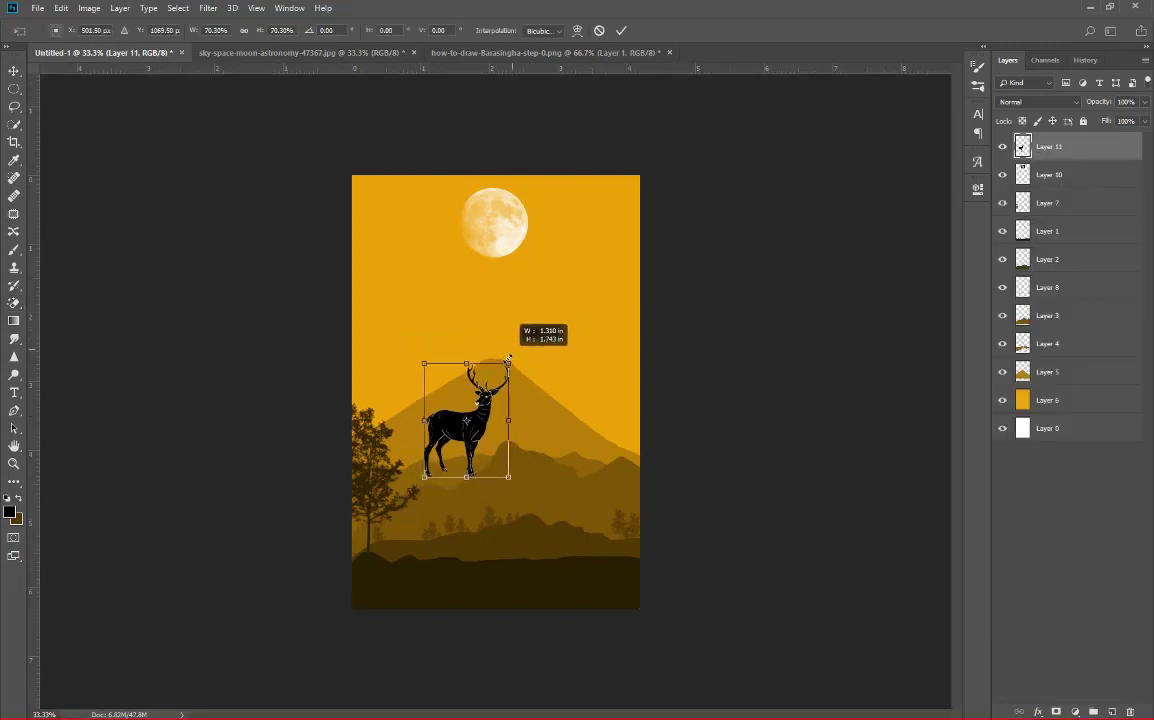
drag(533, 333, 510, 361)
drag(496, 406, 543, 500)
right_click(543, 500)
click(581, 654)
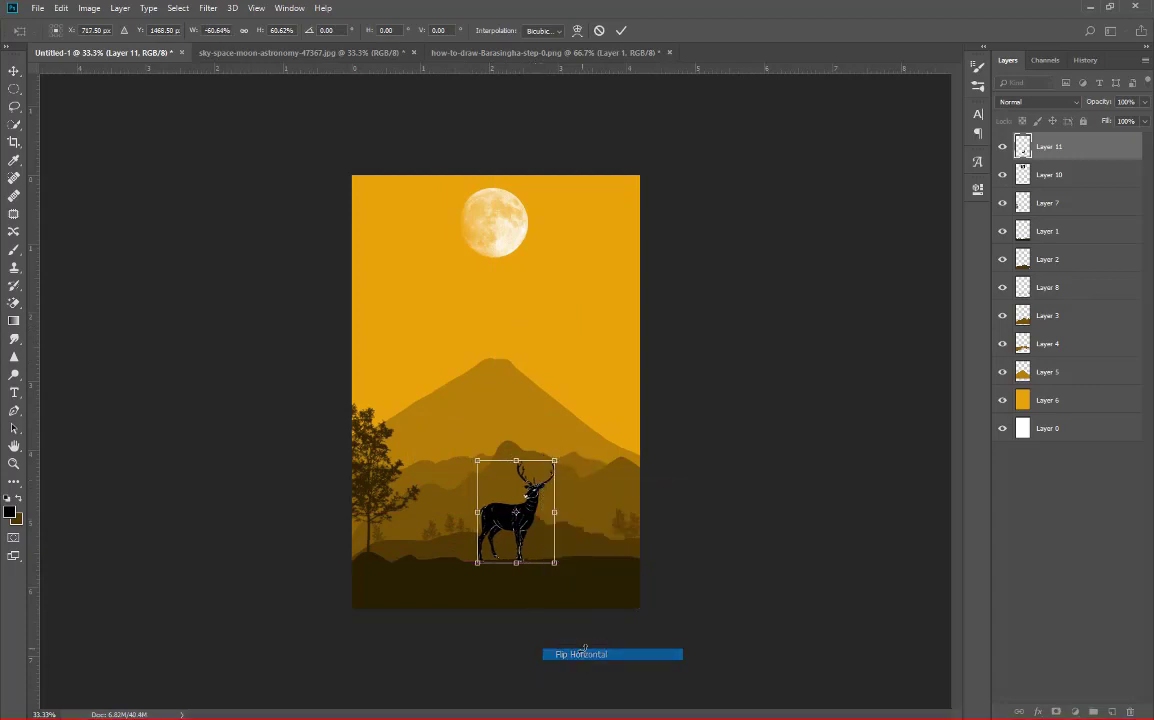
right_click(537, 544)
click(577, 524)
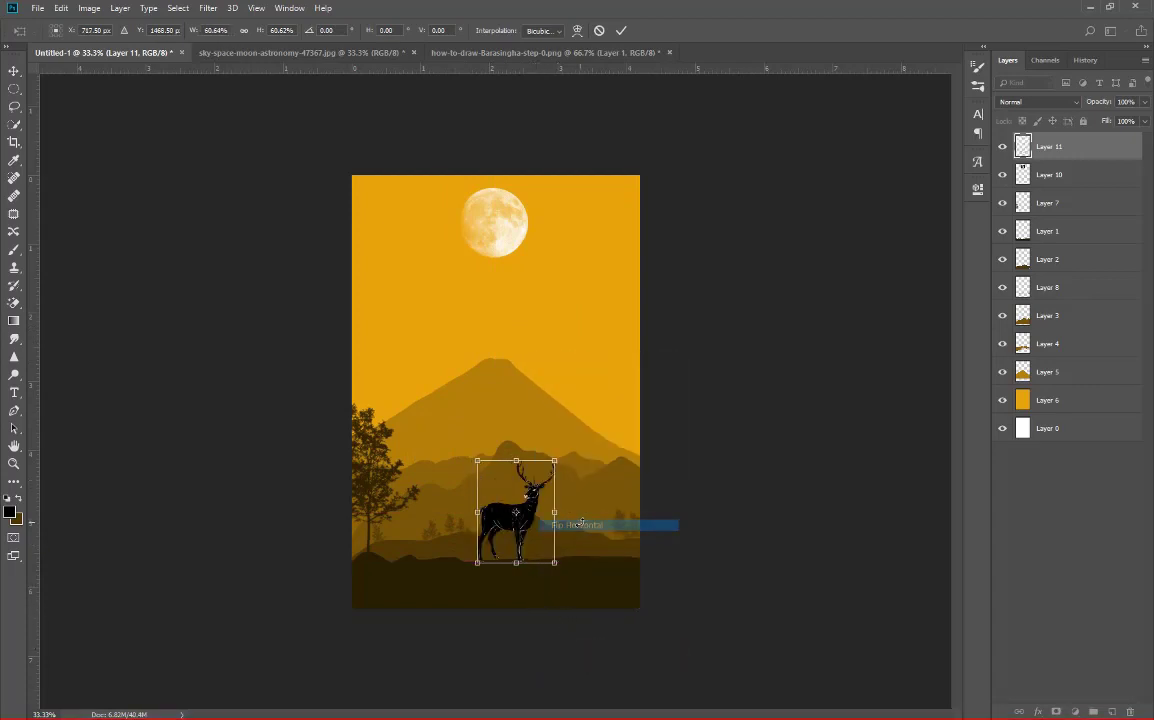
Step: Scale the deer to about 39% on the hill, tilt it slightly, and apply
scroll(546, 530, up, 1)
scroll(546, 530, up, 2)
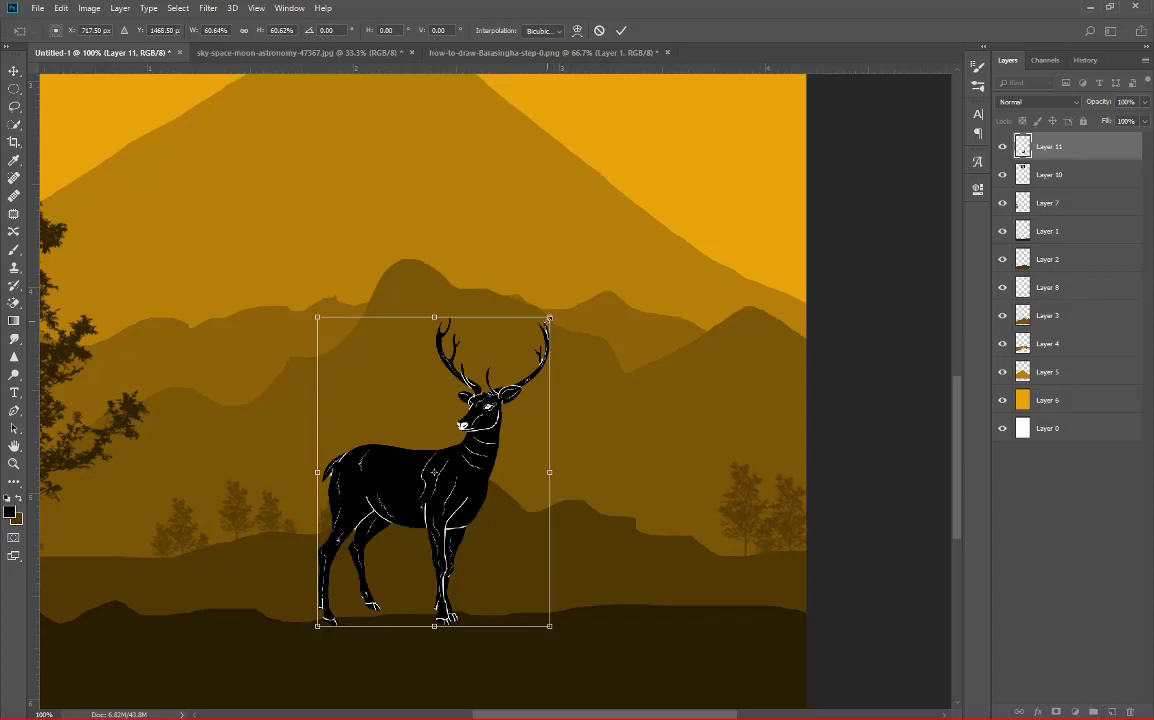
drag(549, 318, 518, 360)
drag(499, 424, 530, 471)
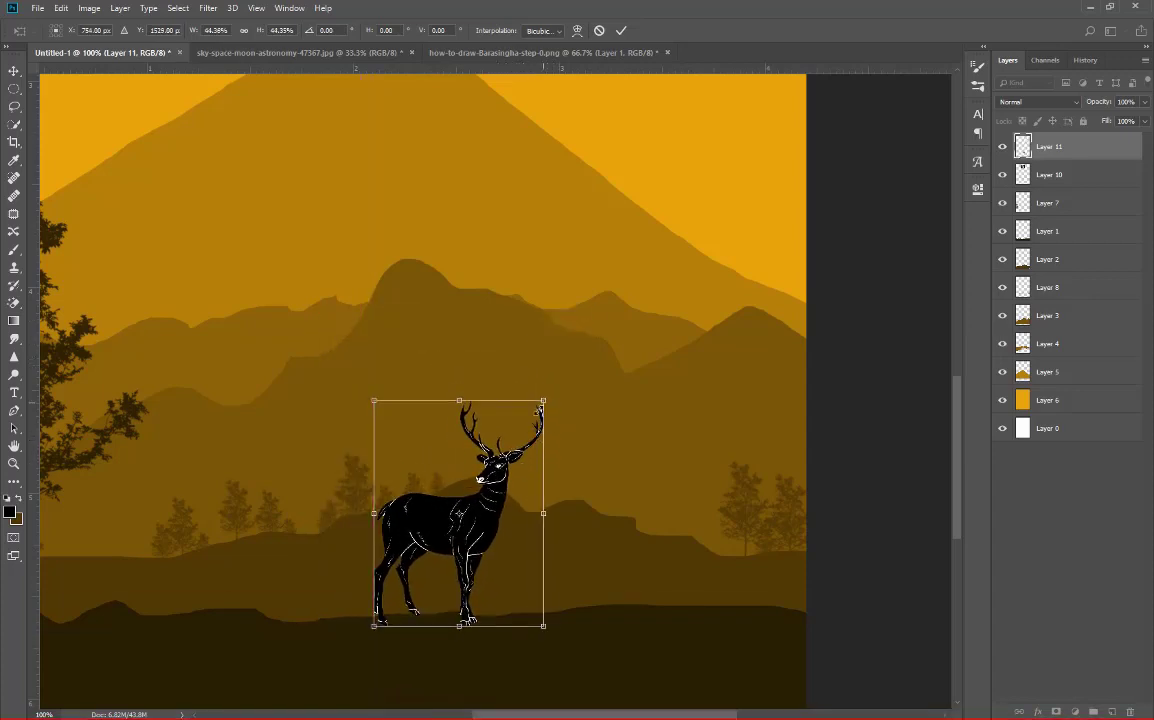
drag(541, 404, 536, 414)
drag(510, 470, 517, 486)
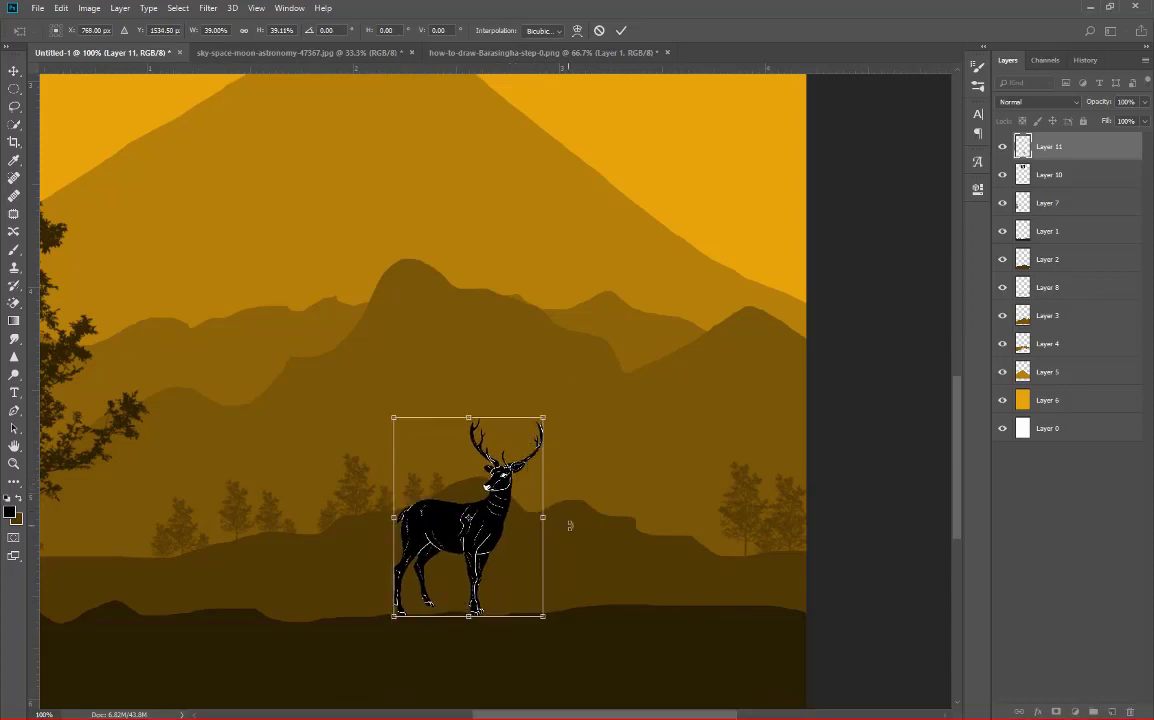
drag(570, 525, 578, 492)
key(Return)
Step: Make Layer 2 active and sample the dark brown ground as the foreground colour
key(w)
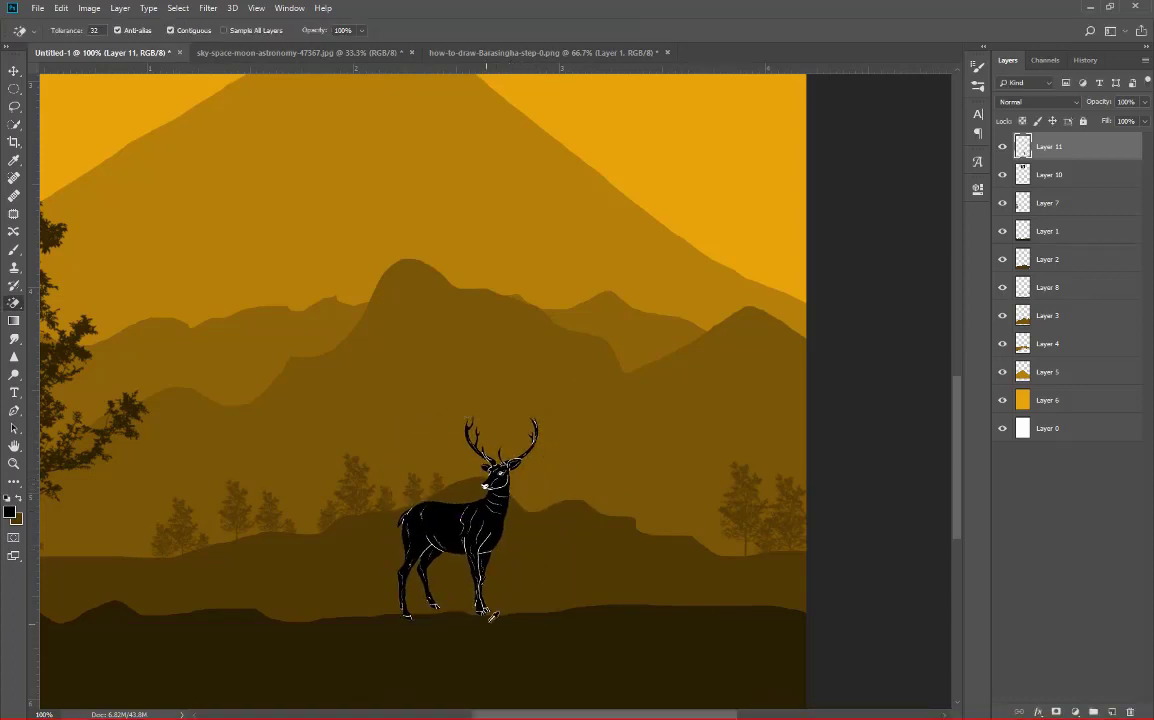
scroll(491, 616, up, 1)
scroll(479, 617, up, 1)
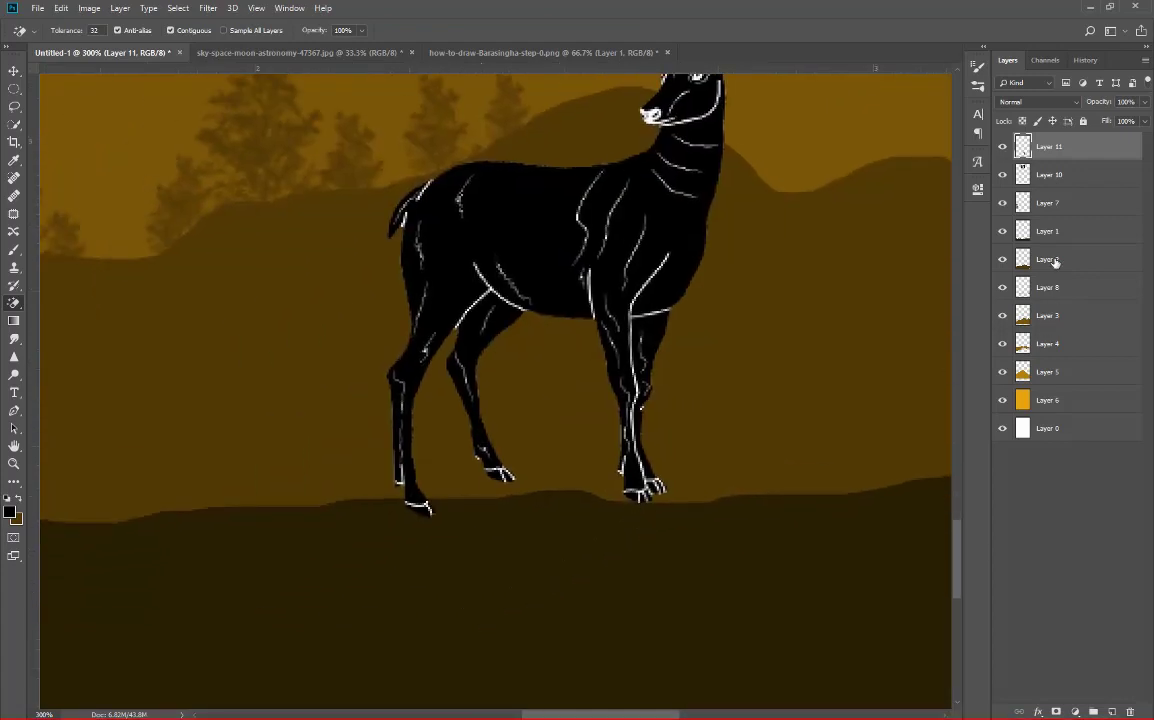
click(1054, 261)
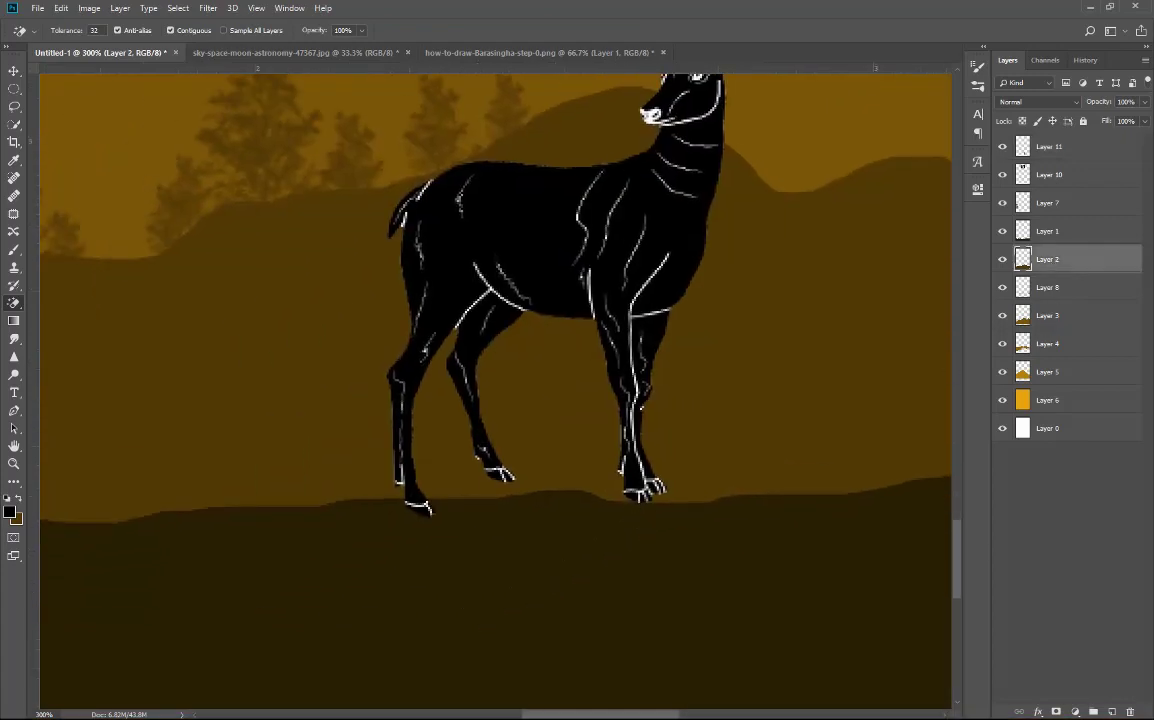
click(15, 109)
click(12, 510)
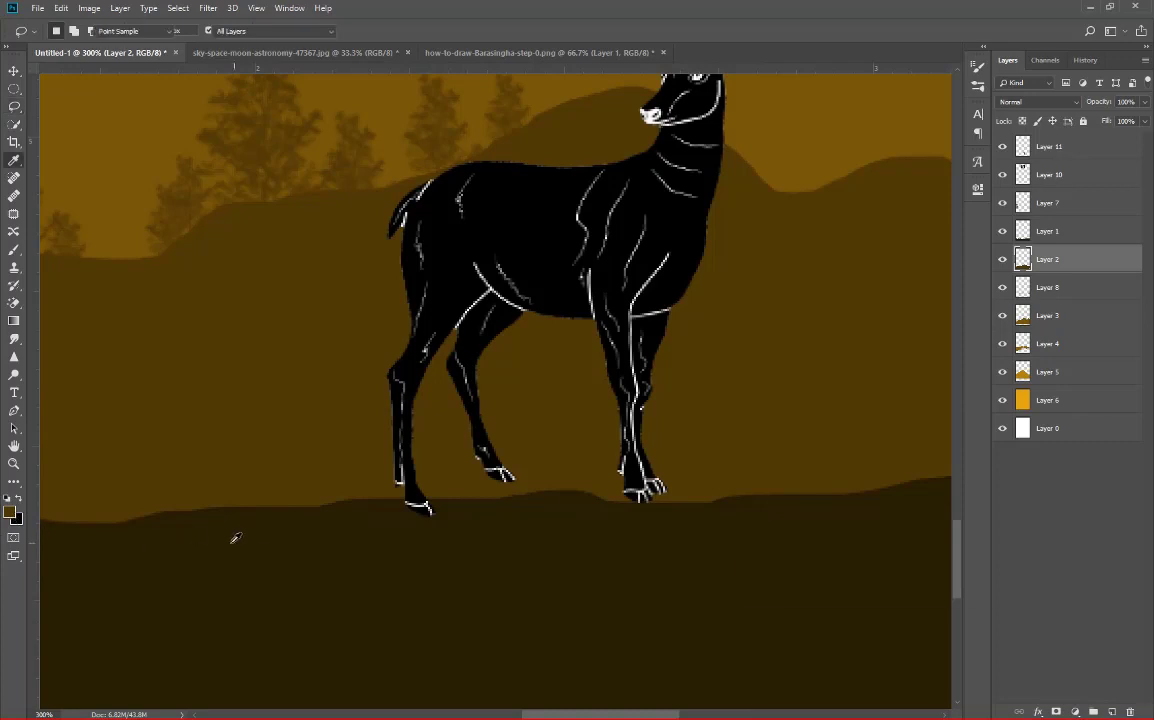
click(430, 515)
click(1066, 361)
Step: Nudge and rotate the deer so its hooves sit on the slope
scroll(492, 532, up, 1)
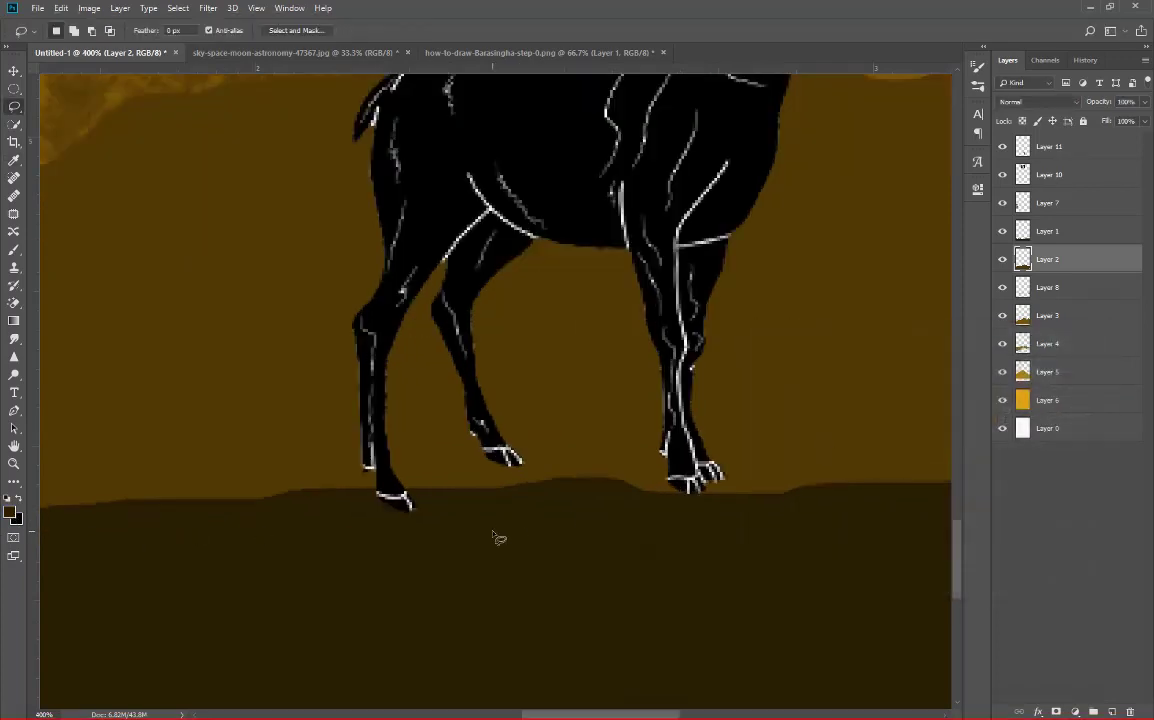
scroll(470, 525, up, 1)
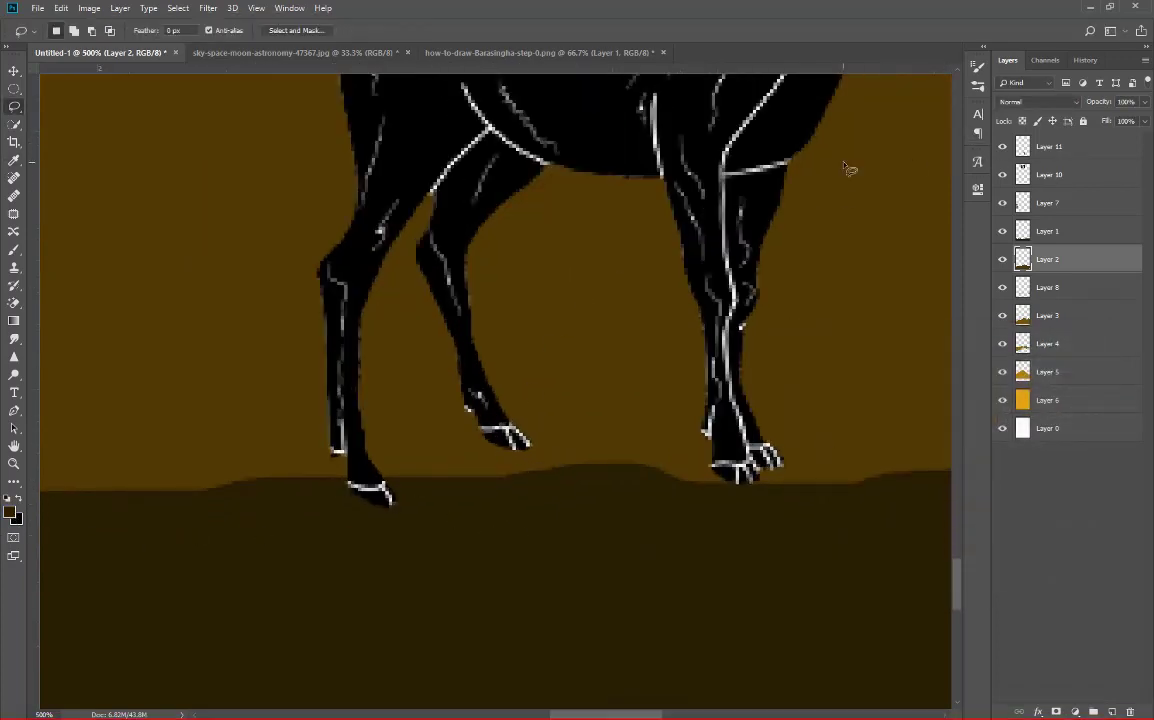
drag(634, 146, 634, 124)
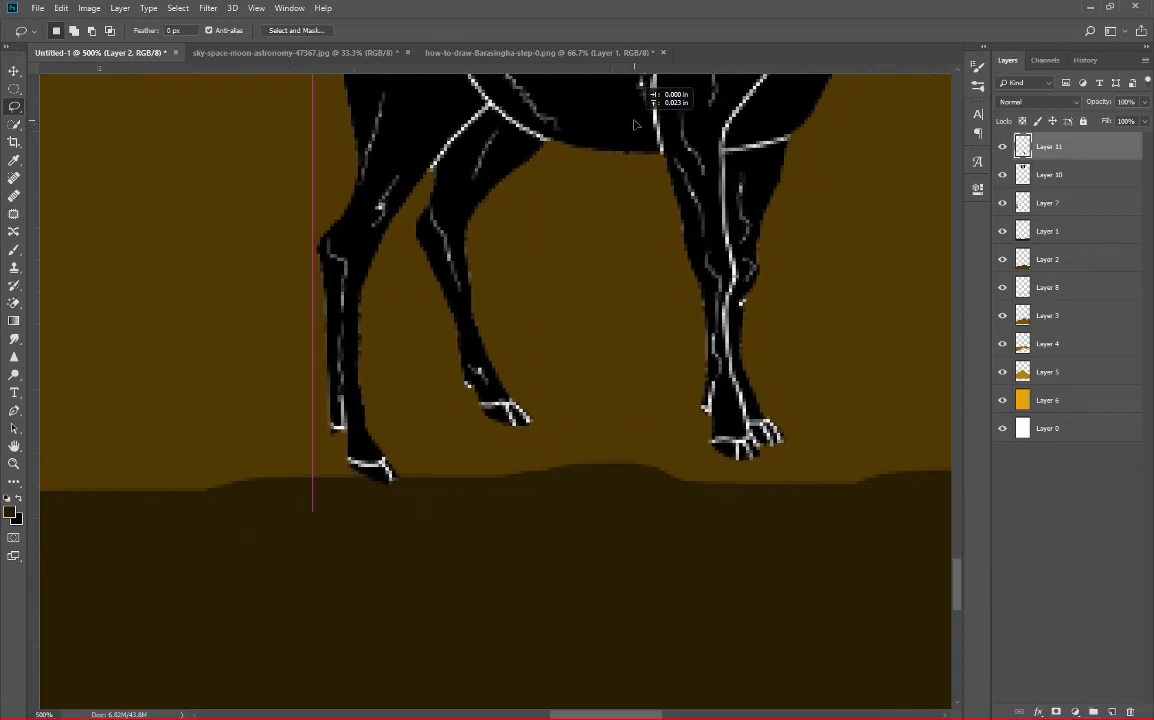
key(ctrl+t)
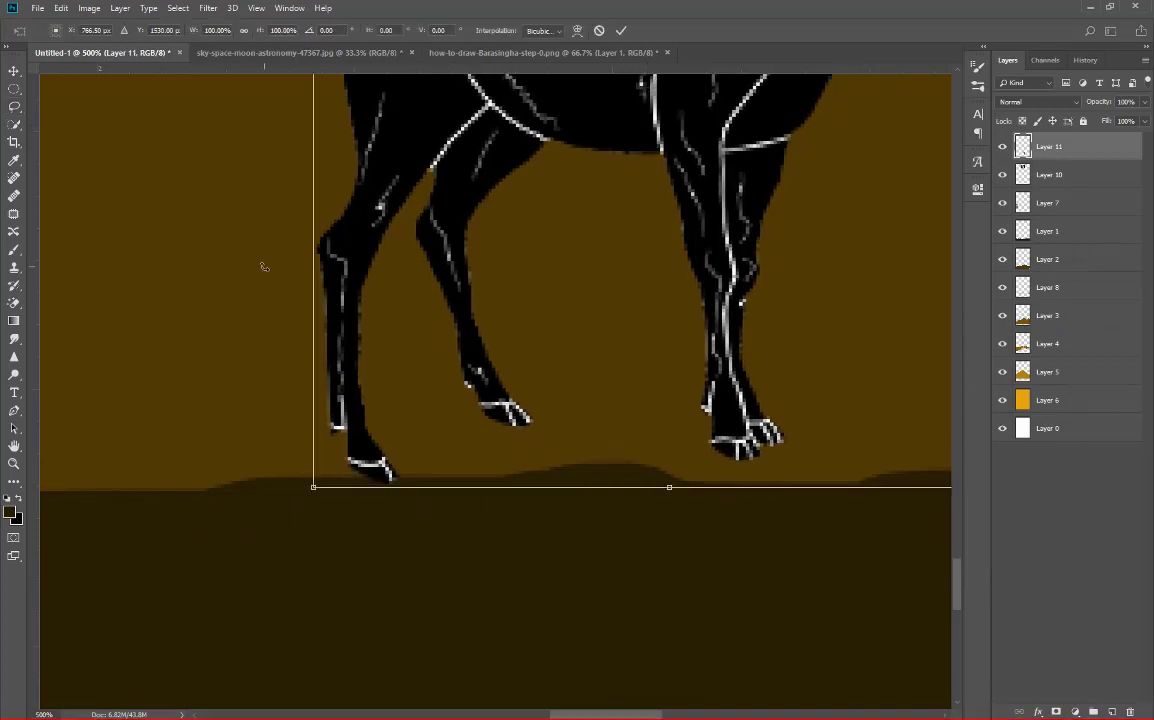
drag(264, 267, 258, 236)
drag(513, 255, 483, 272)
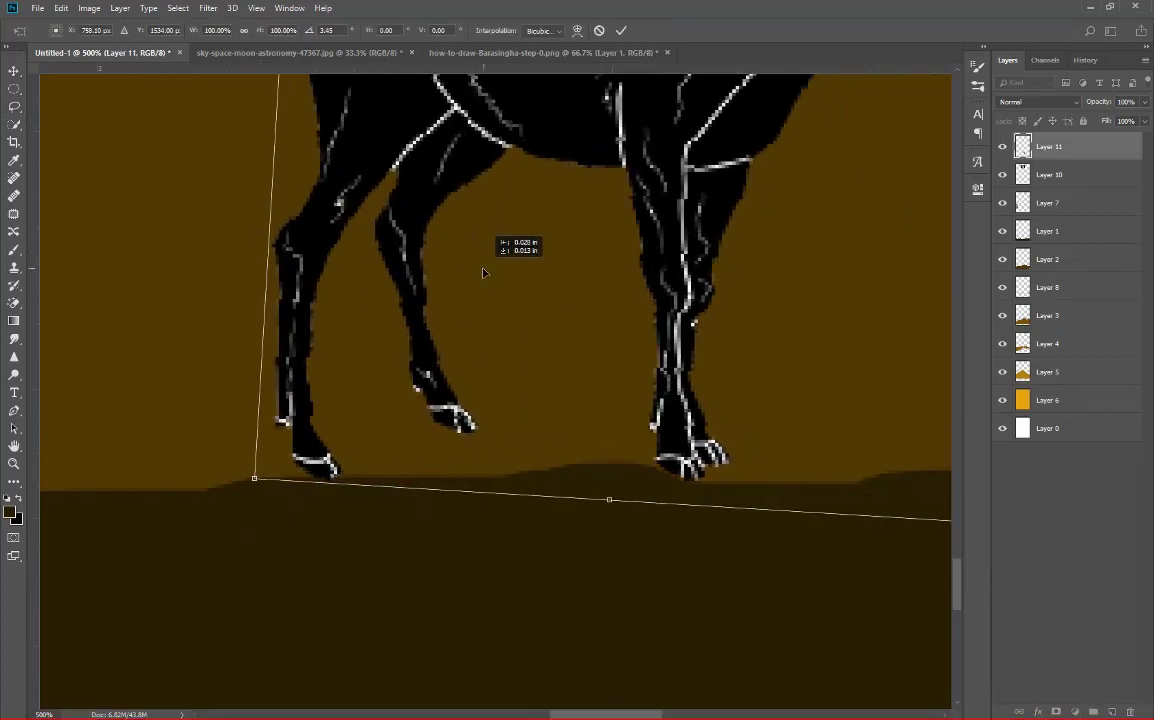
key(Return)
Step: Lasso a band of ground under the hooves and fill it with dark brown
key(l)
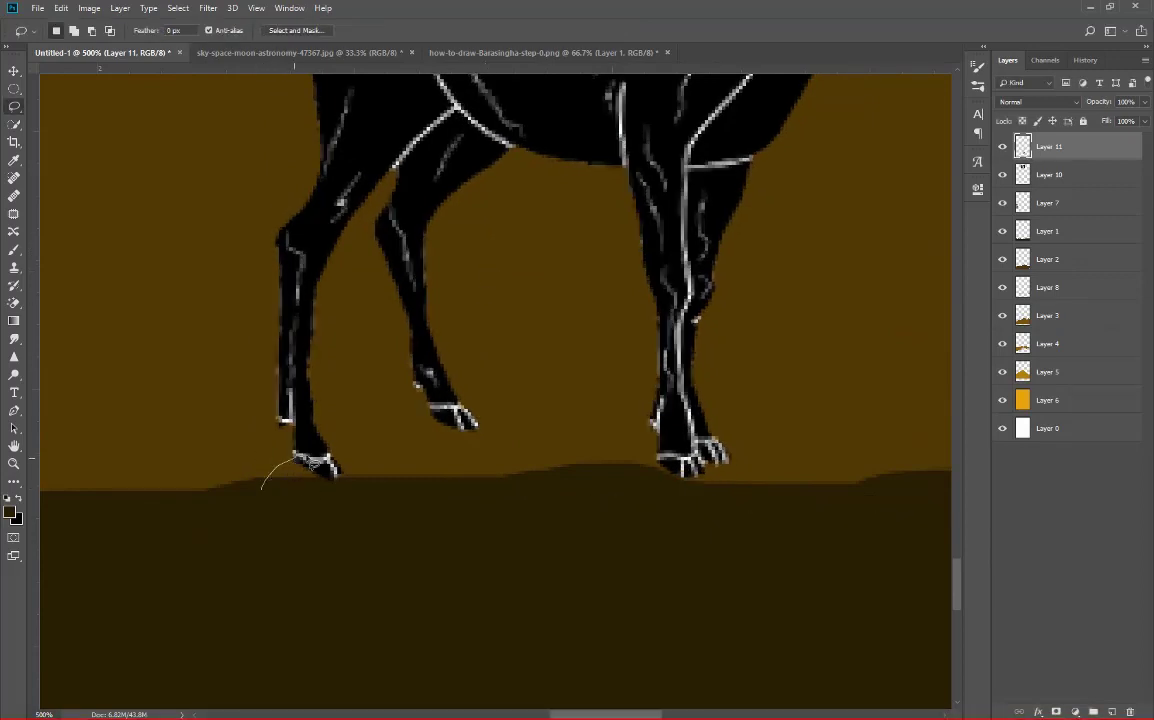
drag(296, 456, 491, 438)
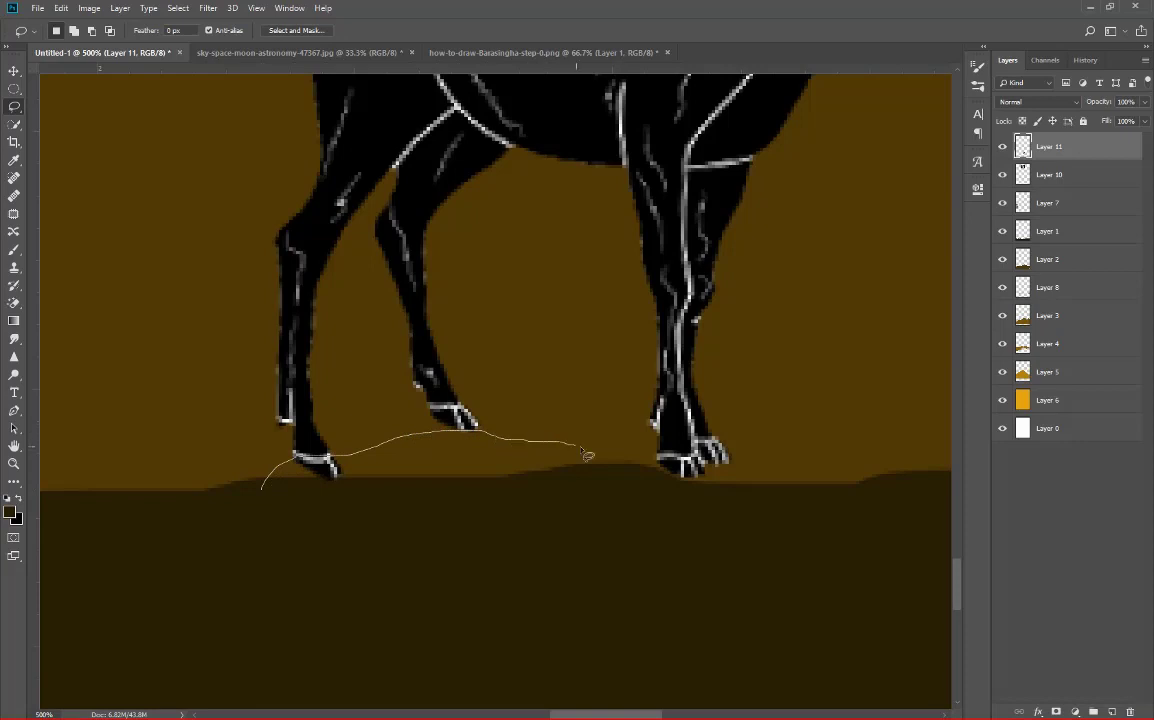
mouse_move(588, 455)
mouse_down()
mouse_move(651, 468)
mouse_move(756, 464)
mouse_up()
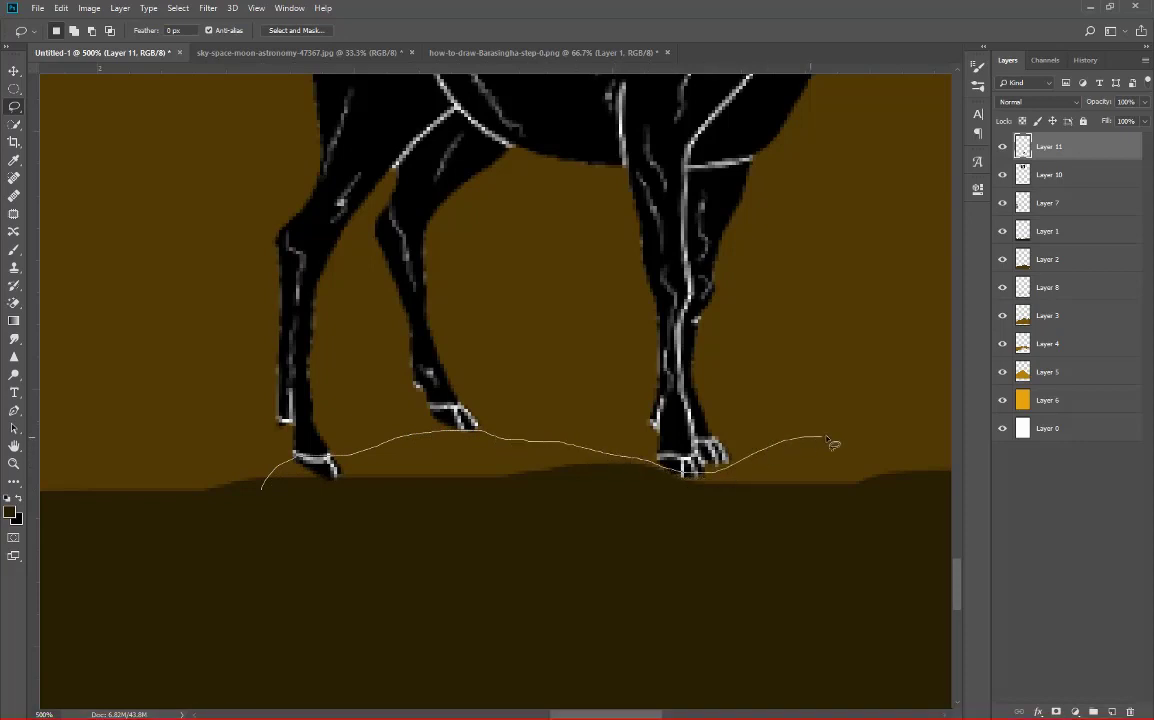
mouse_move(831, 443)
mouse_down()
mouse_move(930, 427)
mouse_move(957, 489)
mouse_up()
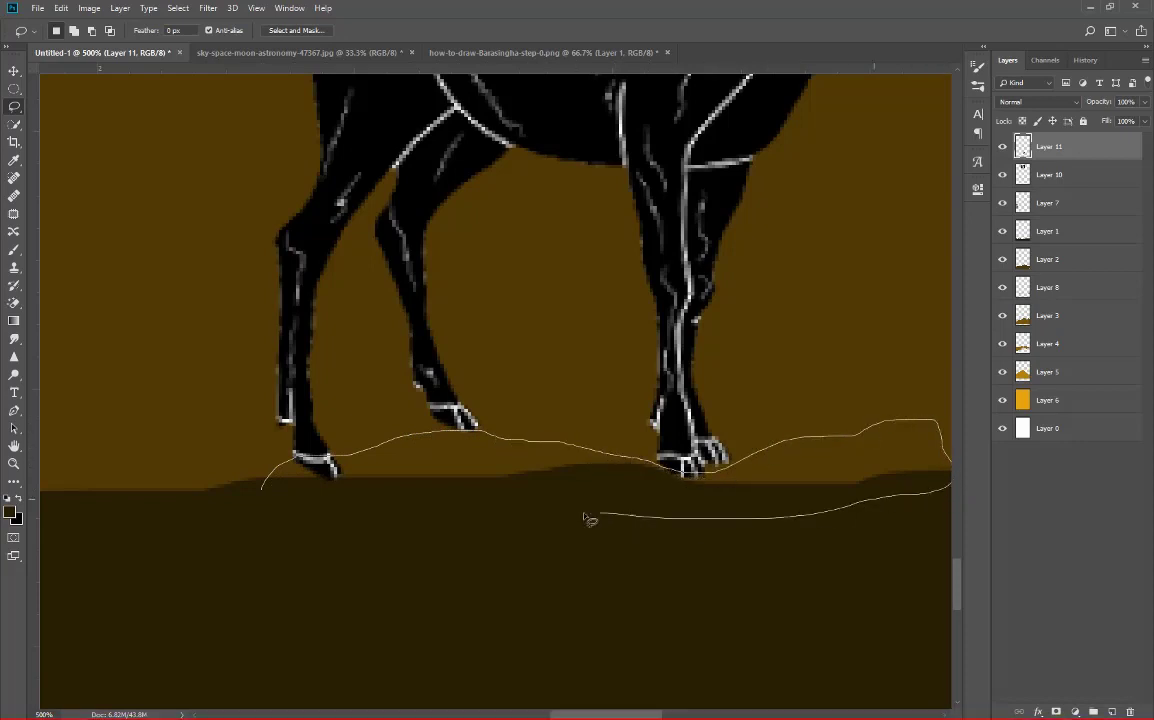
drag(588, 519, 75, 568)
drag(58, 478, 174, 481)
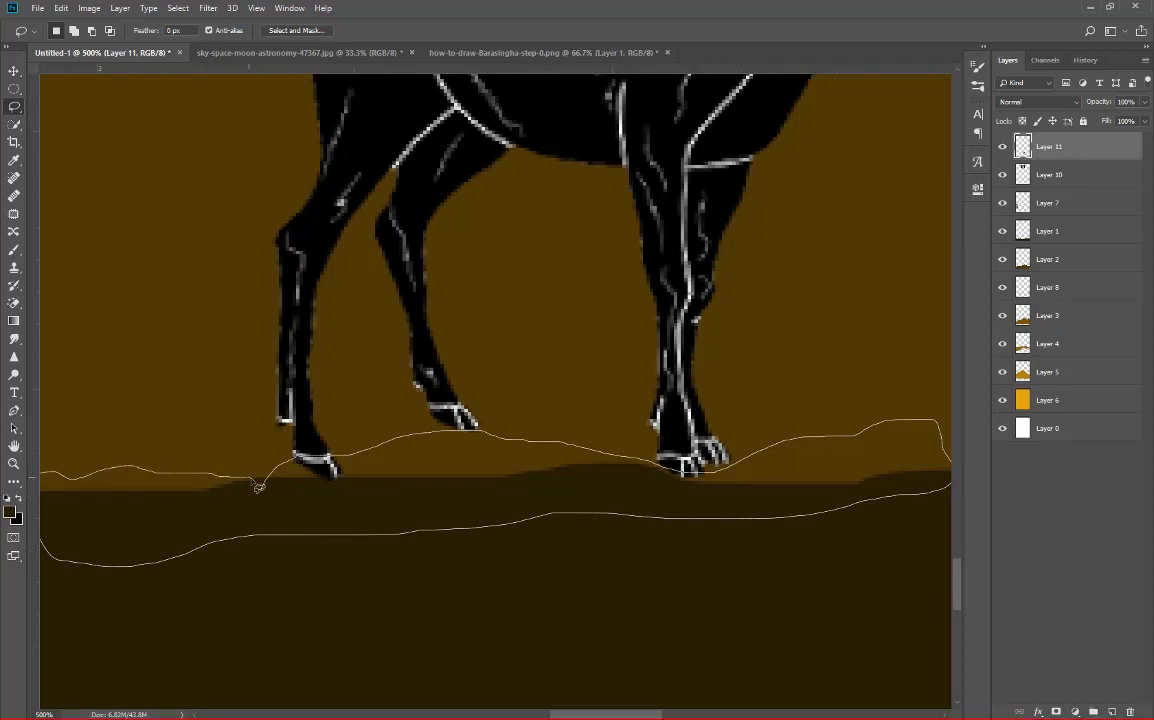
drag(258, 487, 260, 485)
key(alt+BackSpace)
Step: Lasso a patch of ridge to the right of the deer
scroll(290, 569, down, 3)
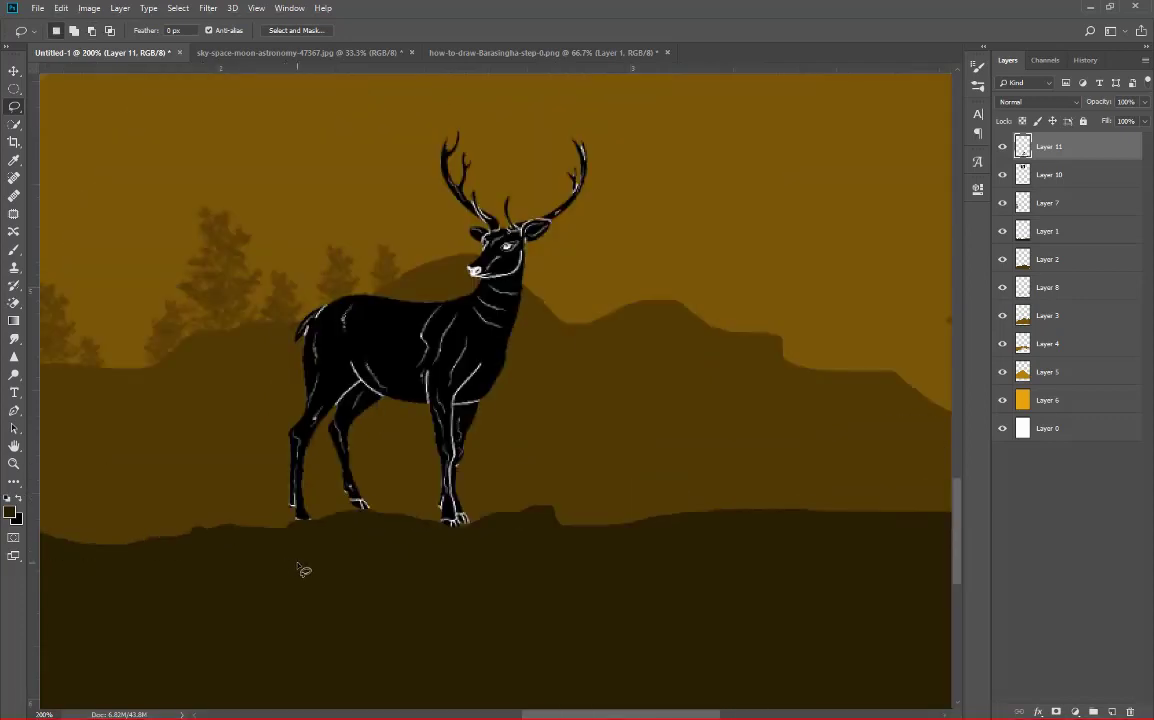
scroll(300, 570, down, 2)
scroll(310, 576, up, 2)
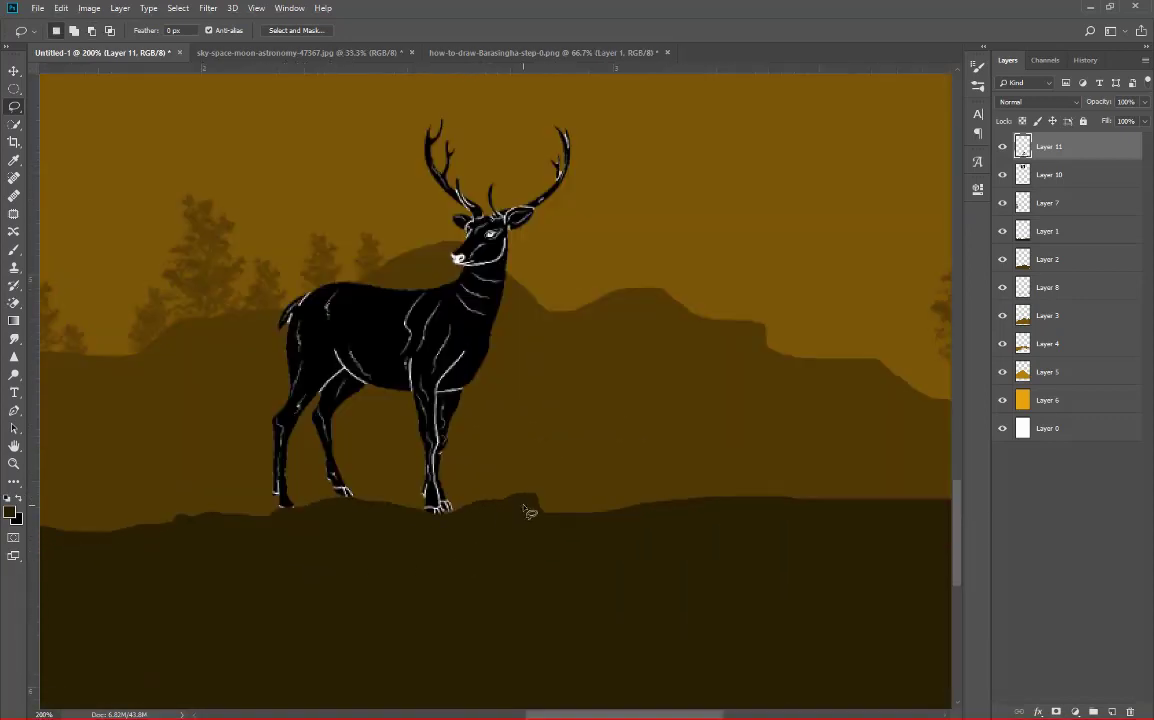
drag(523, 505, 625, 487)
drag(735, 486, 901, 489)
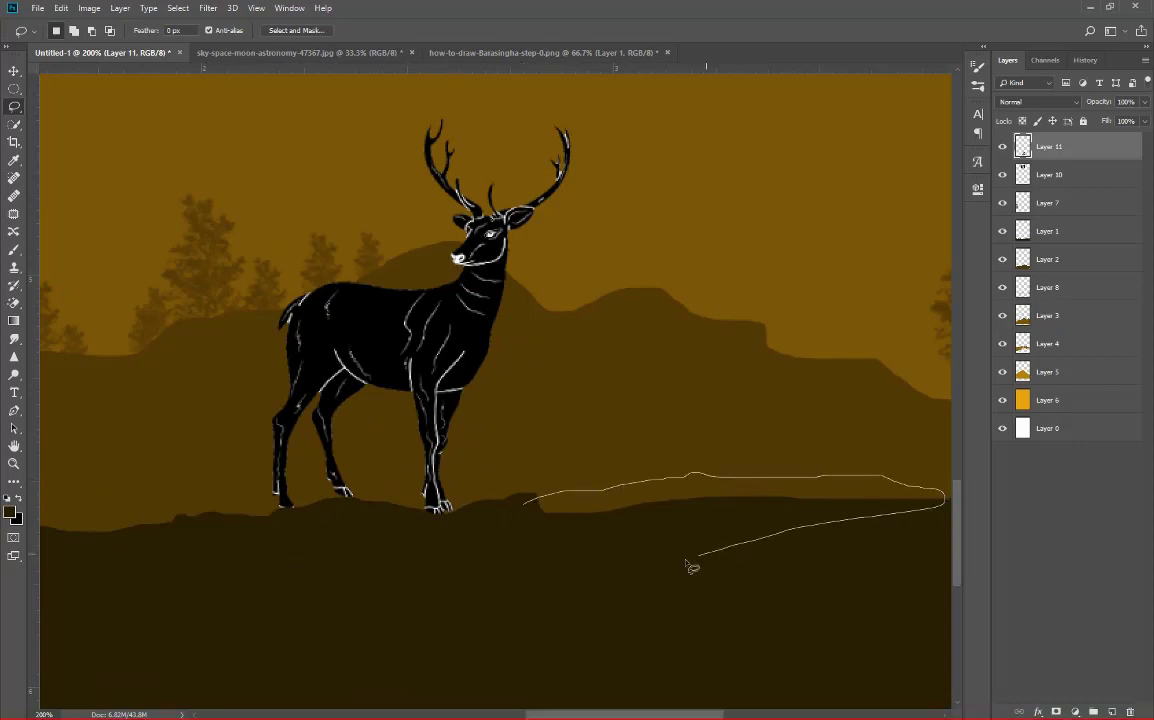
drag(693, 567, 515, 561)
Step: Lasso more ground around the deer's hooves
scroll(513, 563, down, 4)
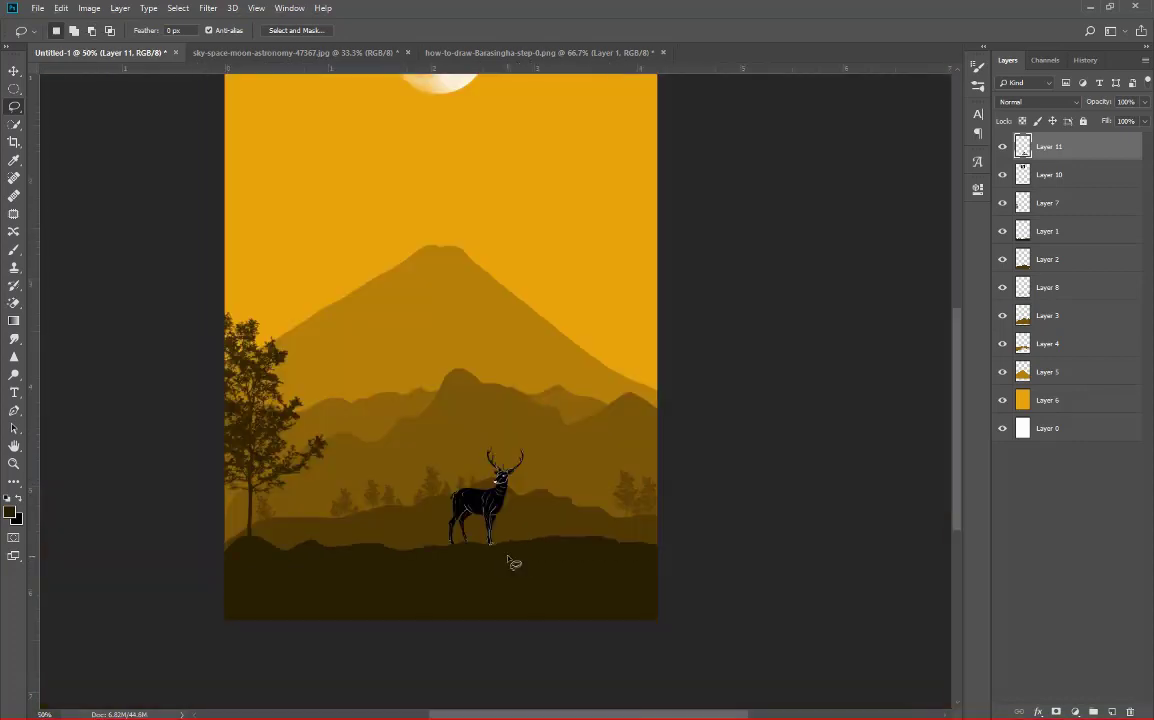
scroll(500, 577, up, 2)
scroll(420, 589, up, 2)
scroll(525, 502, up, 3)
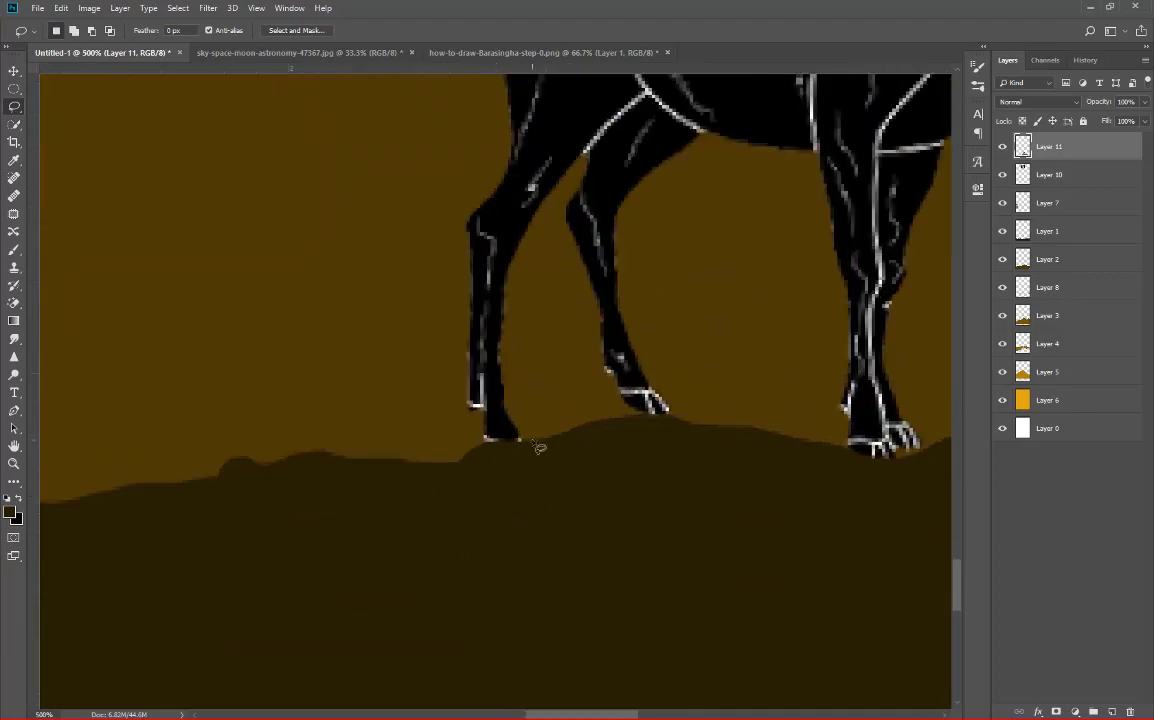
scroll(500, 466, up, 2)
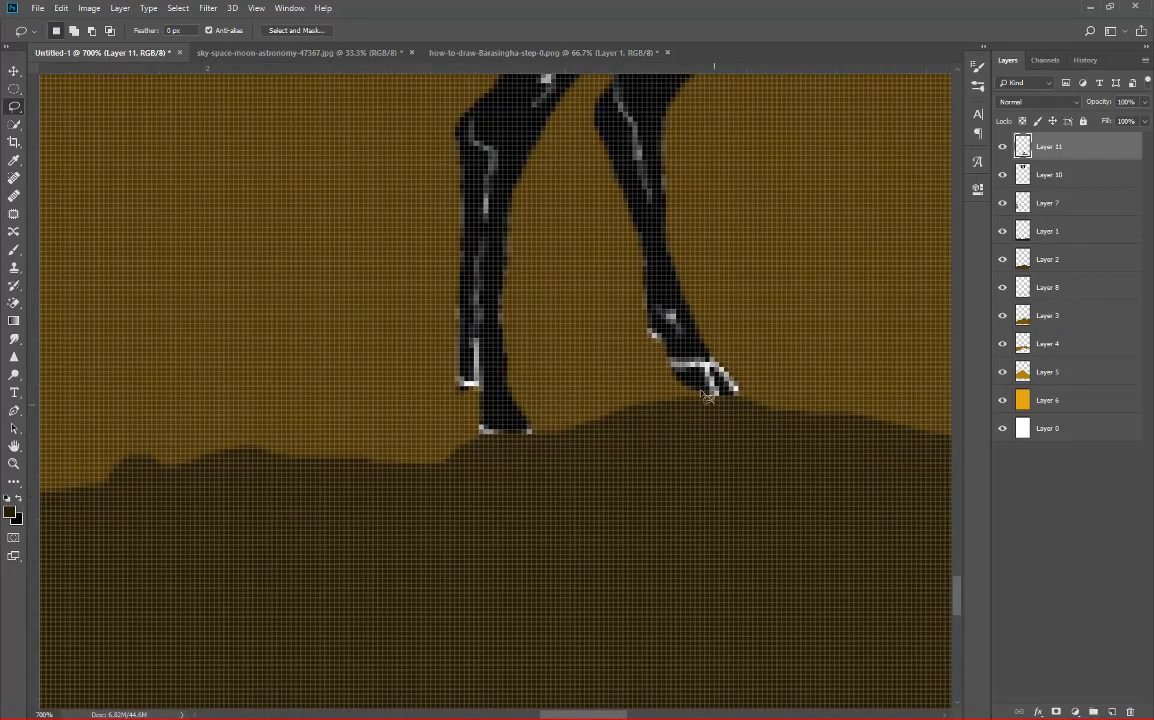
drag(705, 395, 663, 400)
drag(567, 449, 731, 443)
scroll(731, 443, down, 5)
scroll(727, 451, down, 4)
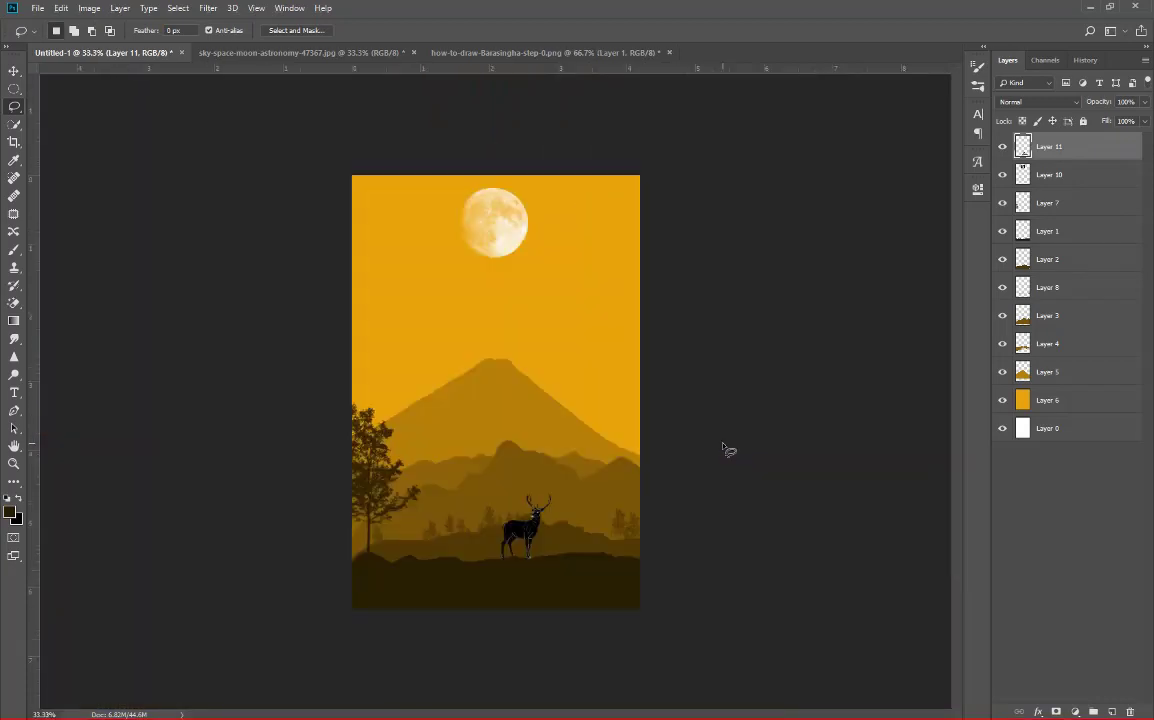
scroll(534, 614, up, 3)
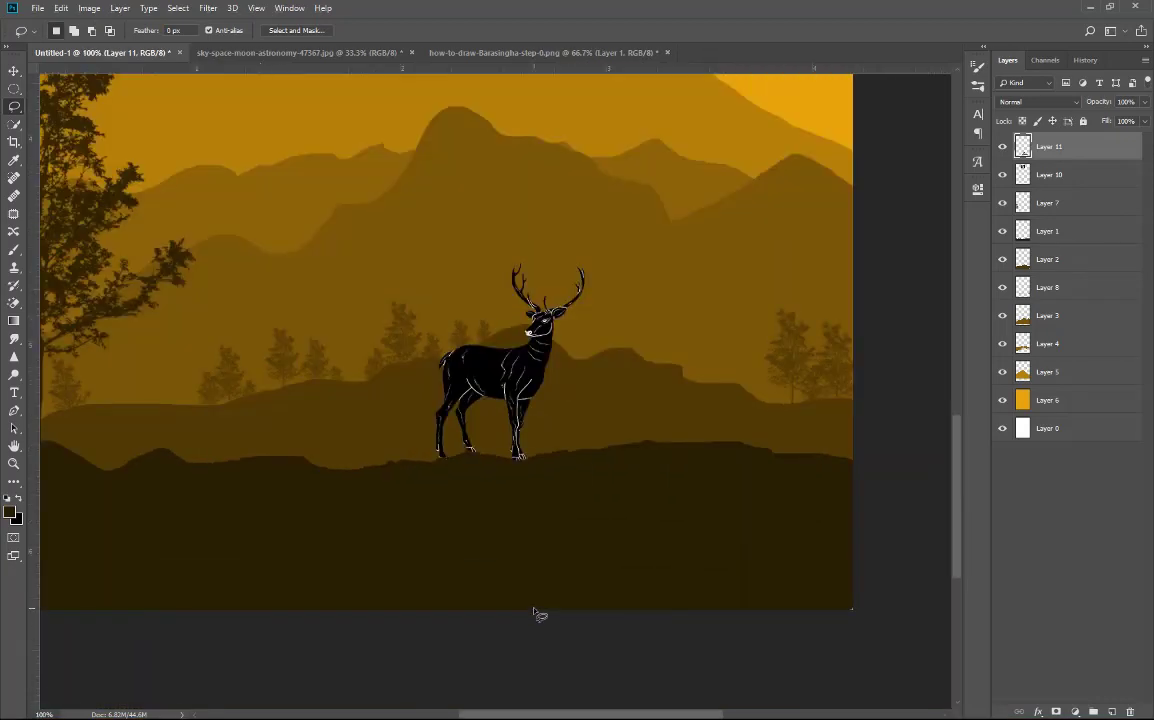
Step: Toggle layer visibility to compare the ground, then reselect deer Layer 11
click(1062, 174)
click(1004, 175)
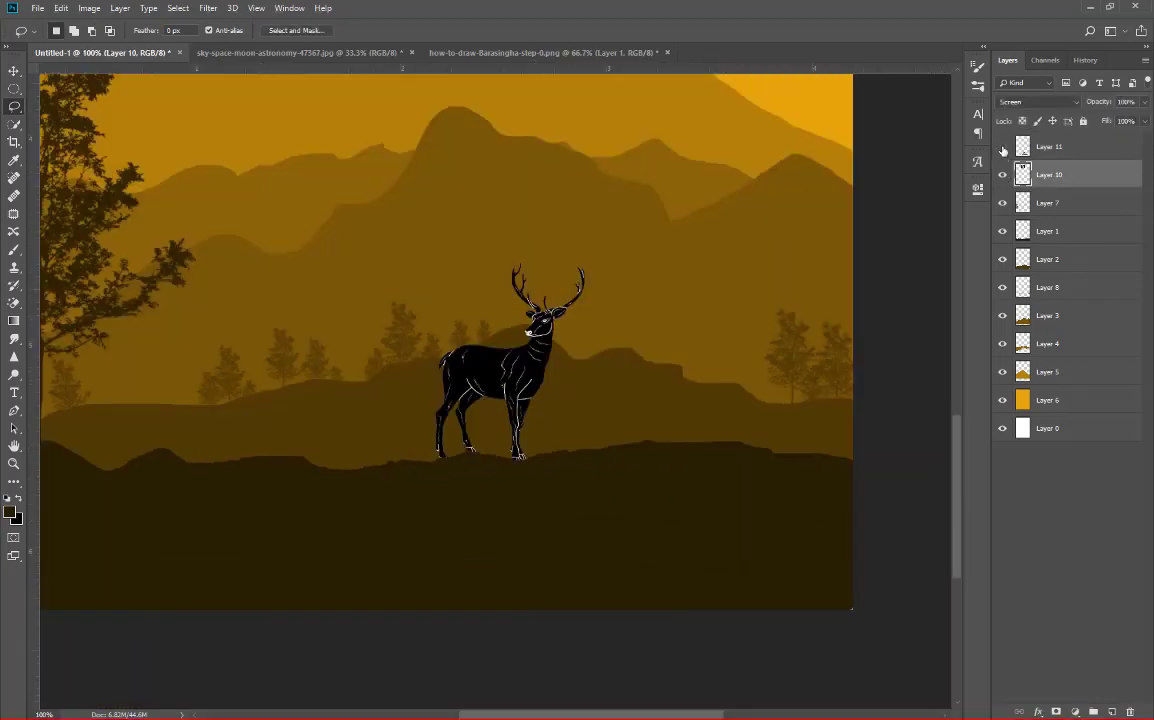
click(1003, 150)
click(1003, 150)
click(1080, 148)
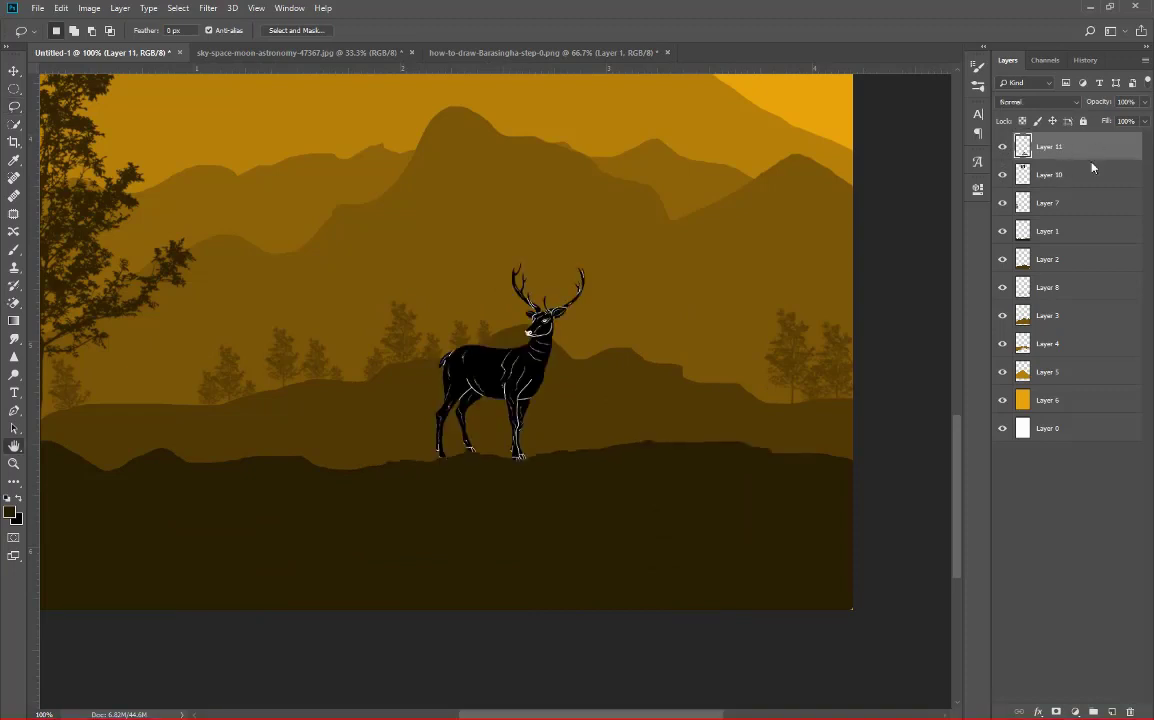
Step: Give the deer layer a dark brown #281c02 Color Overlay at 90% opacity
double_click(1092, 152)
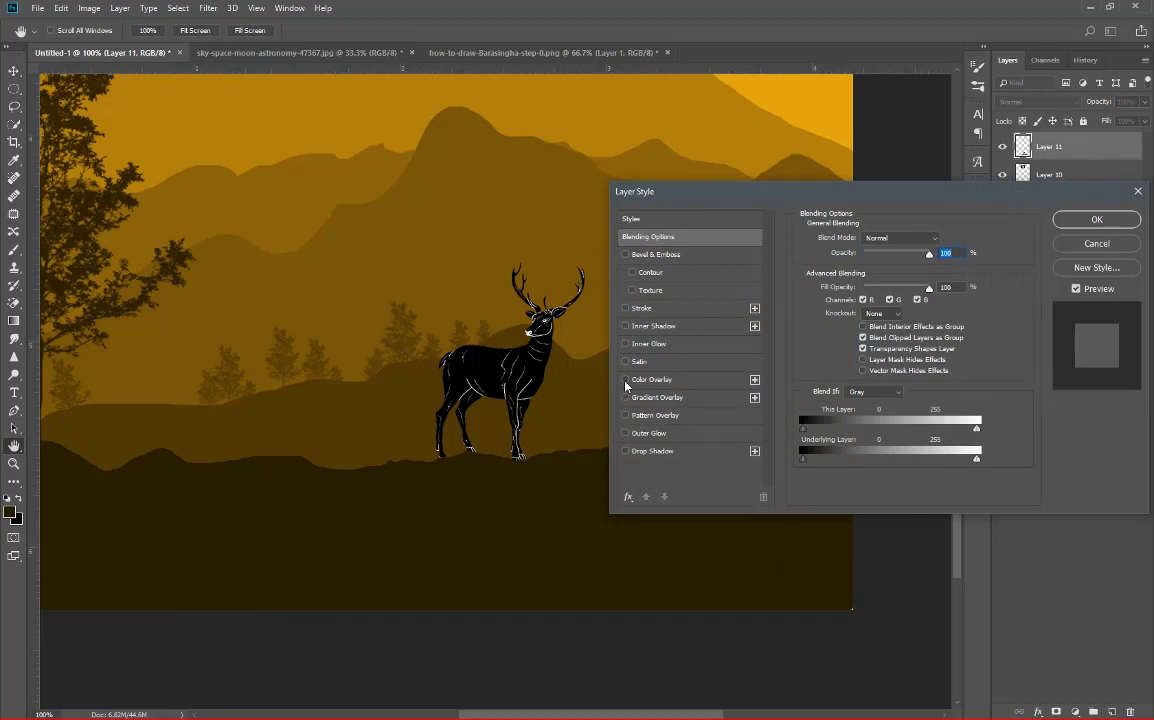
click(626, 379)
click(655, 379)
click(942, 240)
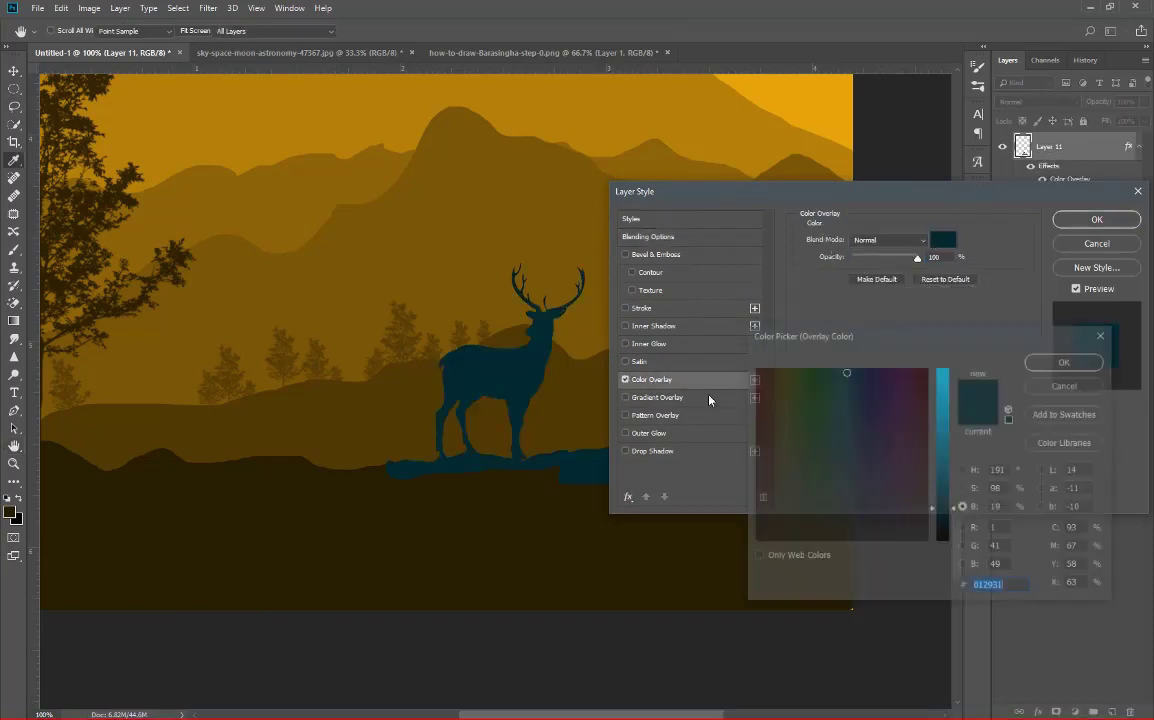
click(528, 504)
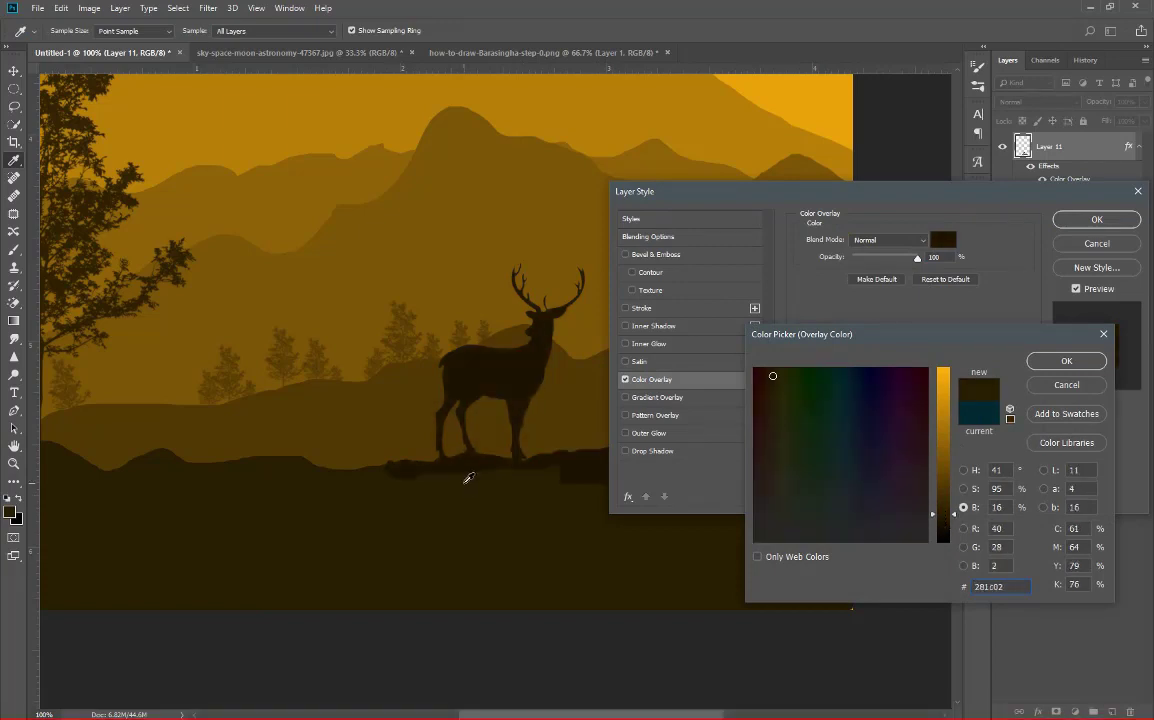
click(1066, 361)
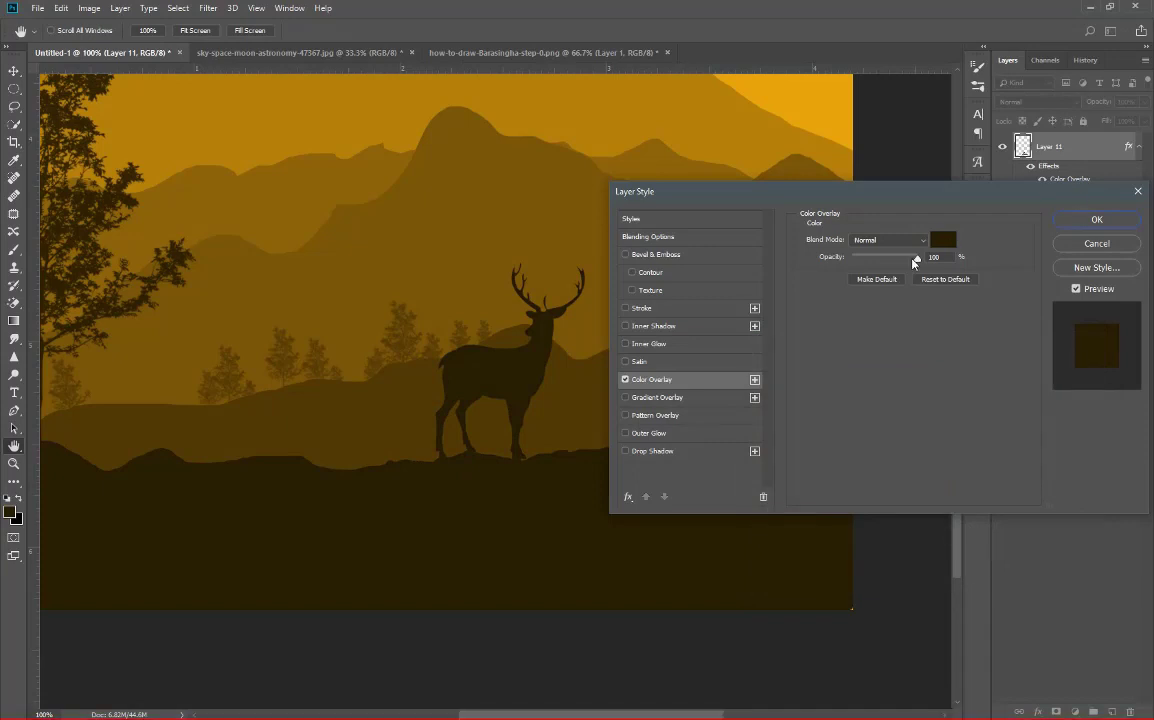
drag(913, 258, 911, 260)
key(Return)
key(l)
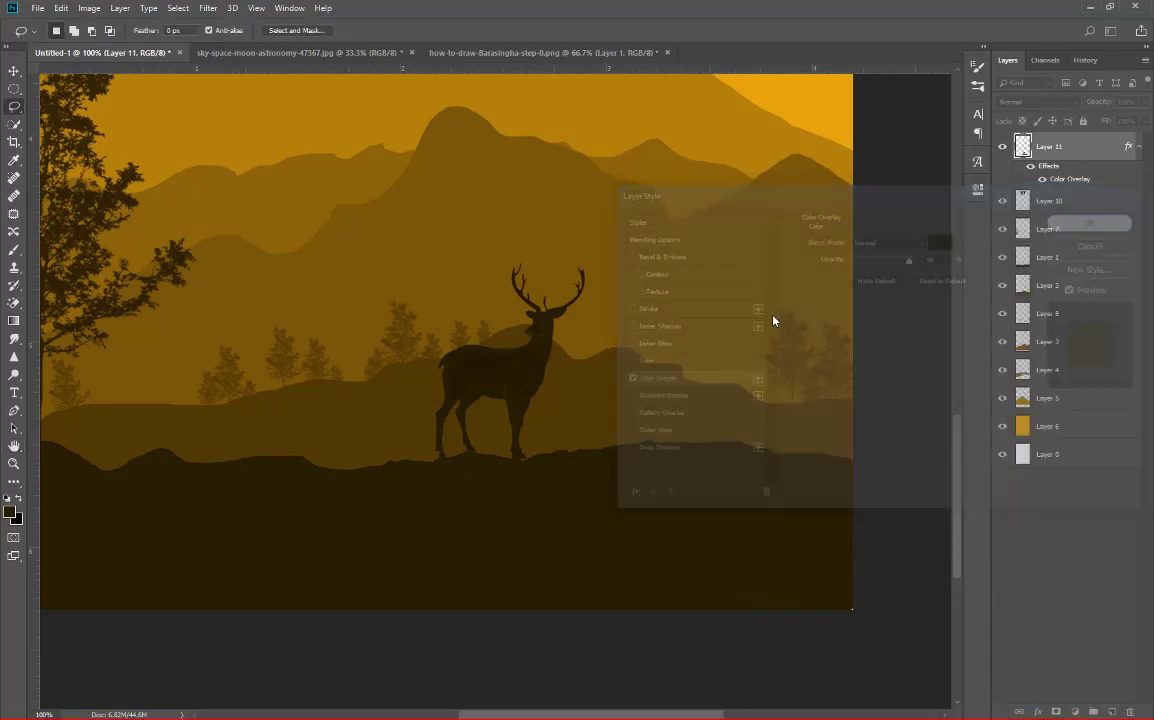
key(ctrl+minus)
key(ctrl+minus)
key(ctrl+minus)
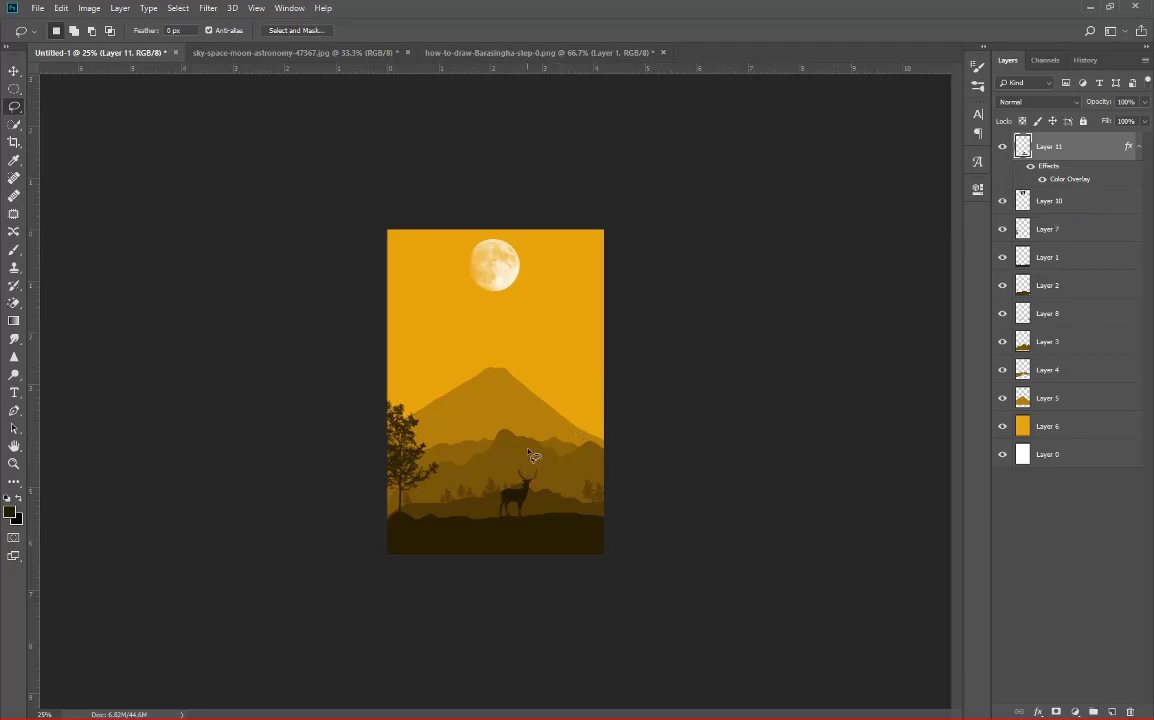
Step: Dim the moon with a clipped Levels 1 layer setting output levels to 0–192
key(ctrl+plus)
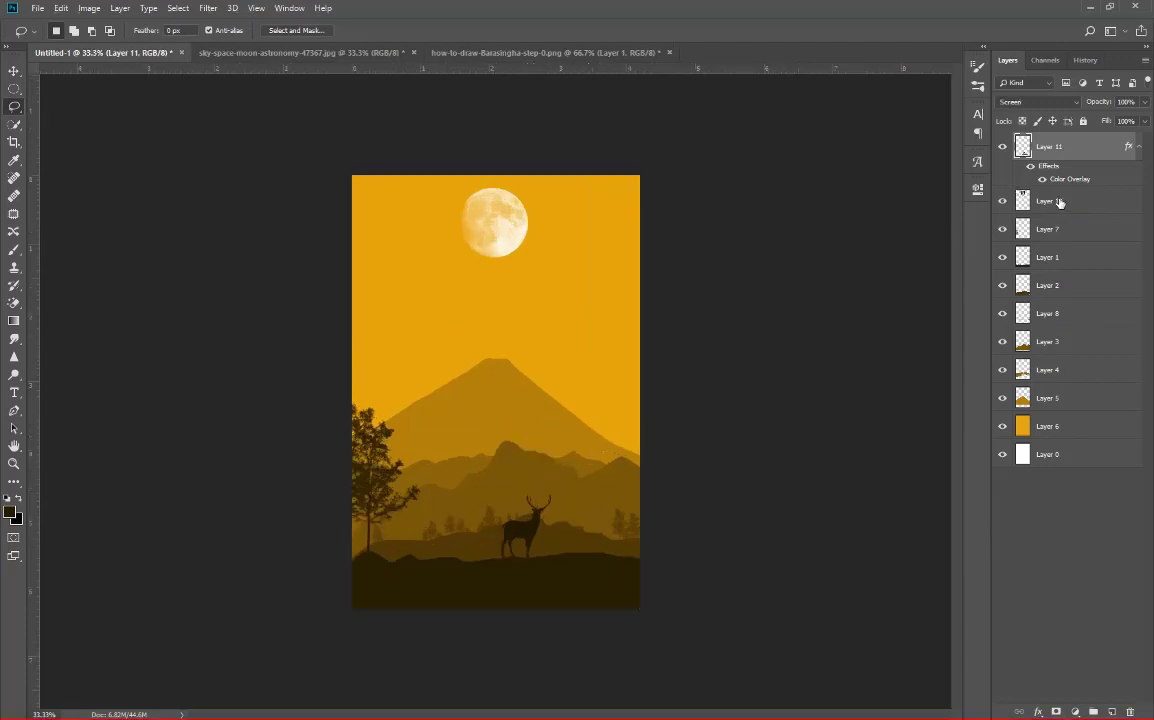
click(1059, 203)
click(1075, 711)
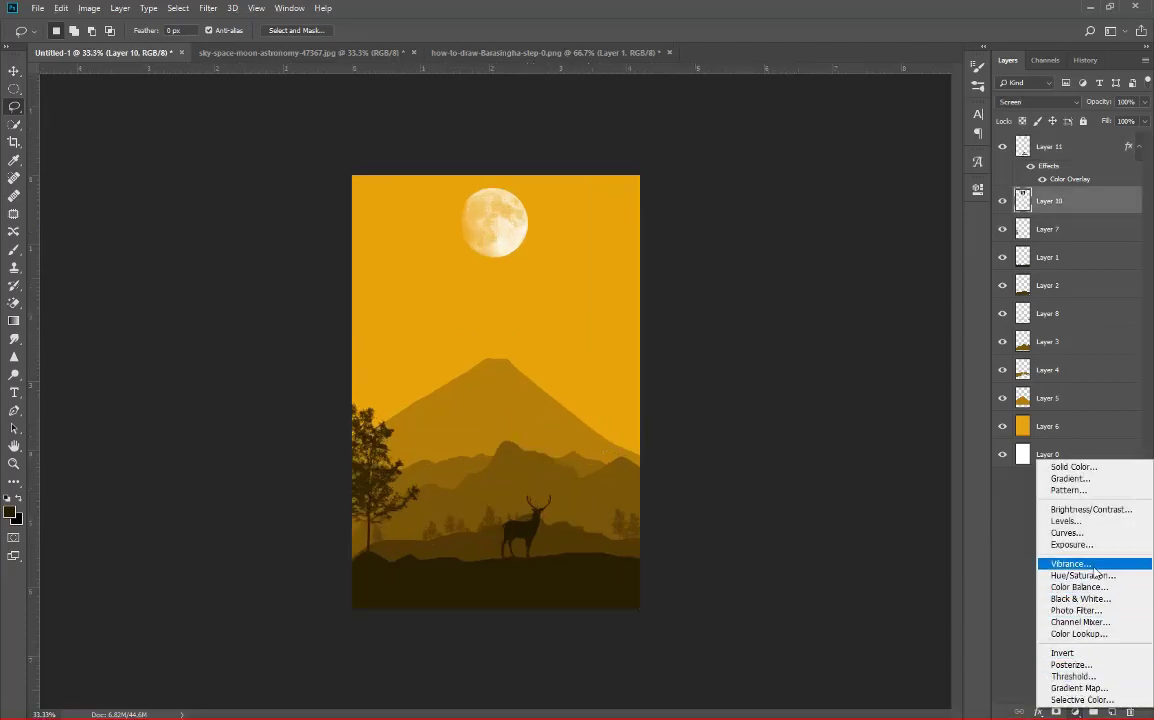
click(1100, 525)
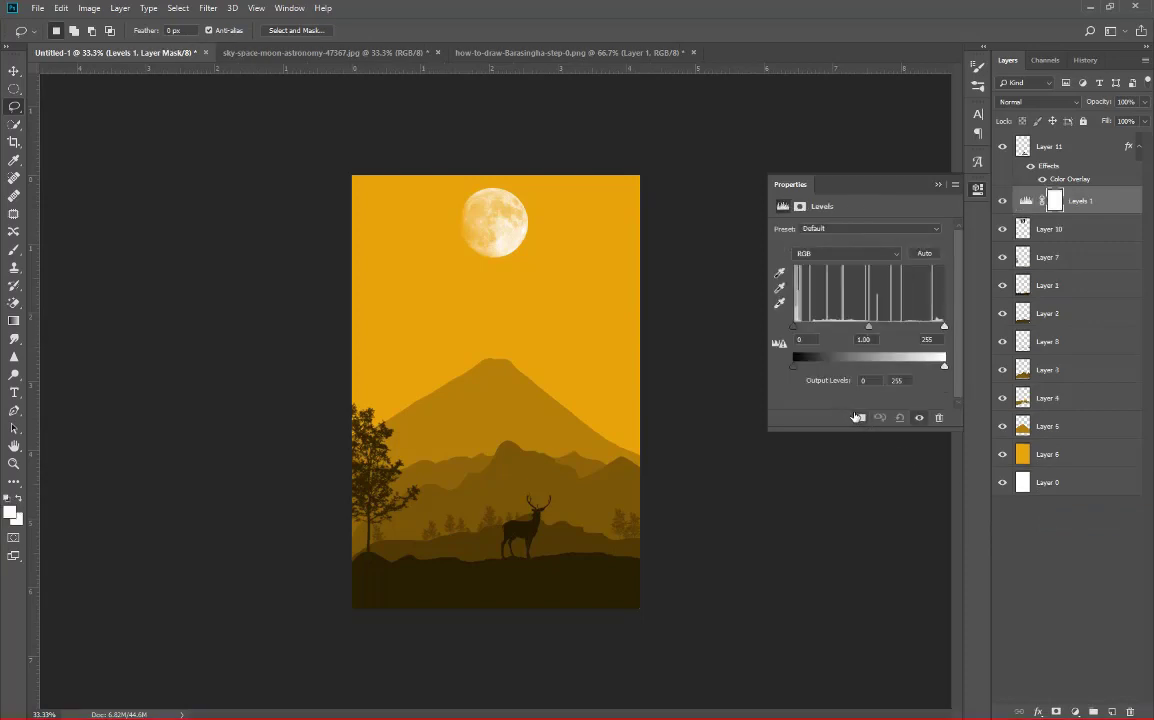
mouse_move(797, 371)
mouse_down()
mouse_move(827, 370)
mouse_move(794, 368)
mouse_up()
drag(944, 368, 907, 368)
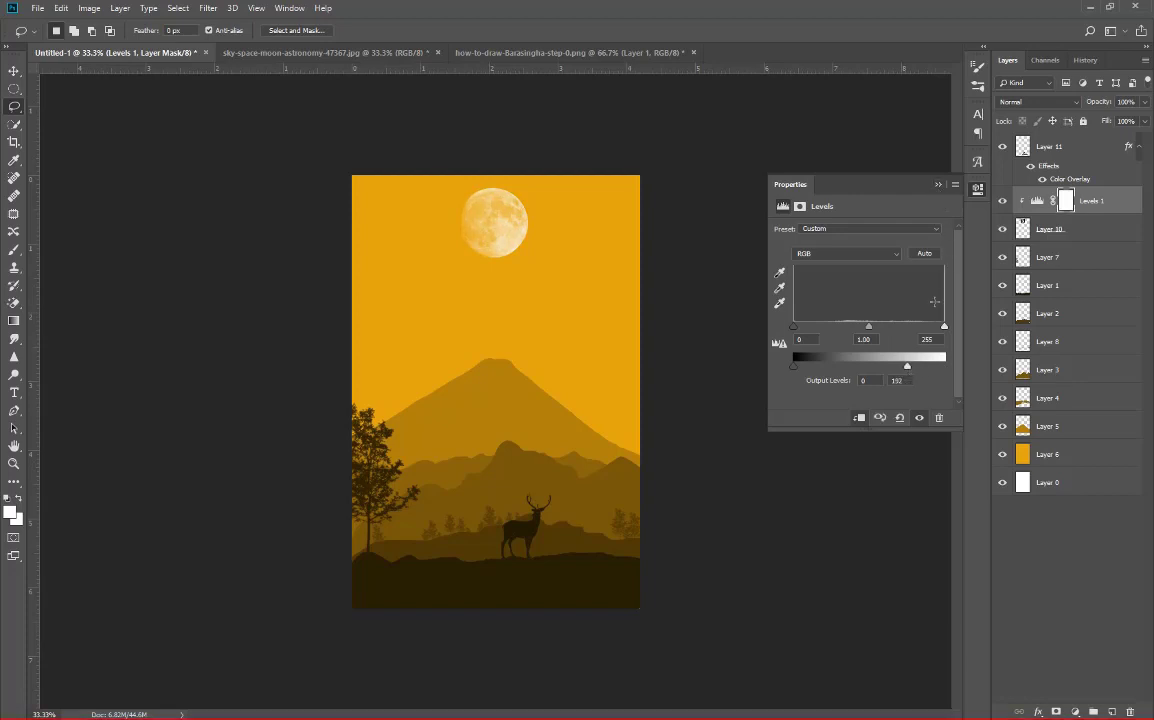
click(977, 188)
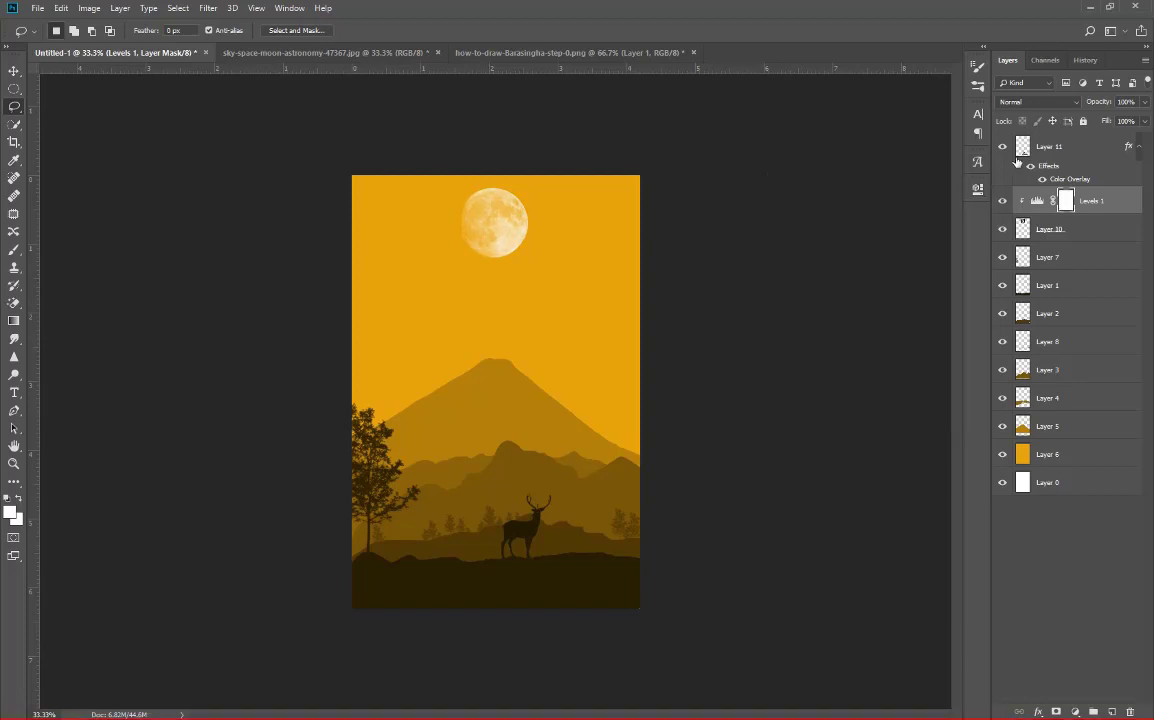
click(1045, 147)
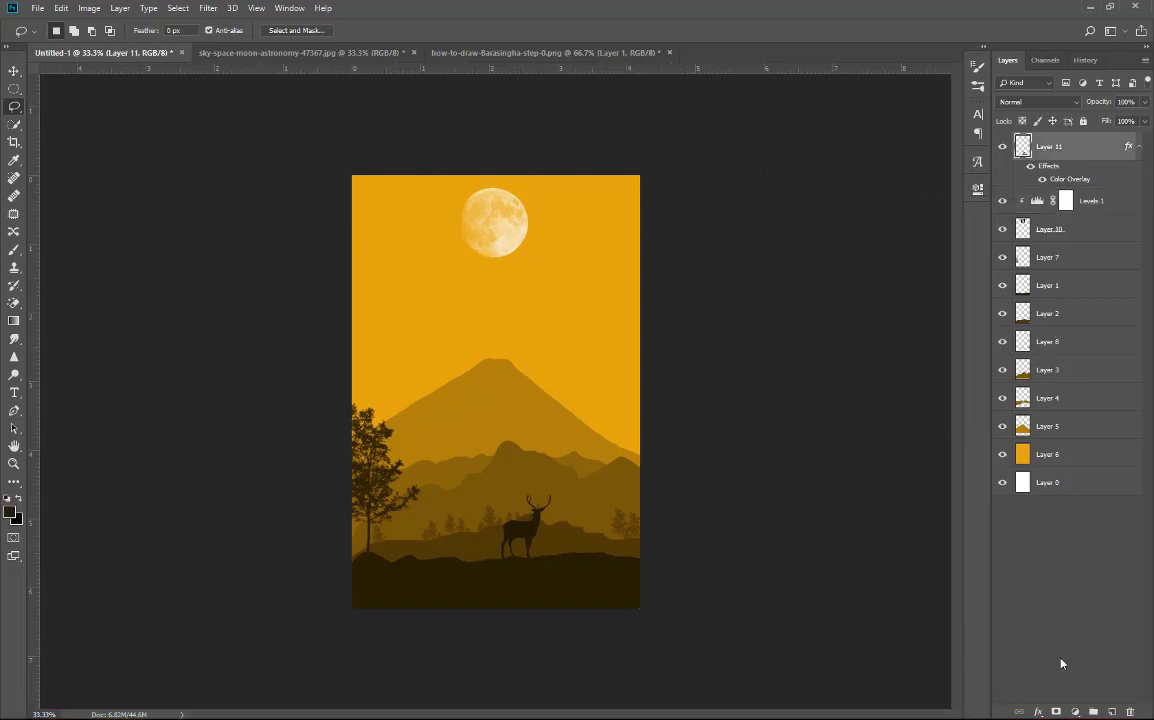
Step: Add a Hue/Saturation adjustment with Hue -180 and Saturation -49 to turn the scene blue
click(1075, 711)
key(Escape)
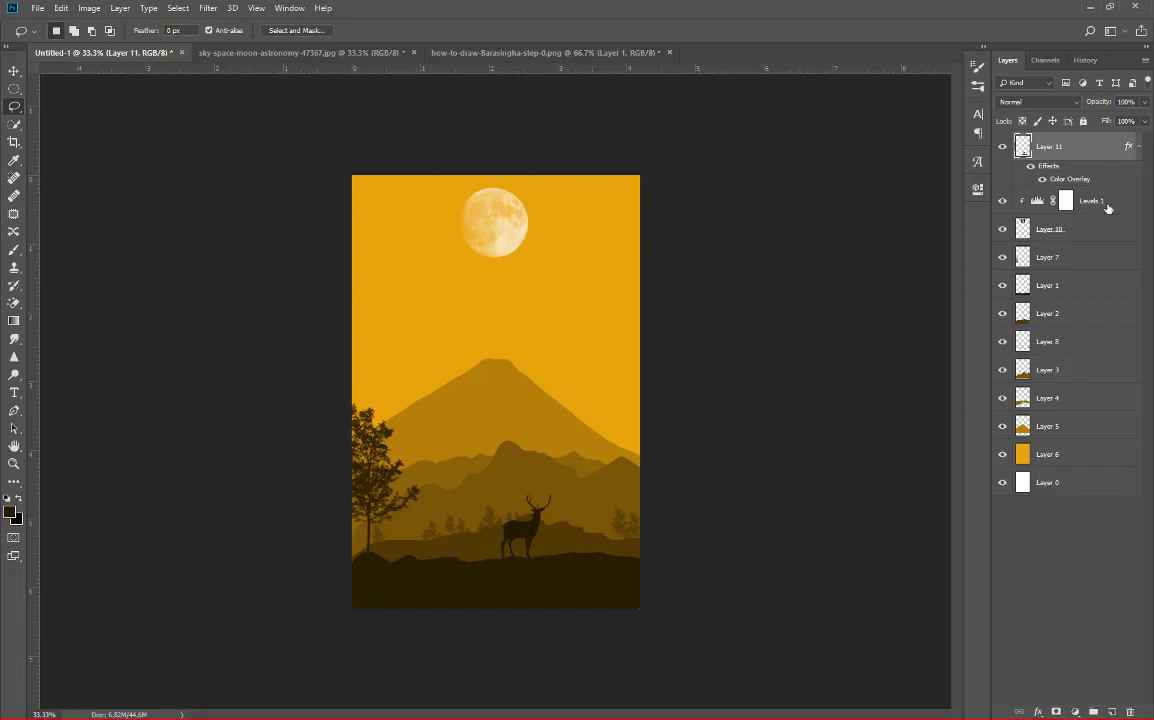
click(1076, 711)
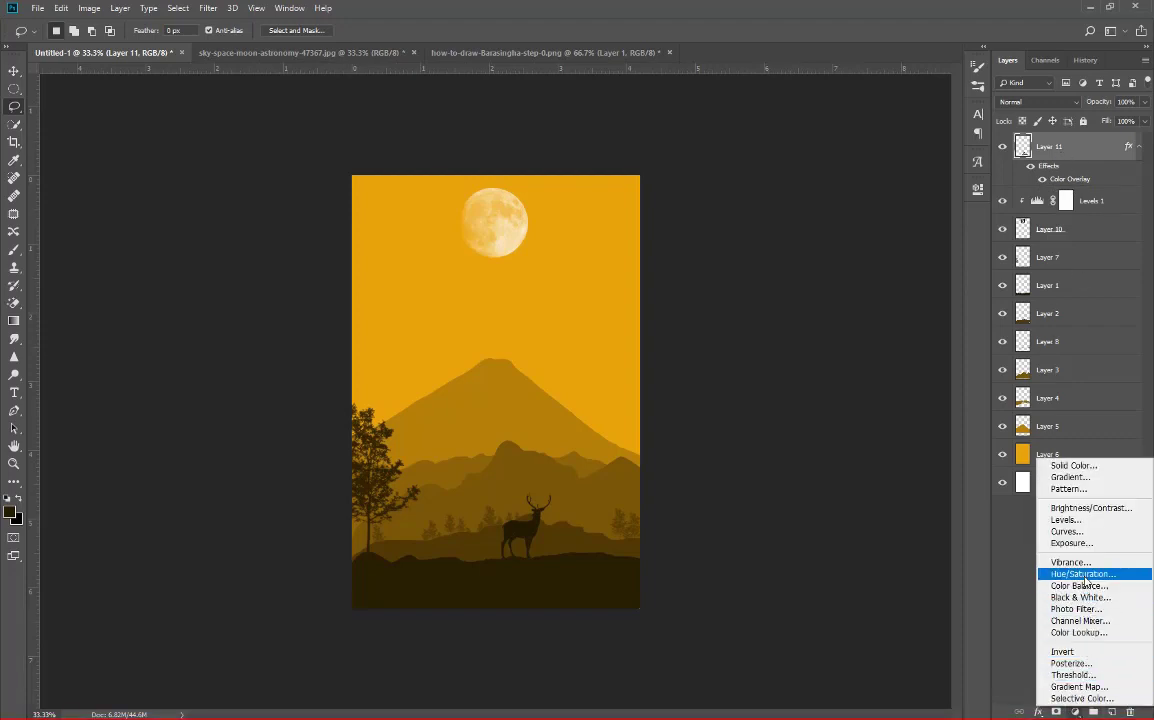
click(1020, 575)
mouse_move(859, 279)
mouse_down()
mouse_move(841, 306)
mouse_move(924, 284)
mouse_up()
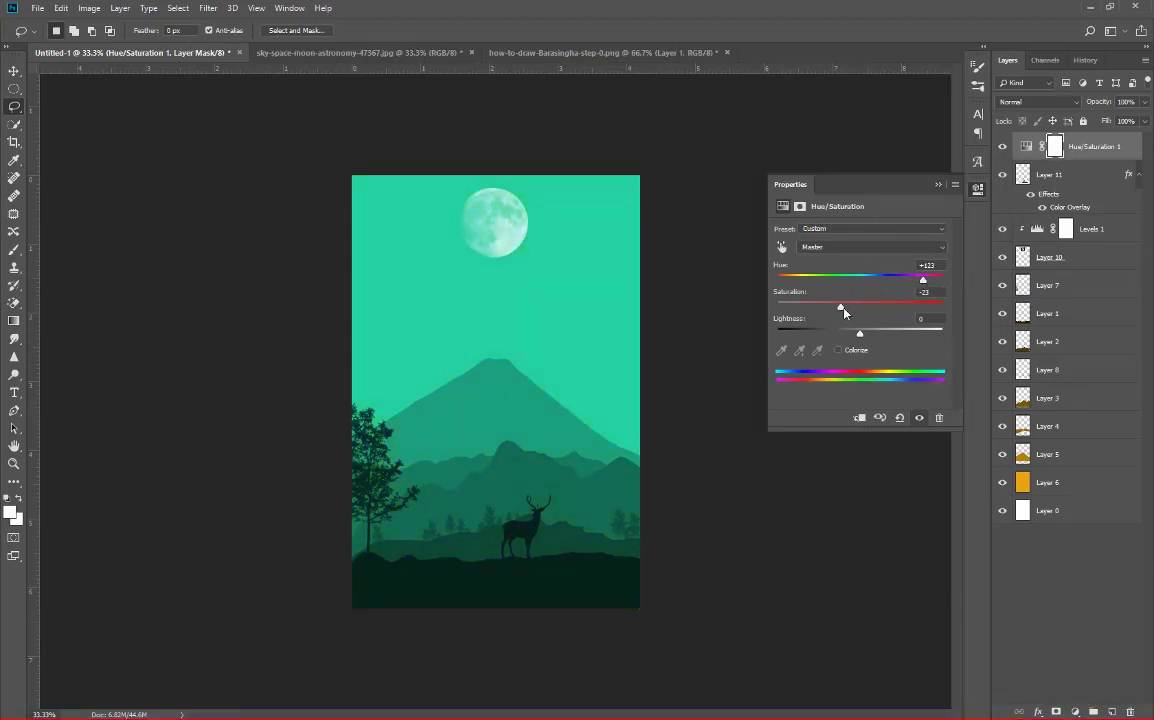
drag(841, 307, 802, 307)
drag(887, 284, 949, 285)
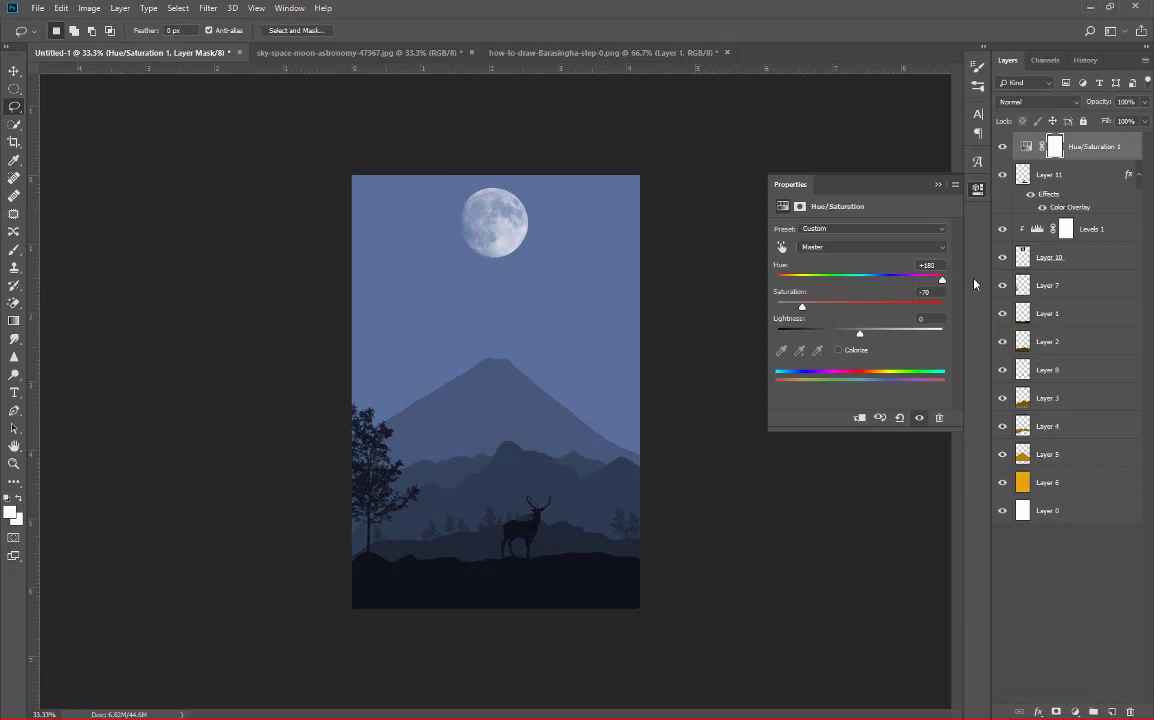
mouse_move(949, 285)
mouse_down()
mouse_move(933, 284)
mouse_move(943, 284)
mouse_up()
drag(859, 333, 843, 333)
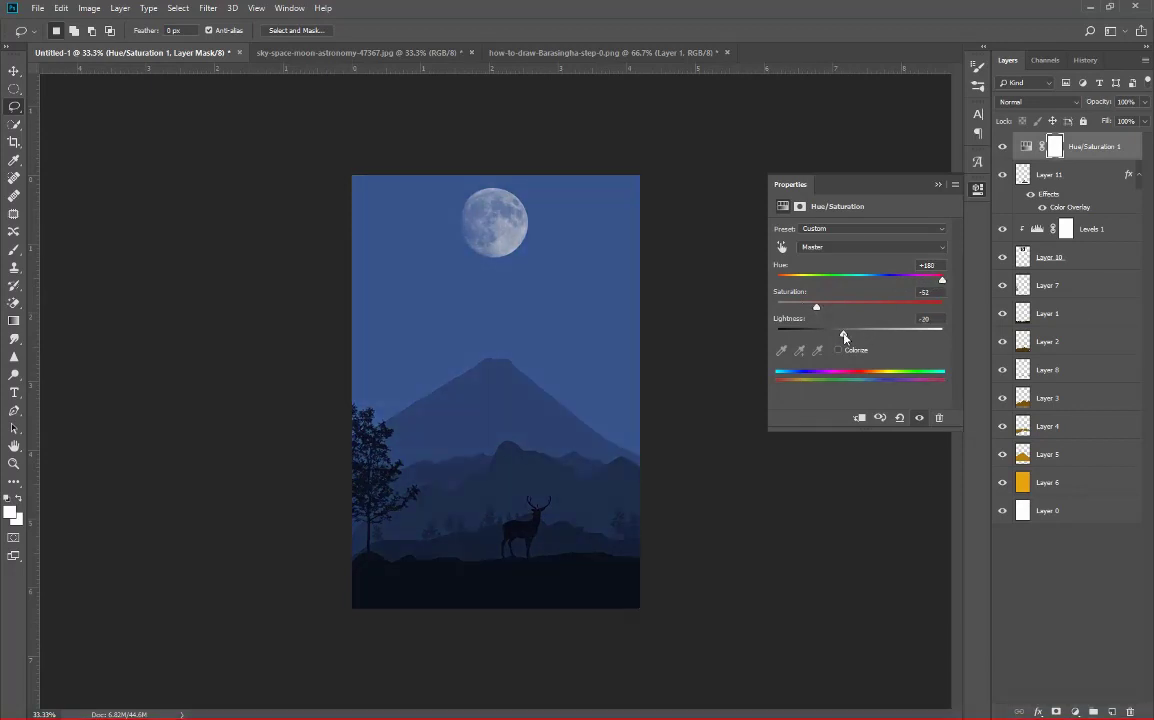
mouse_move(942, 279)
mouse_down()
mouse_move(777, 292)
mouse_move(827, 308)
mouse_move(820, 319)
mouse_move(853, 337)
mouse_up()
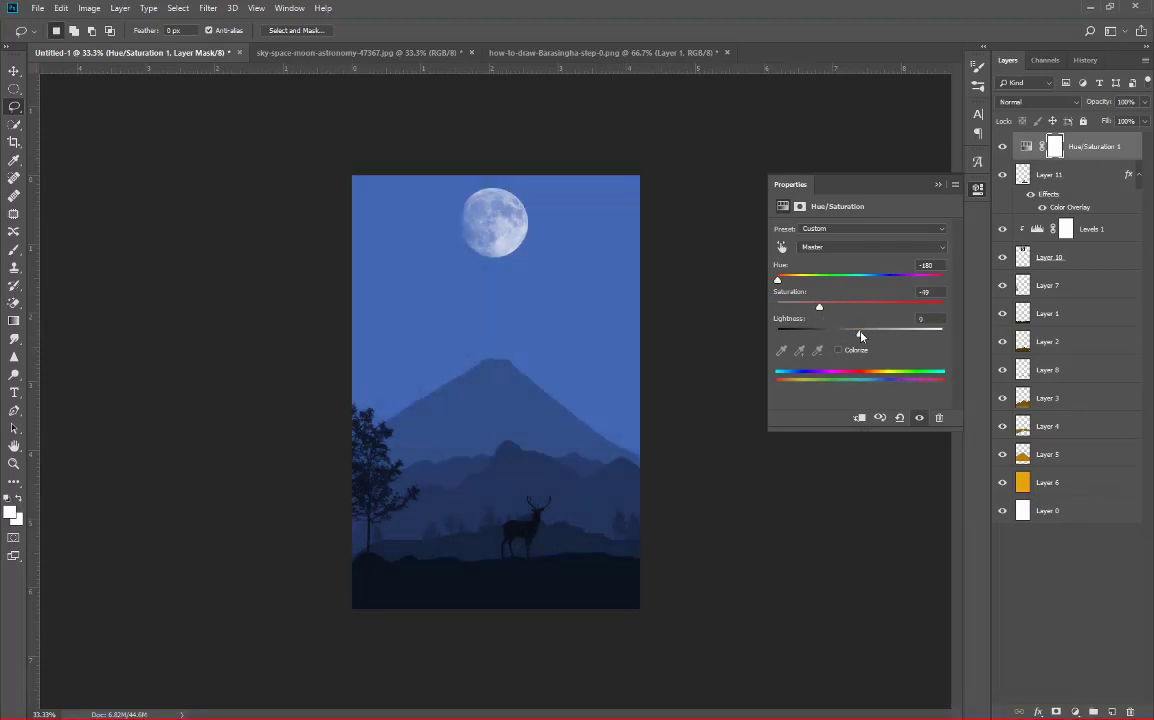
click(938, 184)
Step: Move moon Layer 10 and Levels 1 above the adjustment, then add new Layer 12
click(1088, 262)
mouse_move(1088, 262)
mouse_down()
mouse_move(1101, 235)
mouse_move(1095, 138)
mouse_up()
shift+click(1101, 232)
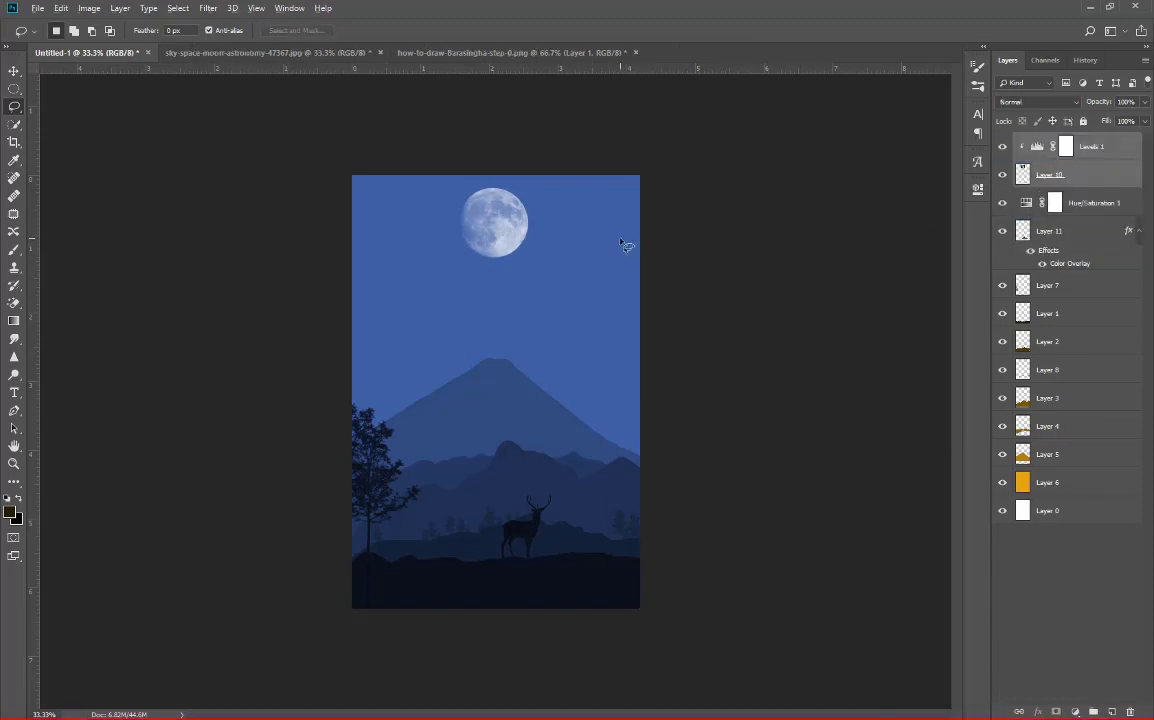
click(1112, 711)
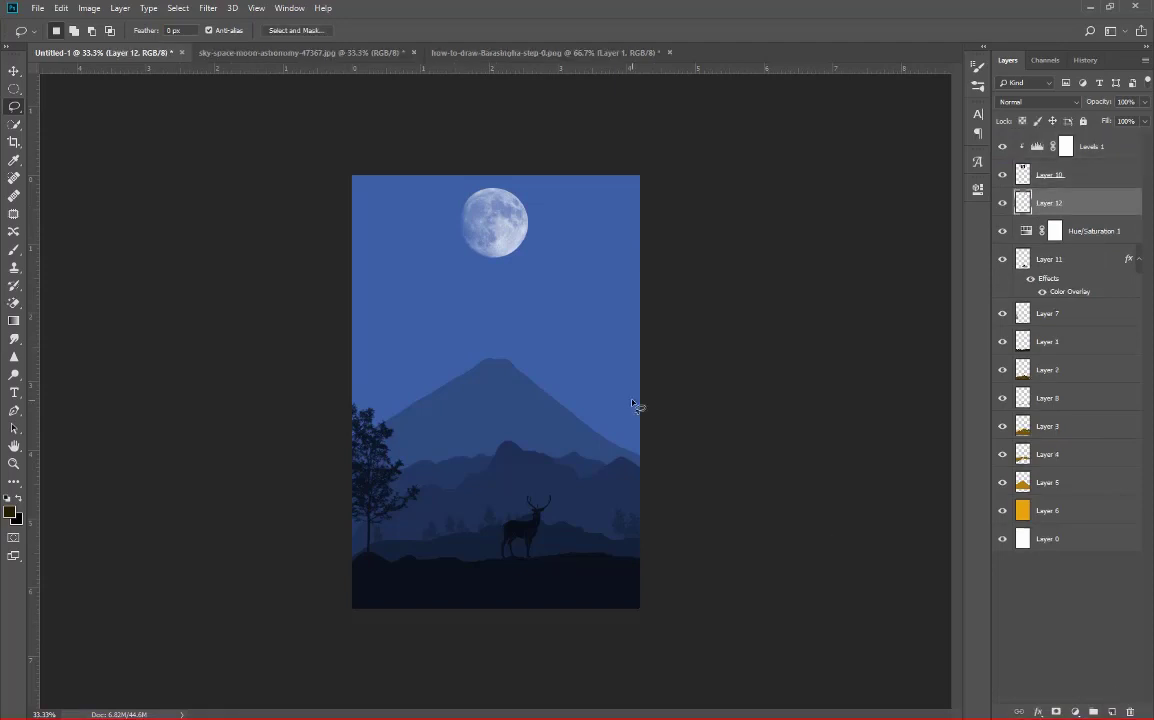
Step: Choose a near-white light-grey foreground colour for the Brush tool
key(ctrl+minus)
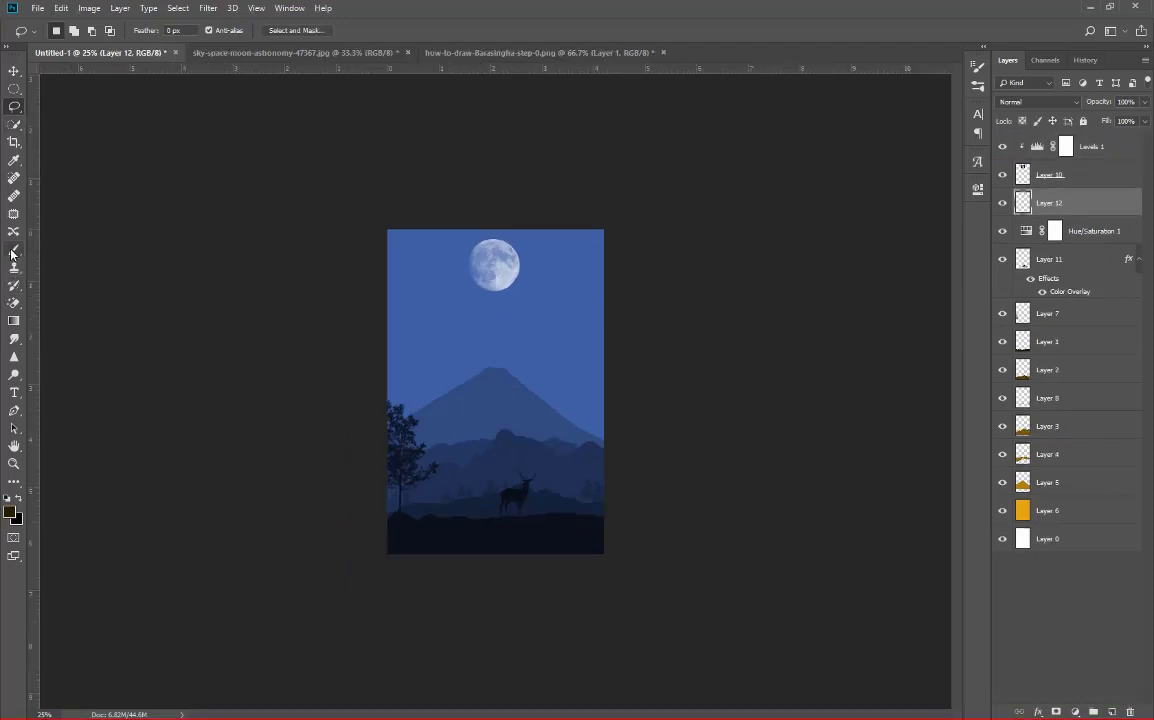
click(13, 252)
click(10, 513)
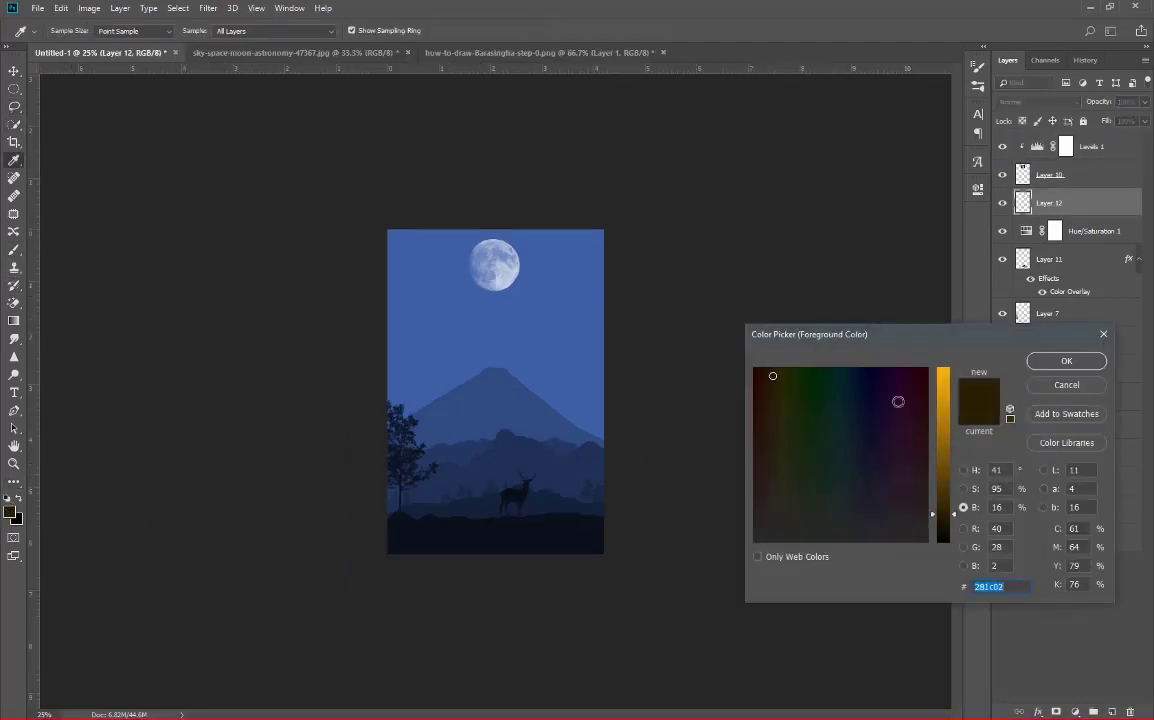
click(948, 391)
drag(915, 540, 935, 547)
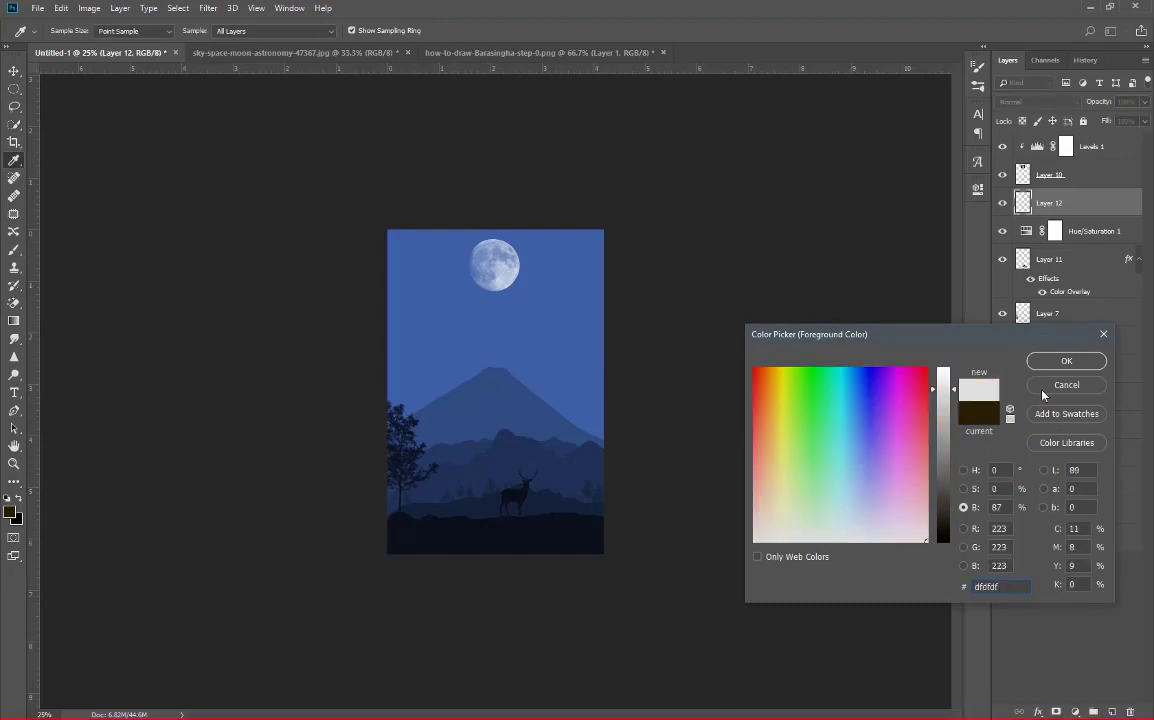
click(1066, 361)
Step: Set up a Soft Round brush of about 1060 px at 42% opacity
drag(475, 247, 581, 266)
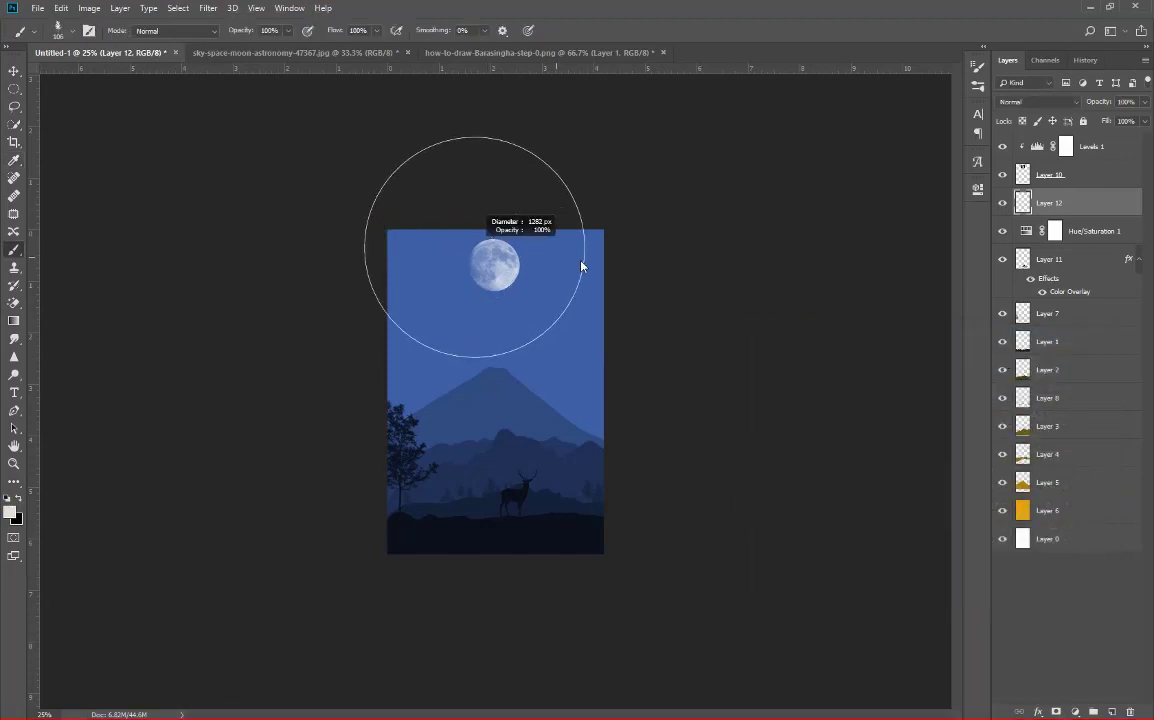
right_click(518, 283)
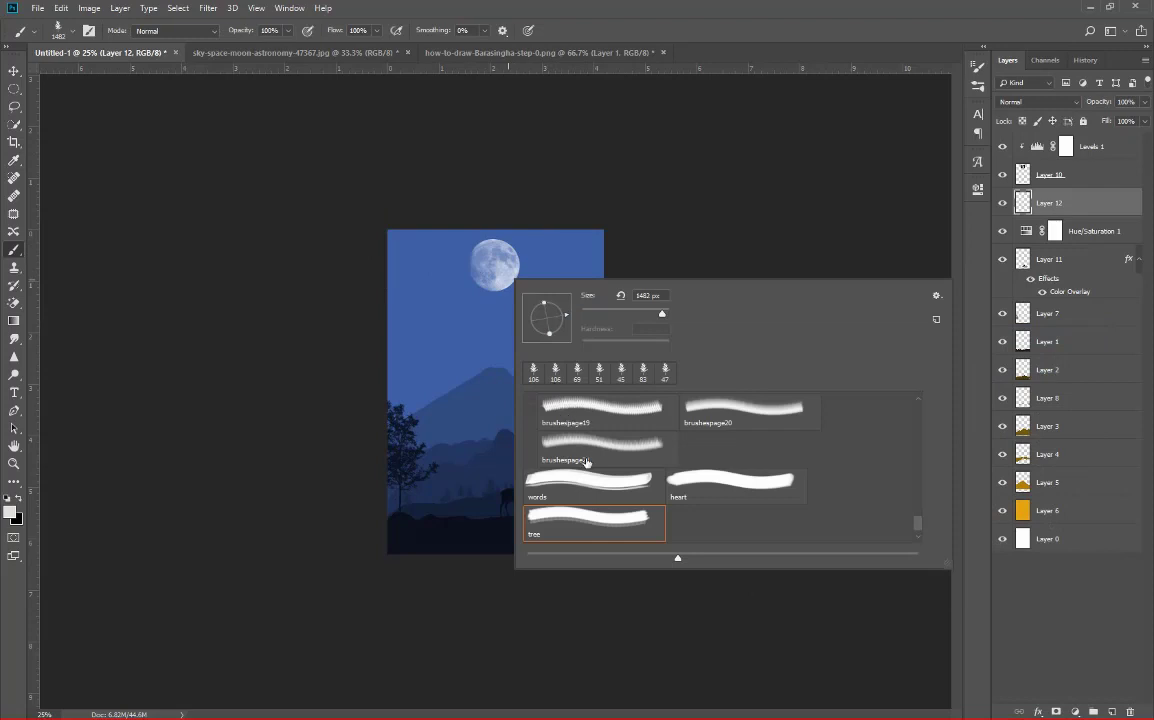
scroll(587, 461, up, 1)
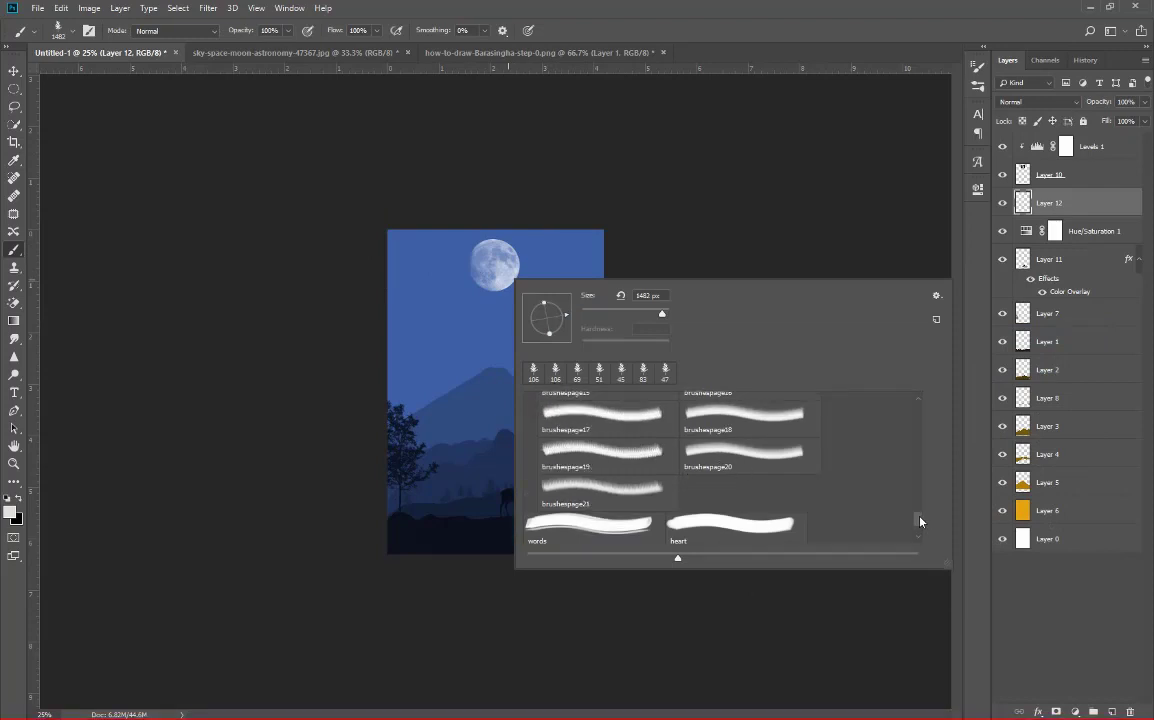
drag(917, 520, 928, 414)
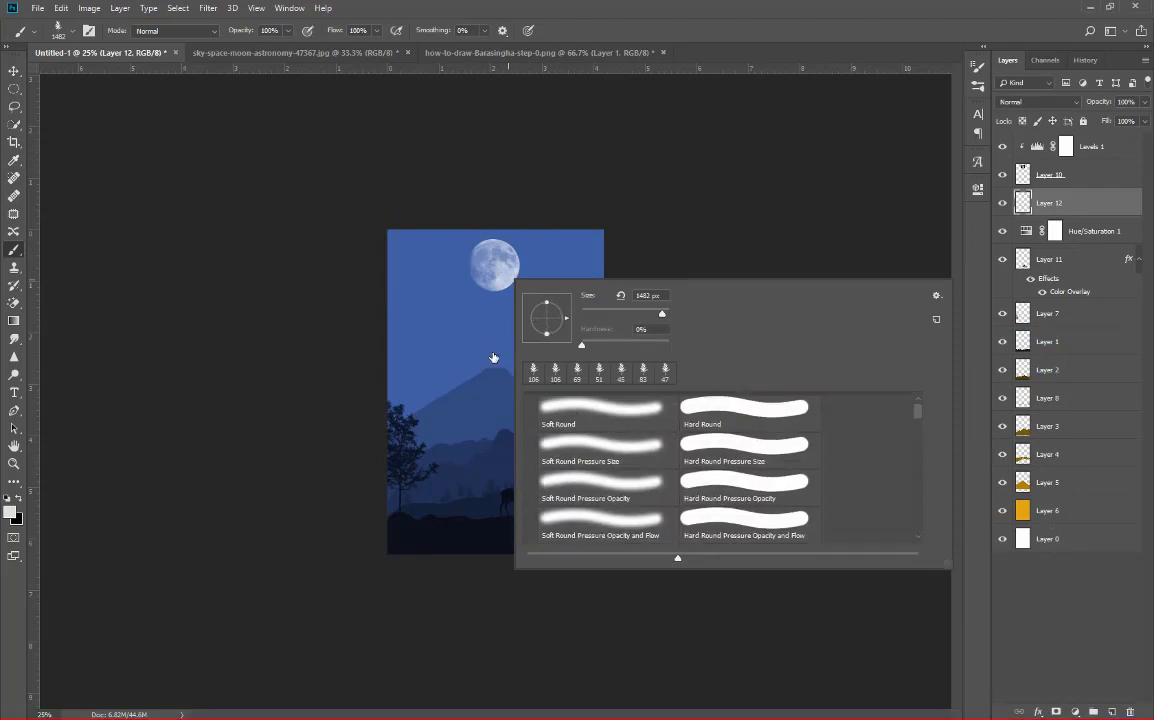
alt+right_click(451, 278)
alt+right_click(438, 244)
alt+right_click(494, 313)
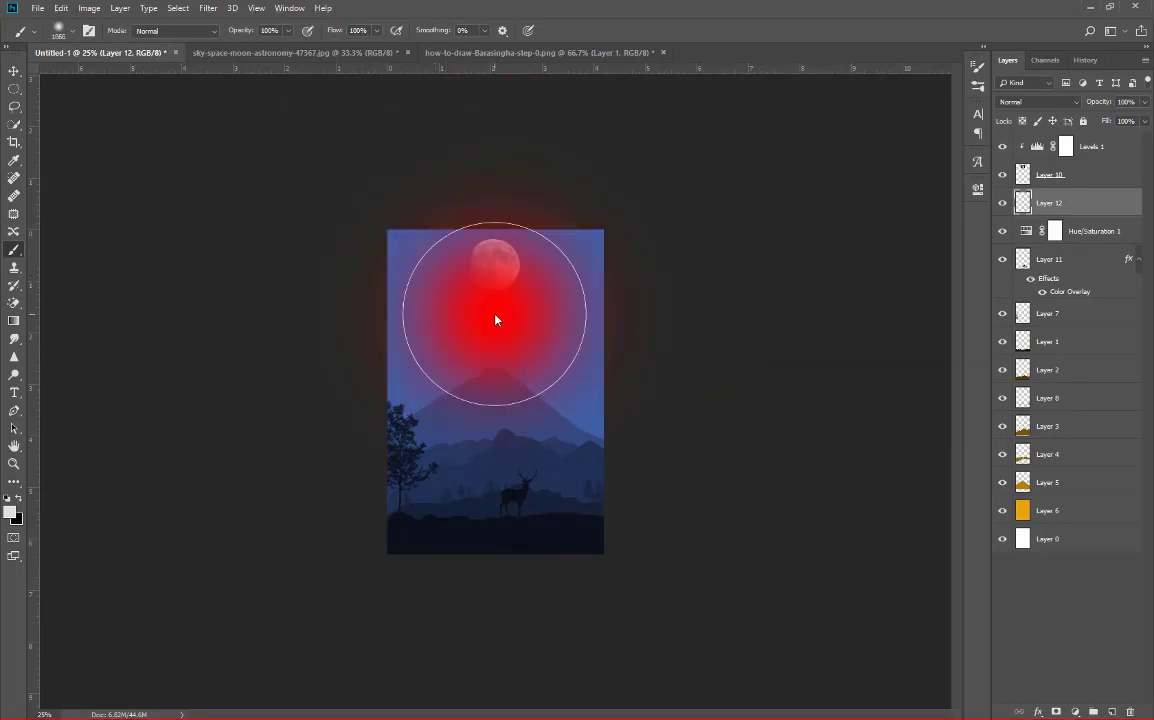
drag(241, 30, 204, 38)
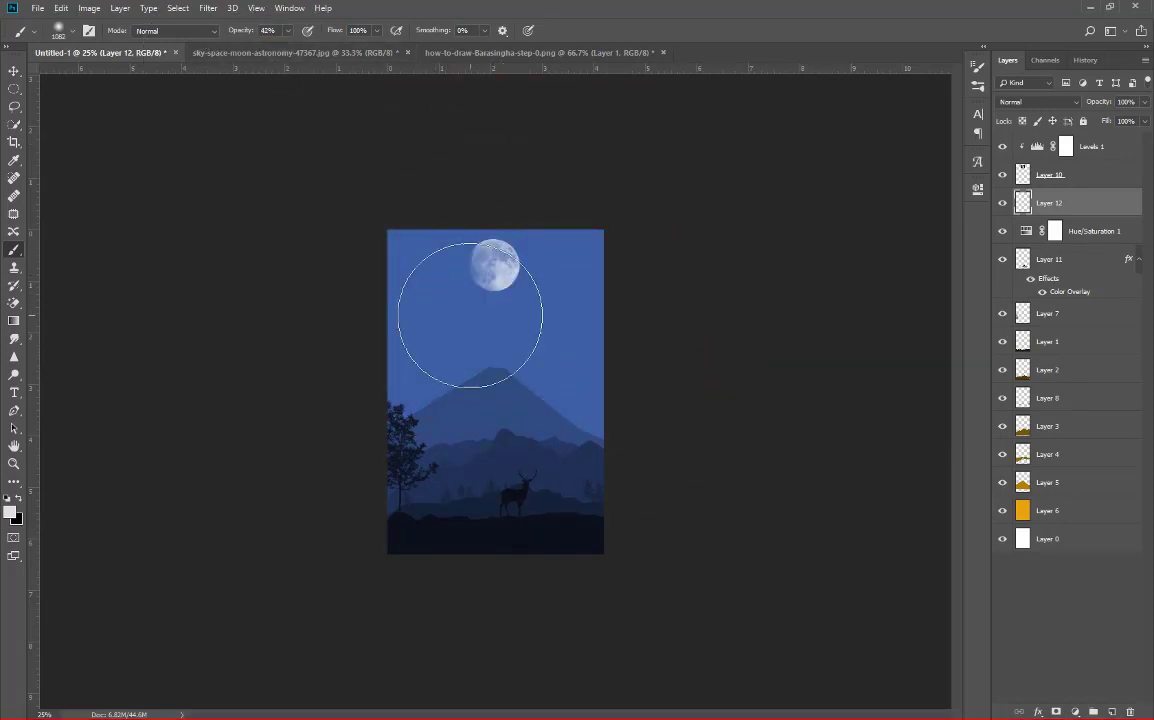
Step: Paint a soft glow around the moon and set Layer 12 to Soft Light
click(477, 276)
scroll(495, 268, up, 1)
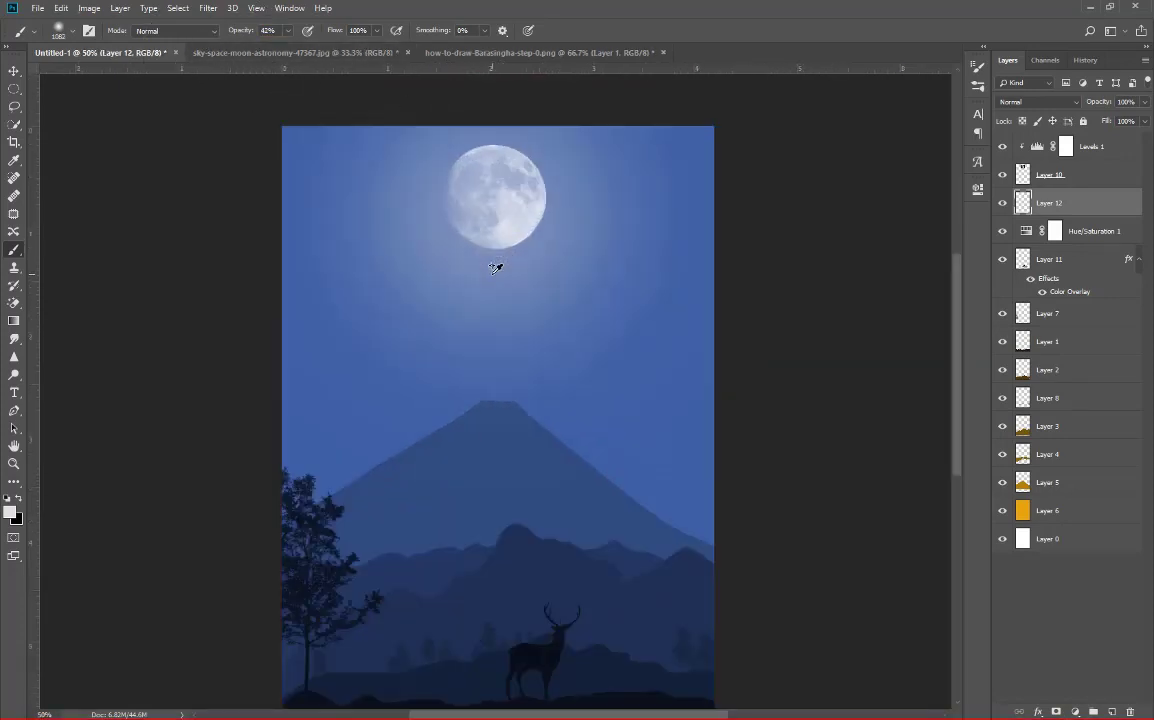
click(1040, 101)
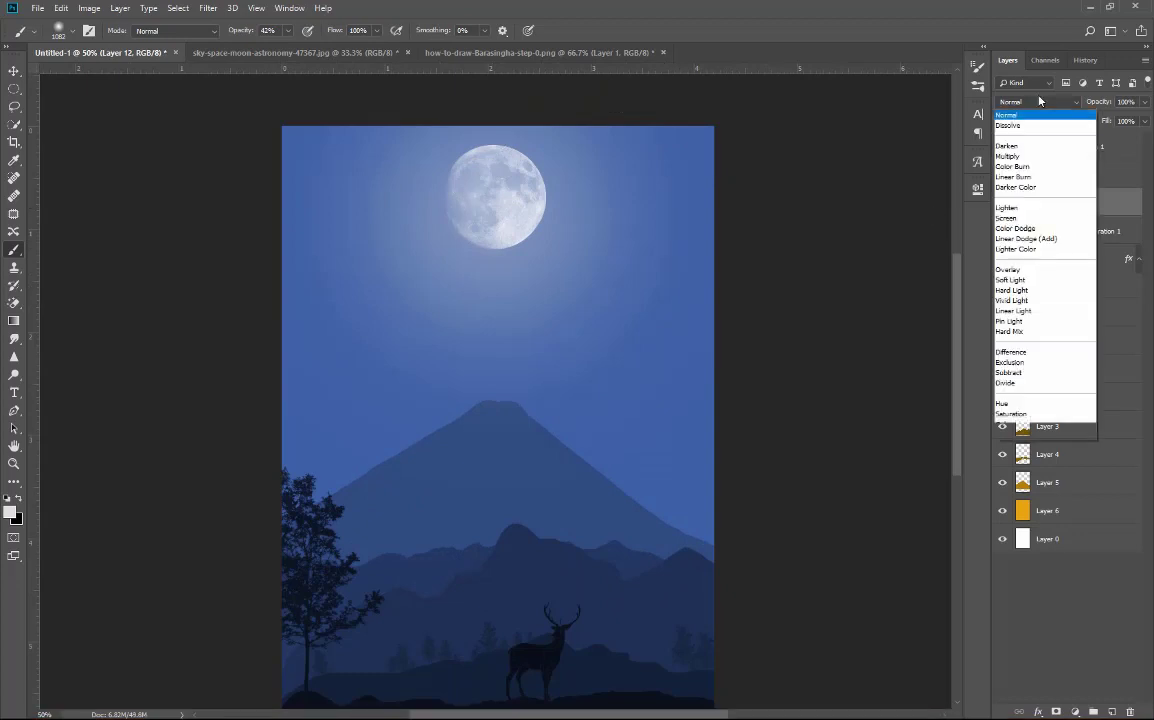
click(1012, 280)
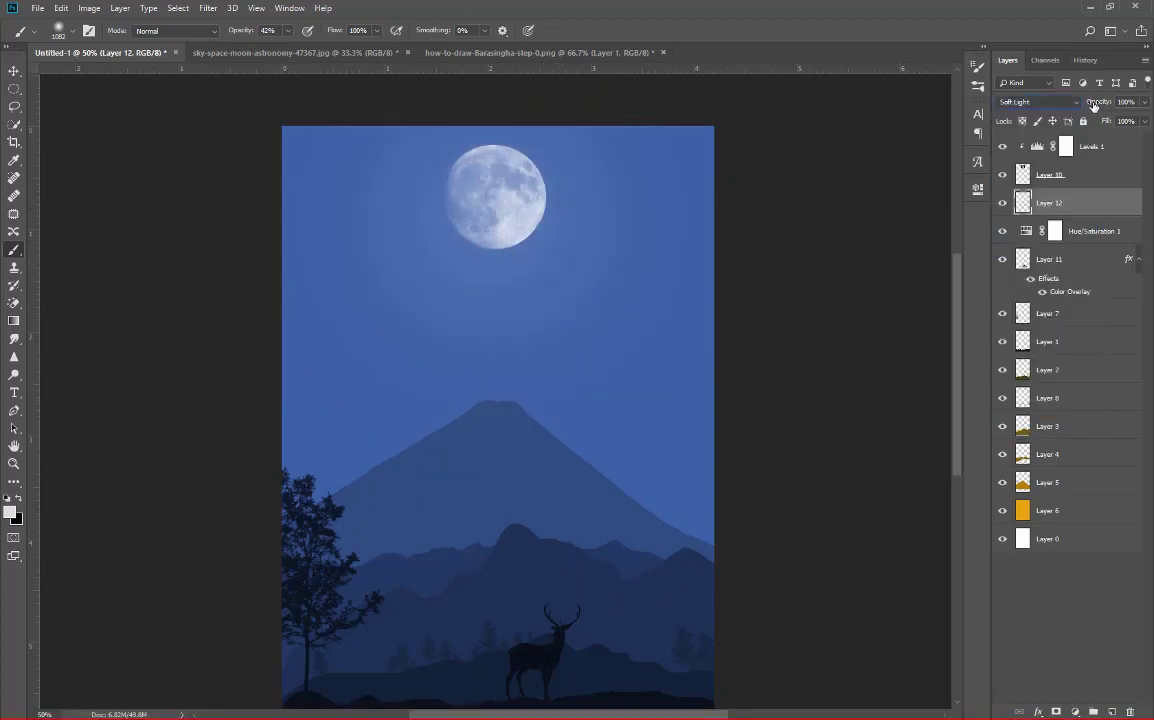
Step: Brush more glow around the moon and shrink the brush to about 566 px
click(503, 211)
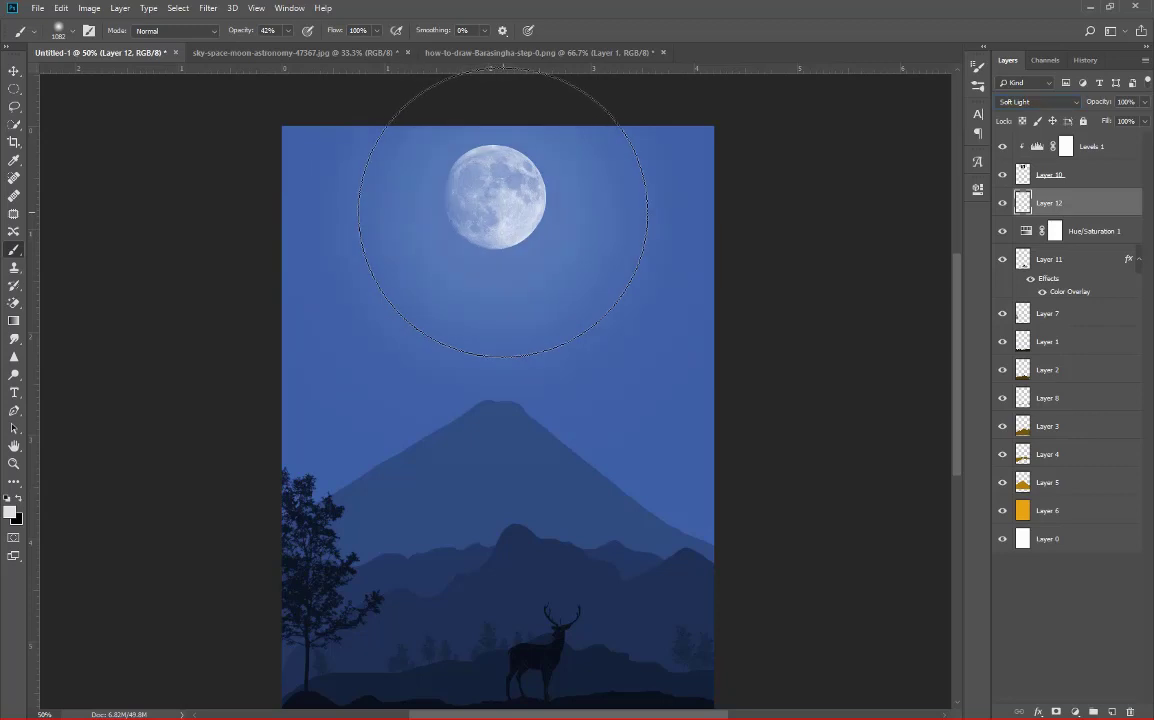
key(ctrl+minus)
key(ctrl+minus)
mouse_move(500, 227)
mouse_down()
mouse_move(482, 227)
mouse_move(506, 267)
mouse_move(490, 264)
mouse_up()
key(ctrl+plus)
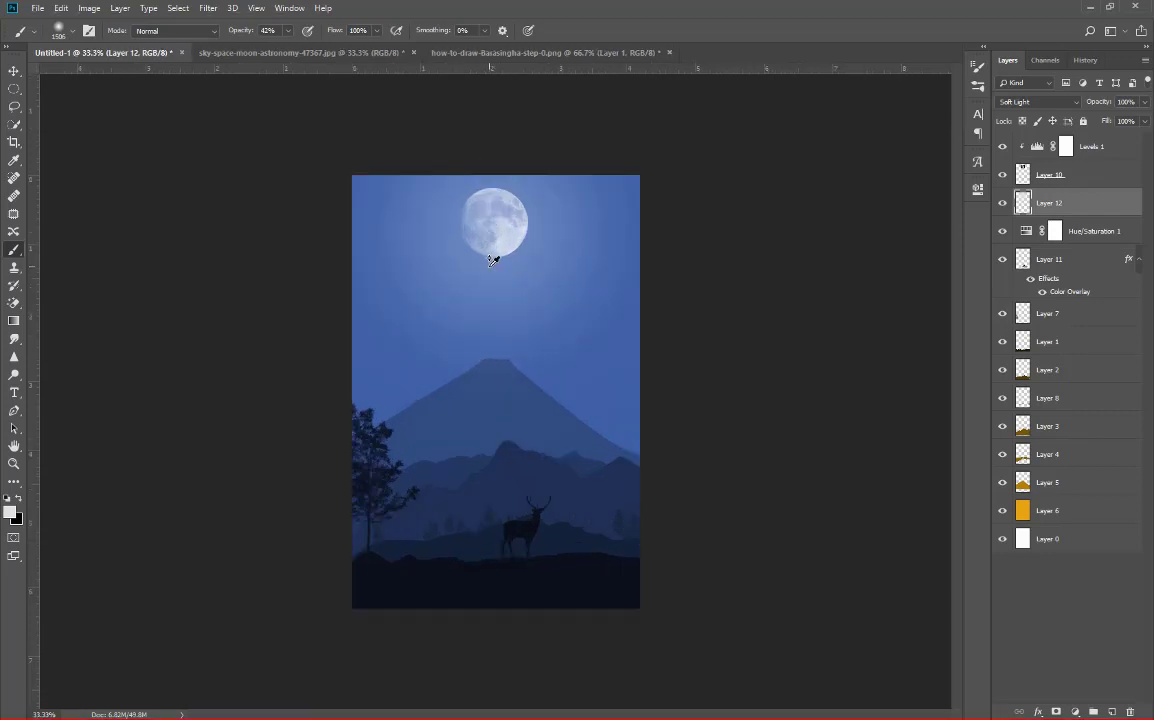
key(ctrl+plus)
key(ctrl+plus)
Step: Add new Layer 13 above Layer 5 and clip it to the volcano layer
click(1024, 422)
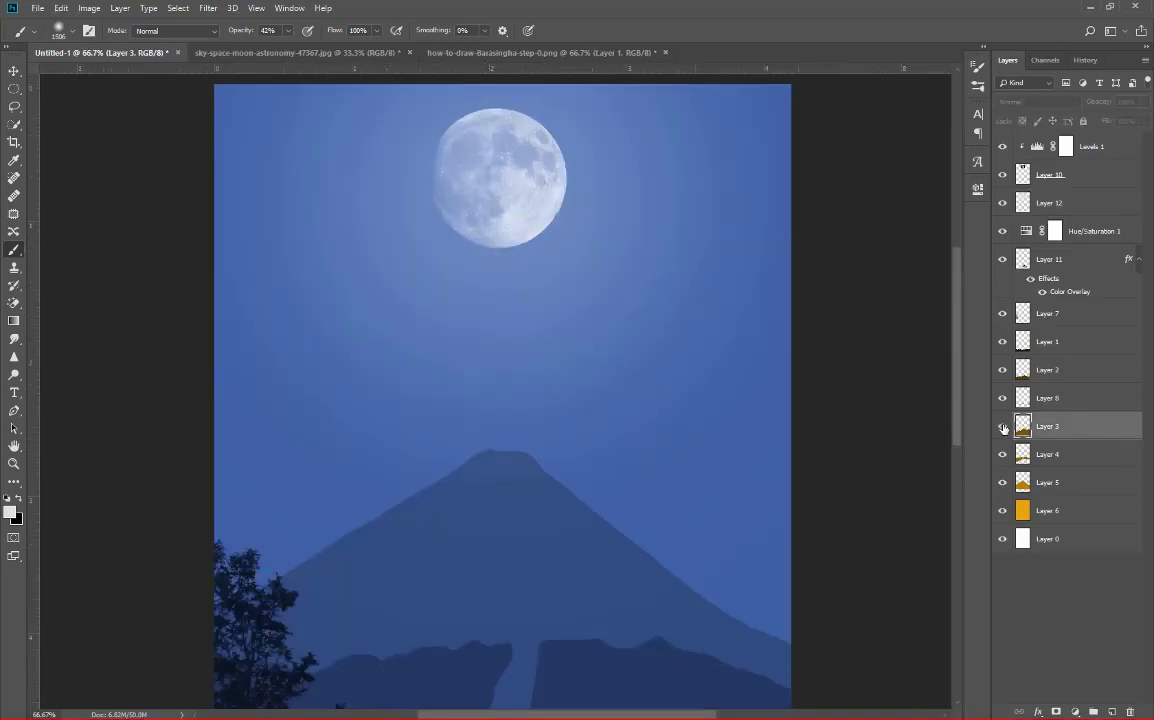
click(1056, 482)
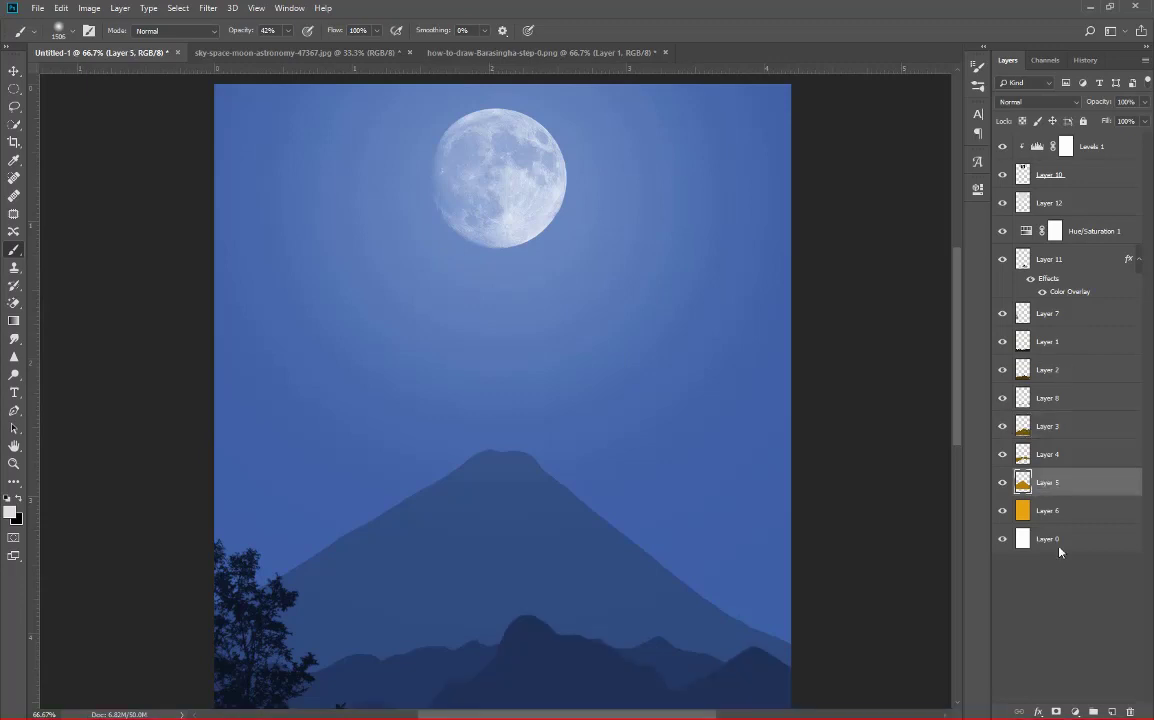
click(1109, 711)
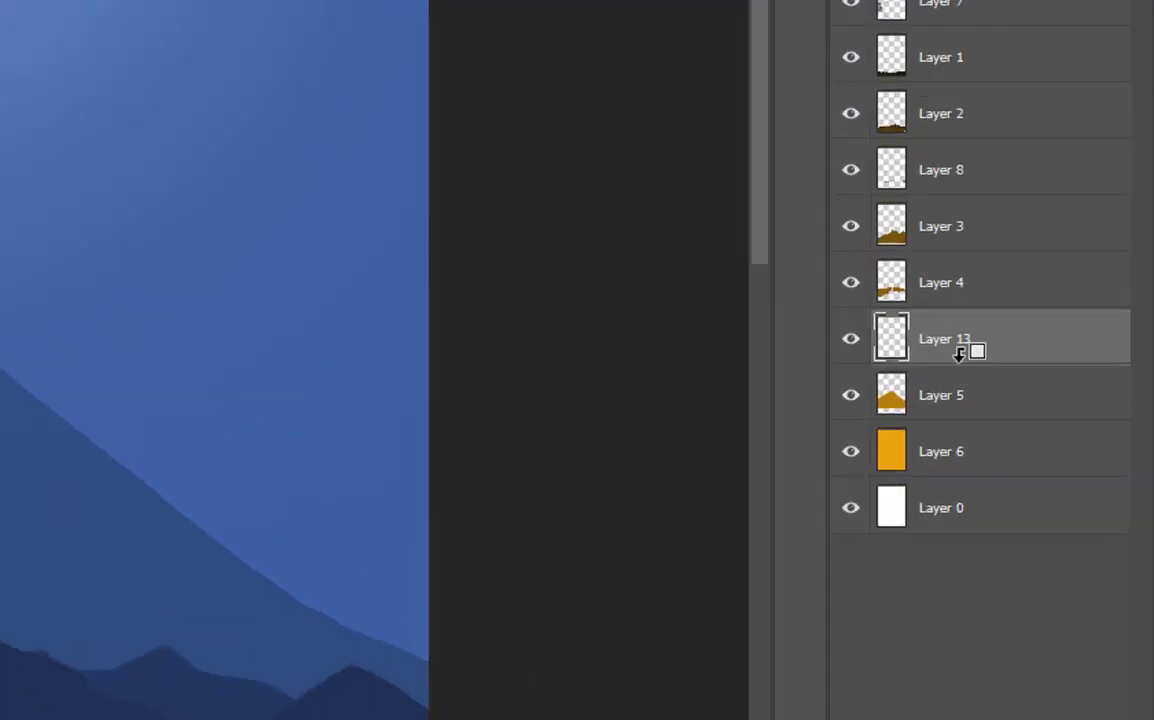
alt+click(958, 351)
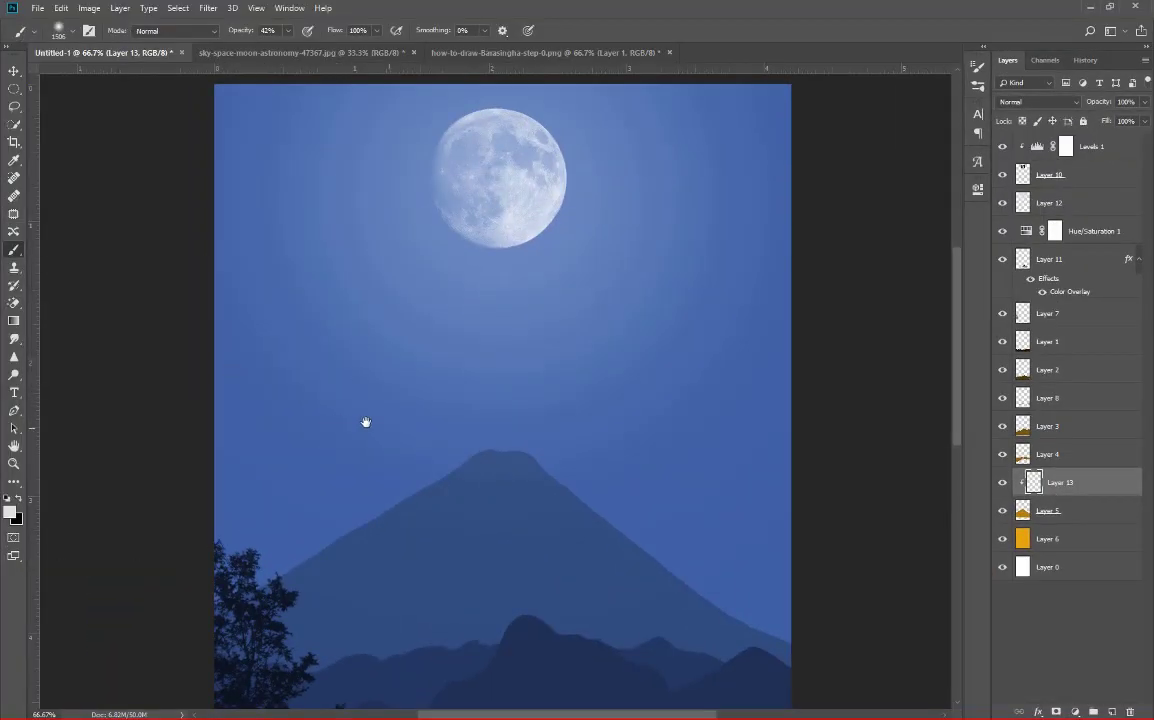
Step: Shrink the 'tree' brush to about 516 px and rotate its tip angle
drag(366, 419, 479, 190)
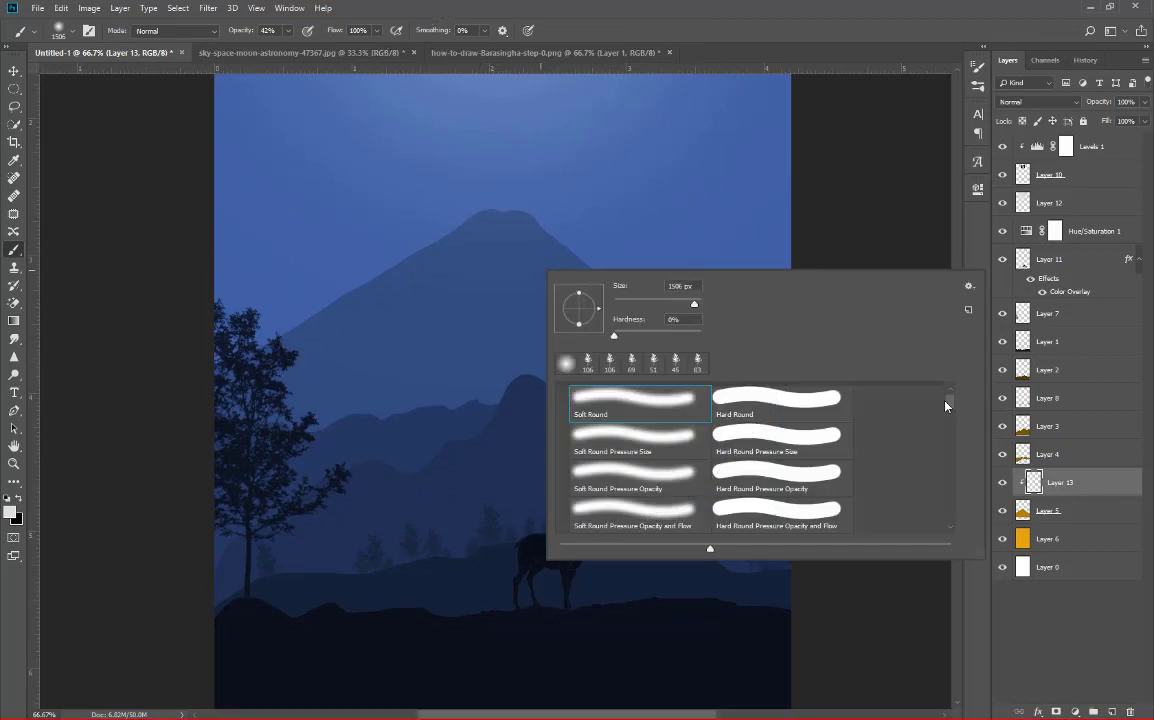
drag(946, 404, 946, 522)
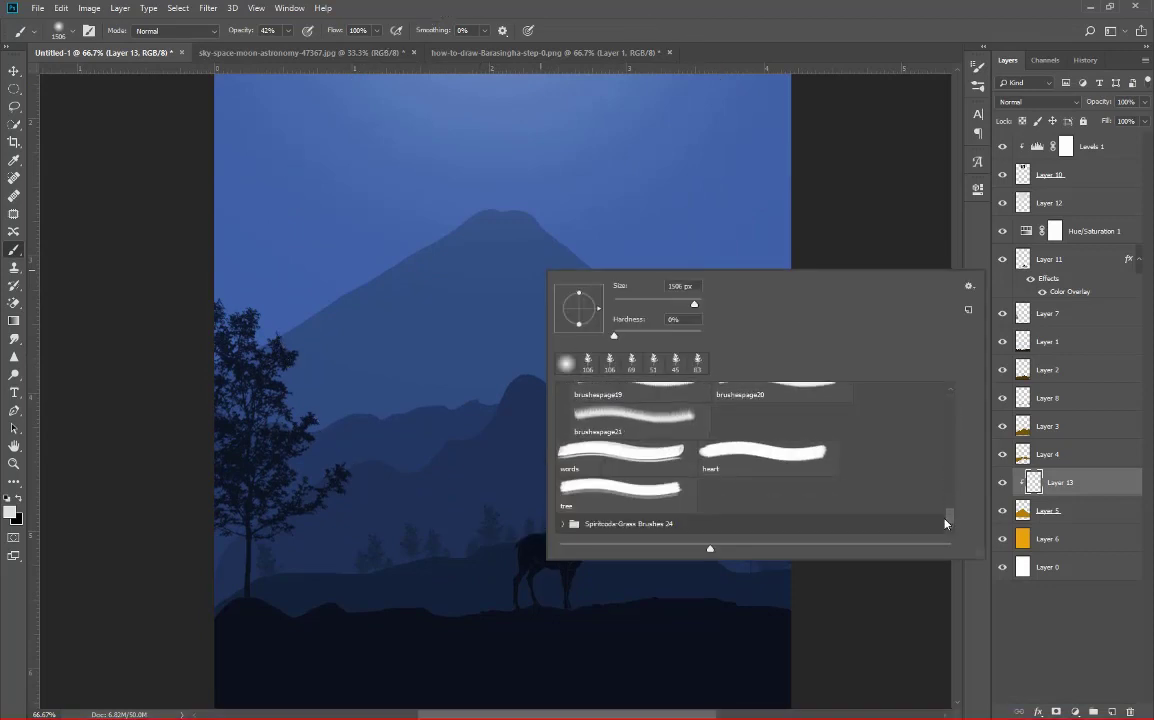
drag(489, 427, 333, 370)
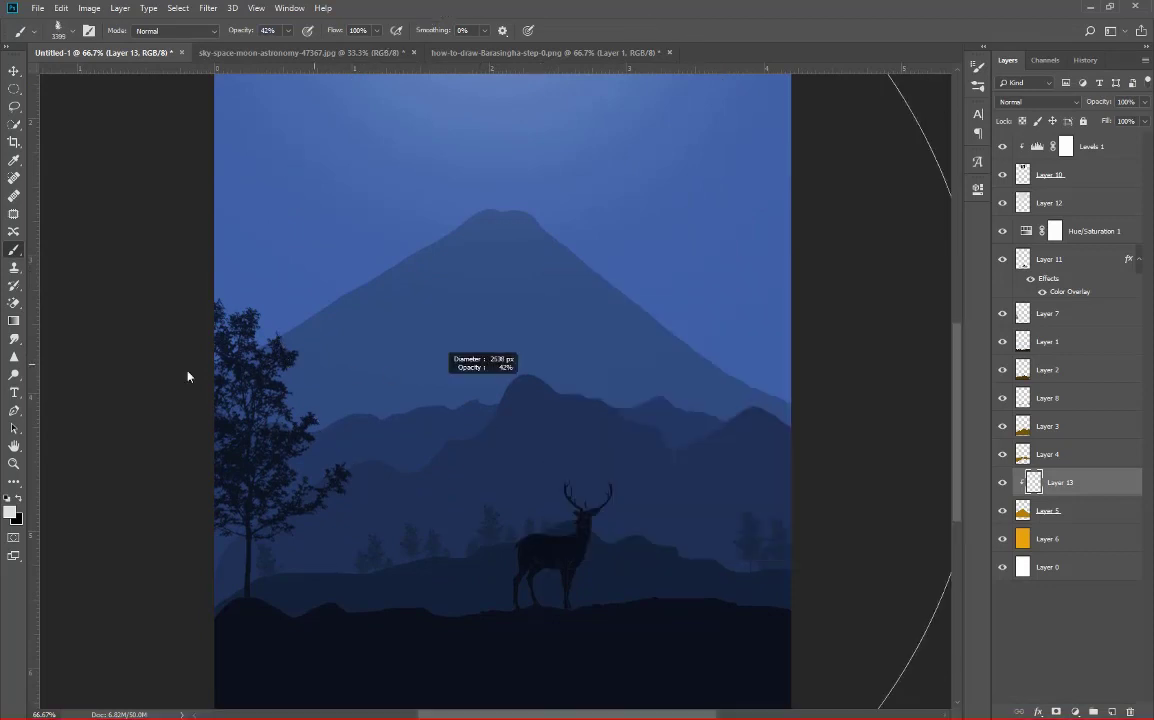
drag(187, 376, 175, 348)
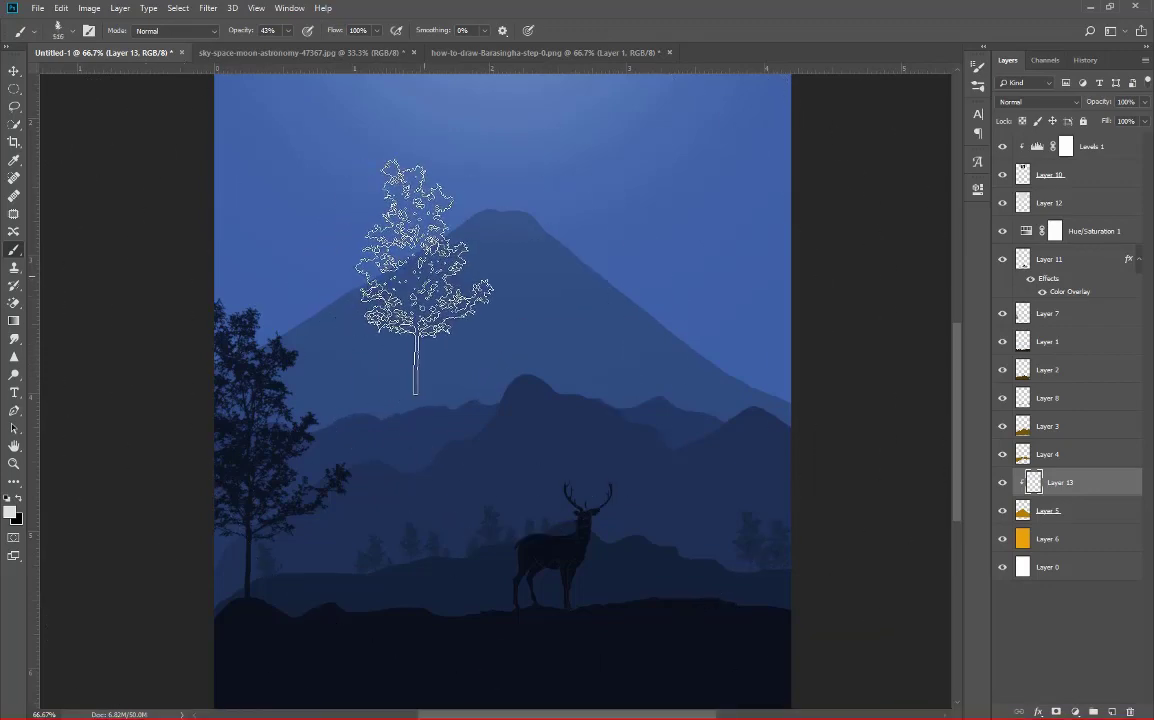
right_click(424, 275)
drag(466, 319, 446, 307)
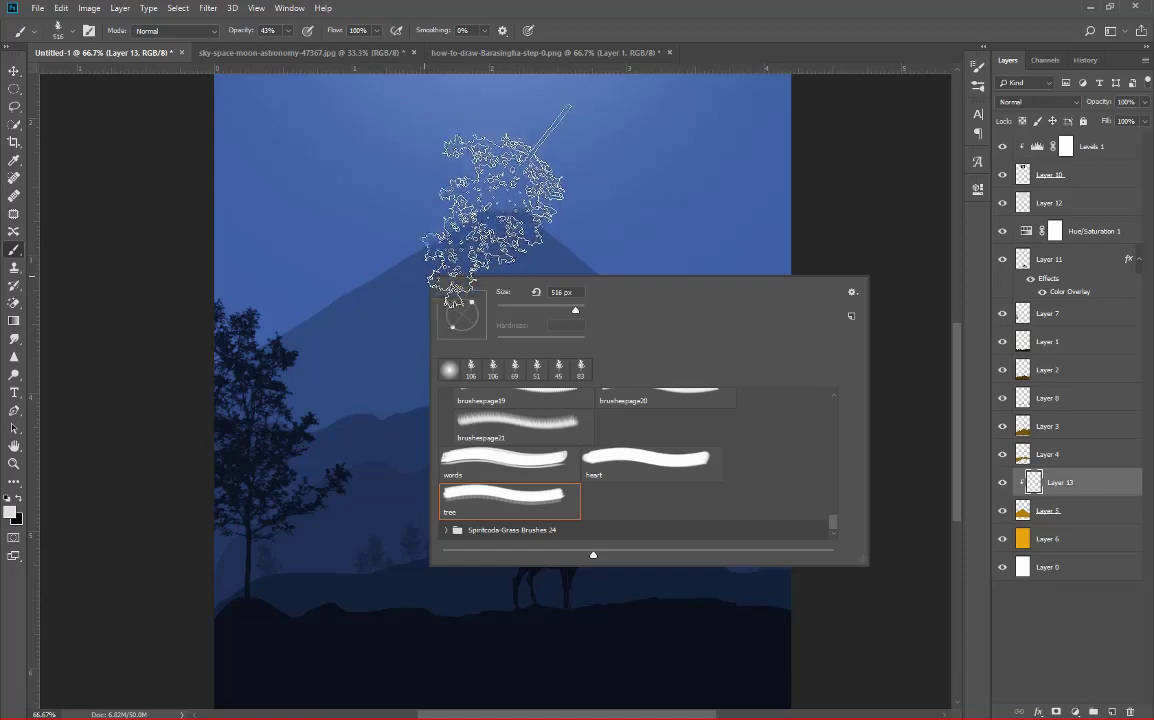
key(Return)
Step: Paint white snow texture along the volcano's peak
click(477, 195)
key(ctrl+z)
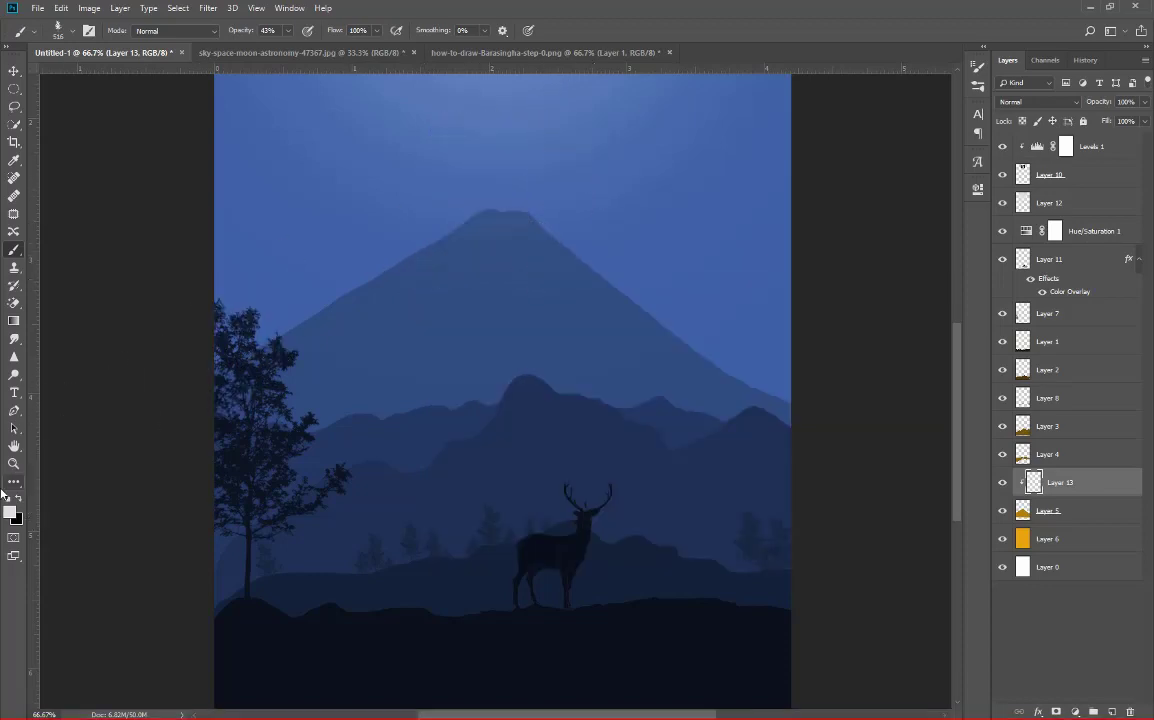
click(236, 30)
drag(285, 147, 250, 234)
drag(460, 240, 390, 280)
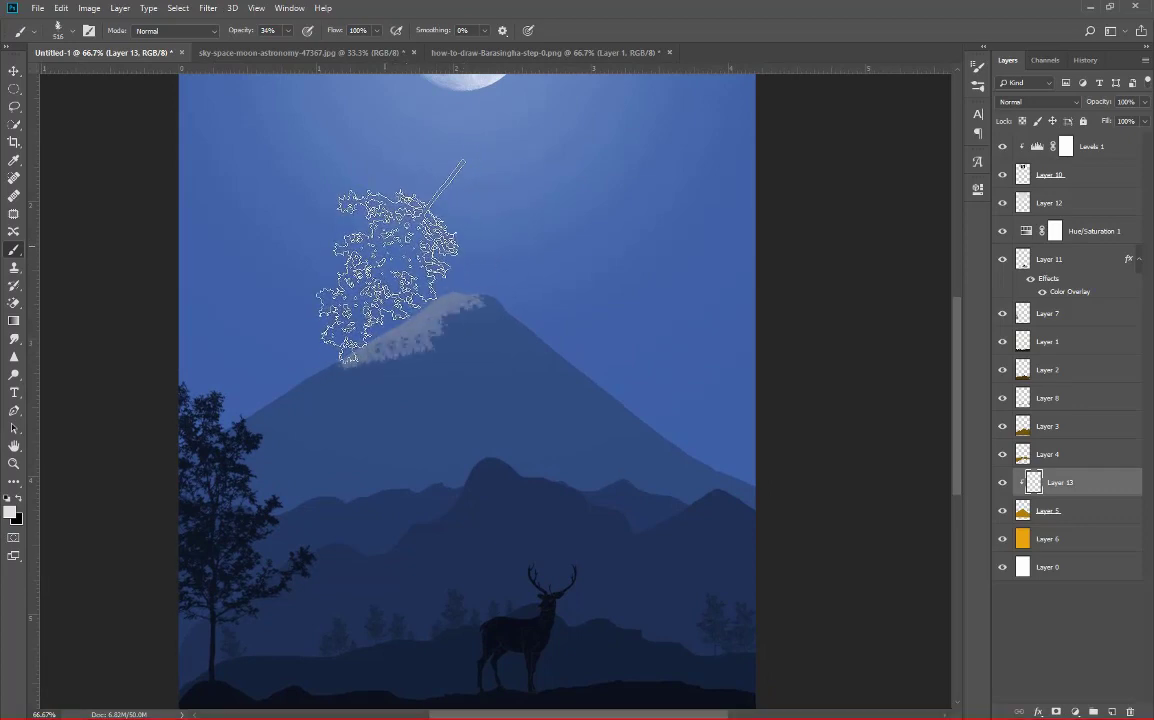
Step: Set the tree brush flow to 55% and size to about 428 px
right_click(468, 289)
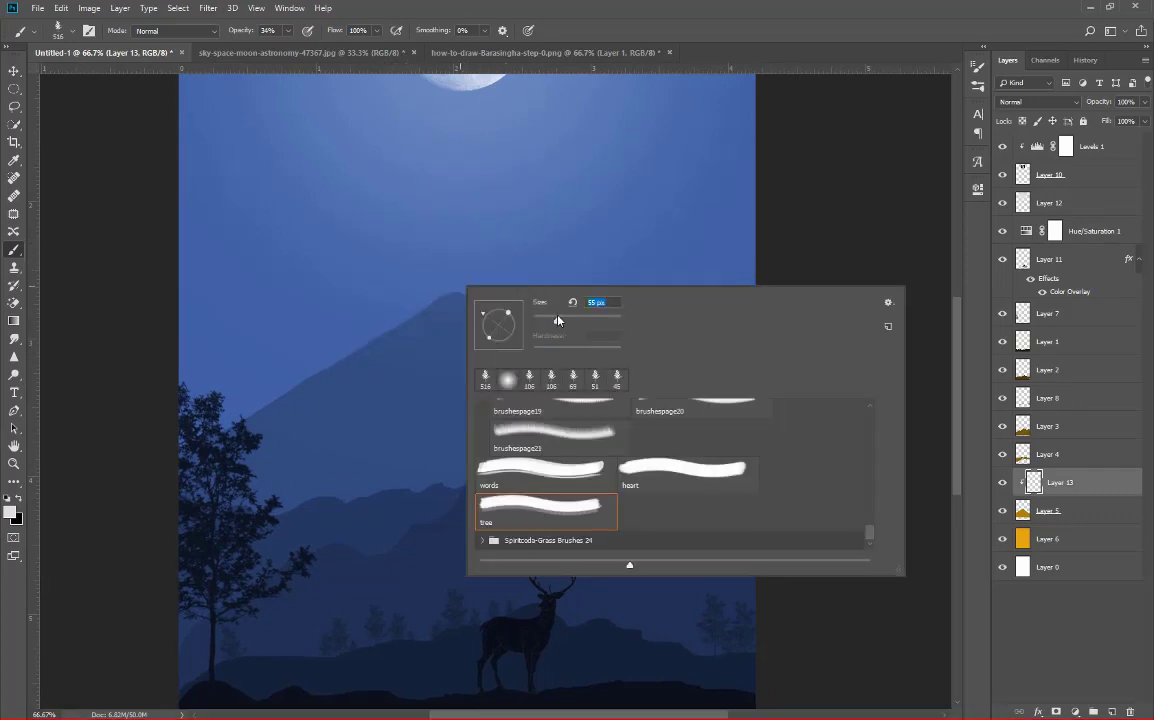
drag(558, 320, 566, 315)
key(Return)
key(shift+5)
key(shift+5)
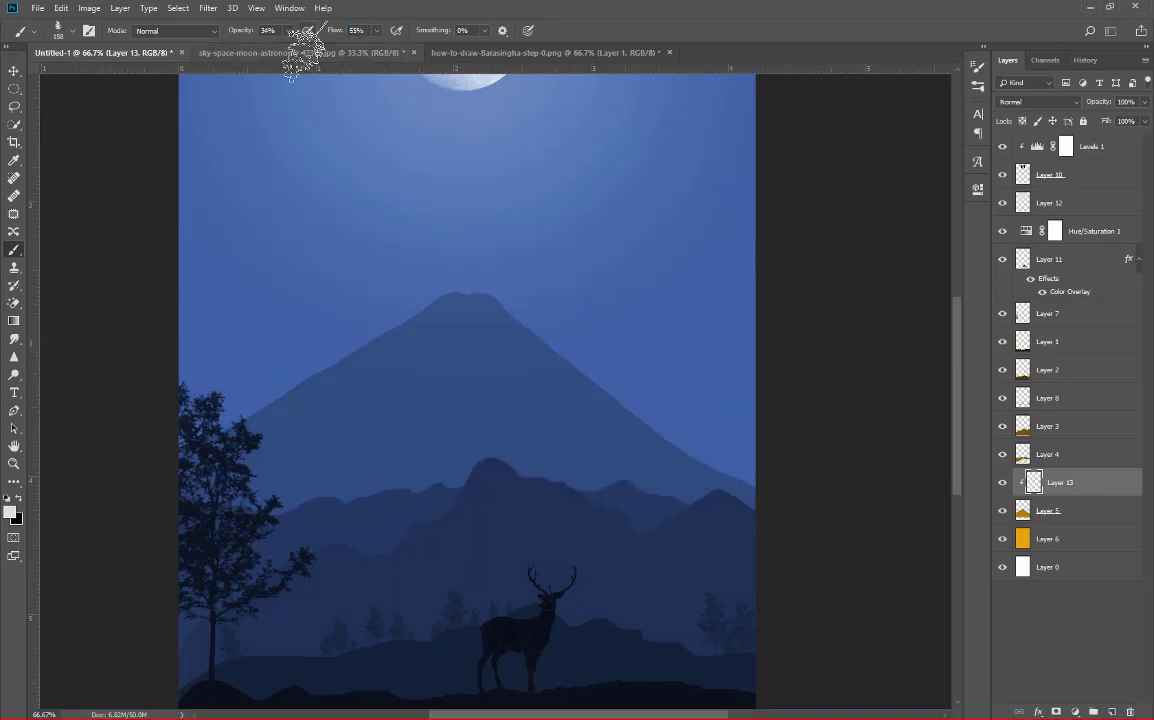
mouse_move(362, 244)
mouse_down()
mouse_move(402, 231)
mouse_move(500, 238)
mouse_up()
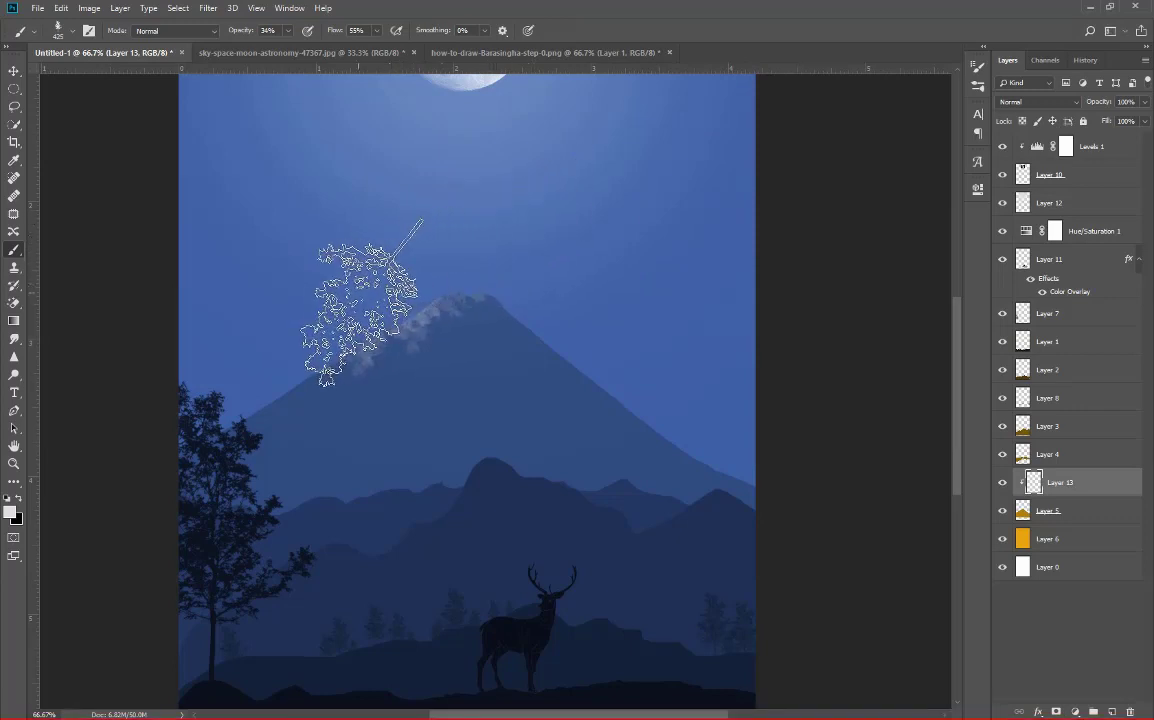
Step: Rotate the tree brush tip and paint snow streaks down the volcano's right slope
right_click(515, 255)
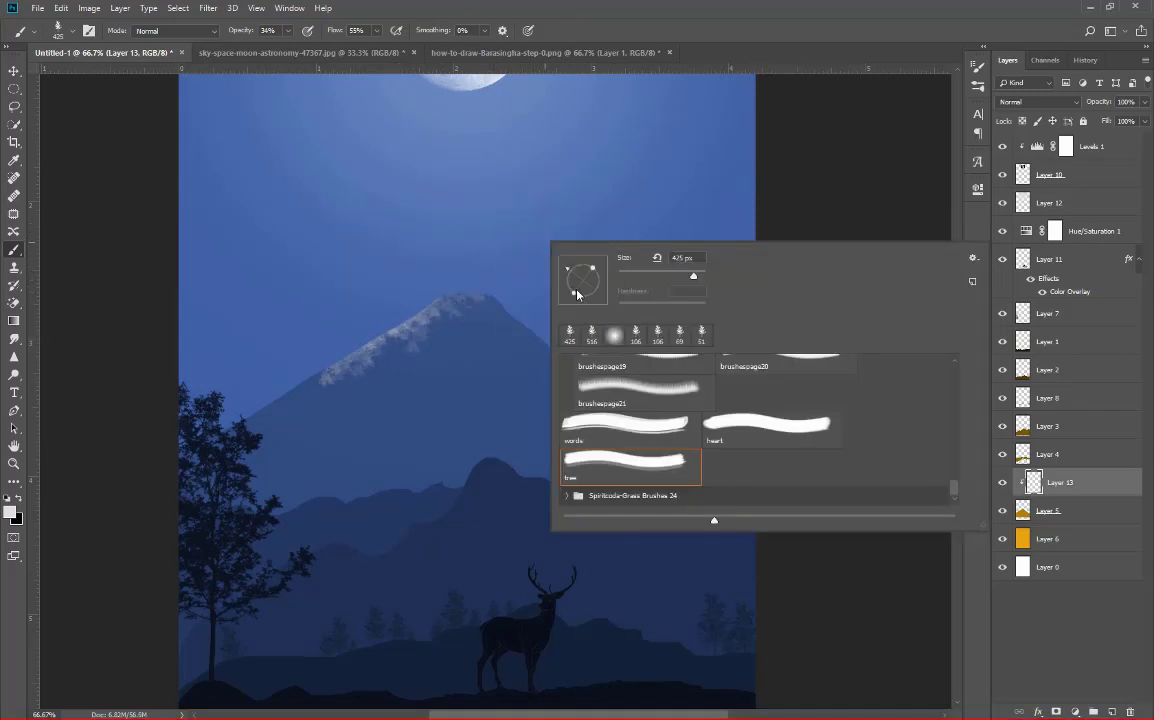
mouse_move(596, 277)
mouse_down()
mouse_move(563, 287)
mouse_move(572, 294)
mouse_up()
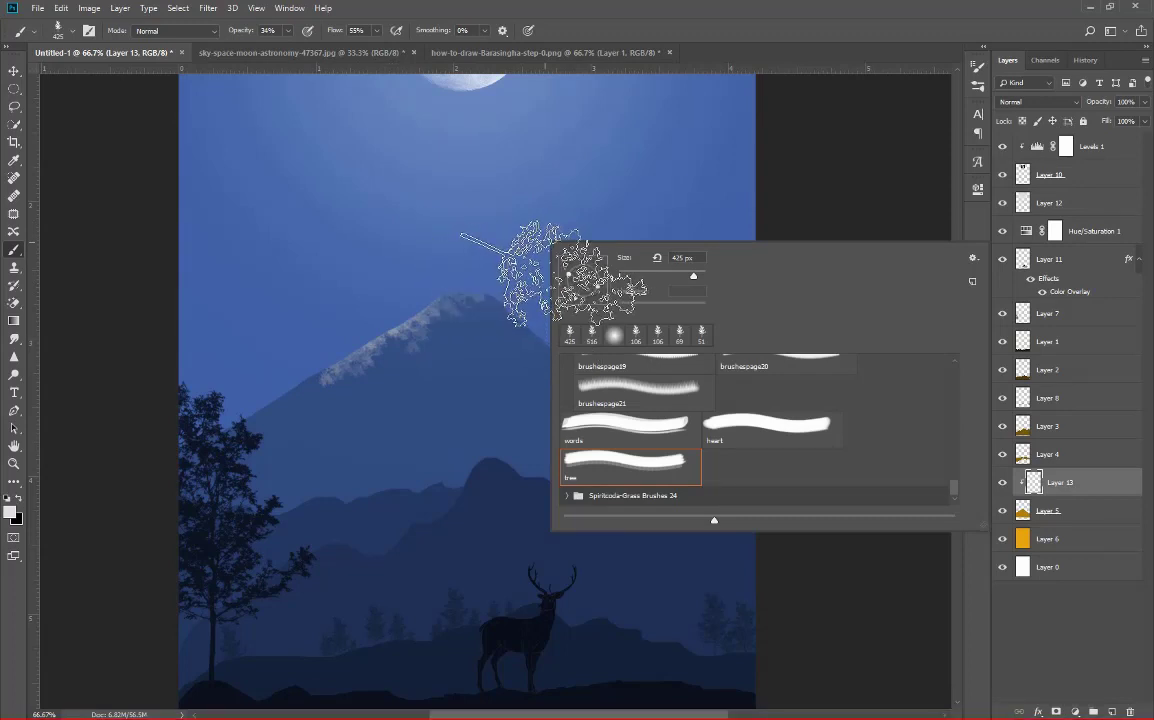
key(Return)
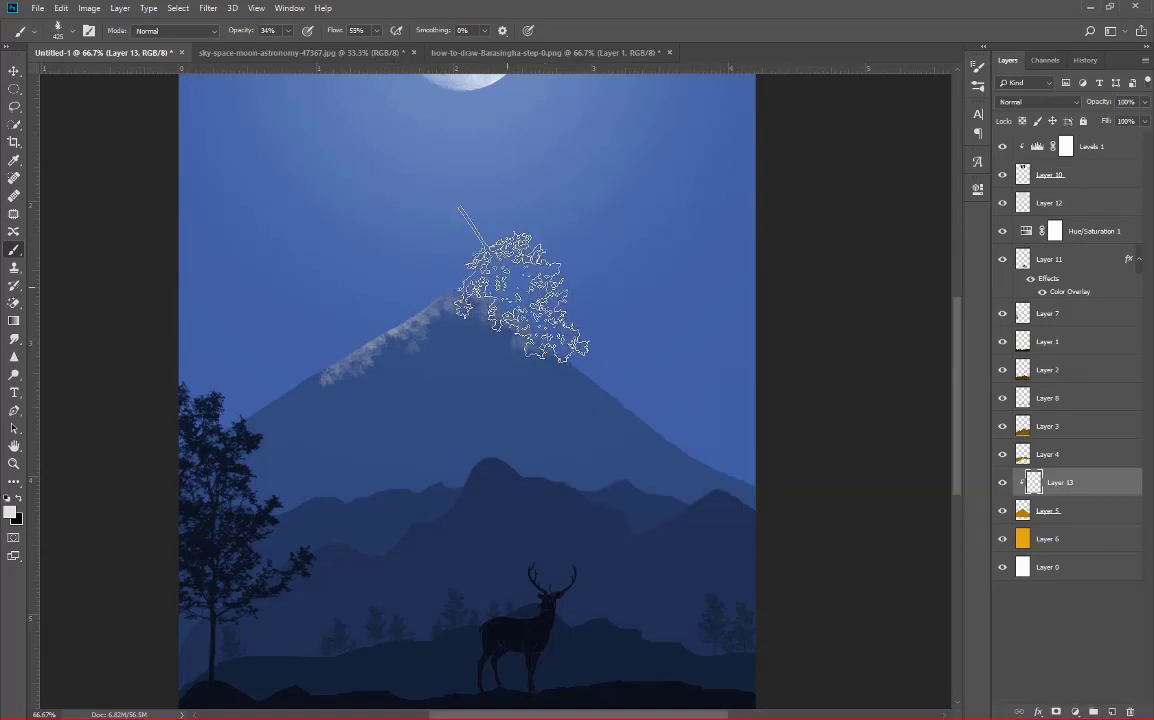
mouse_move(584, 324)
mouse_down()
mouse_move(494, 259)
mouse_move(530, 330)
mouse_up()
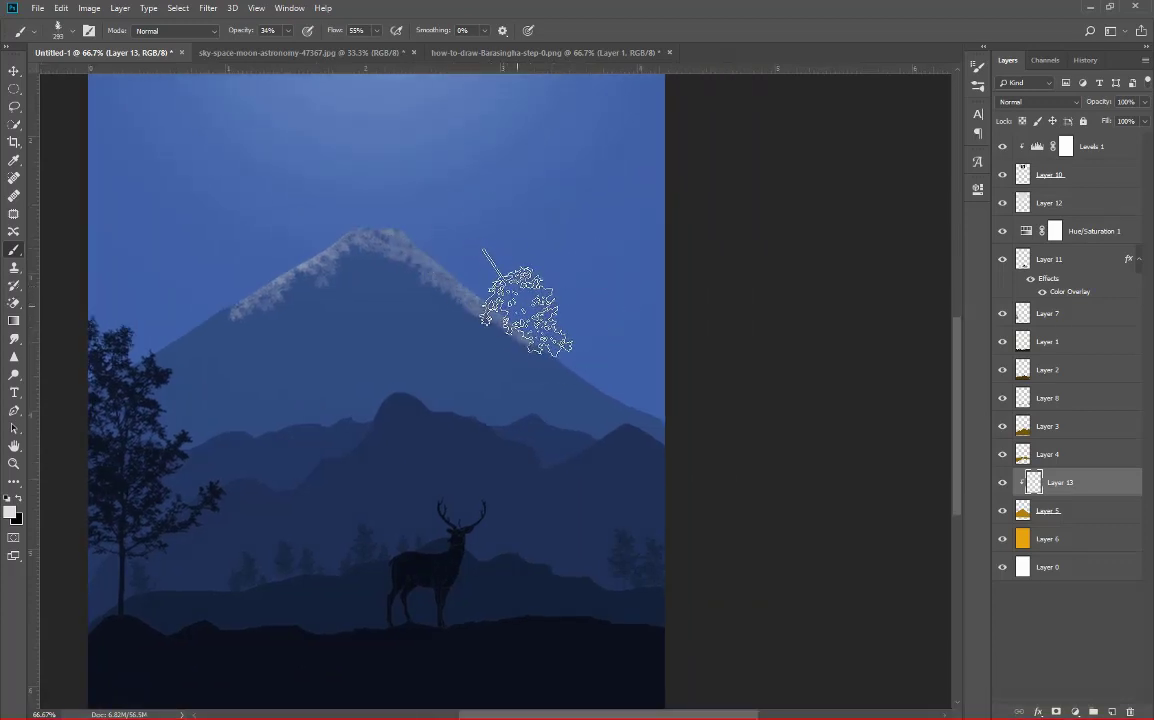
drag(365, 283, 348, 330)
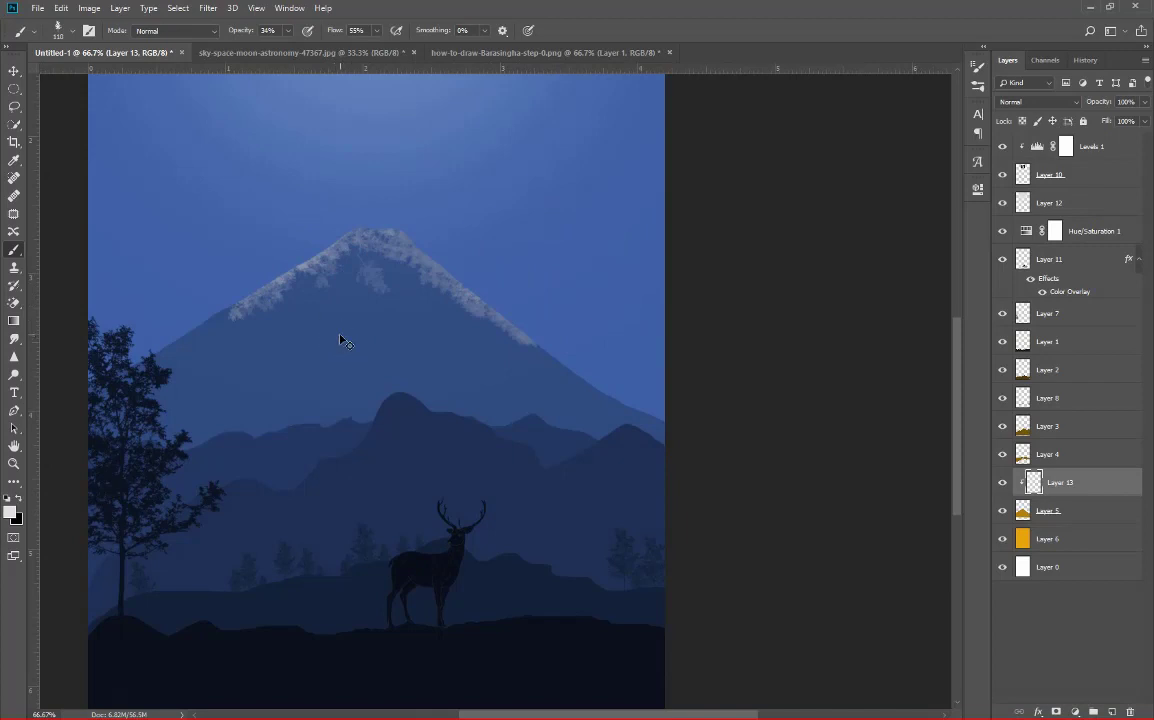
Step: Lasso a test shape on the volcano slope and fill it with light grey
click(14, 107)
scroll(330, 301, up, 1)
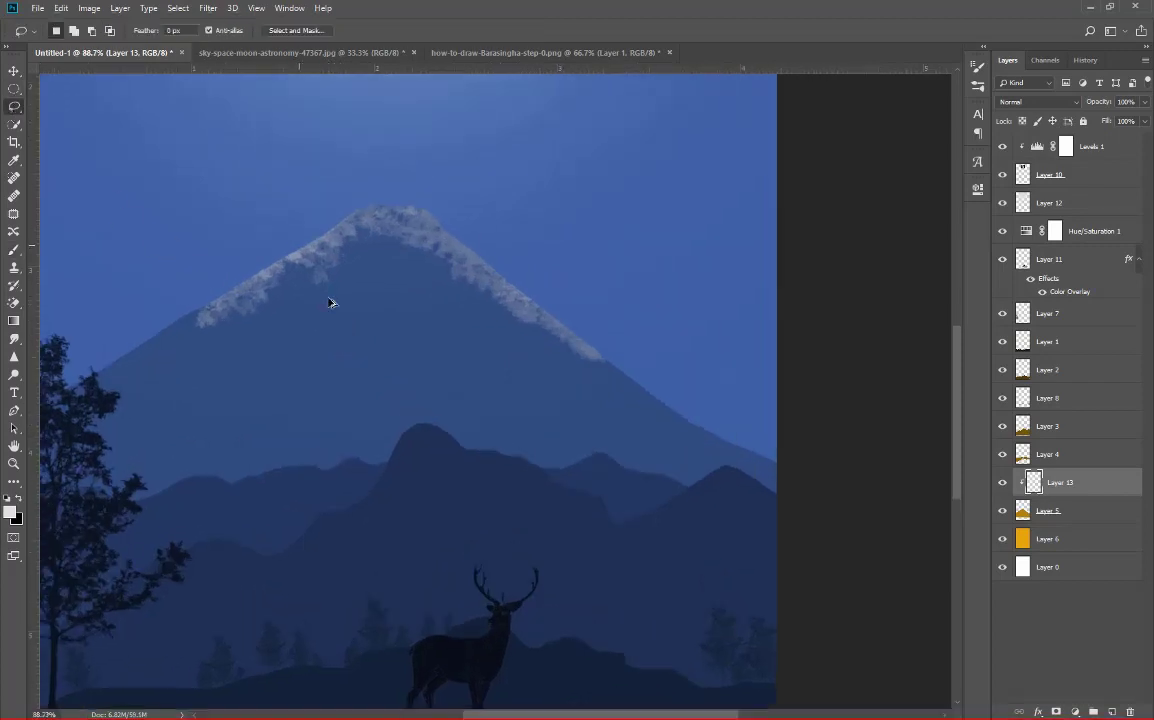
scroll(330, 301, up, 1)
scroll(330, 301, up, 2)
scroll(330, 302, up, 1)
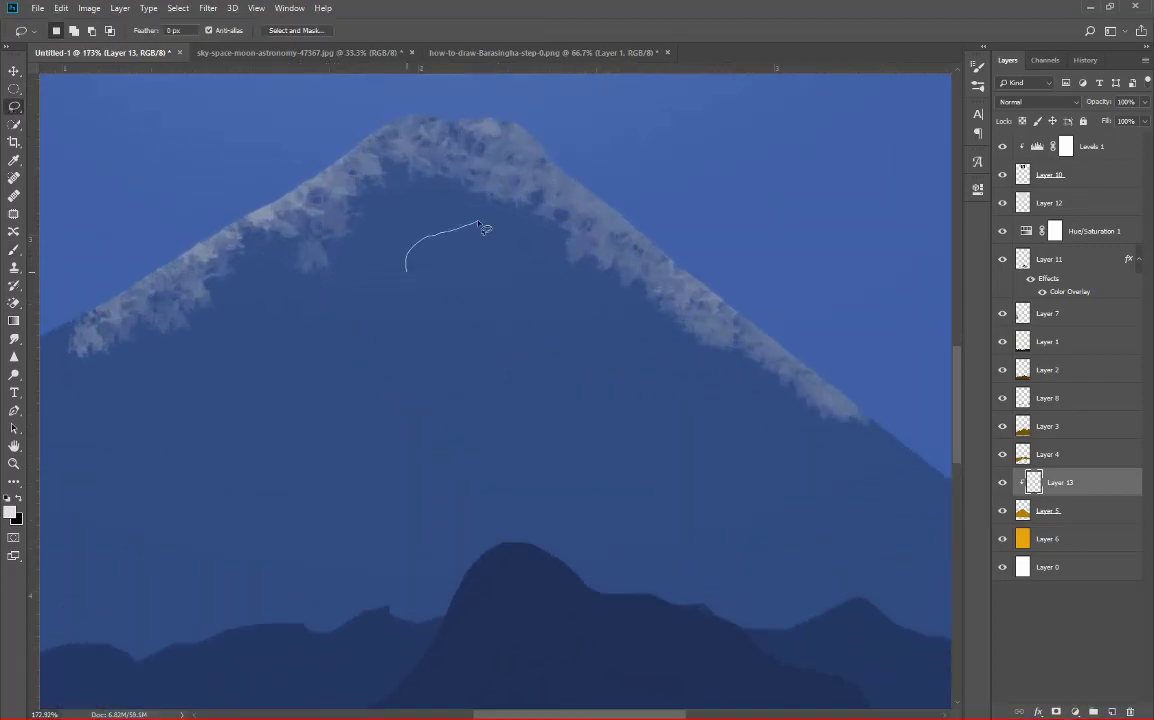
drag(479, 221, 432, 296)
drag(358, 331, 295, 298)
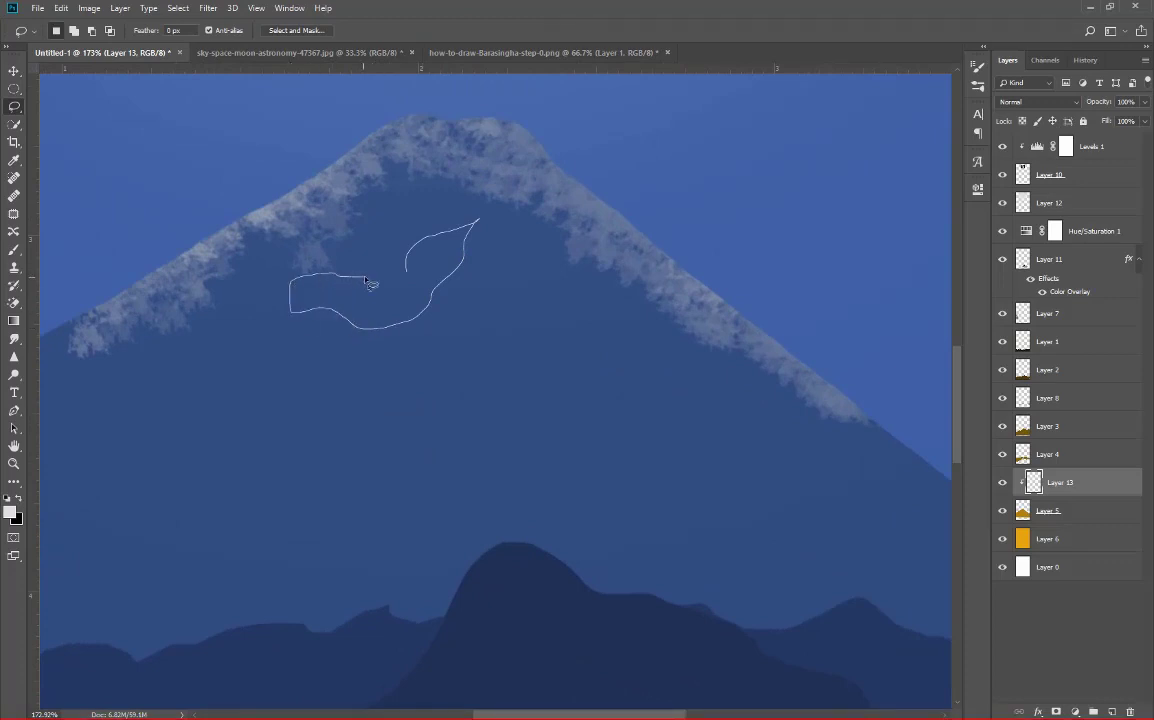
drag(369, 284, 372, 287)
key(alt+BackSpace)
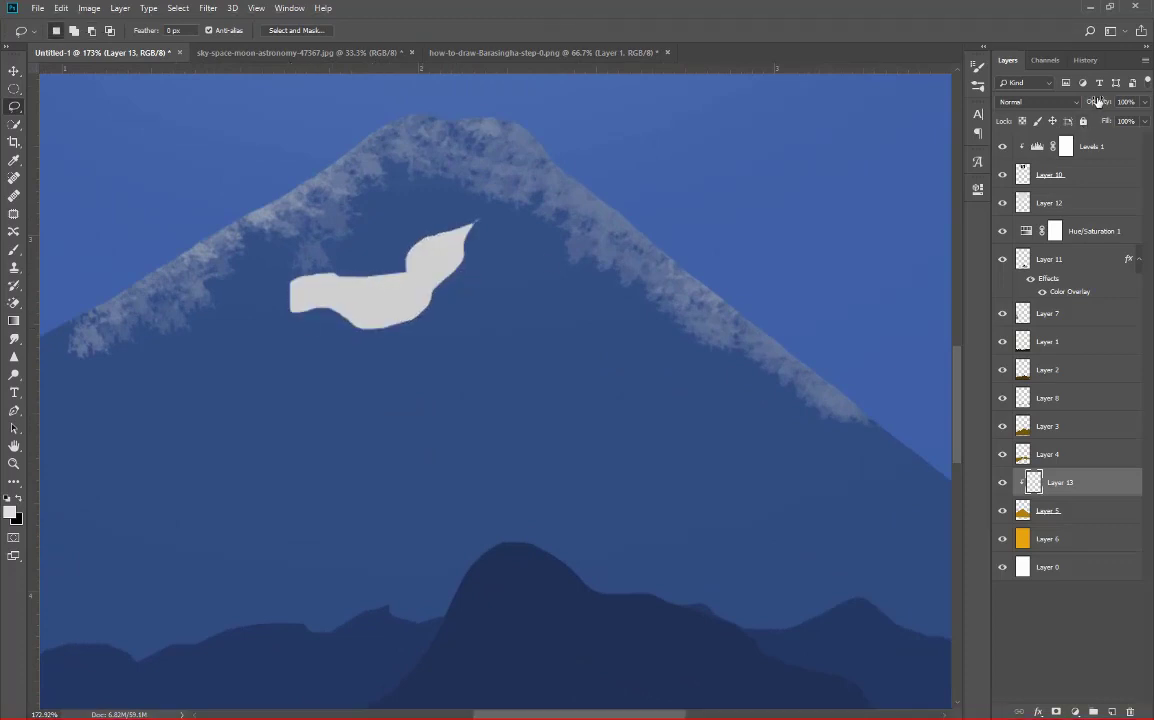
Step: Delete the test fill, keep Layer 13 at 100% opacity, and blend it with Soft Light
drag(1097, 101, 1036, 121)
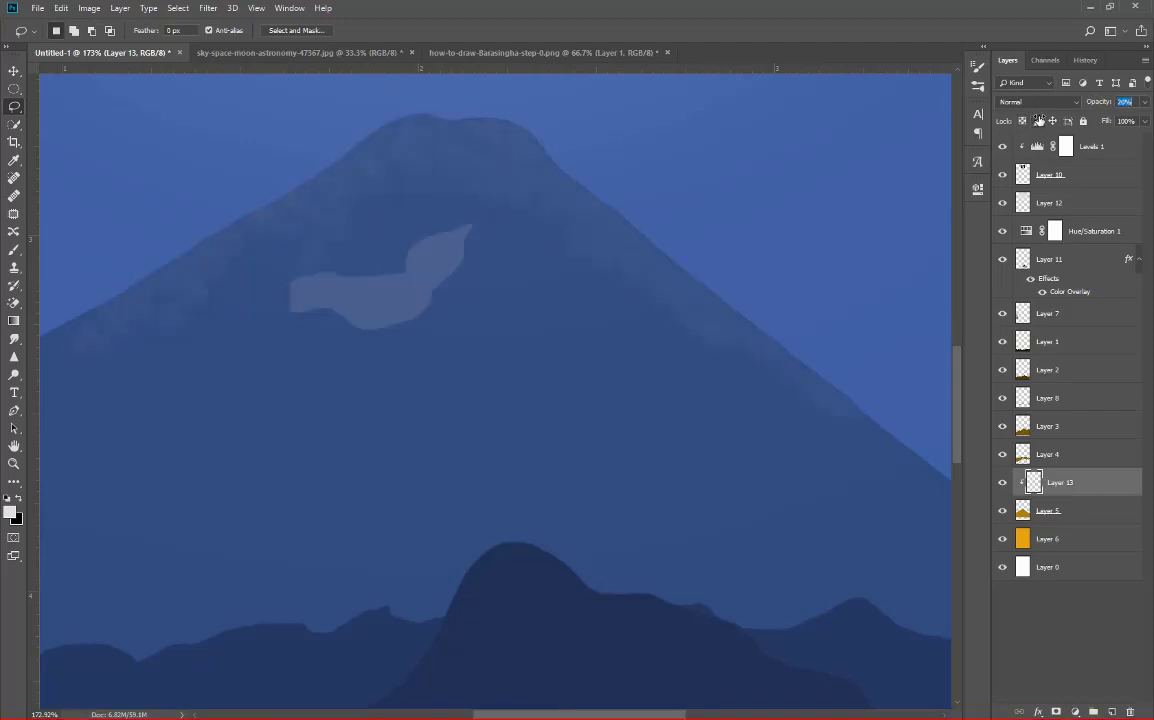
text(100)
key(Return)
key(Delete)
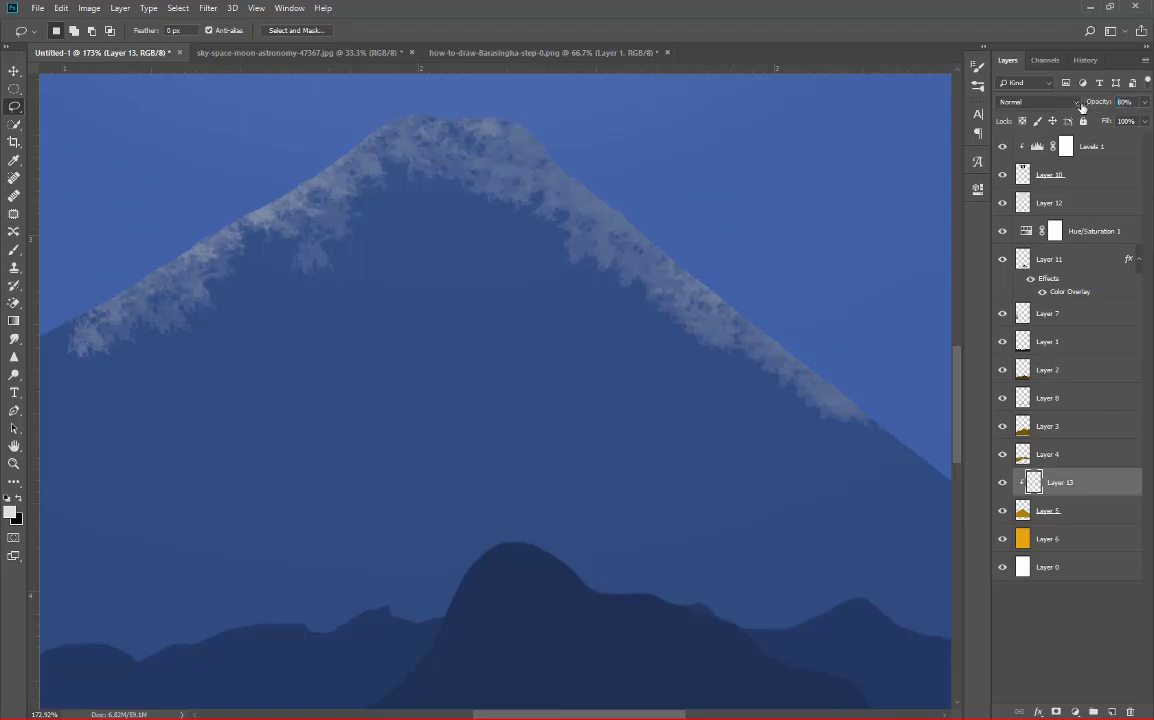
key(2)
click(1010, 101)
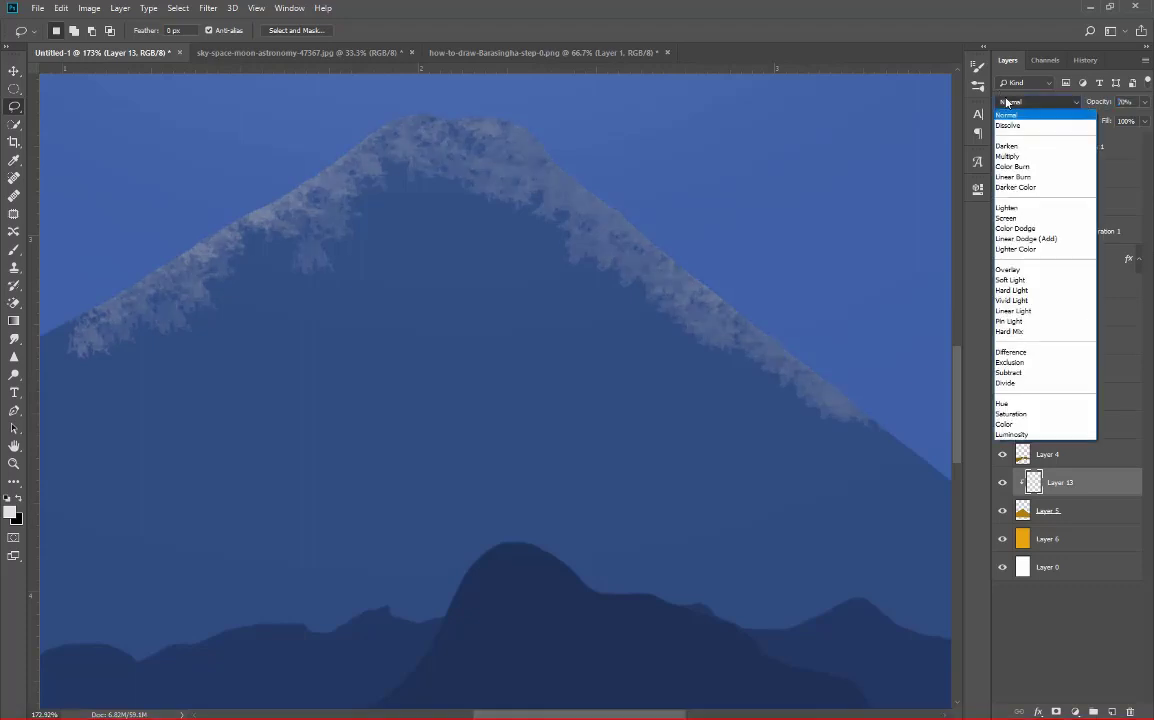
click(1013, 268)
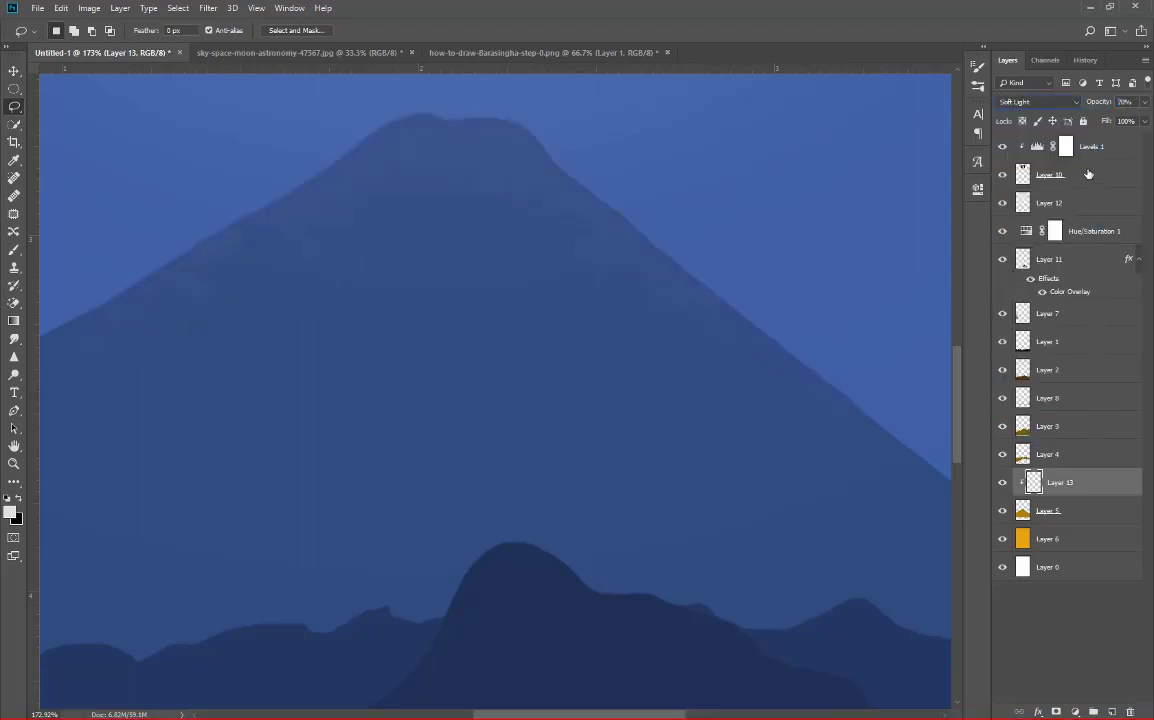
Step: Try the Elliptical Marquee, then return to the Brush tool
click(14, 88)
scroll(330, 185, down, 4)
scroll(301, 182, down, 1)
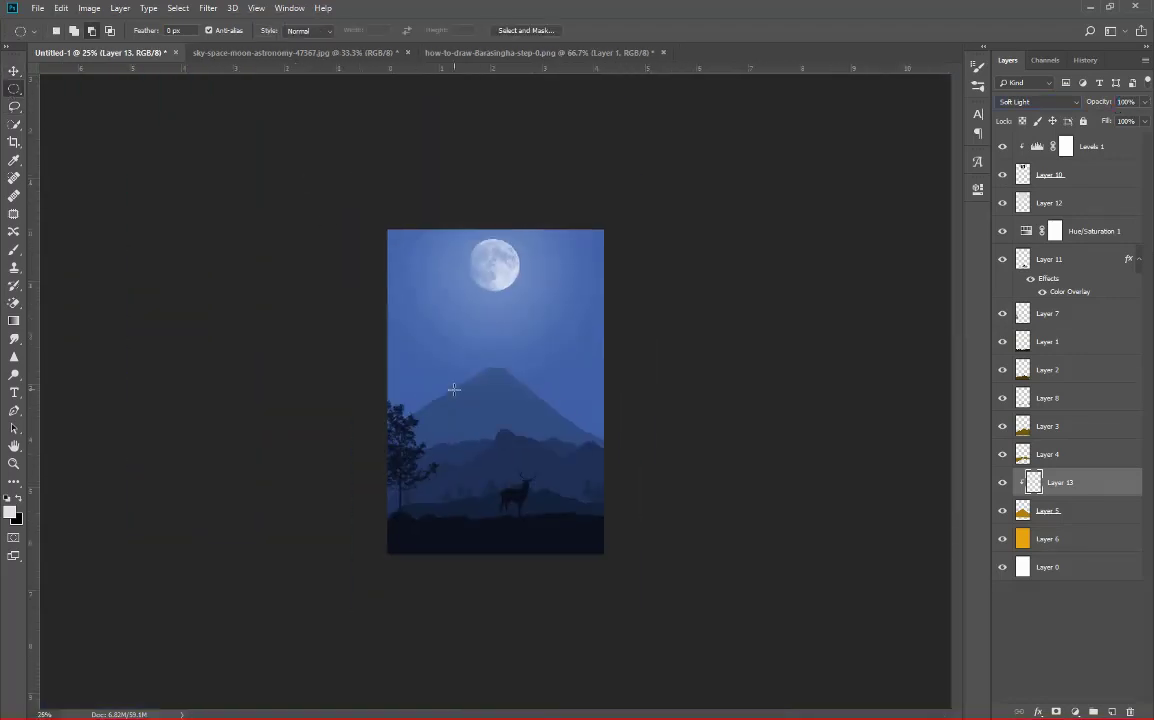
scroll(454, 389, up, 2)
scroll(474, 394, up, 1)
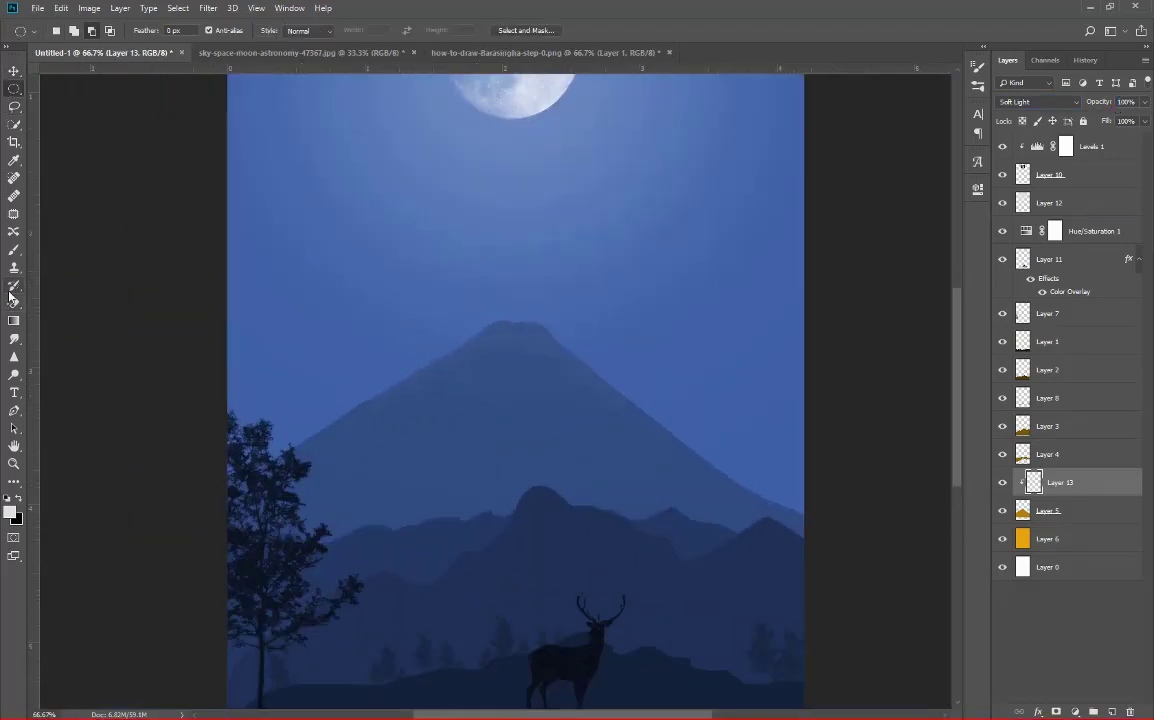
click(14, 250)
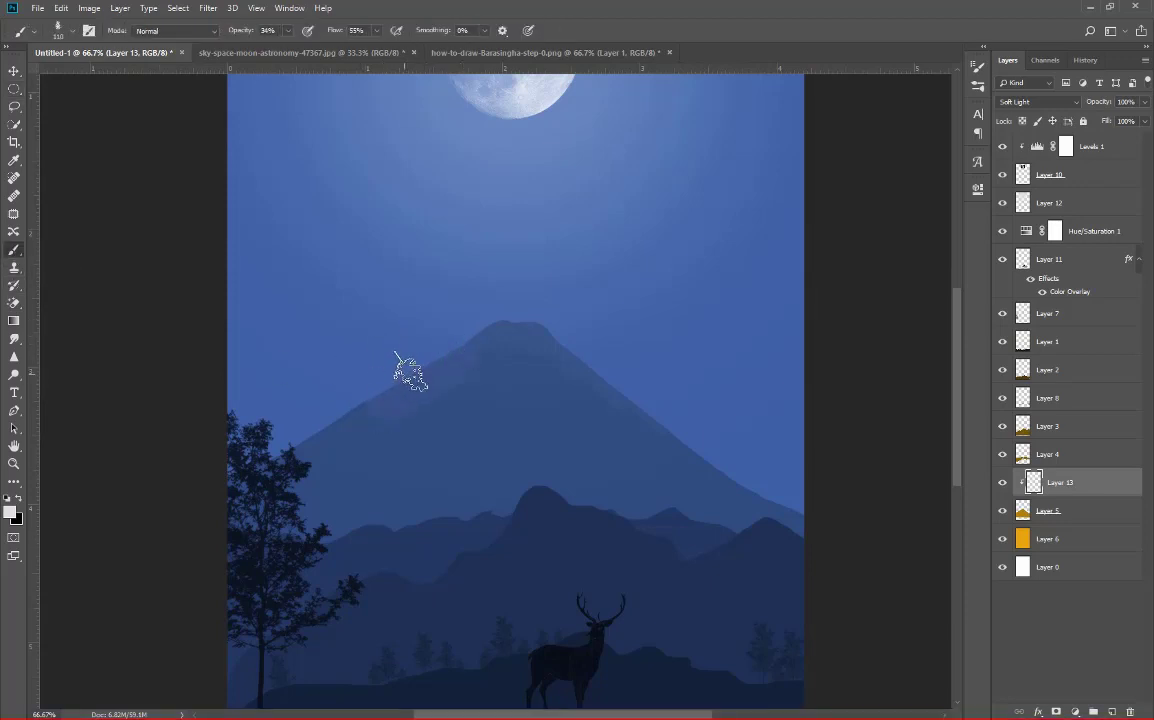
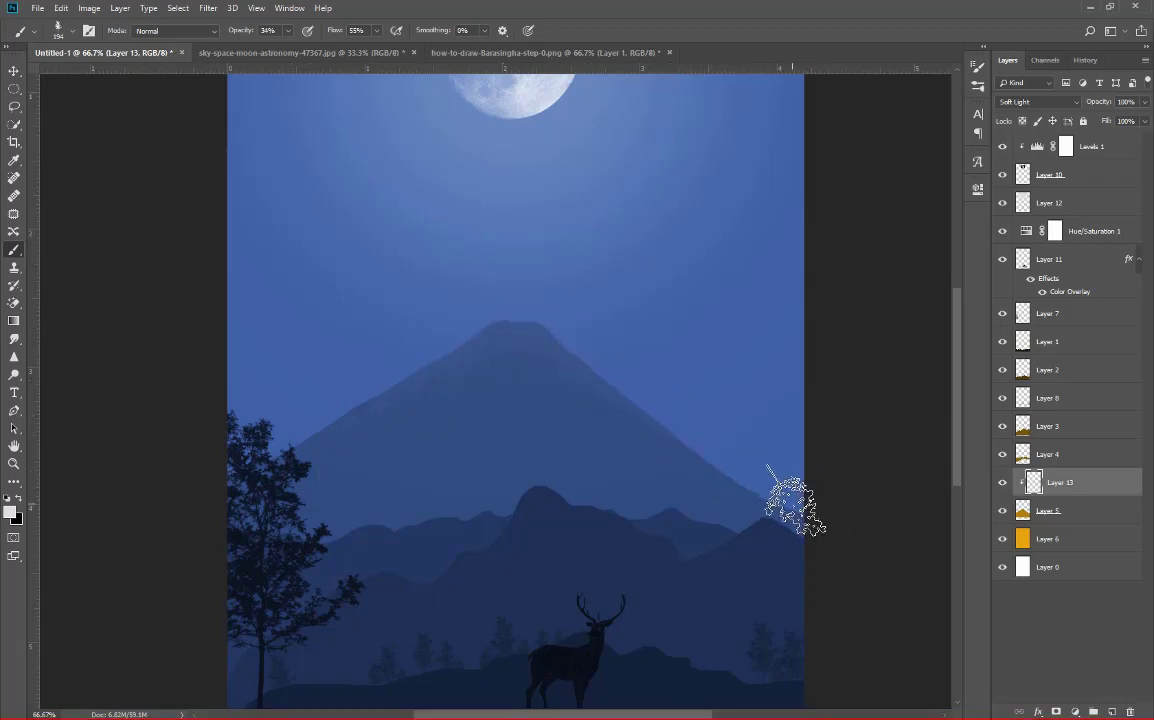
Step: Add a new empty layer beneath Layer 13 and zoom in on the peak
click(1111, 712)
drag(1080, 511, 1066, 517)
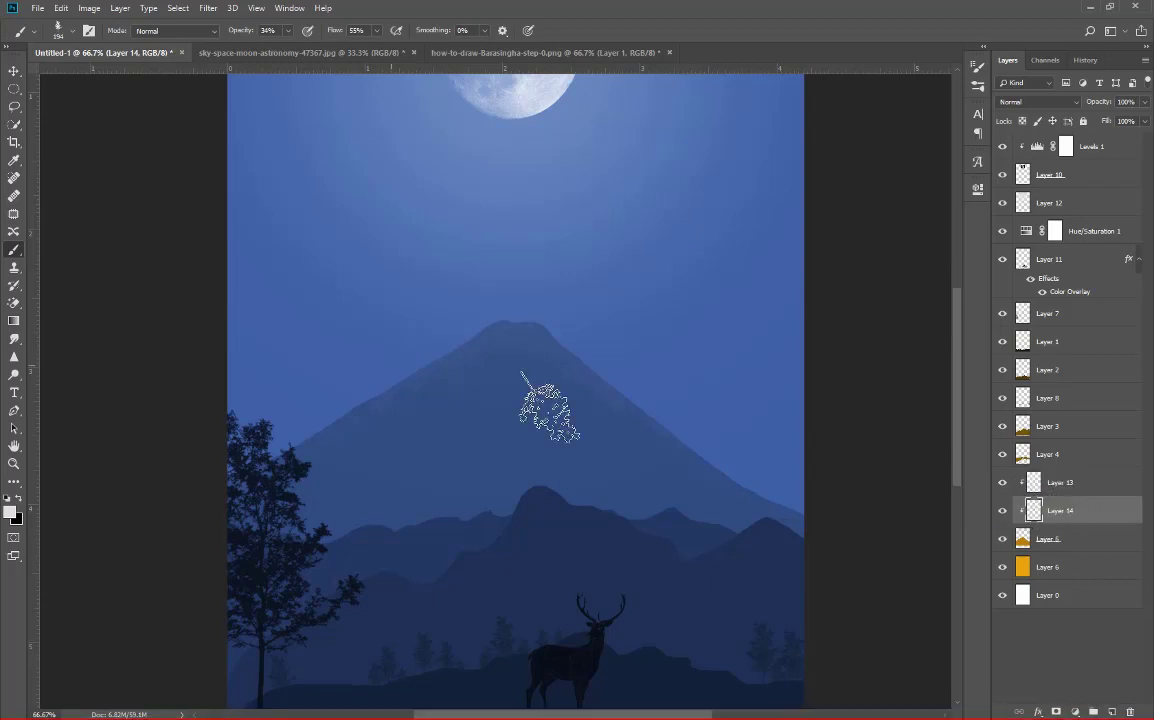
click(13, 107)
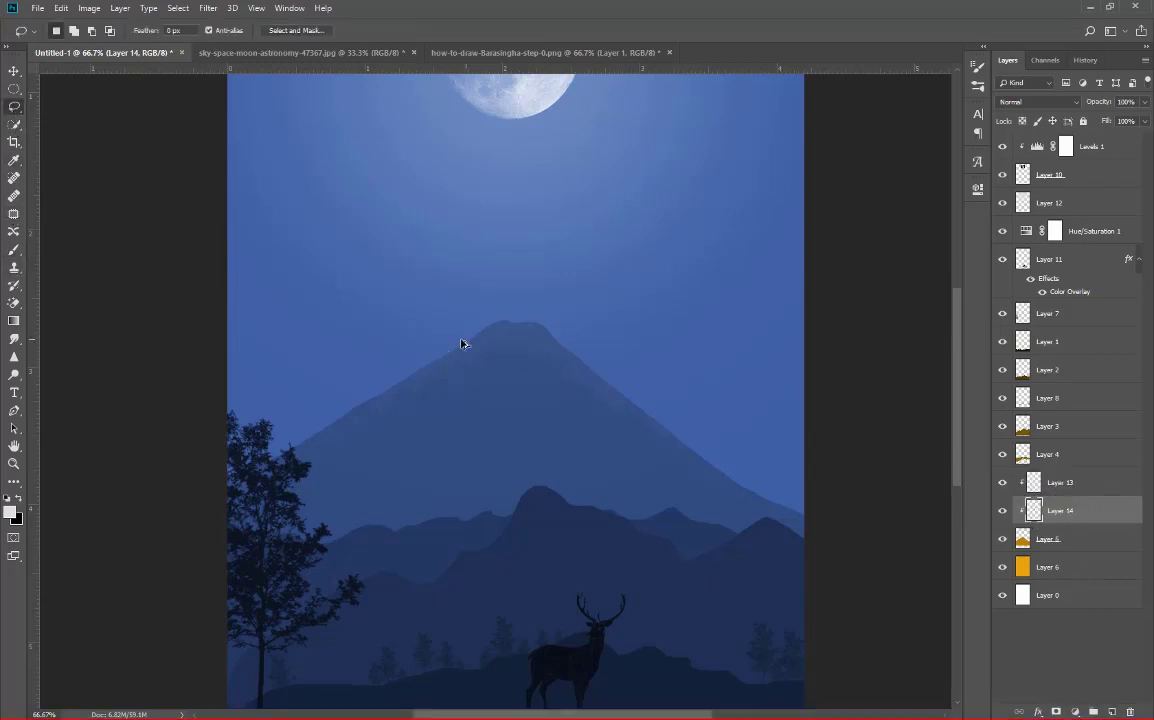
scroll(461, 344, up, 3)
scroll(471, 342, up, 2)
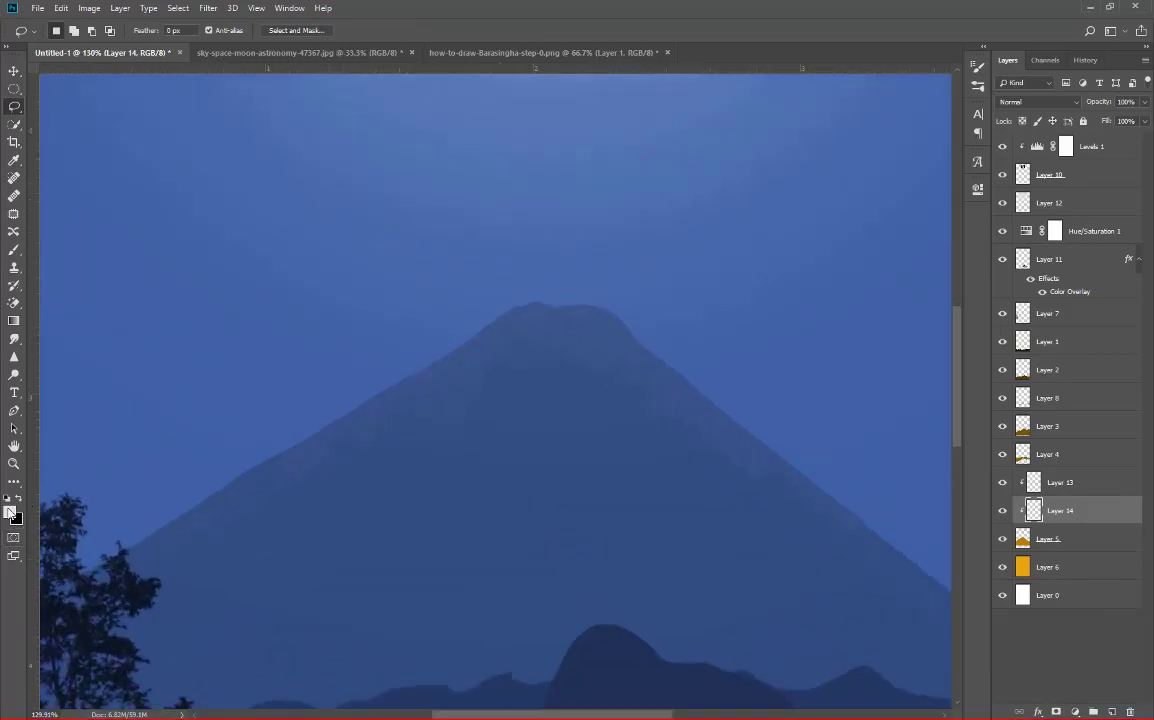
Step: Set the foreground colour to light blue #6494fb, sampled from the mountain's blue
click(10, 511)
click(391, 335)
drag(945, 424, 953, 372)
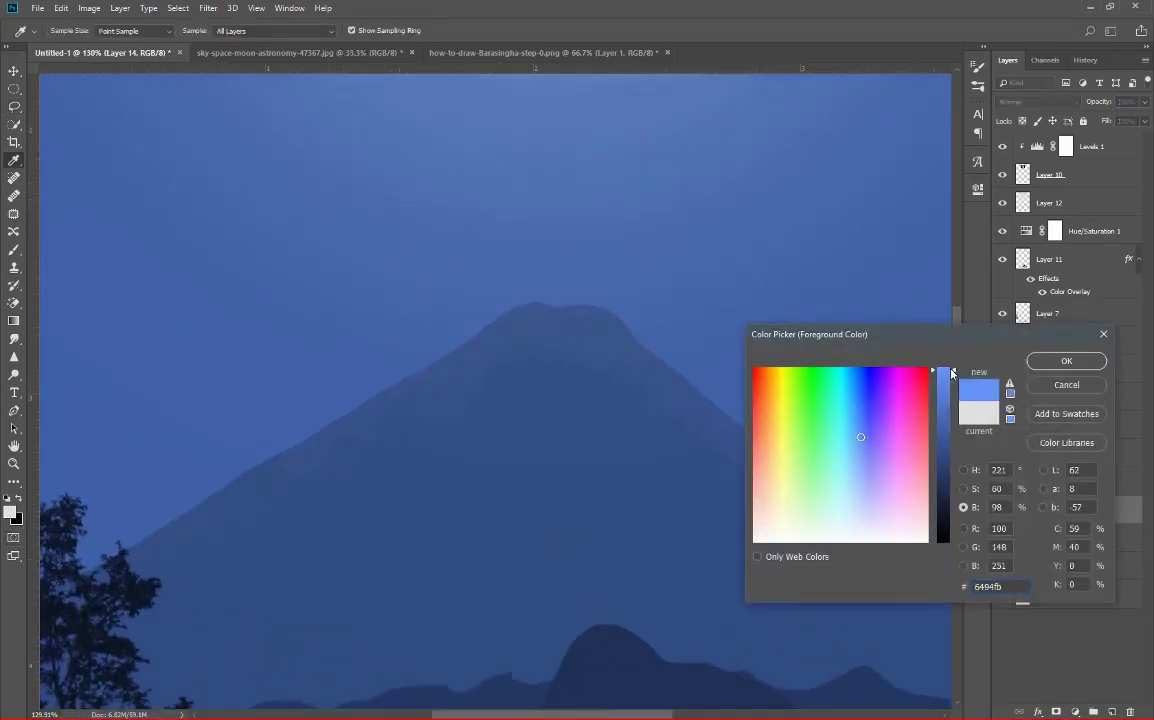
click(1066, 361)
Step: Lasso a strip along the peak's upper-left ridge, fill it, and deselect
scroll(536, 312, up, 1)
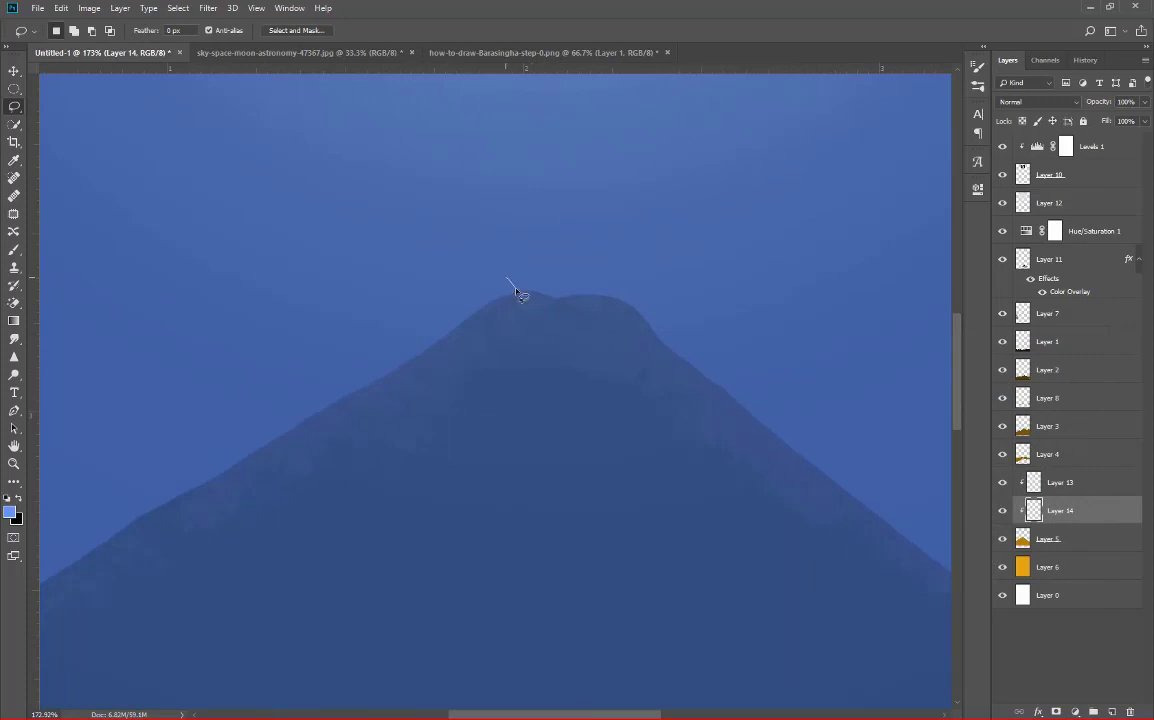
mouse_move(516, 291)
mouse_down()
mouse_move(517, 313)
mouse_move(451, 371)
mouse_up()
drag(377, 426, 360, 346)
drag(424, 306, 420, 300)
key(alt+BackSpace)
key(ctrl+d)
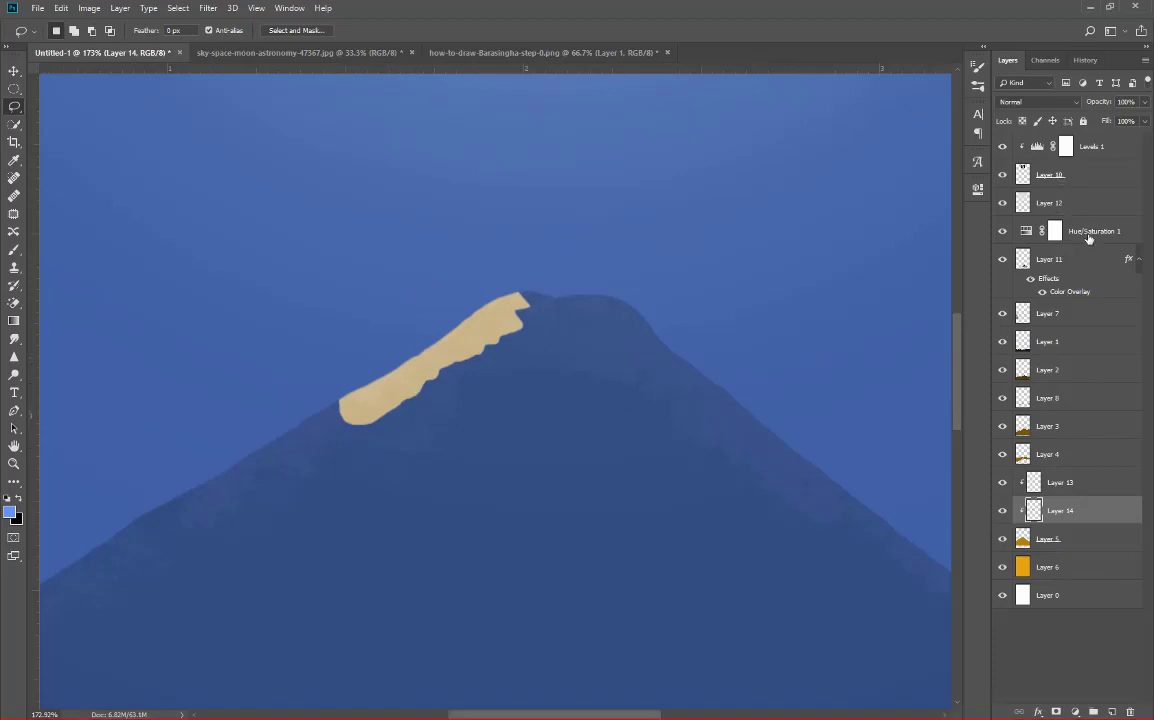
Step: Try a Hue/Saturation adjustment with hue +135 and lower saturation, then discard it
click(1074, 711)
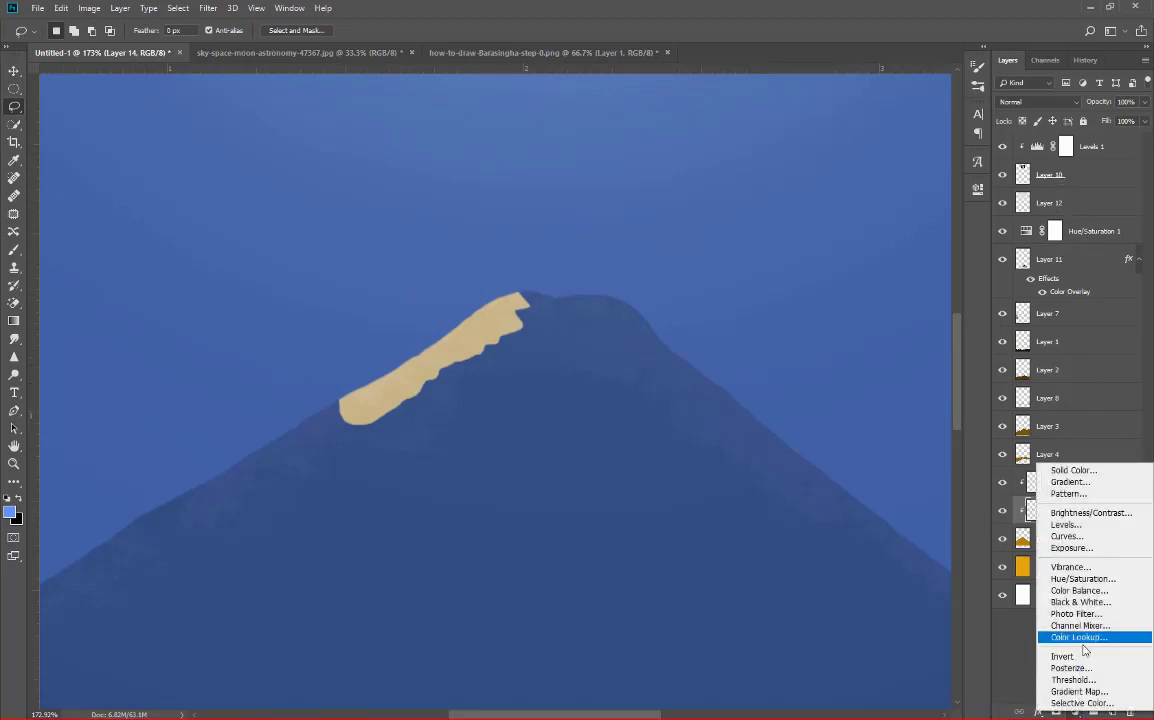
click(1096, 582)
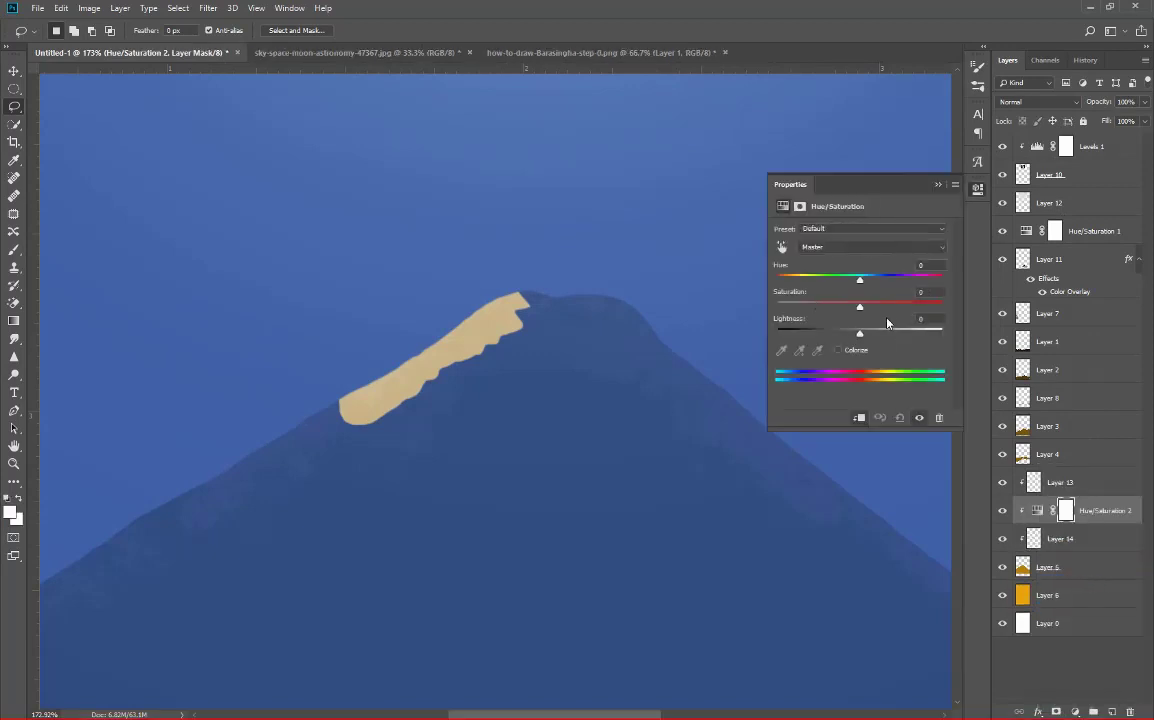
drag(859, 279, 927, 279)
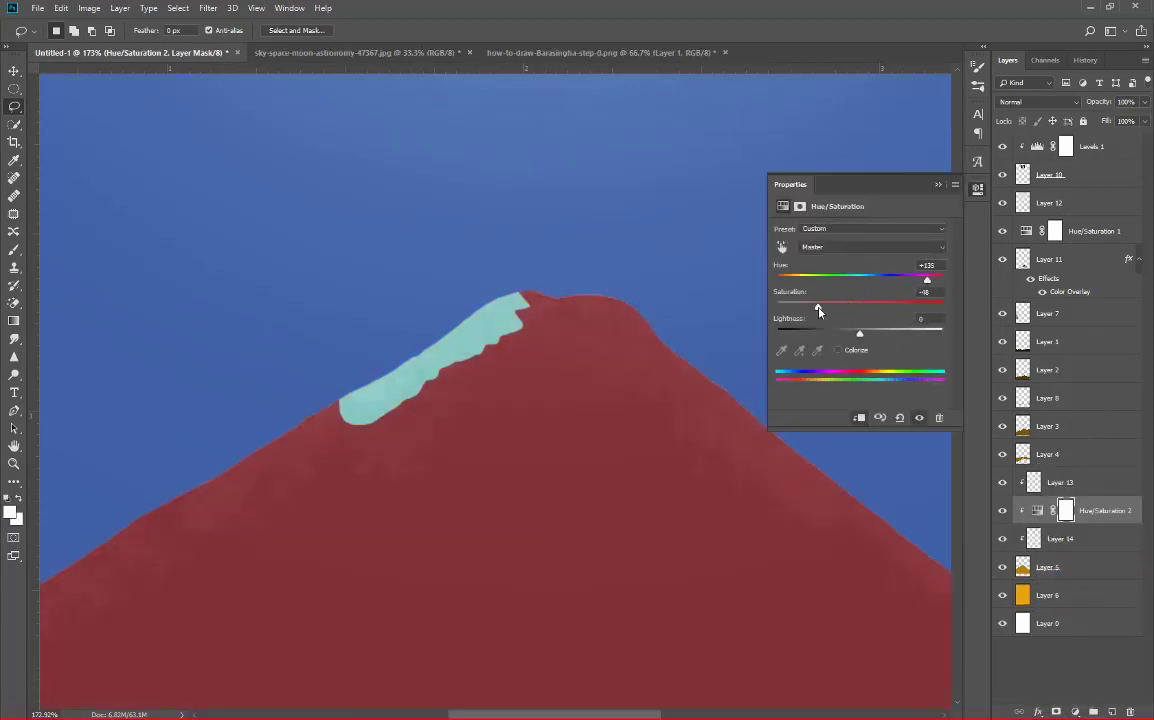
drag(818, 312, 805, 312)
key(Delete)
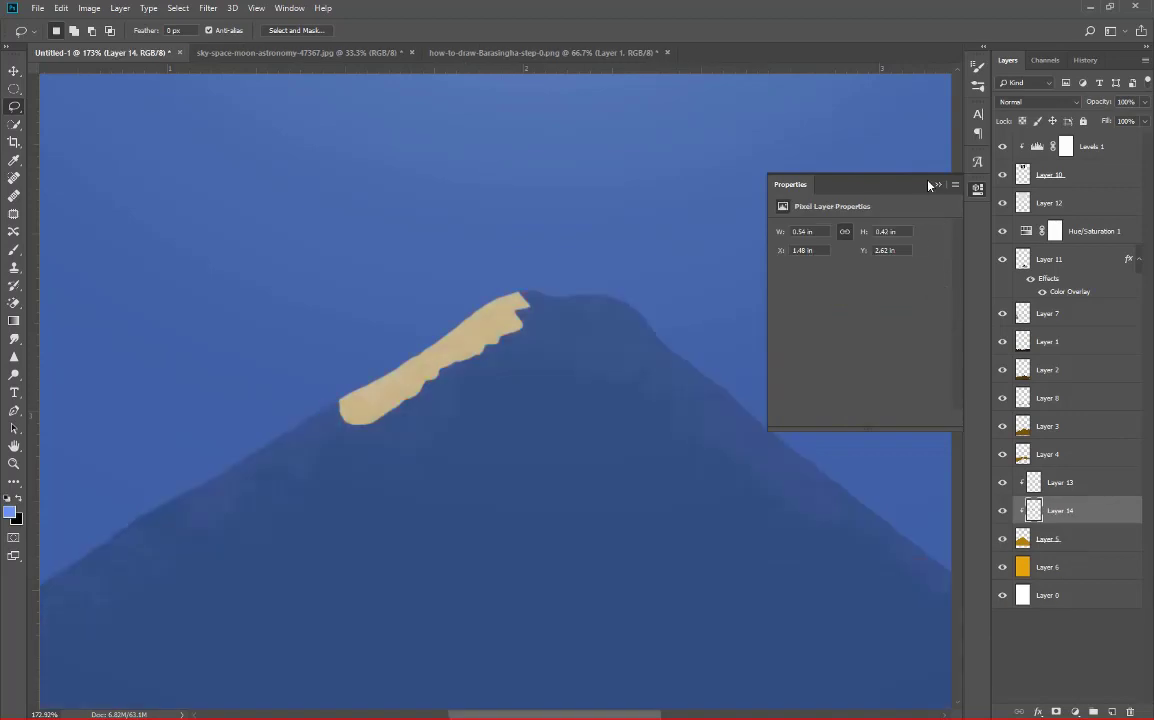
click(929, 185)
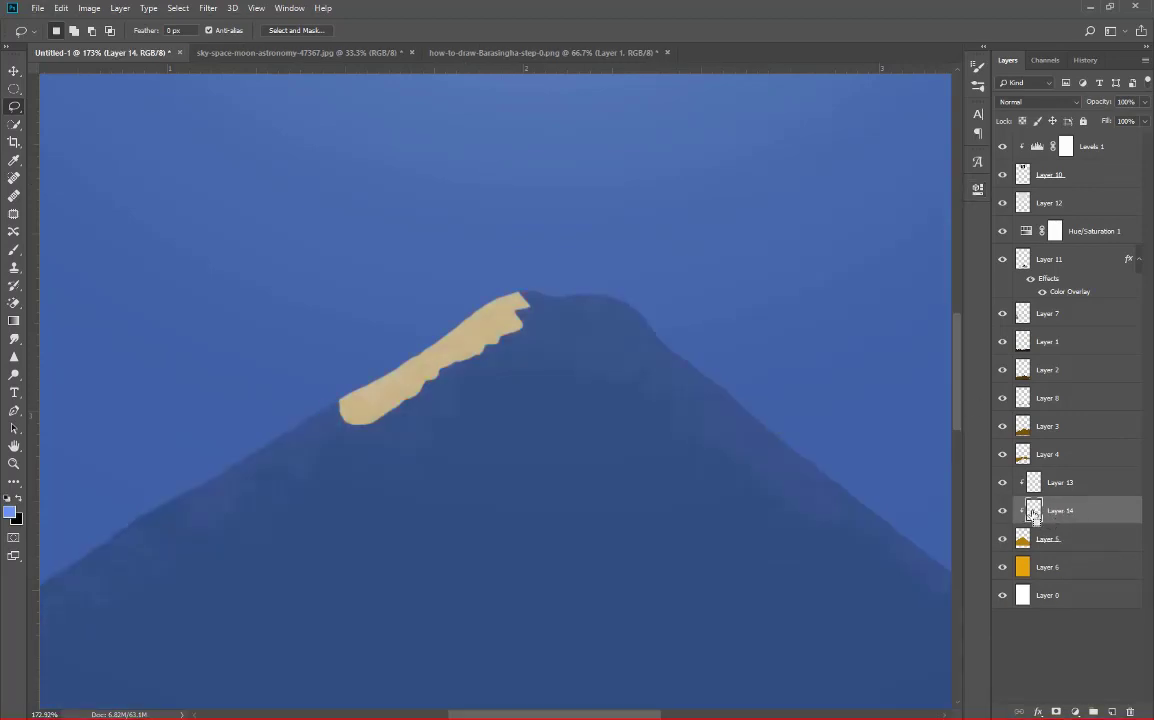
Step: Try refilling the ridge highlight with bright yellow, then undo it and deselect
ctrl+click(1034, 513)
click(10, 512)
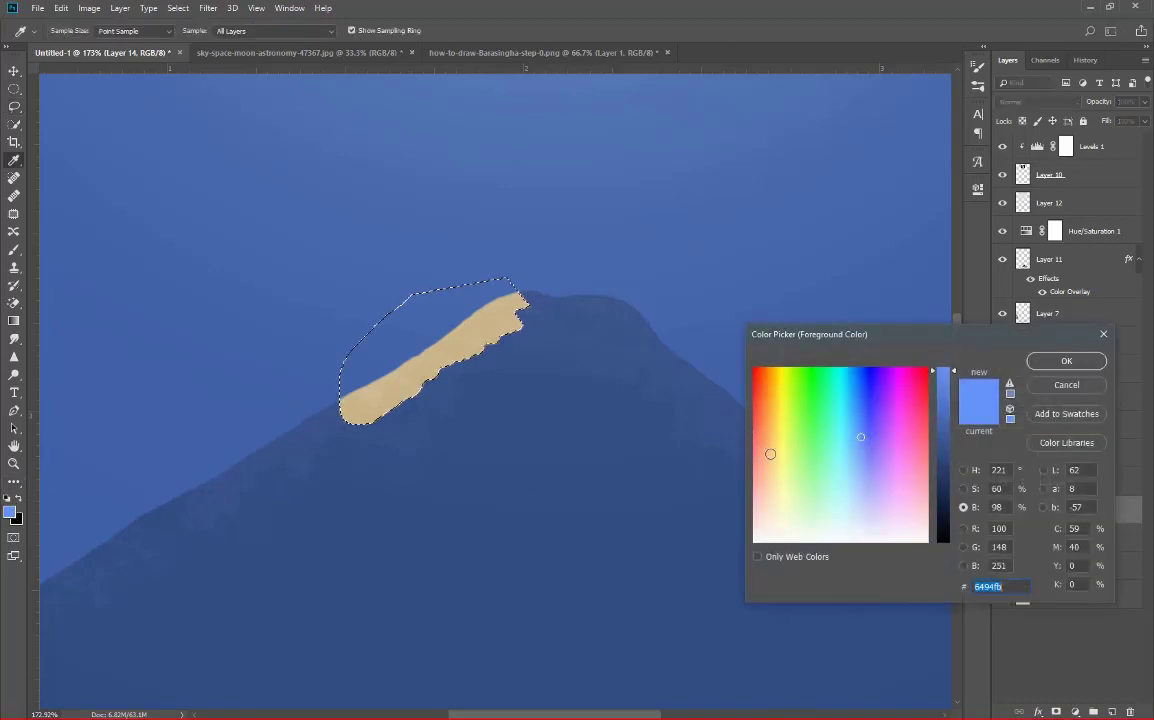
mouse_move(768, 456)
mouse_down()
mouse_move(801, 446)
mouse_move(778, 378)
mouse_up()
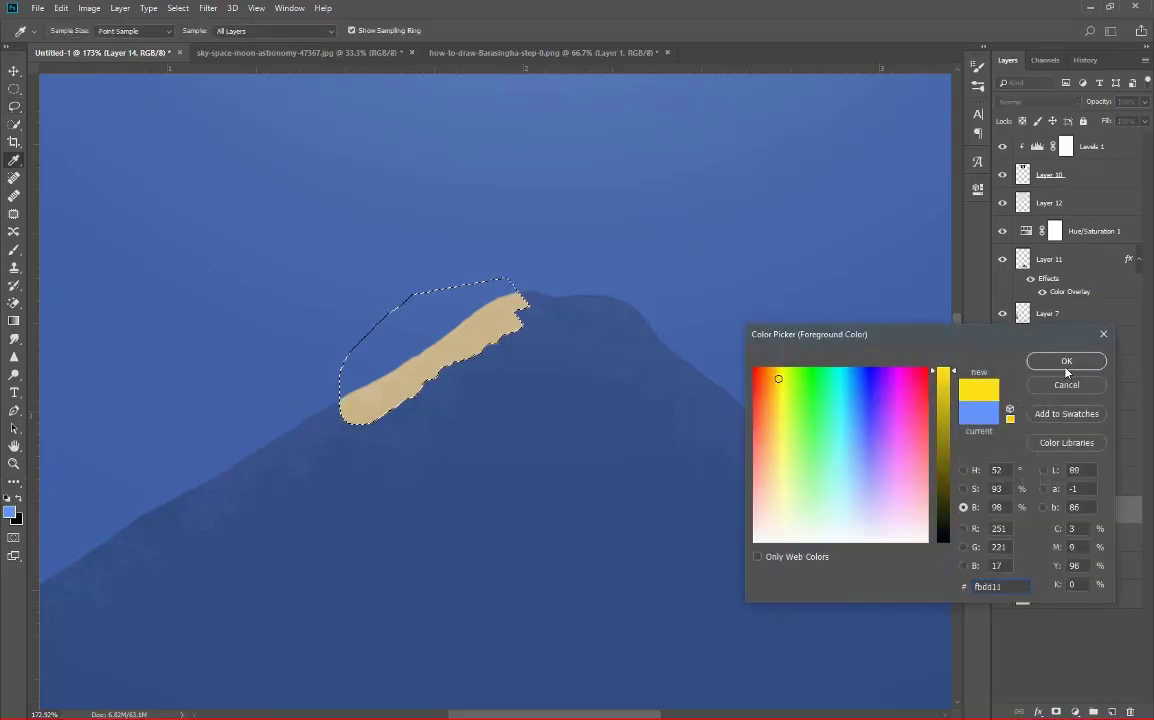
click(1066, 366)
key(alt+BackSpace)
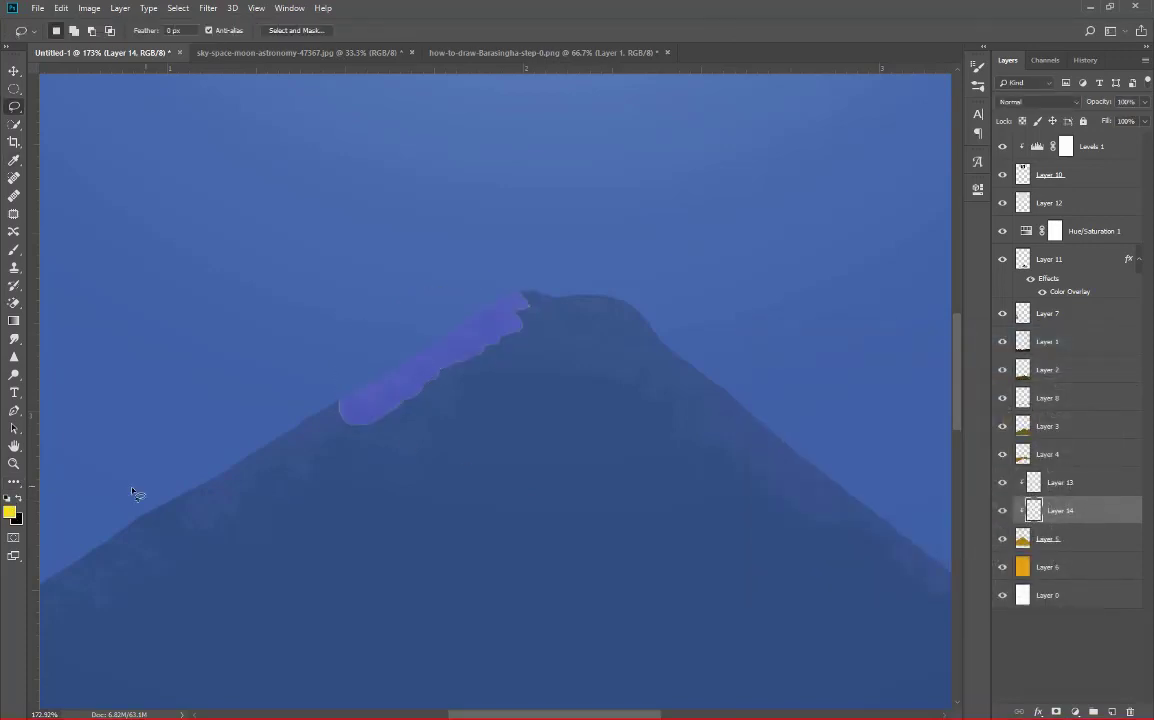
key(ctrl+z)
key(ctrl+z)
key(ctrl+d)
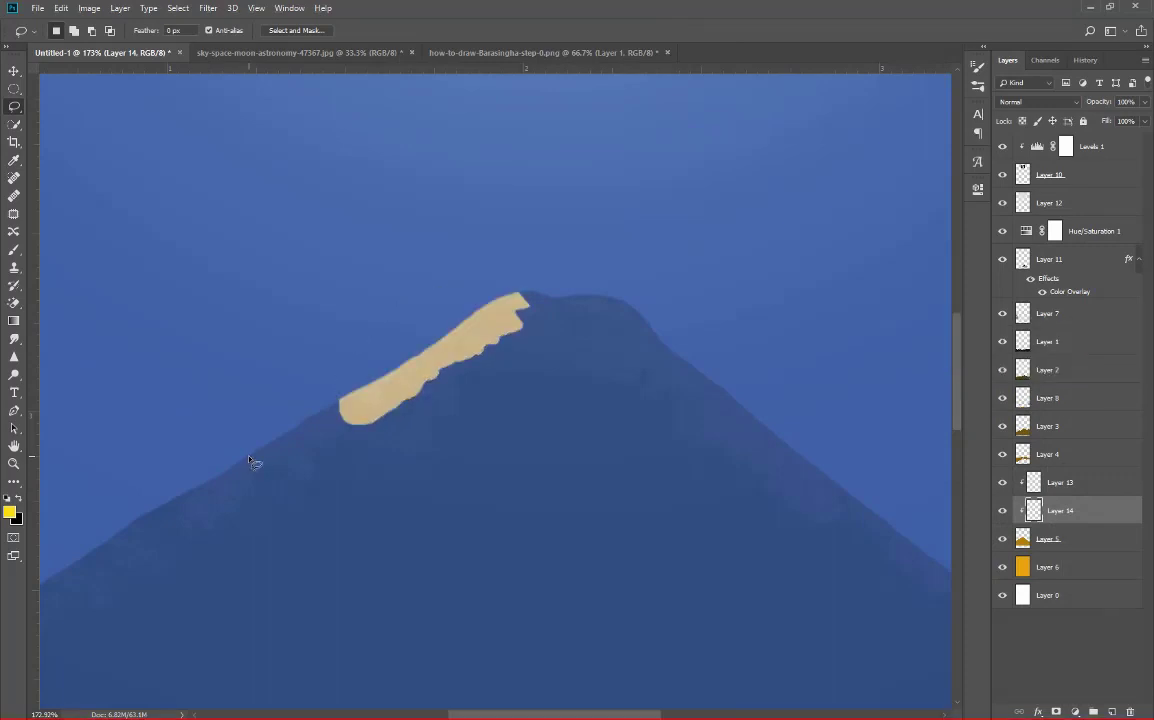
Step: Undo back to remove the ridge highlight fill, deselect, and fit the image on screen
key(ctrl+shift+z)
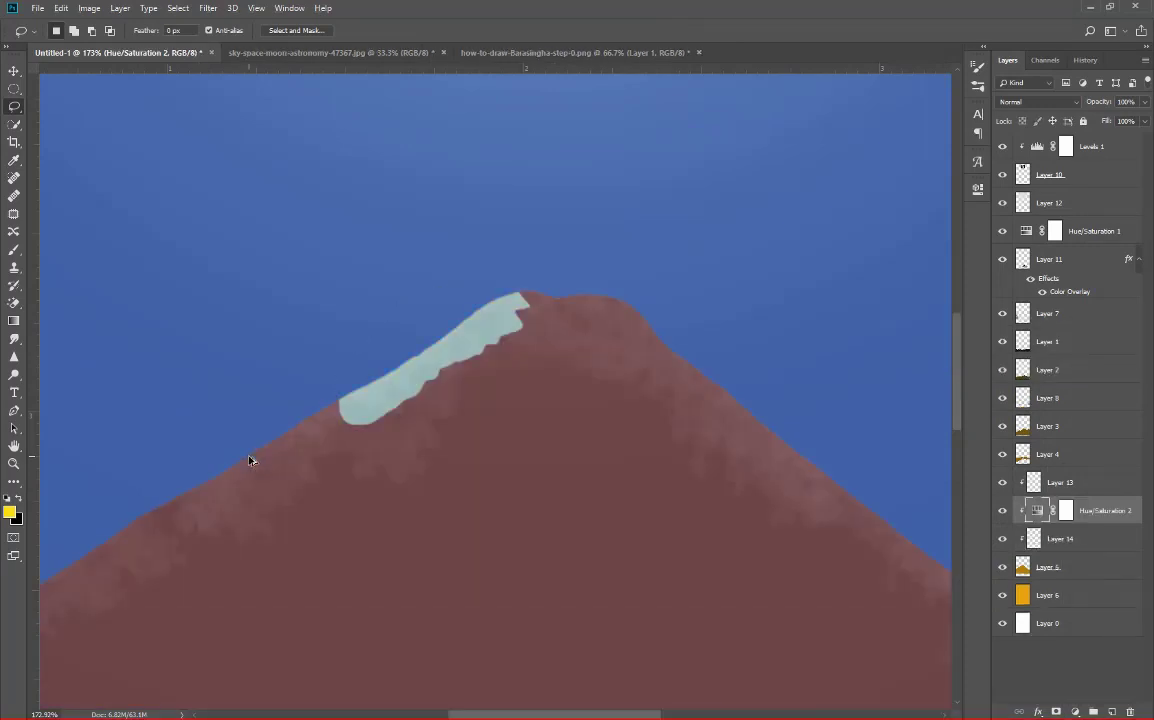
key(ctrl+z)
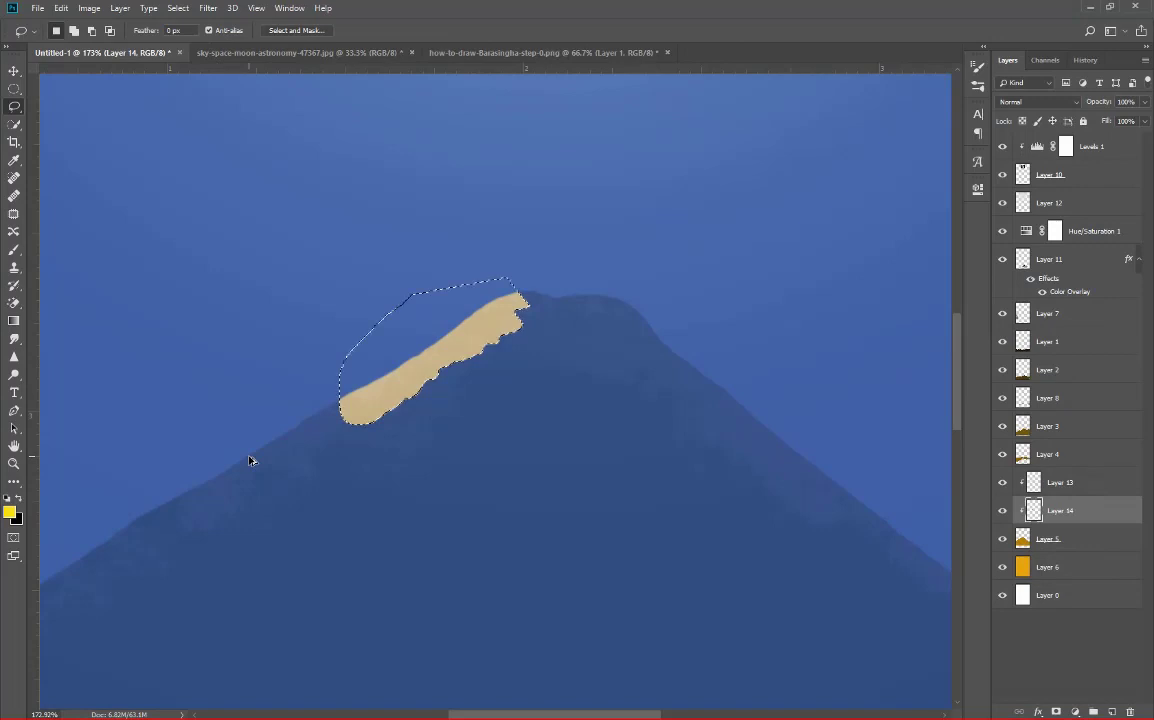
key(ctrl+z)
key(ctrl+d)
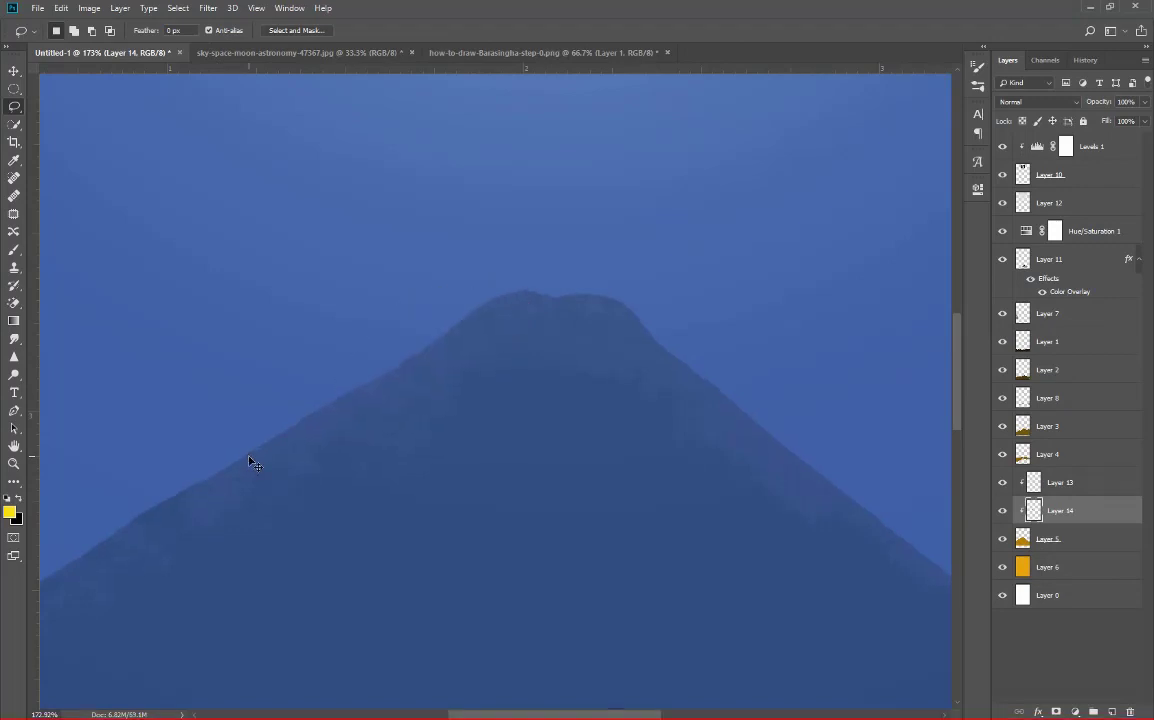
key(ctrl+0)
Step: Add a new Layer 15 above Levels 1, load the mountain selection, and sample the sky blue
click(1110, 146)
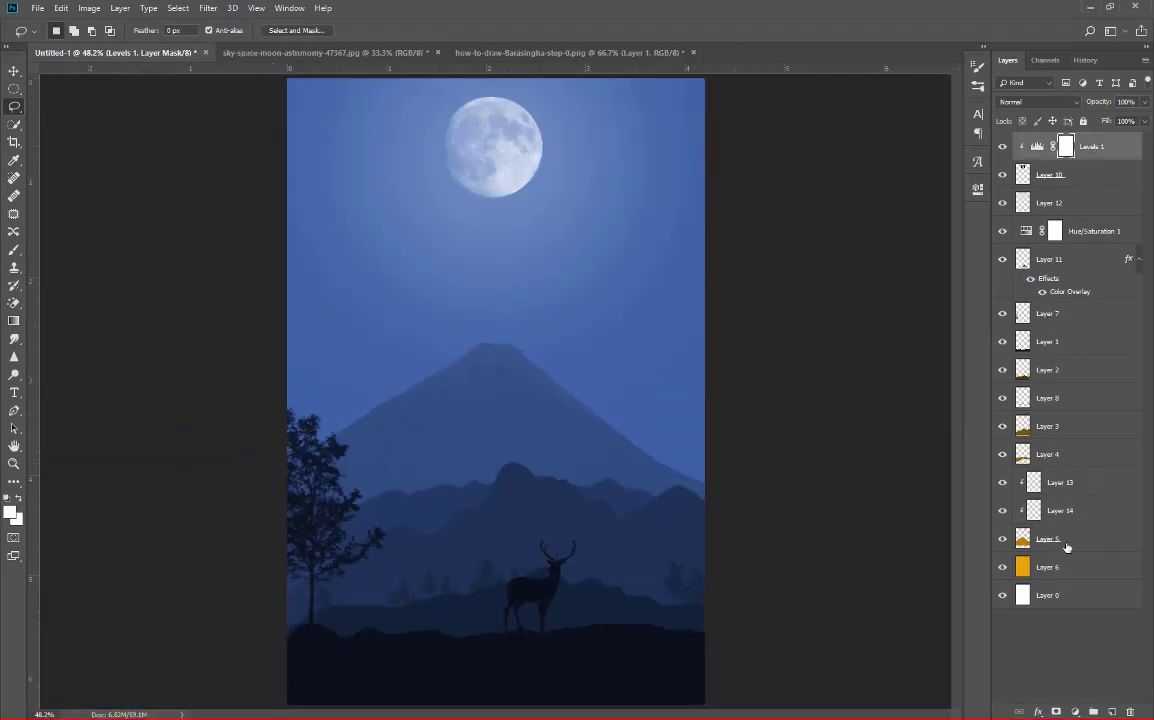
click(1113, 711)
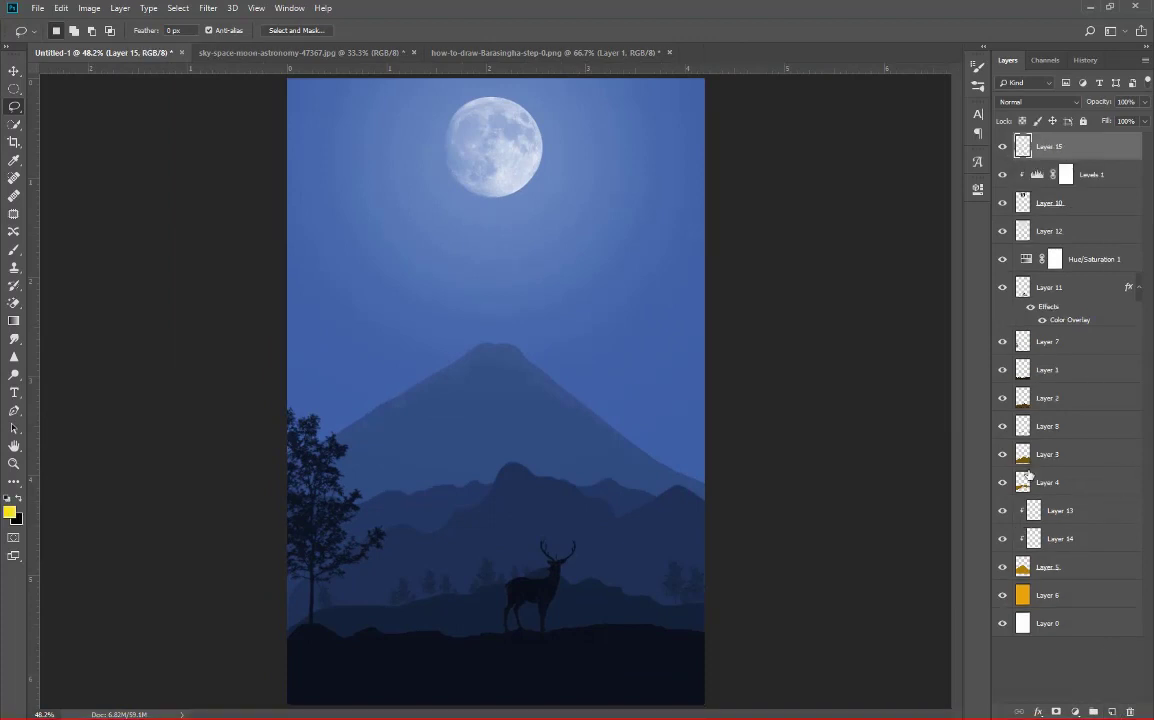
ctrl+click(1022, 567)
click(14, 249)
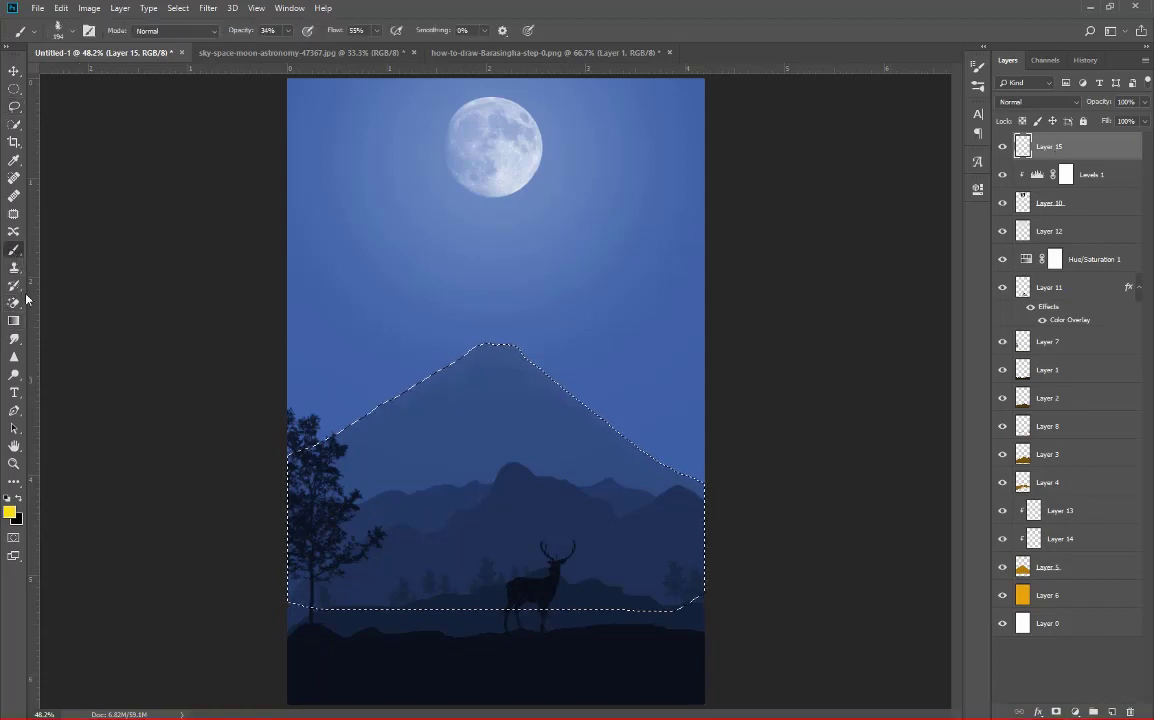
alt+click(395, 373)
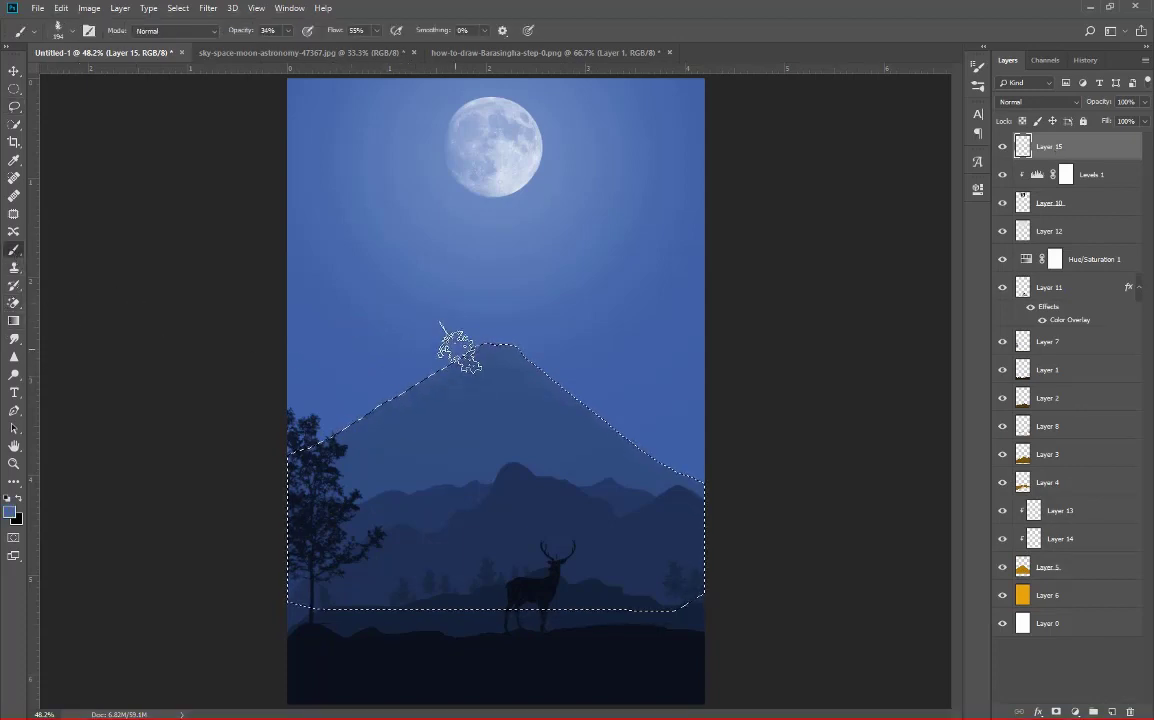
Step: Lasso a sliver along the mountain ridge, then fit the view and drop the selection
click(14, 105)
scroll(545, 380, up, 1)
scroll(545, 380, up, 5)
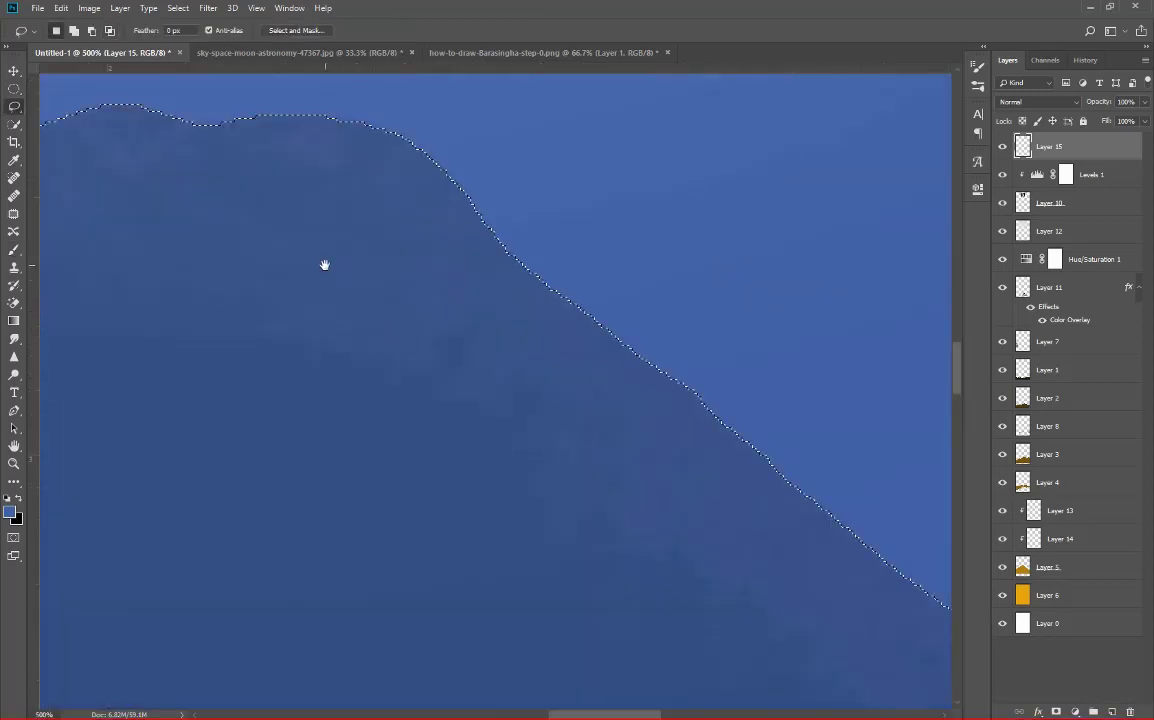
mouse_move(530, 209)
mouse_down()
mouse_move(561, 237)
mouse_move(469, 320)
mouse_up()
drag(370, 401, 267, 436)
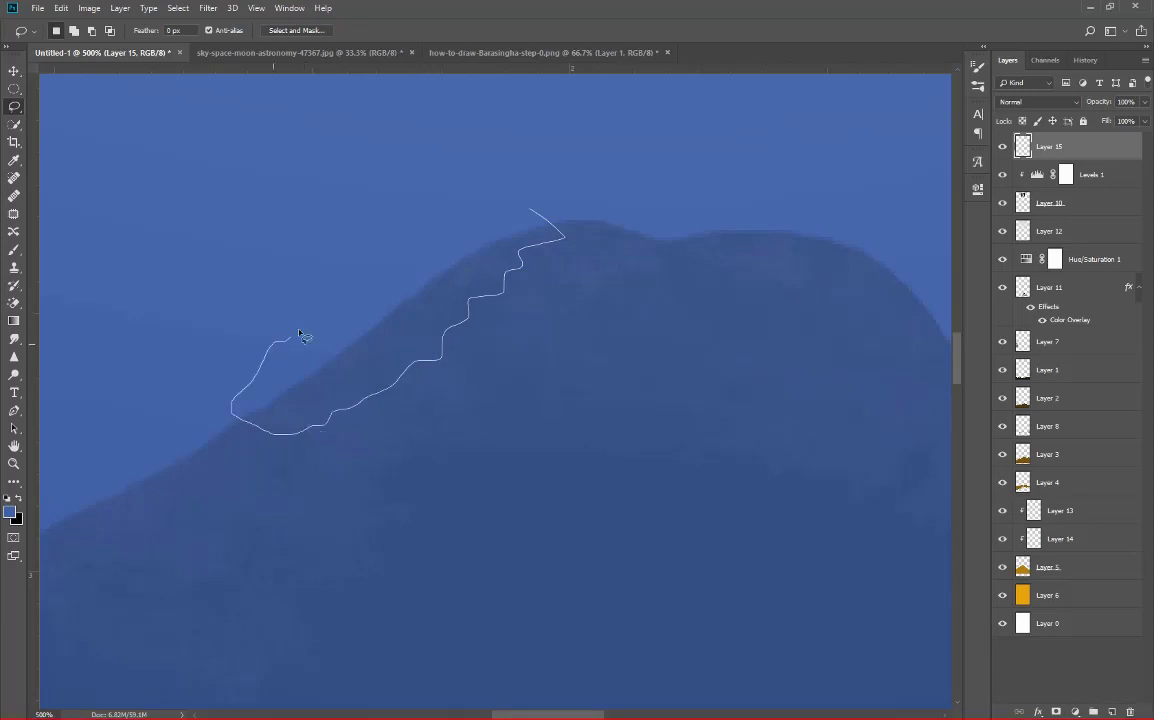
drag(299, 332, 446, 249)
drag(518, 210, 520, 212)
key(ctrl+0)
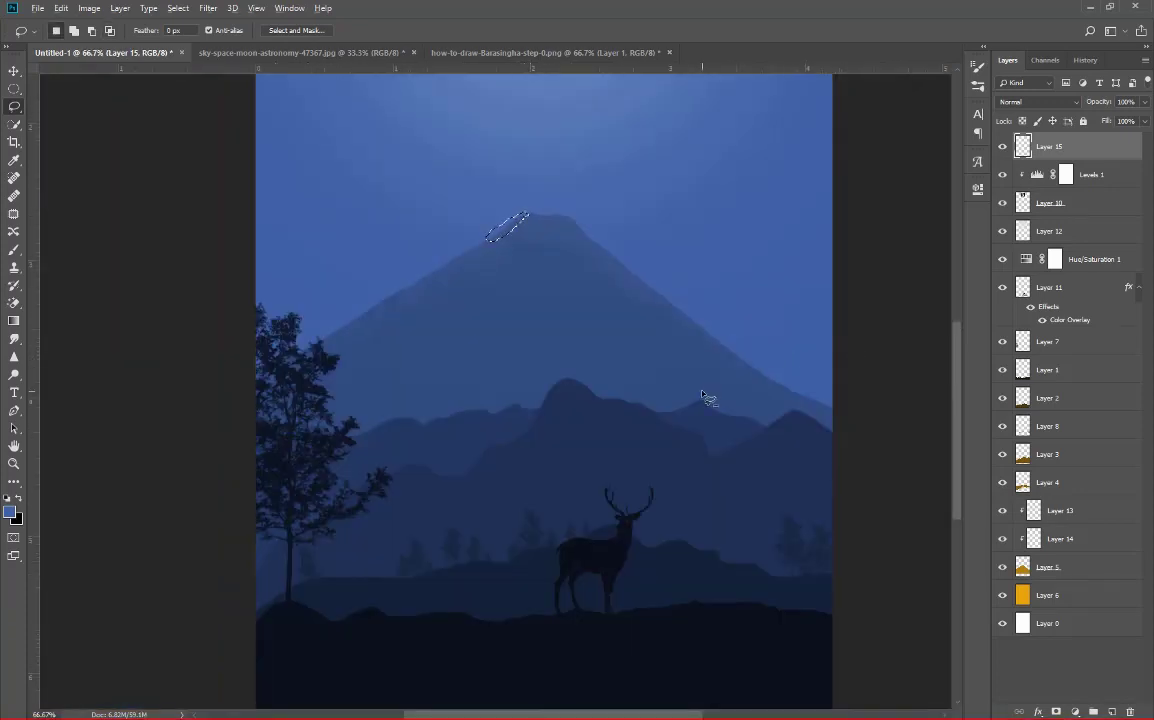
key(ctrl+d)
Step: Delete Layer 15, leaving Levels 1 on top and the peak unchanged
scroll(720, 190, up, 5)
mouse_move(489, 221)
mouse_down()
mouse_move(613, 227)
mouse_move(605, 253)
mouse_up()
key(Delete)
scroll(705, 250, down, 2)
scroll(708, 260, down, 3)
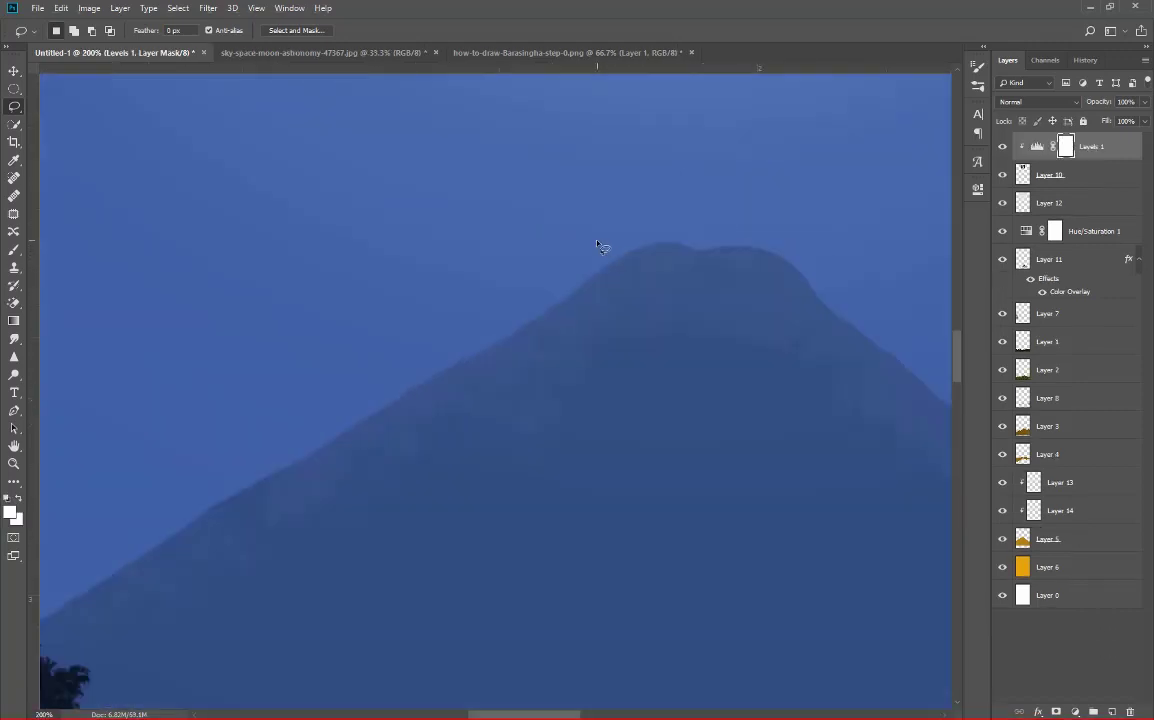
scroll(600, 245, down, 3)
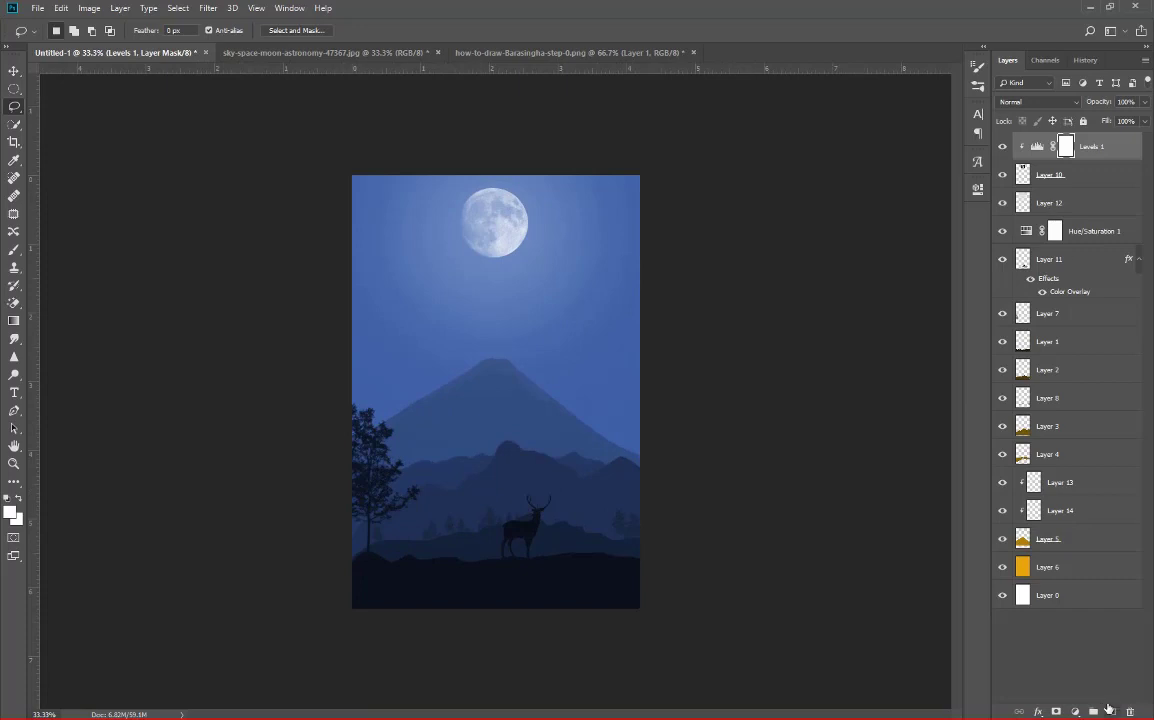
Step: Add a Color Lookup adjustment layer using the Moonlight.3DL lookup
click(1075, 711)
click(1080, 641)
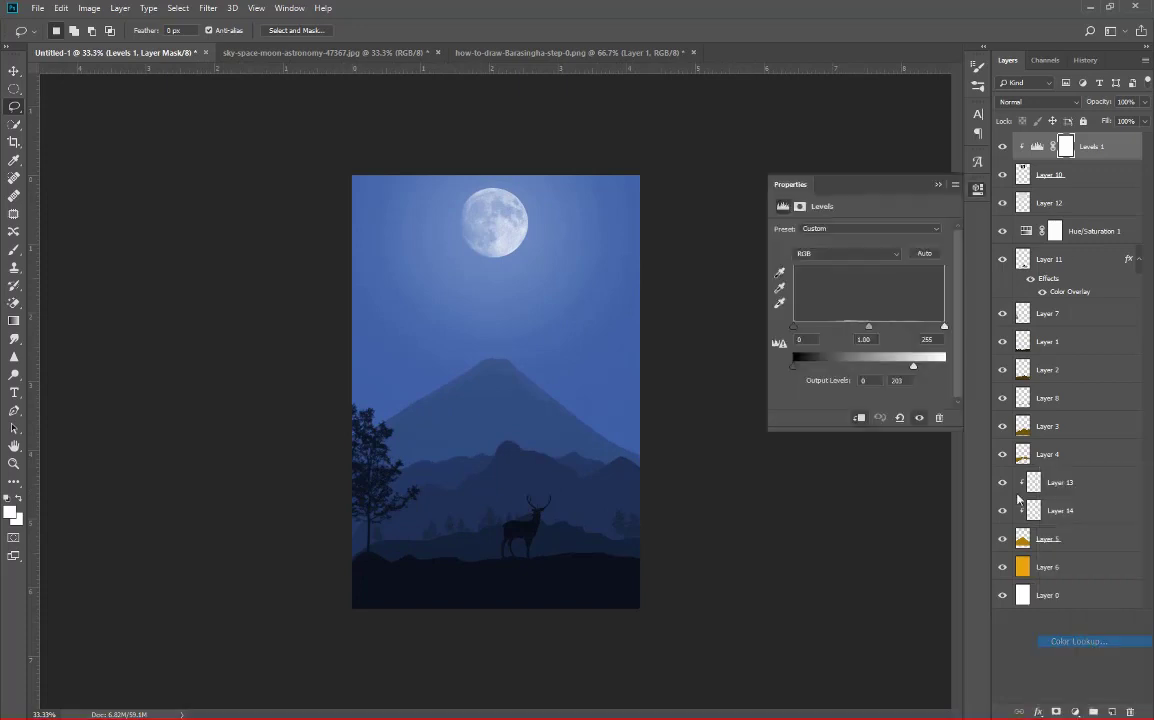
click(887, 231)
click(850, 268)
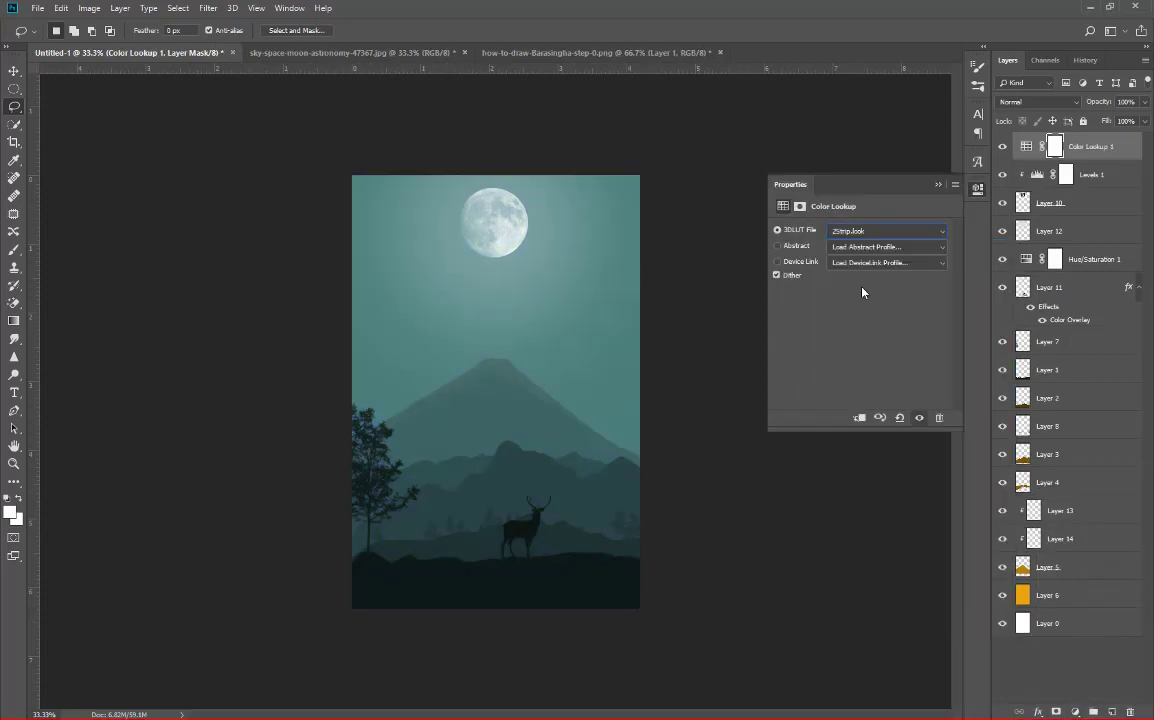
key(Down)
key(Down)
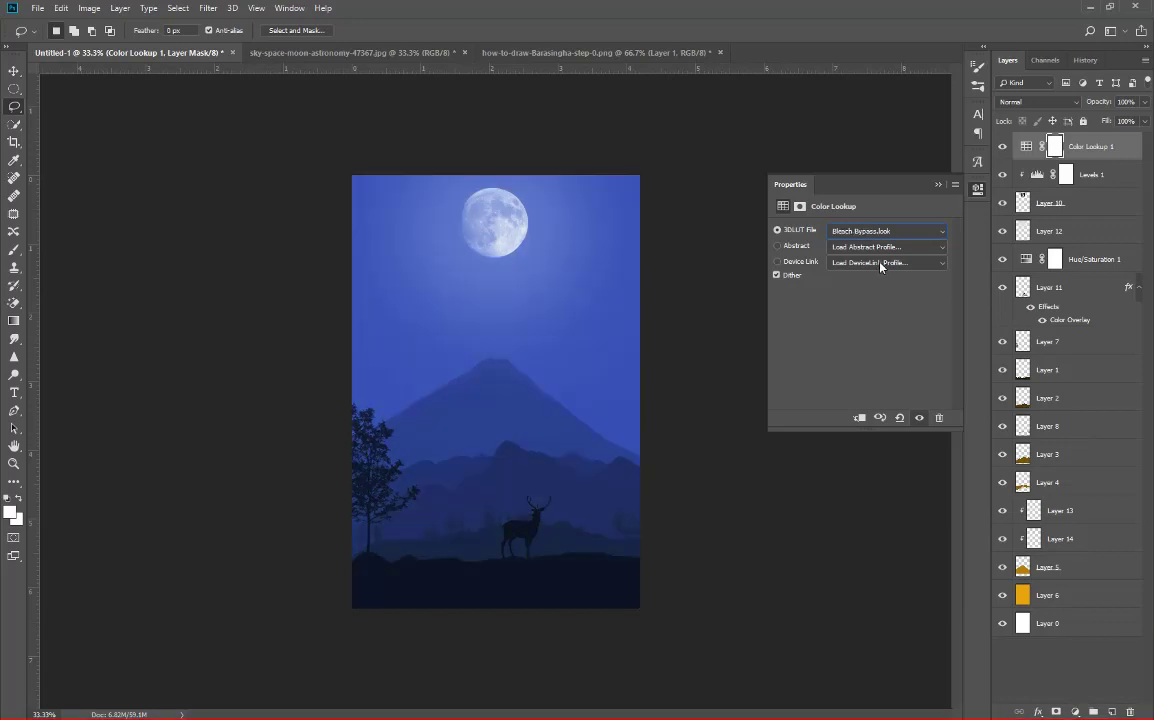
key(Down)
key(Down)
click(880, 233)
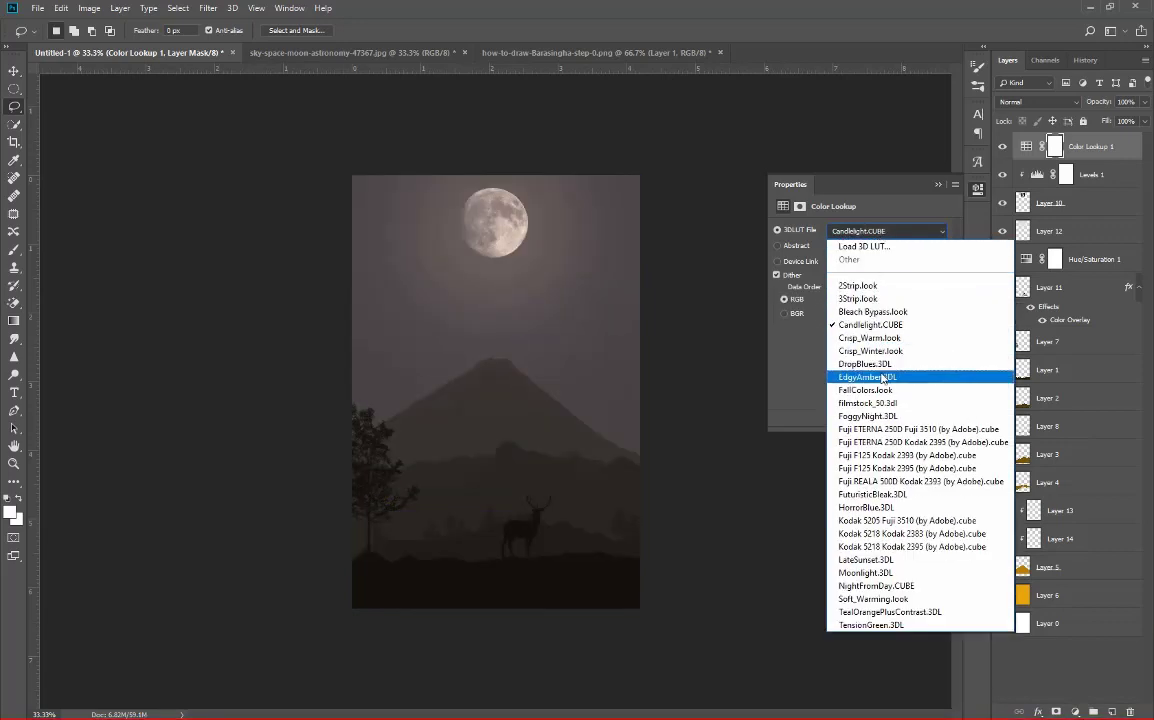
click(866, 573)
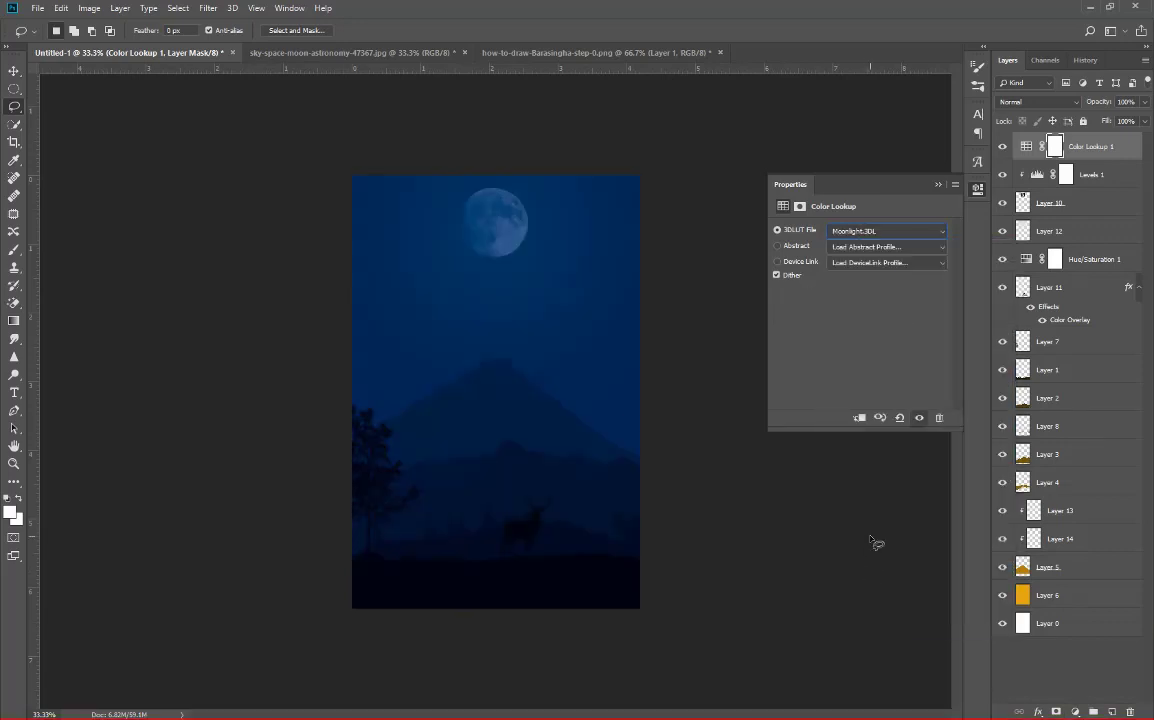
click(938, 186)
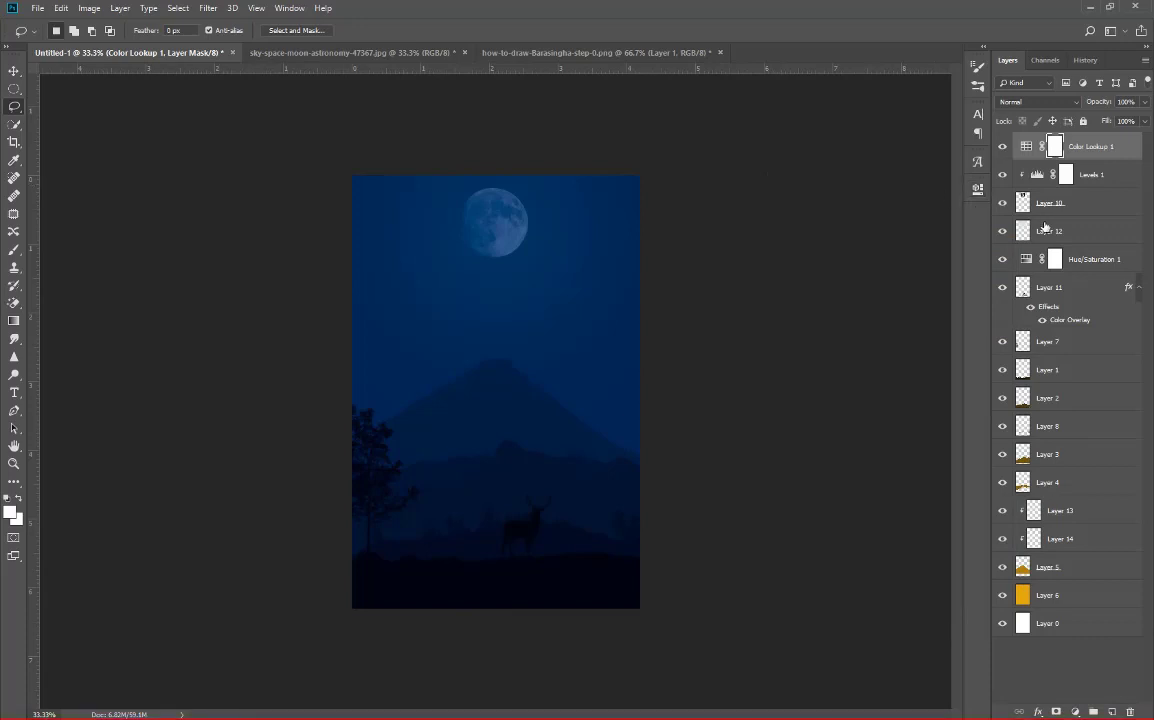
Step: Move Layer 10 and Layer 12 above Color Lookup 1
click(1088, 288)
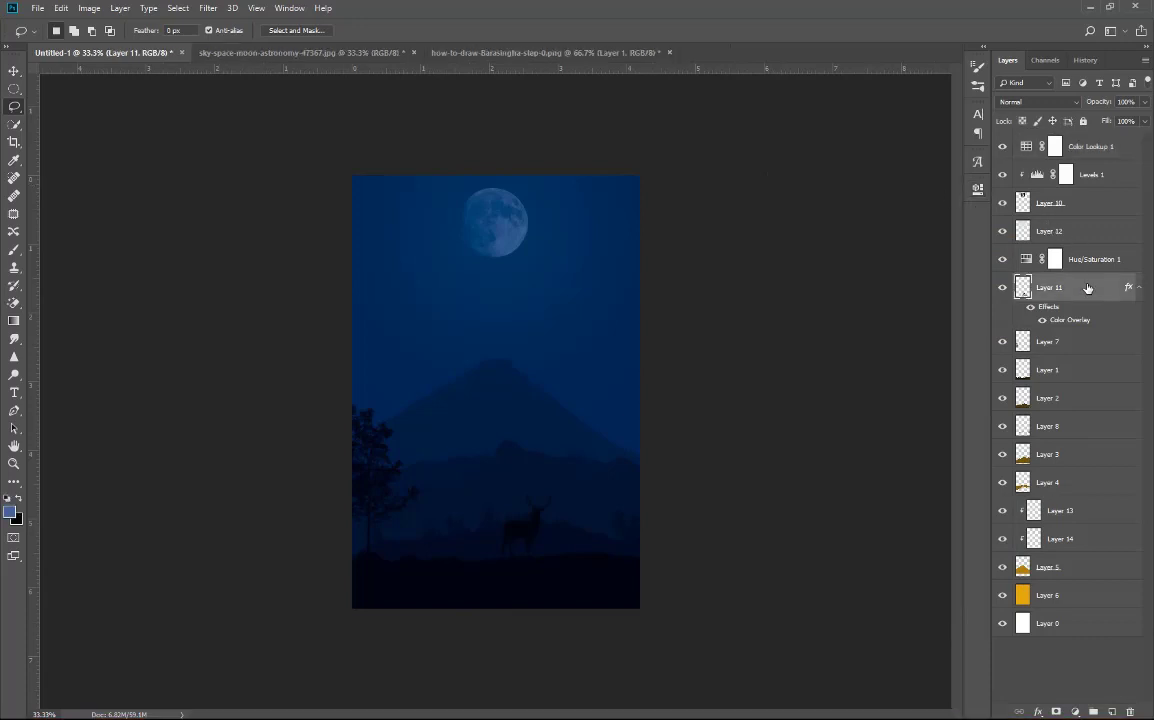
click(1058, 232)
shift+click(1065, 203)
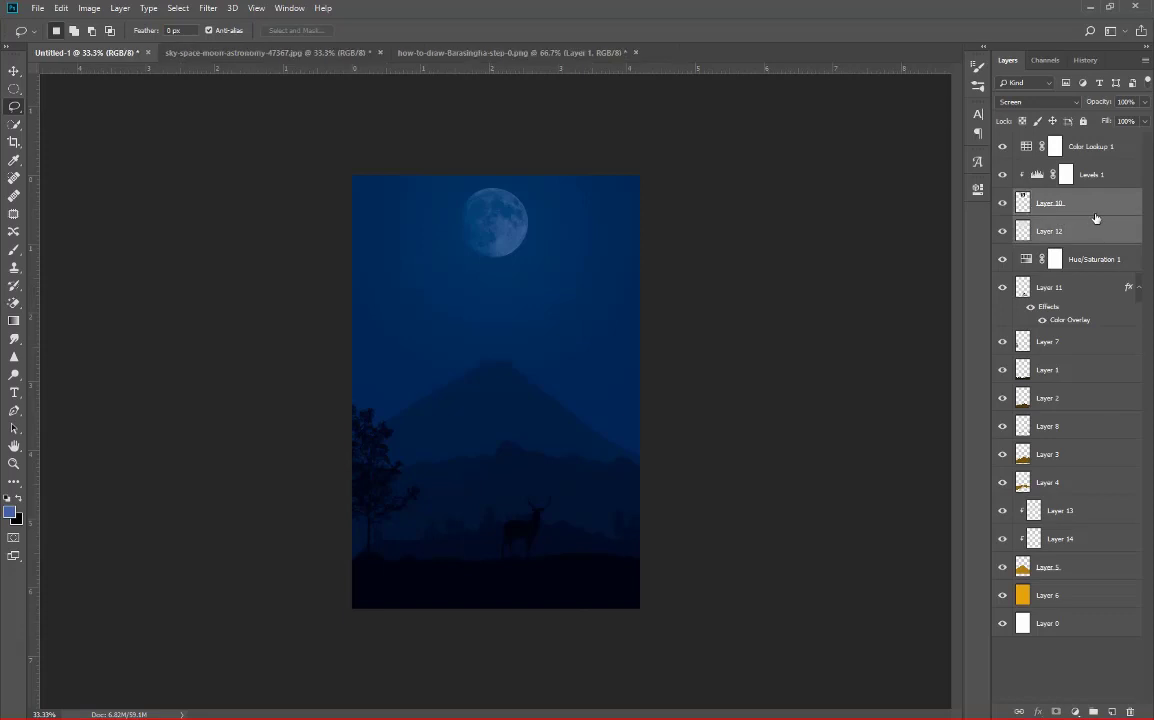
drag(1096, 218, 1104, 147)
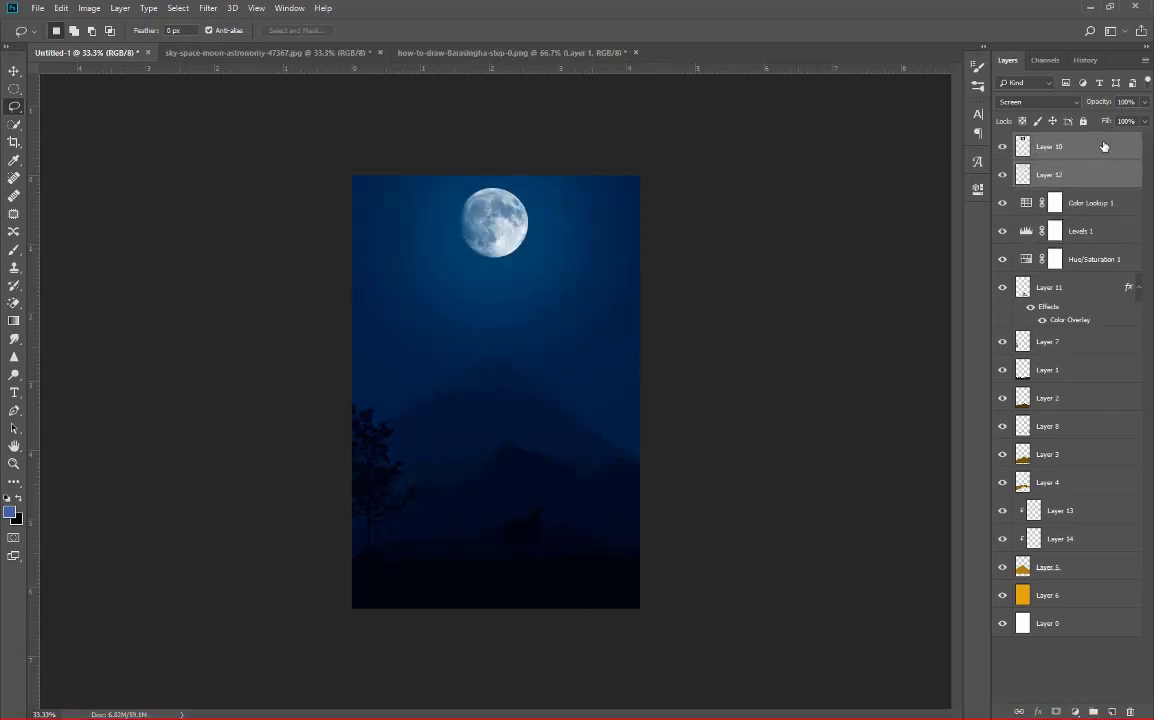
scroll(739, 278, up, 1)
drag(739, 278, 905, 178)
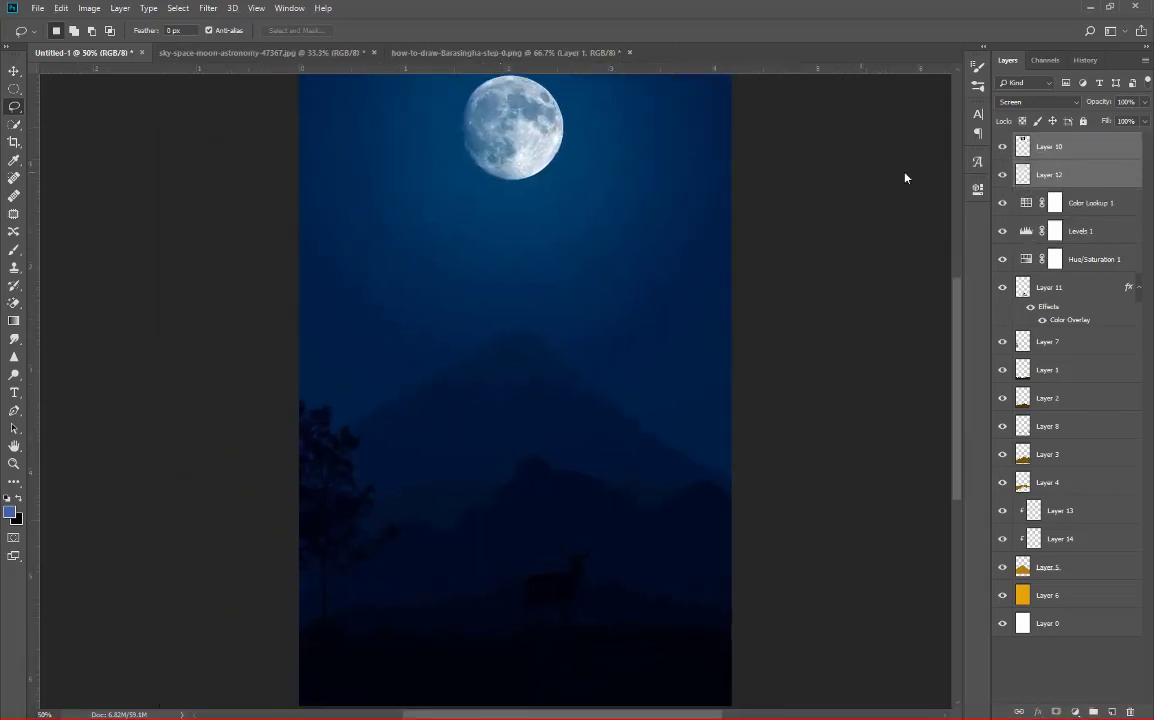
Step: Lower the Color Lookup 1 opacity to 50%
click(1075, 203)
drag(1100, 102, 1067, 109)
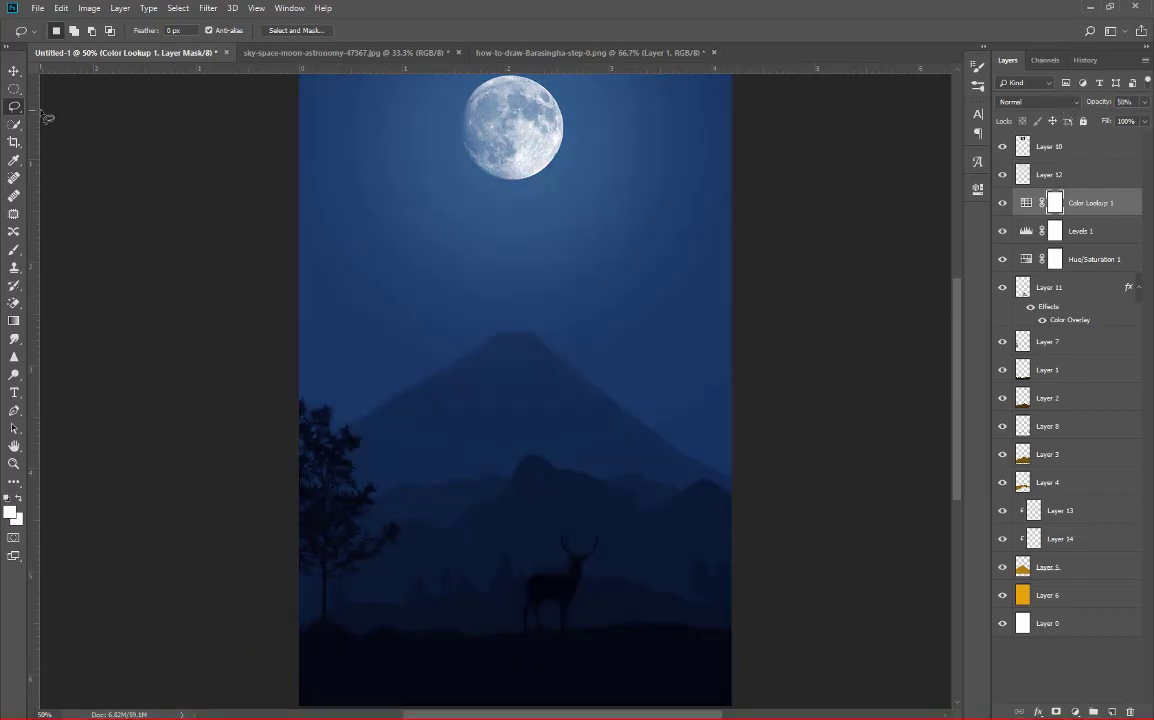
click(14, 88)
scroll(188, 162, down, 1)
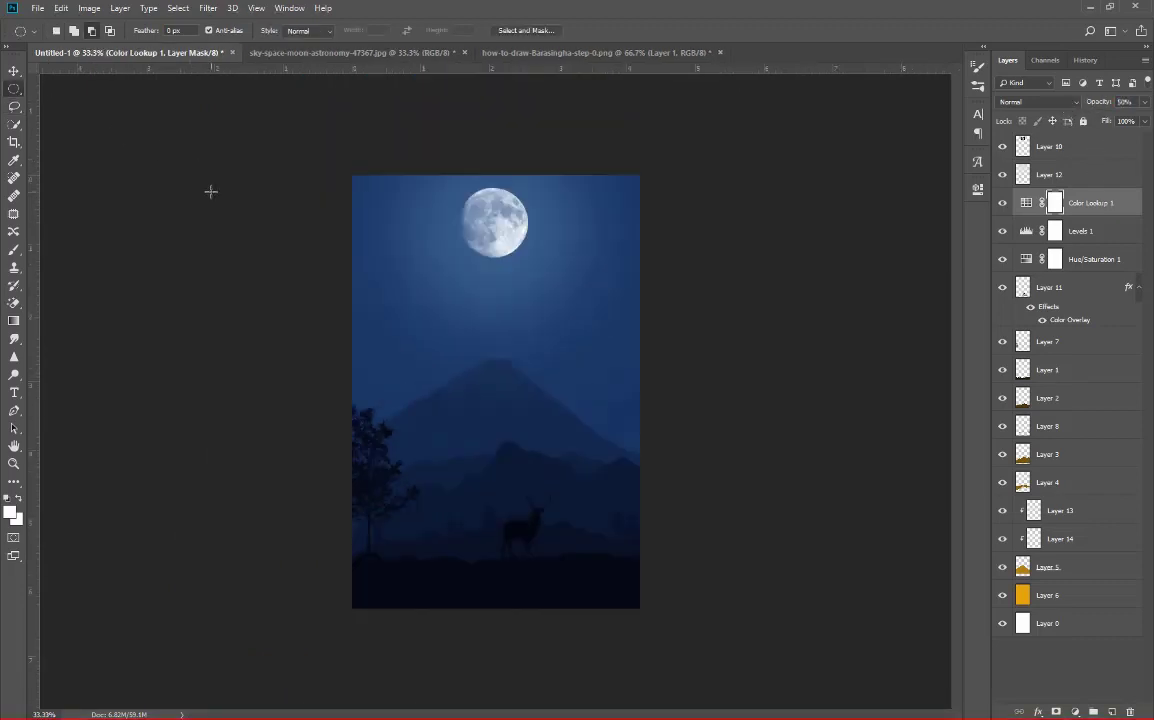